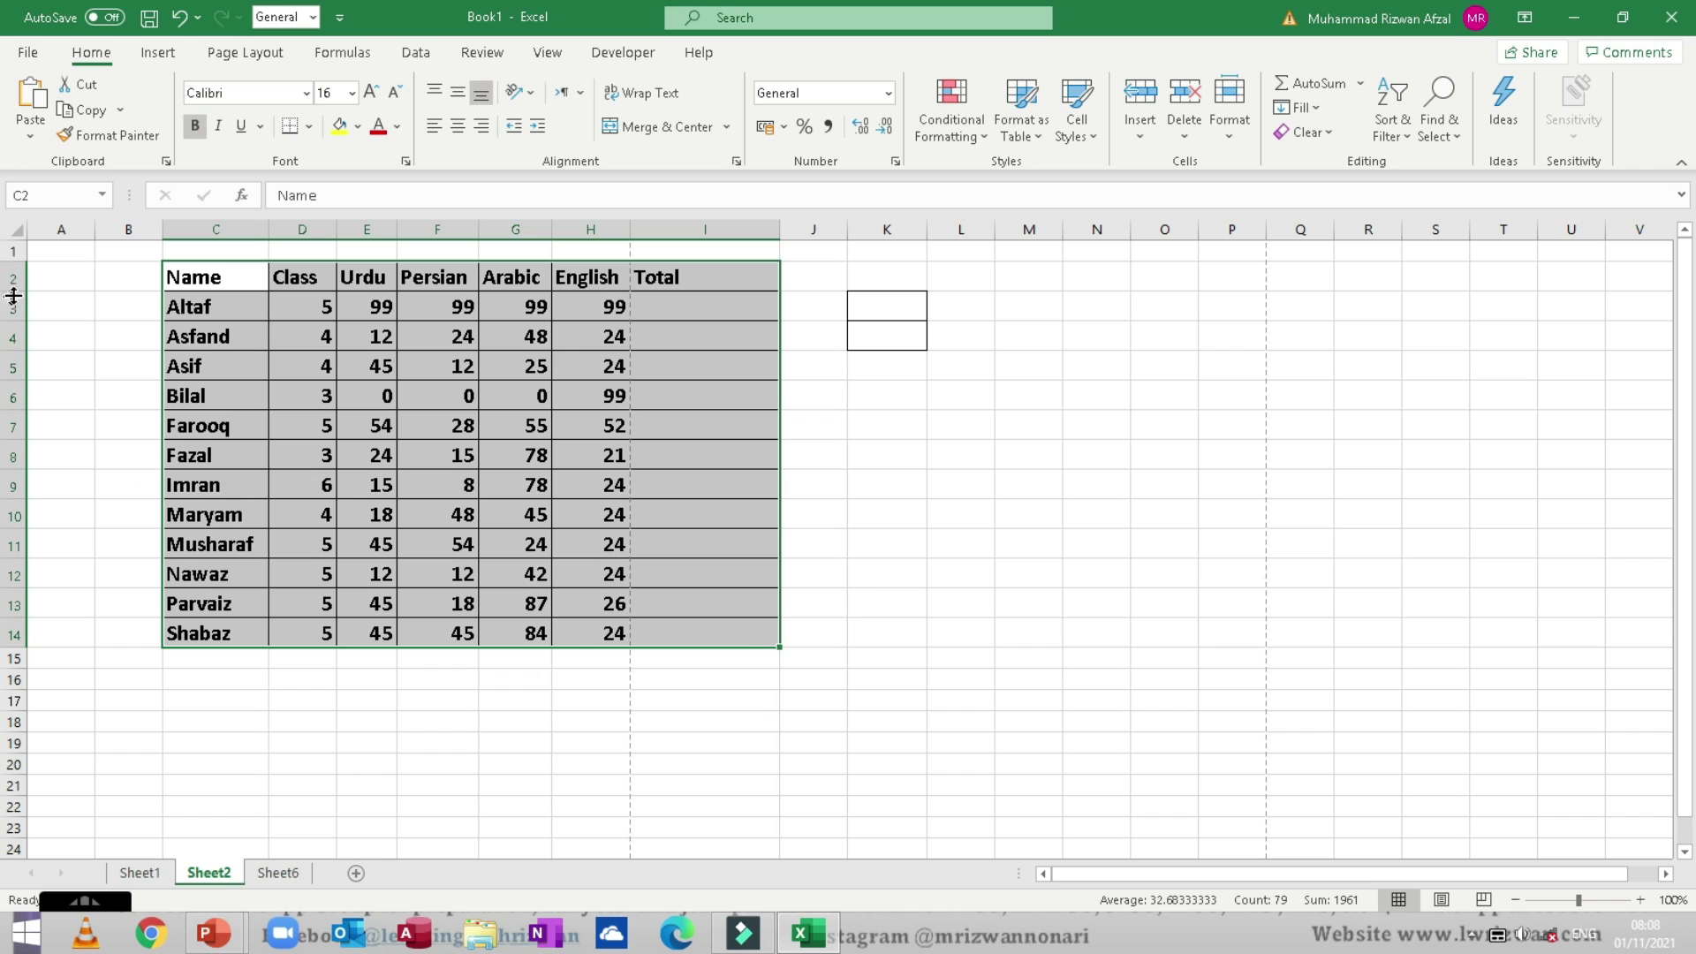
# Step: Increase the heights of rows 2 and 3, and try top, middle and bottom alignment on the Name heading in C2
pyautogui.moveTo(13, 293); pyautogui.dragTo(17, 438)
pyautogui.click(227, 318)
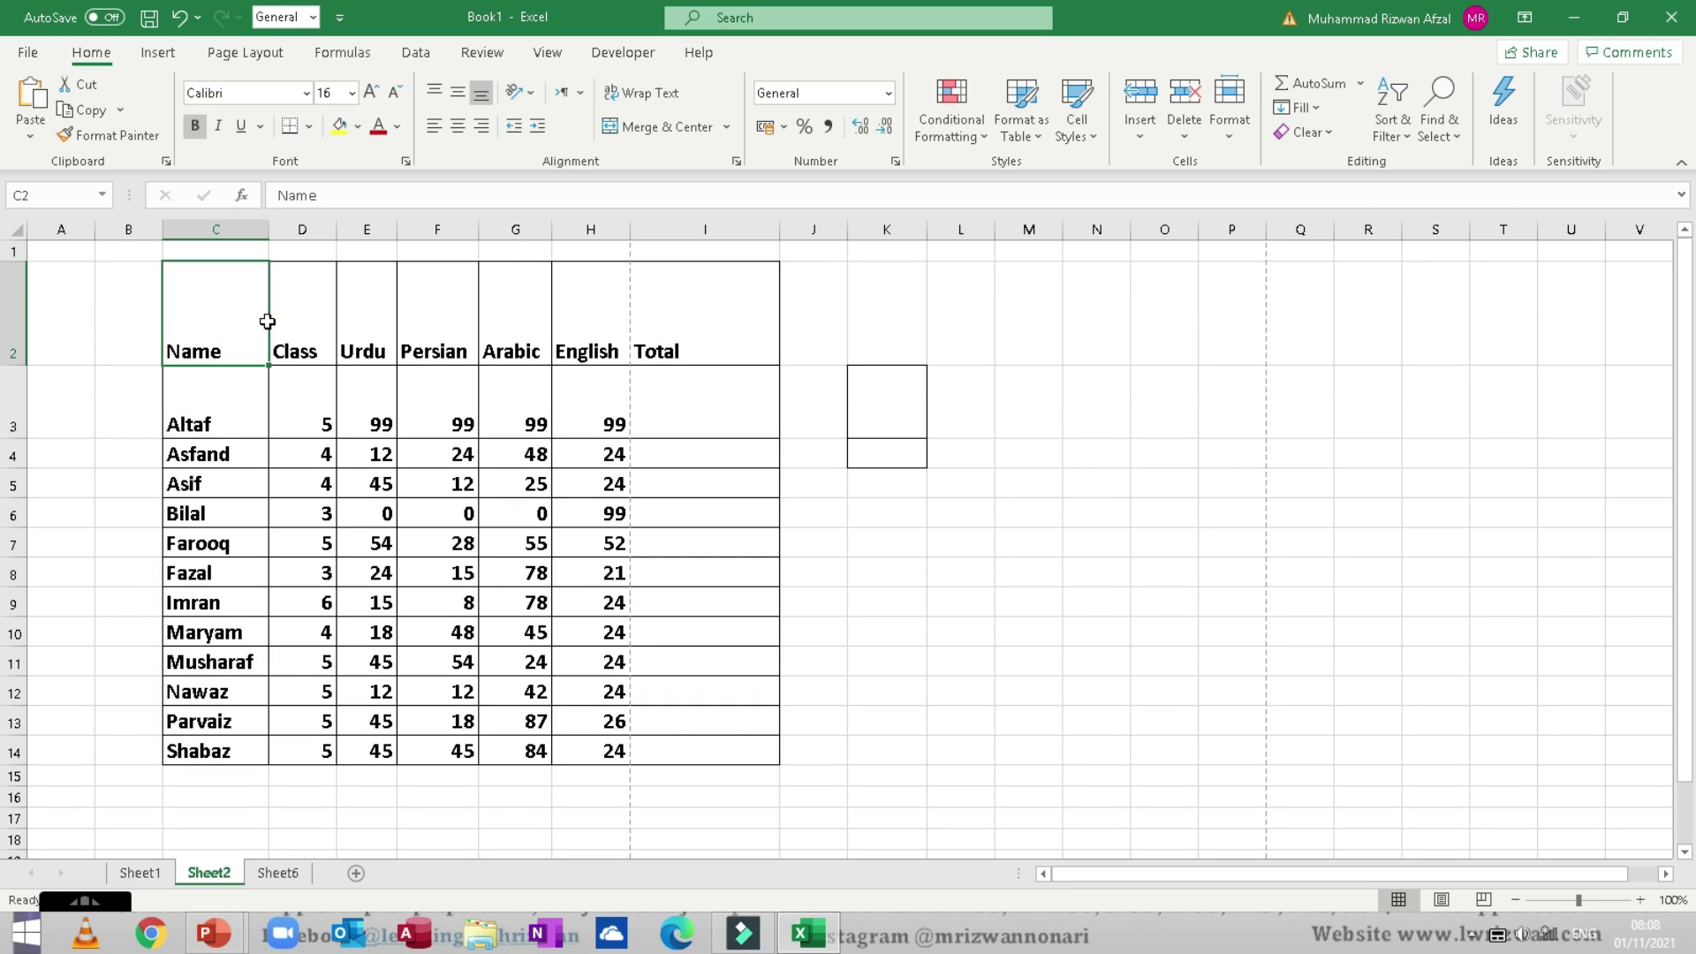
pyautogui.click(433, 94)
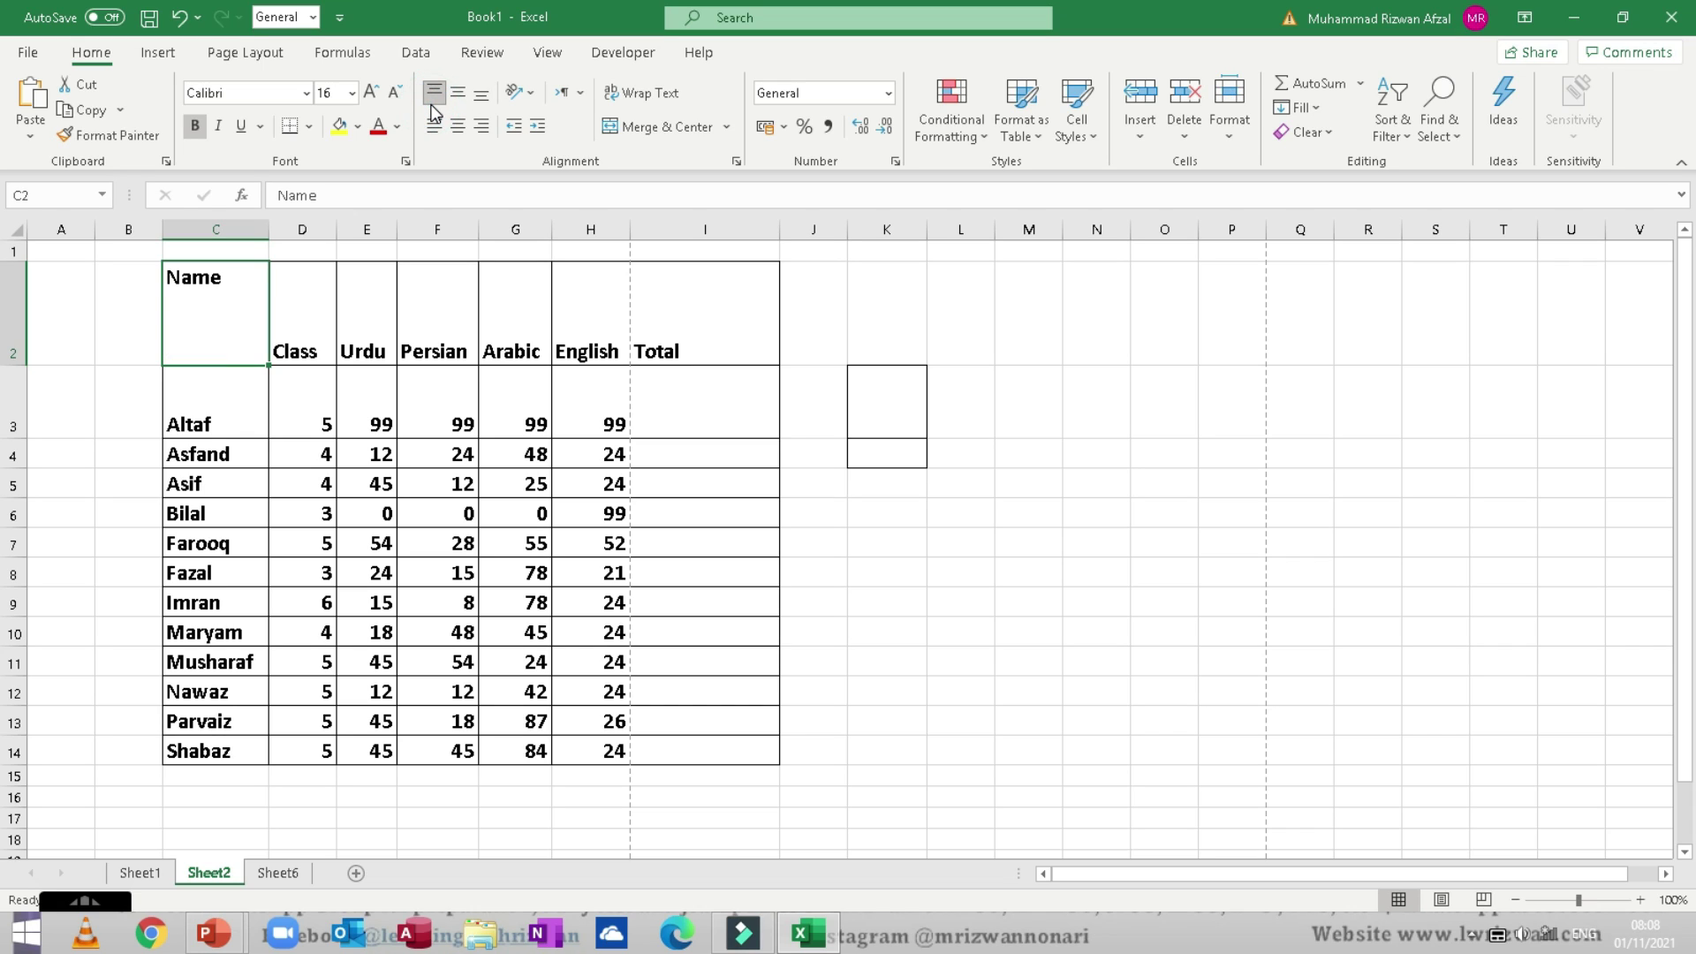
pyautogui.click(455, 93)
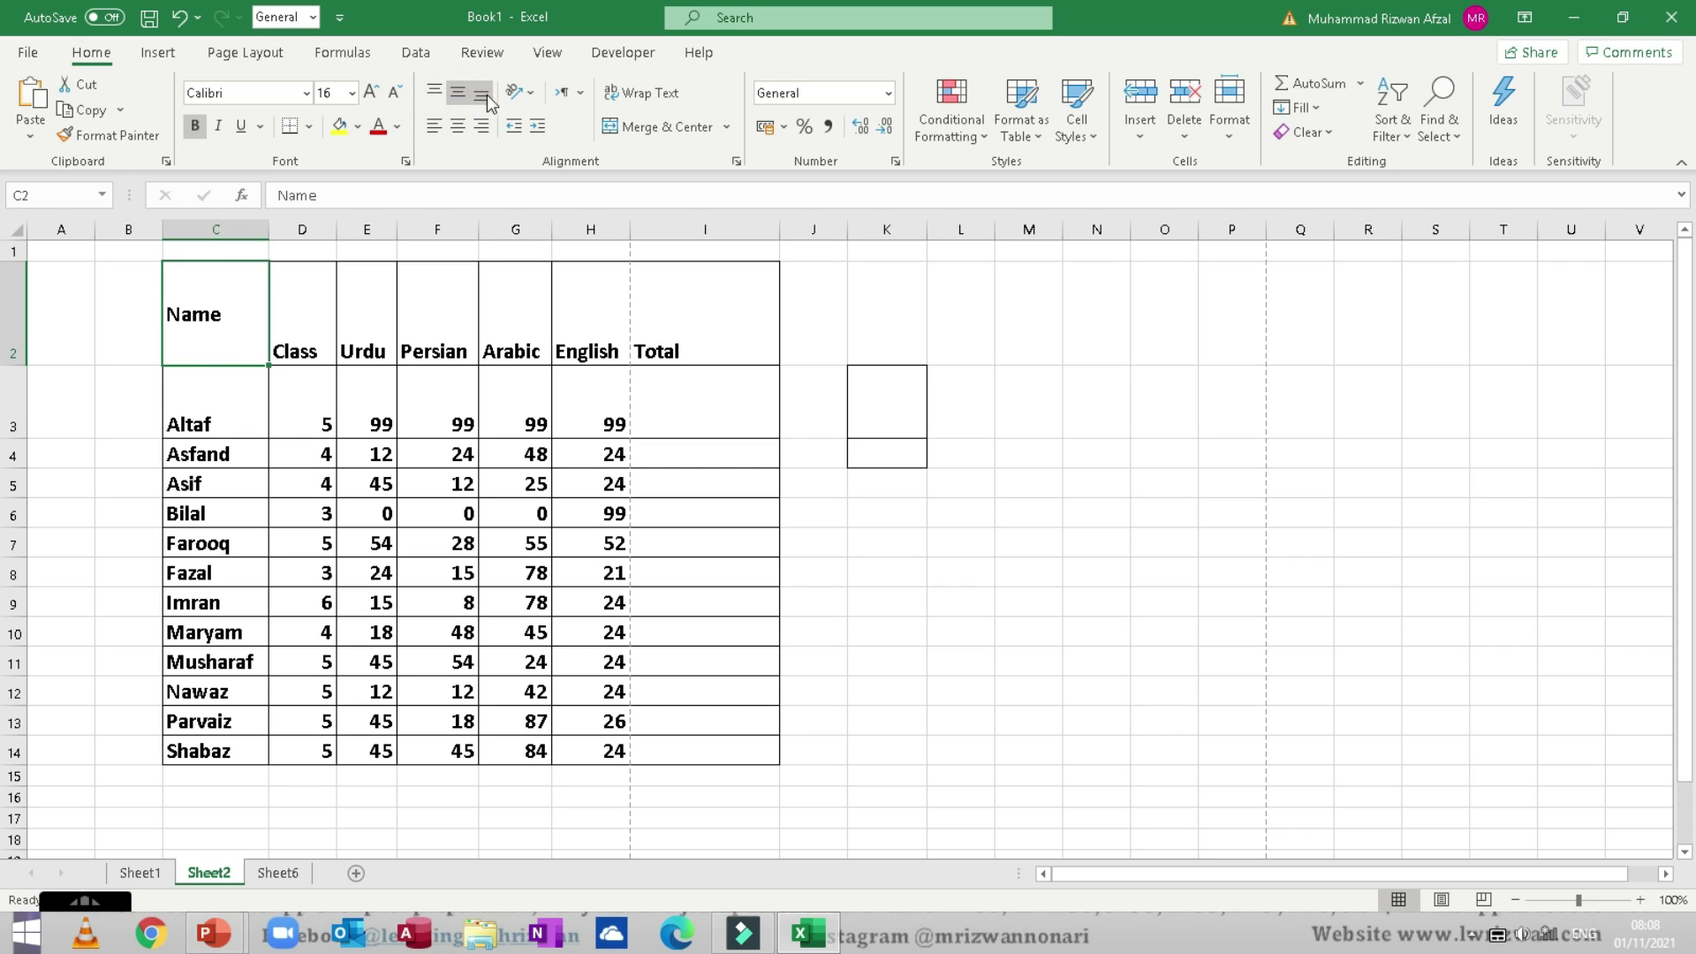
pyautogui.click(480, 93)
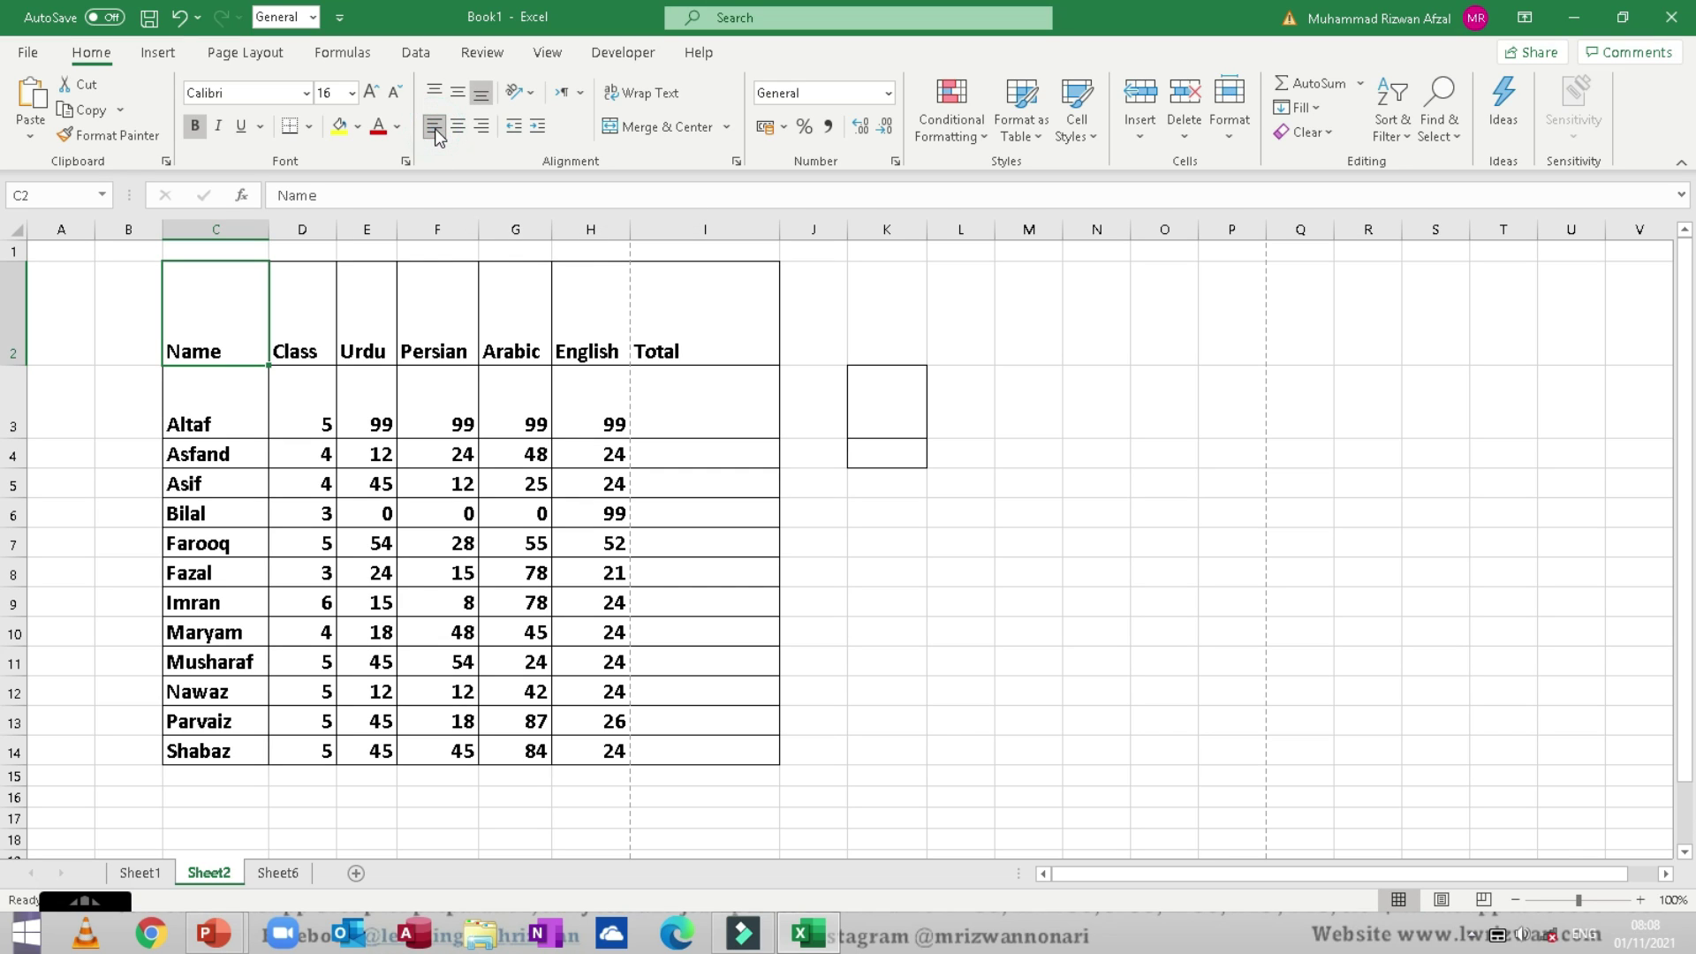
# Step: Widen column C and centre the Name heading both horizontally and vertically after trying right alignment
pyautogui.moveTo(269, 228); pyautogui.dragTo(453, 229)
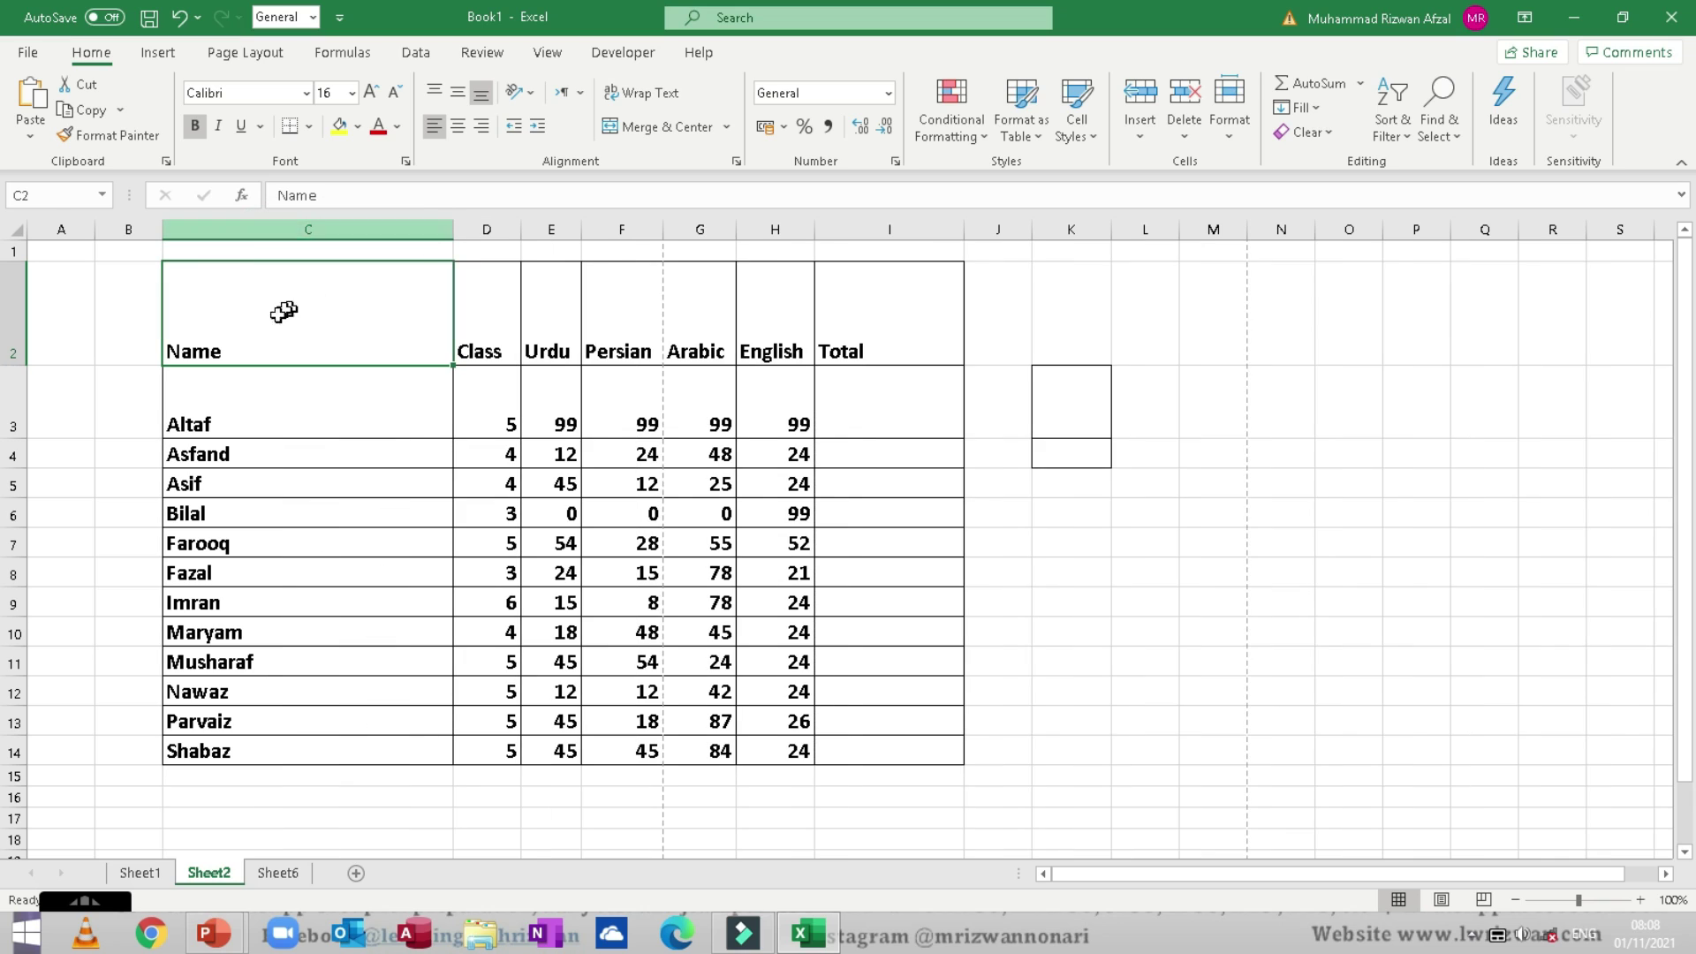
pyautogui.click(457, 125)
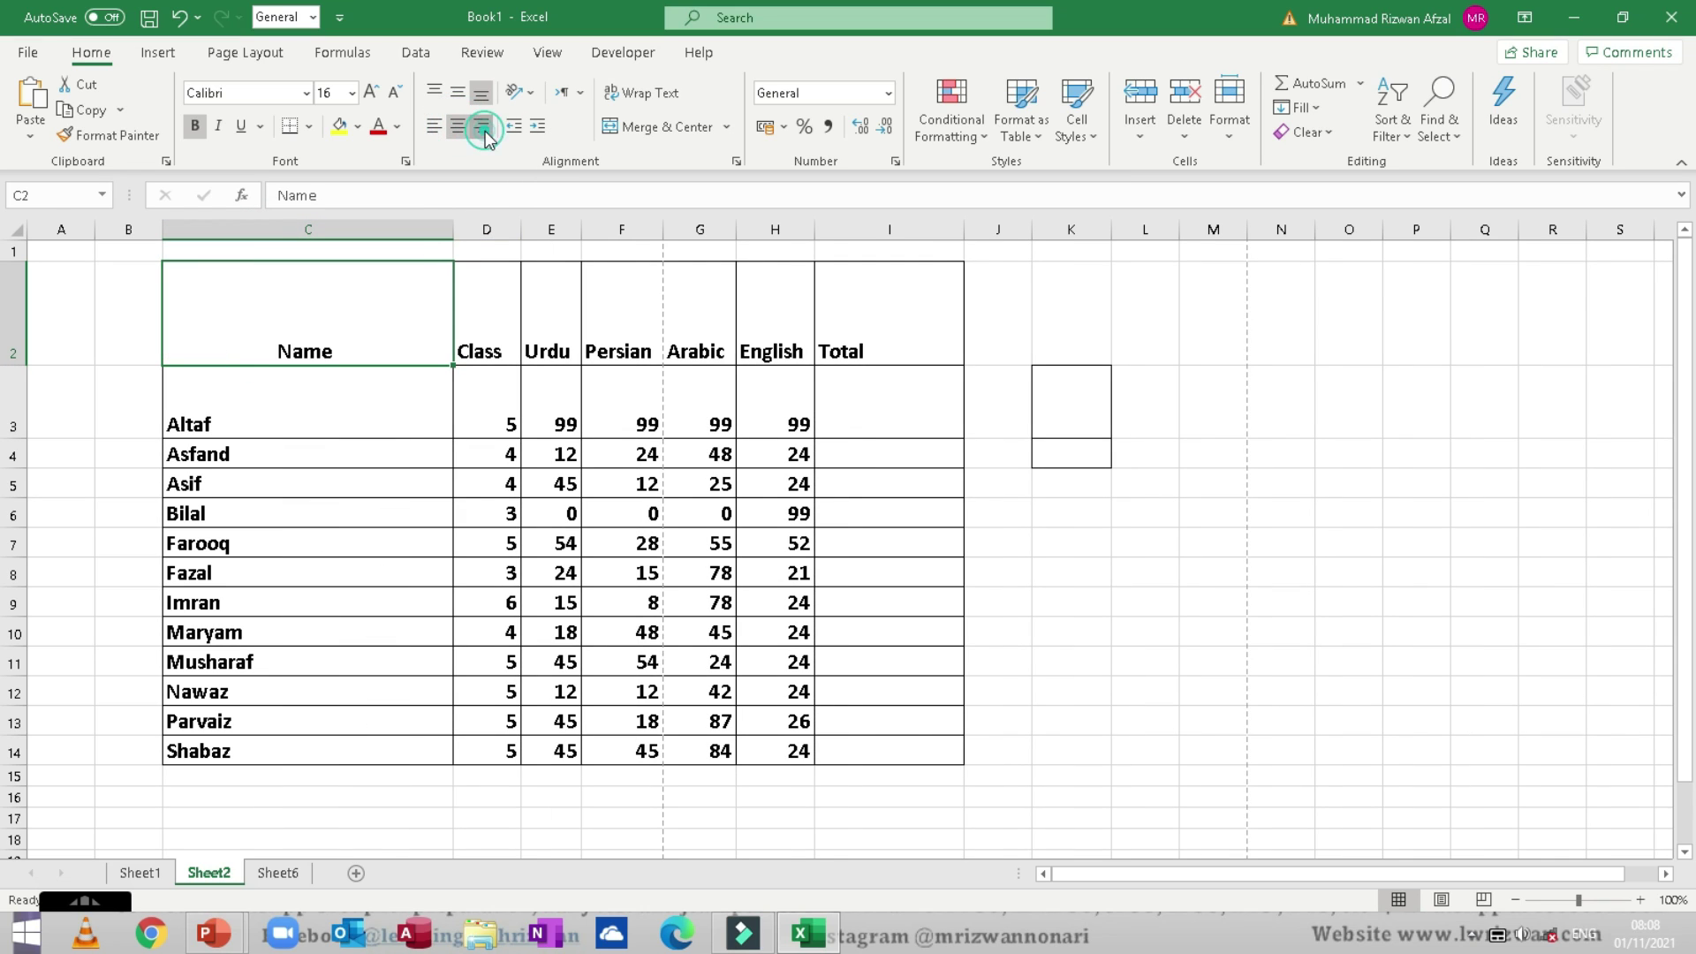
pyautogui.click(482, 126)
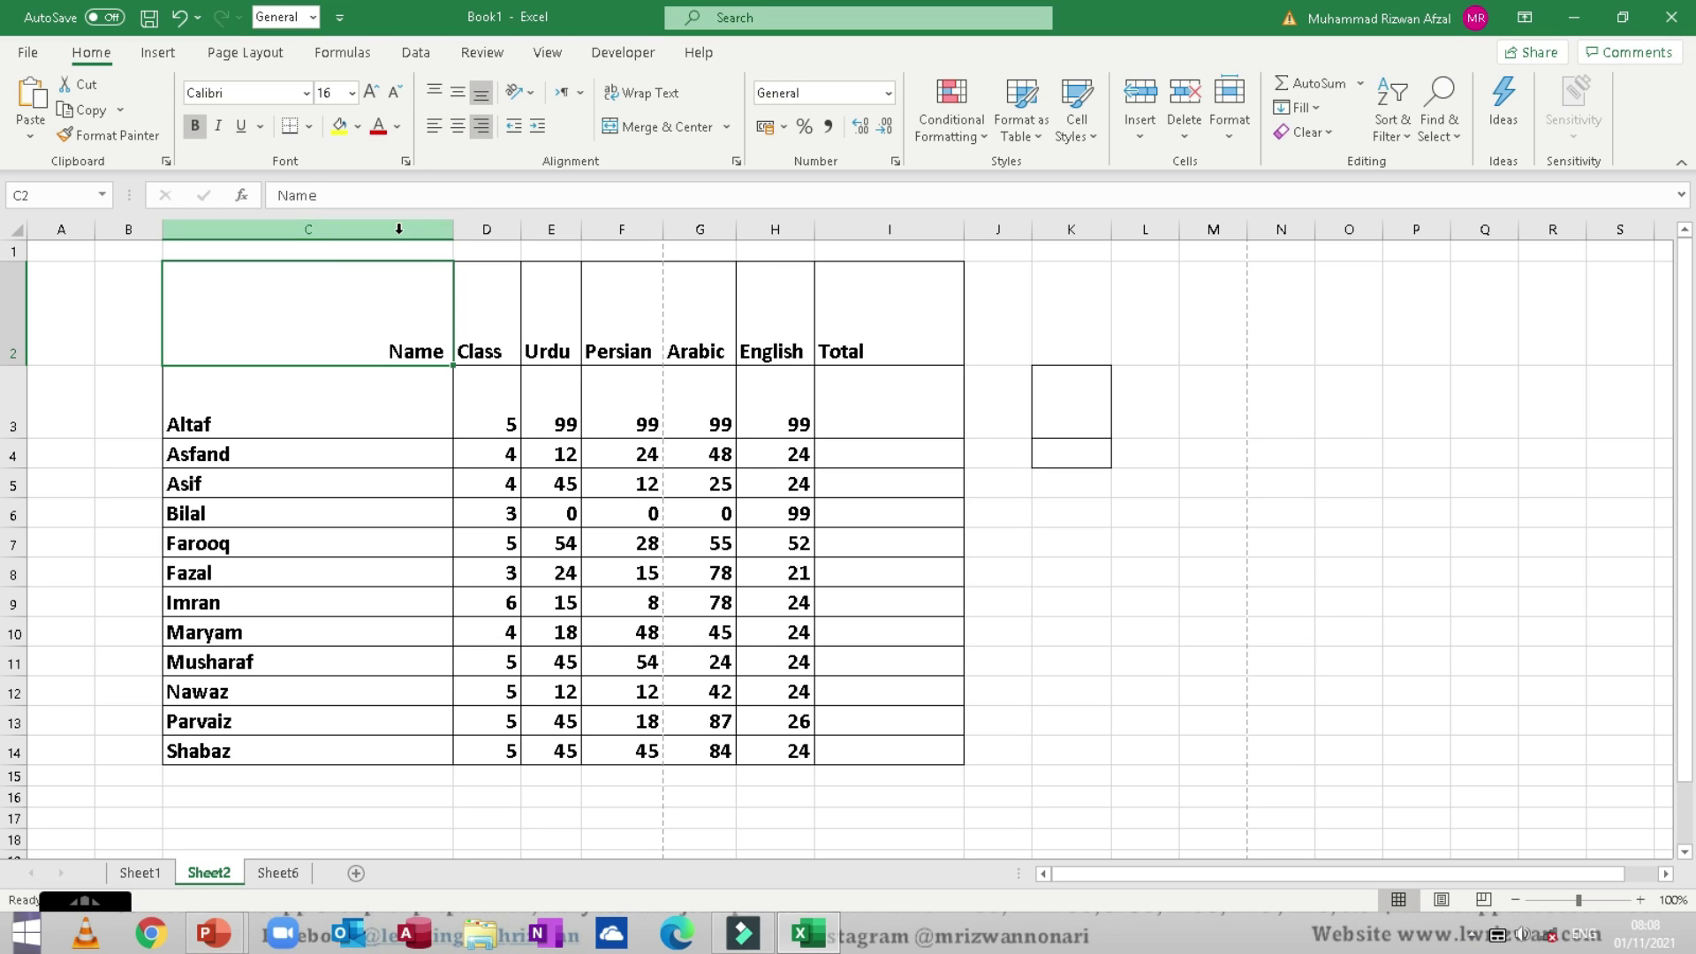
pyautogui.click(457, 95)
pyautogui.click(457, 125)
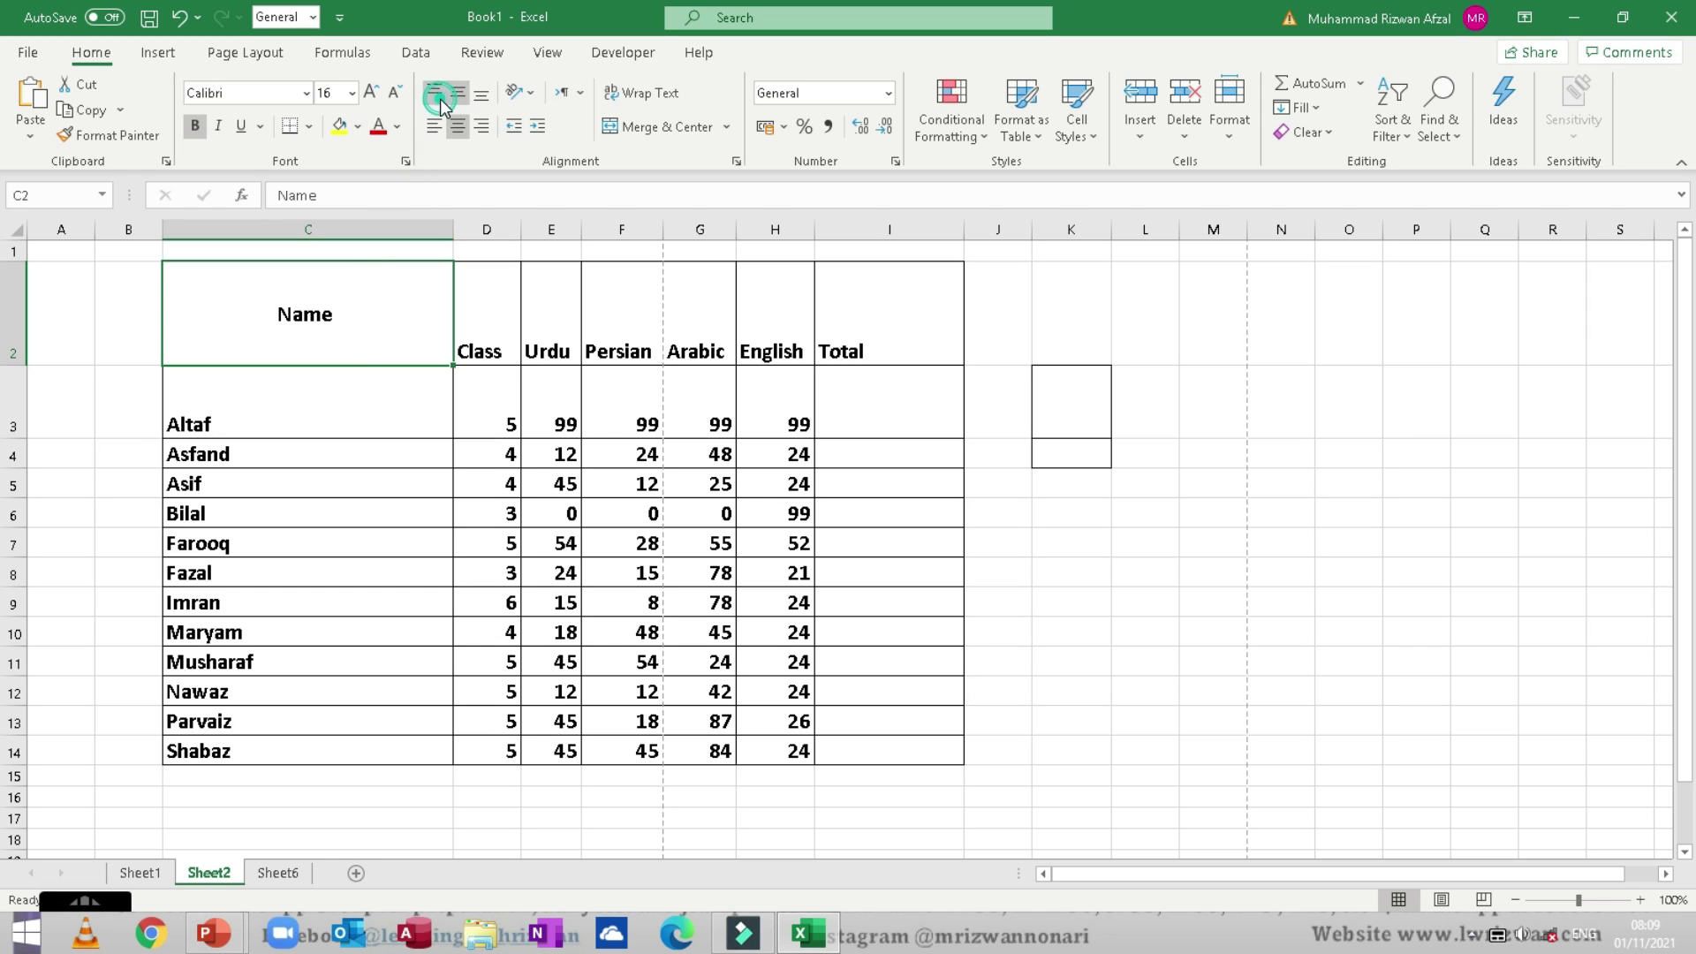
# Step: Try top-left alignment on the Name heading, and return it to middle-centre alignment
pyautogui.click(434, 91)
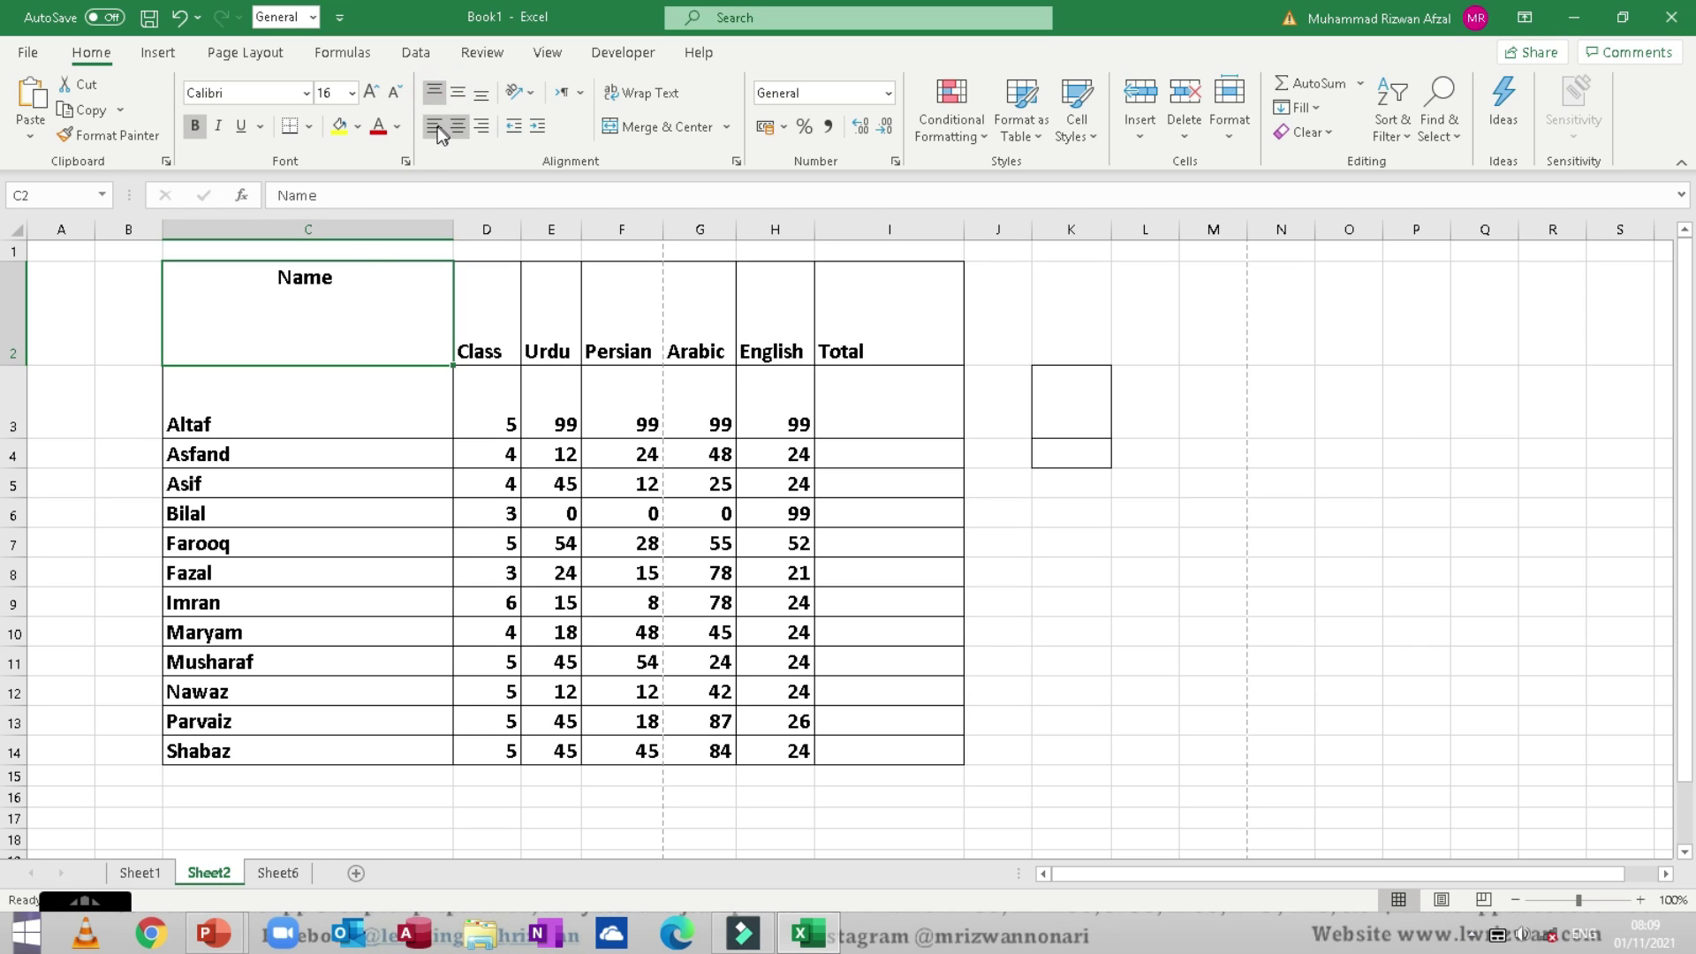
pyautogui.click(435, 129)
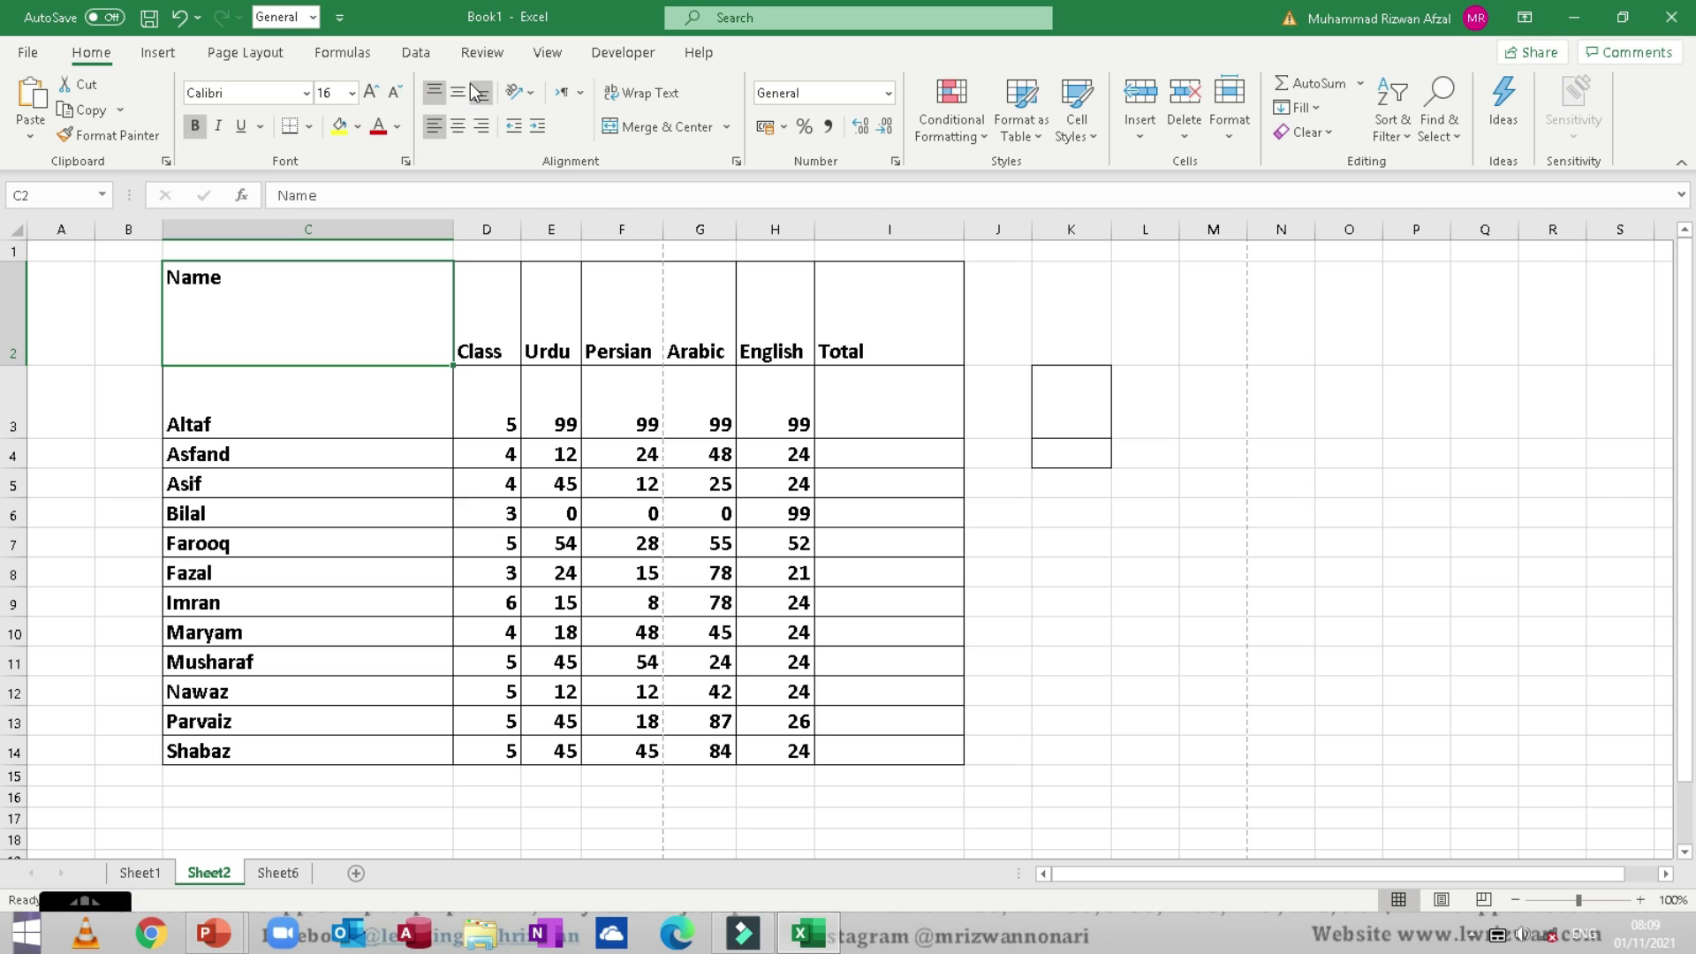
pyautogui.click(457, 91)
pyautogui.click(460, 131)
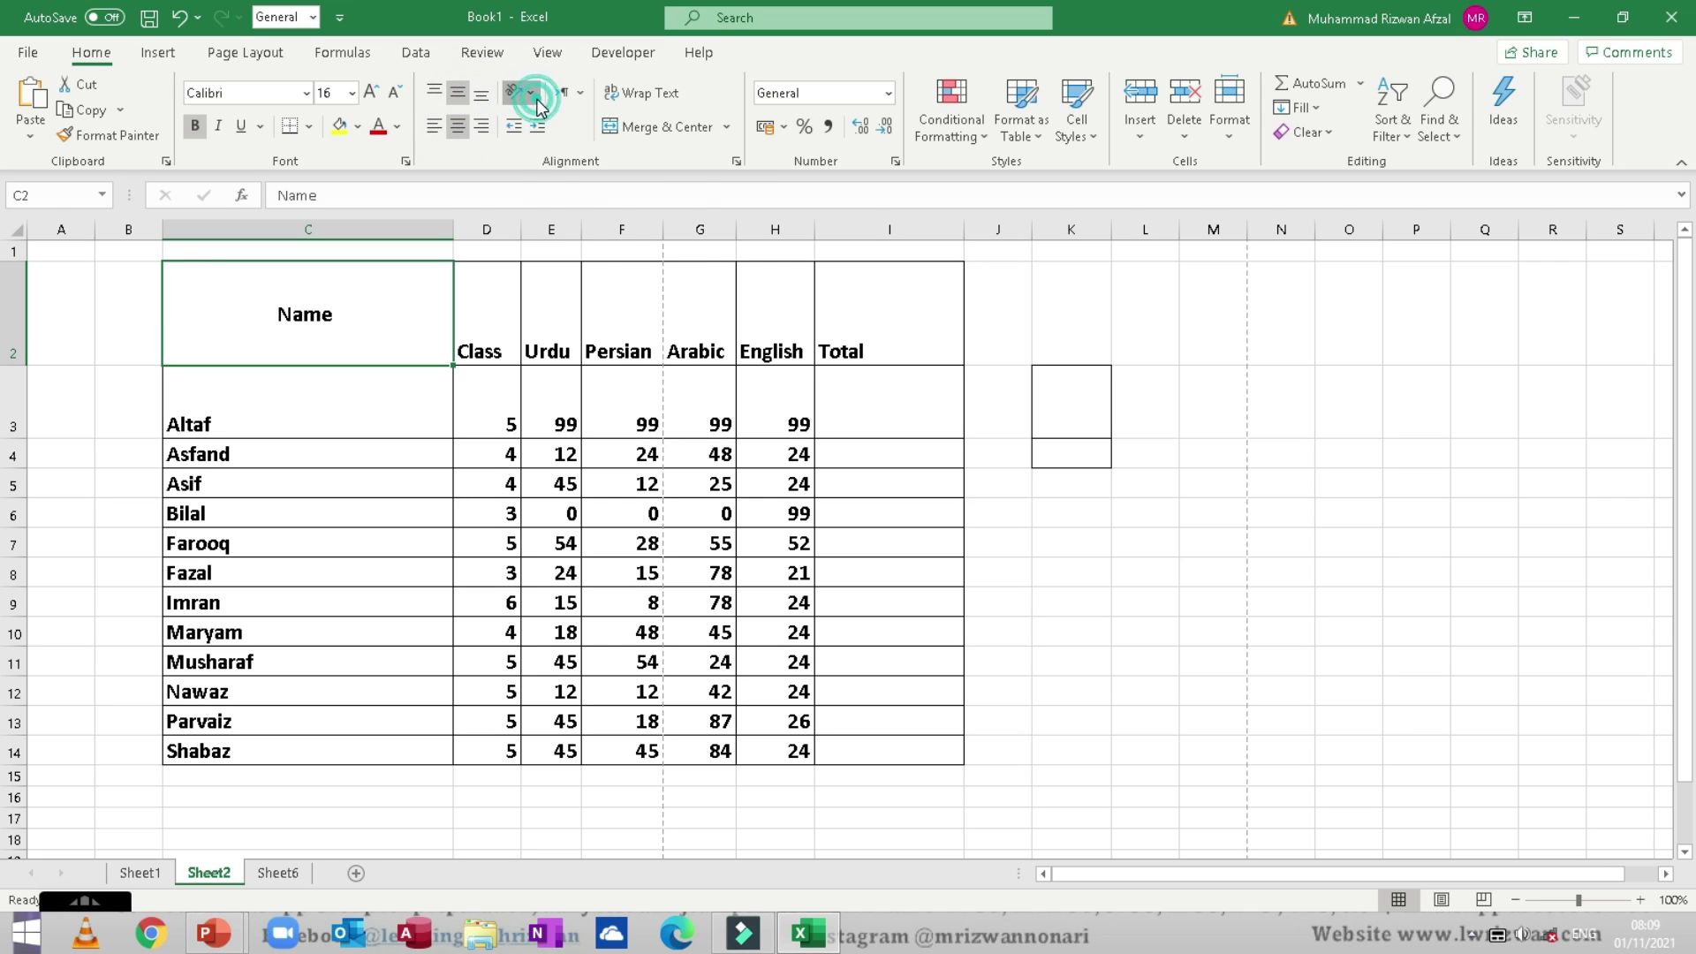
# Step: Try the Rotate Text Up orientation on the Name heading and switch it off again
pyautogui.click(520, 92)
pyautogui.click(576, 210)
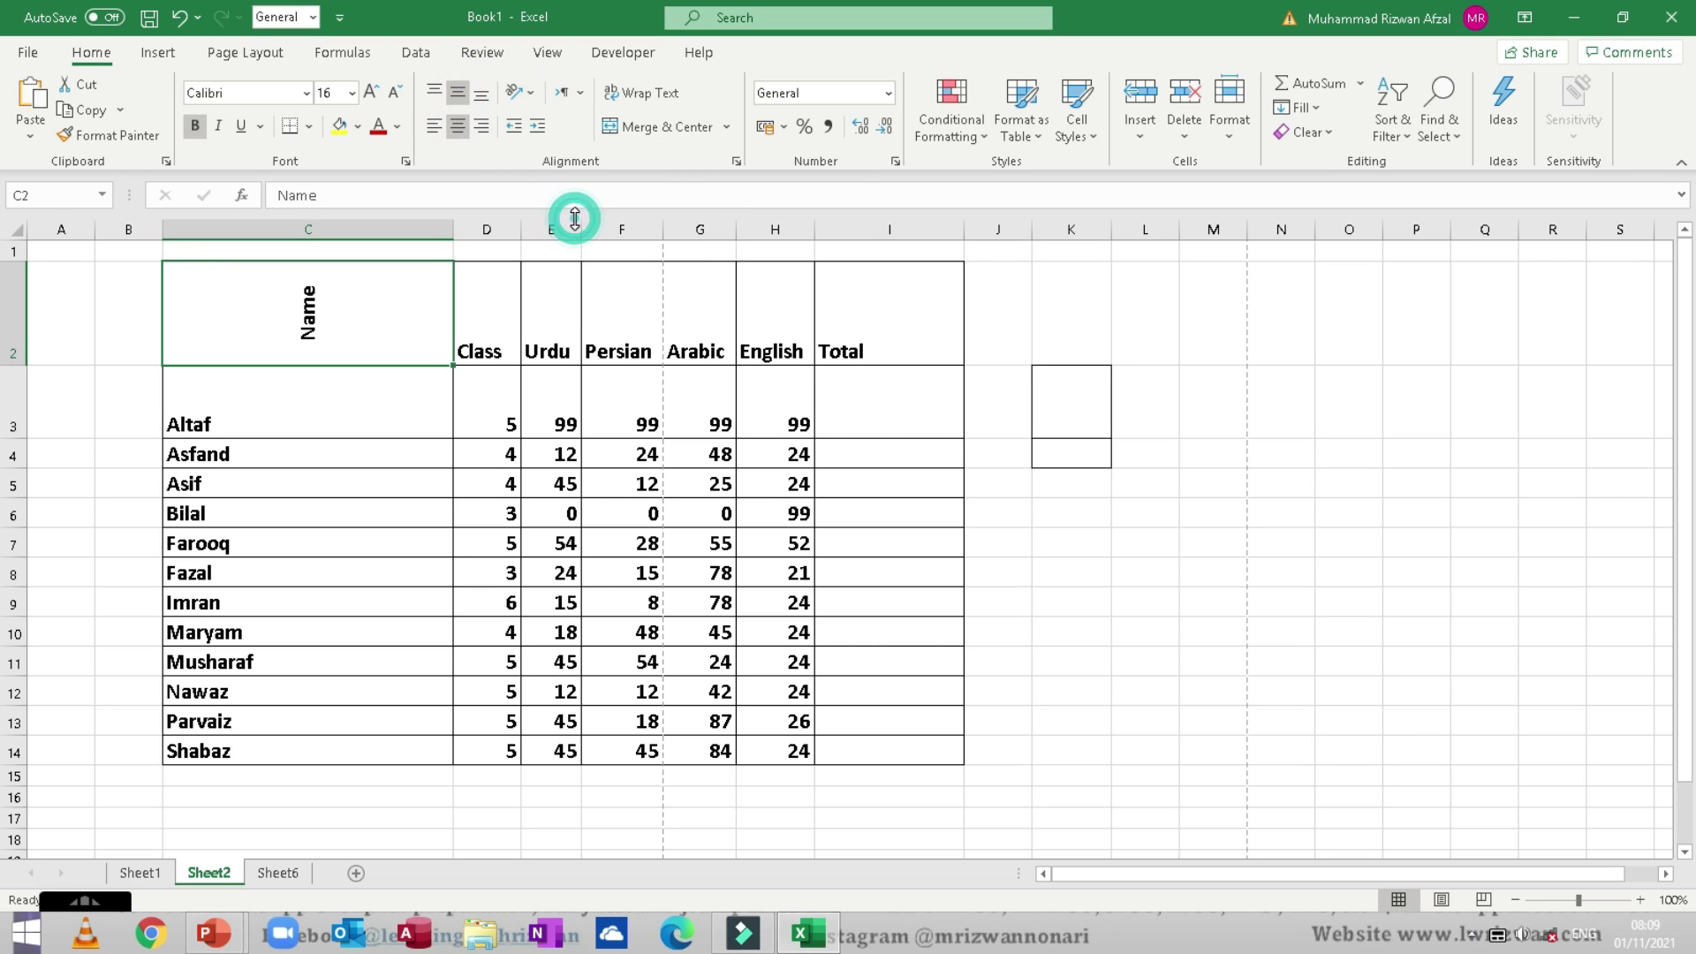
pyautogui.click(522, 93)
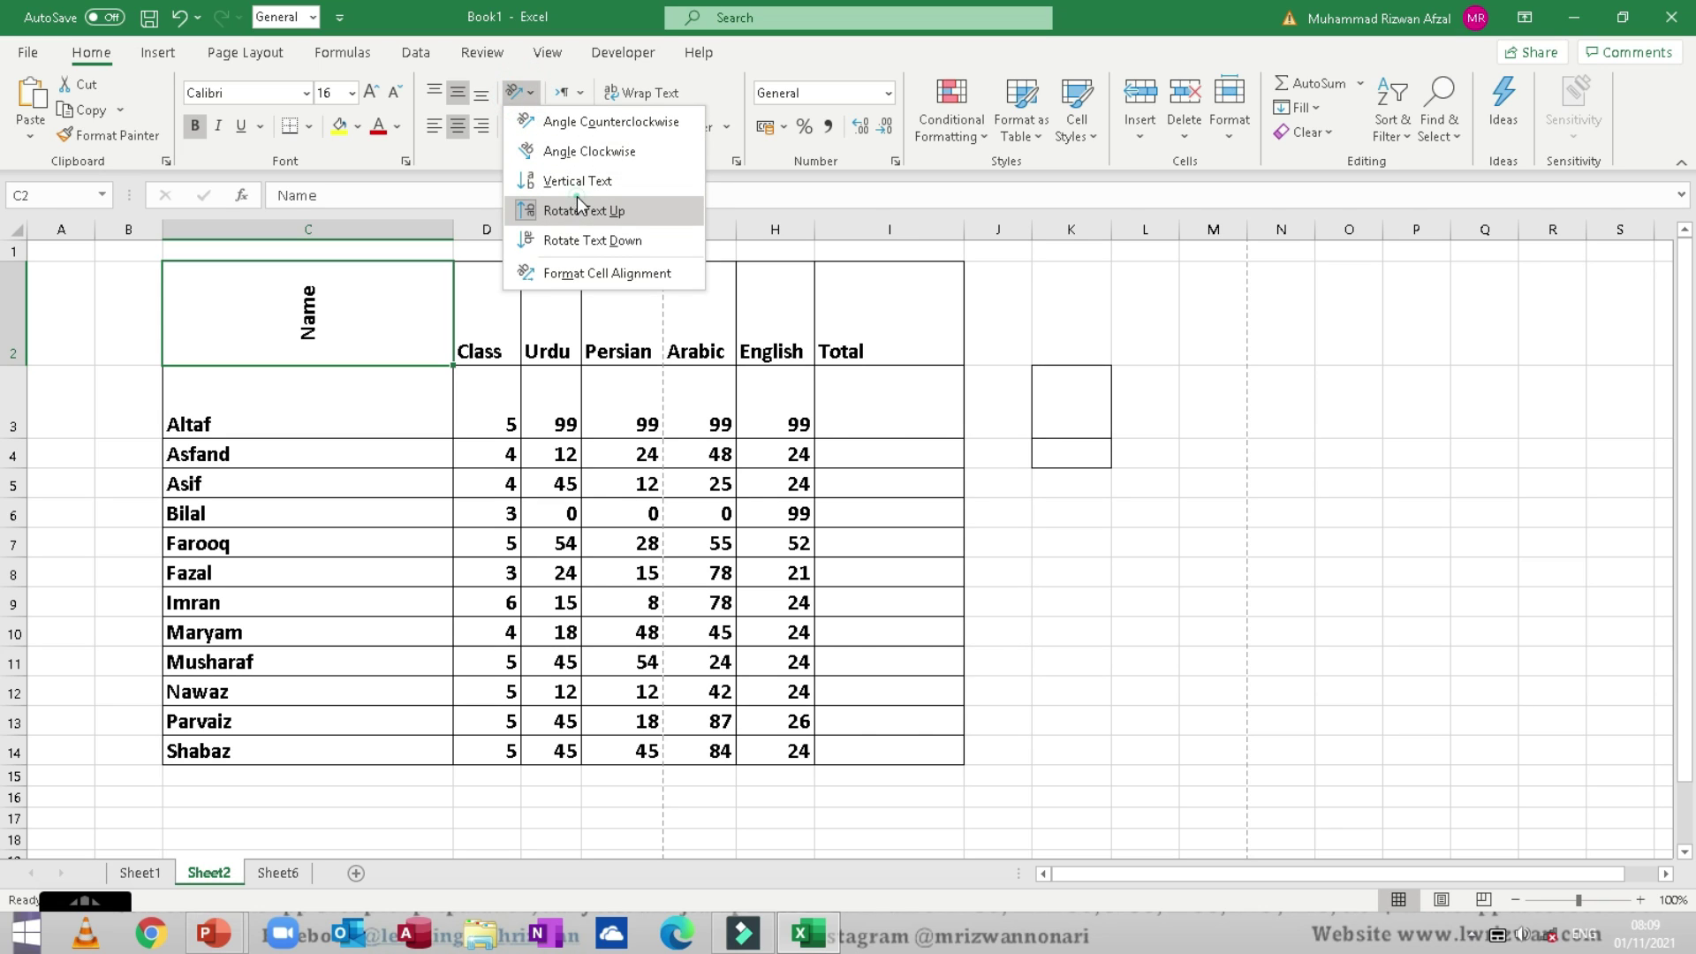
pyautogui.click(578, 209)
# Step: Try the Angle Clockwise orientation on the Name heading, followed by Rotate Text Down
pyautogui.click(519, 92)
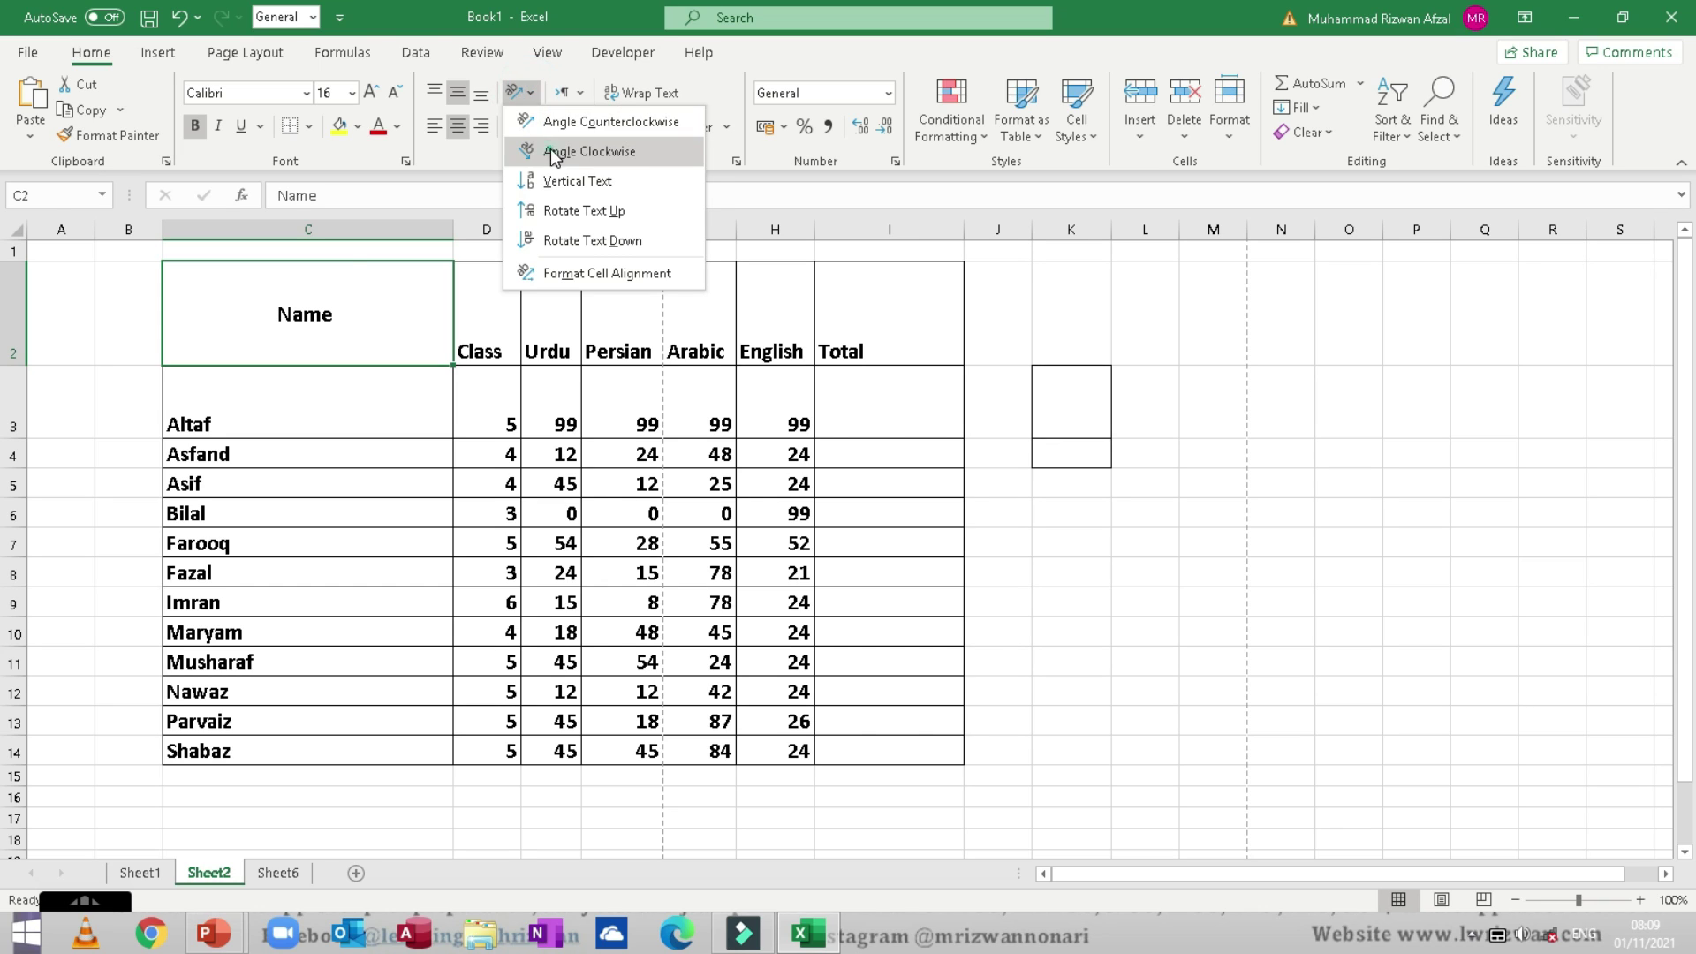
pyautogui.click(553, 153)
pyautogui.click(516, 93)
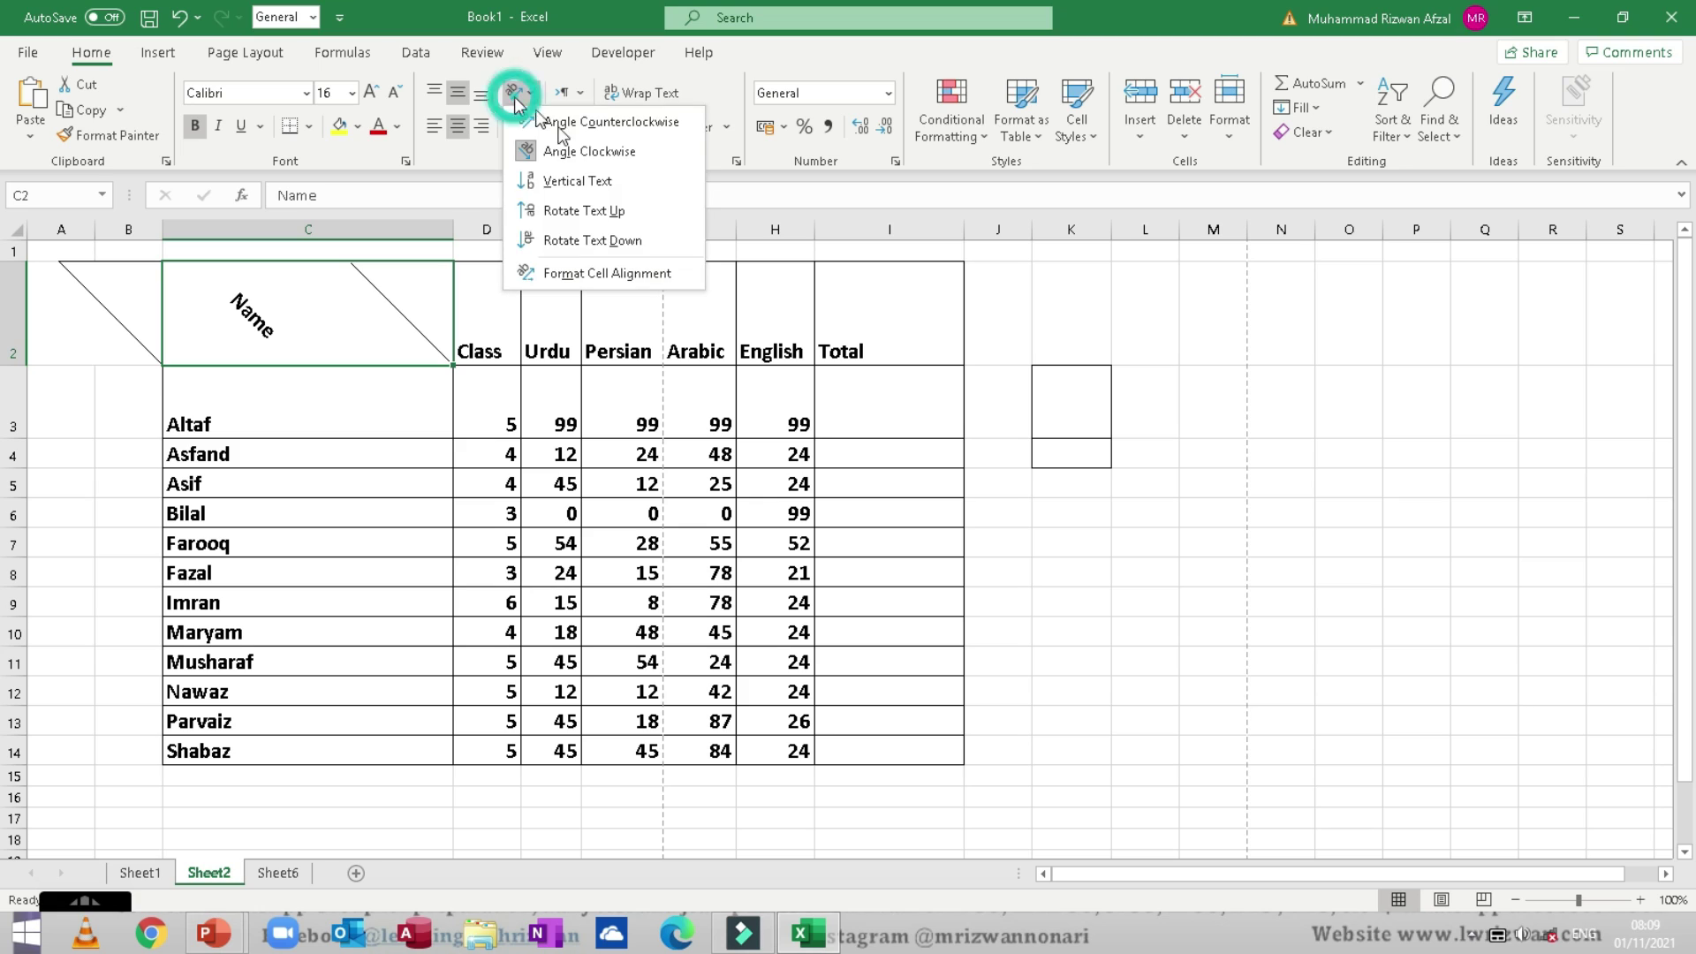
pyautogui.click(583, 240)
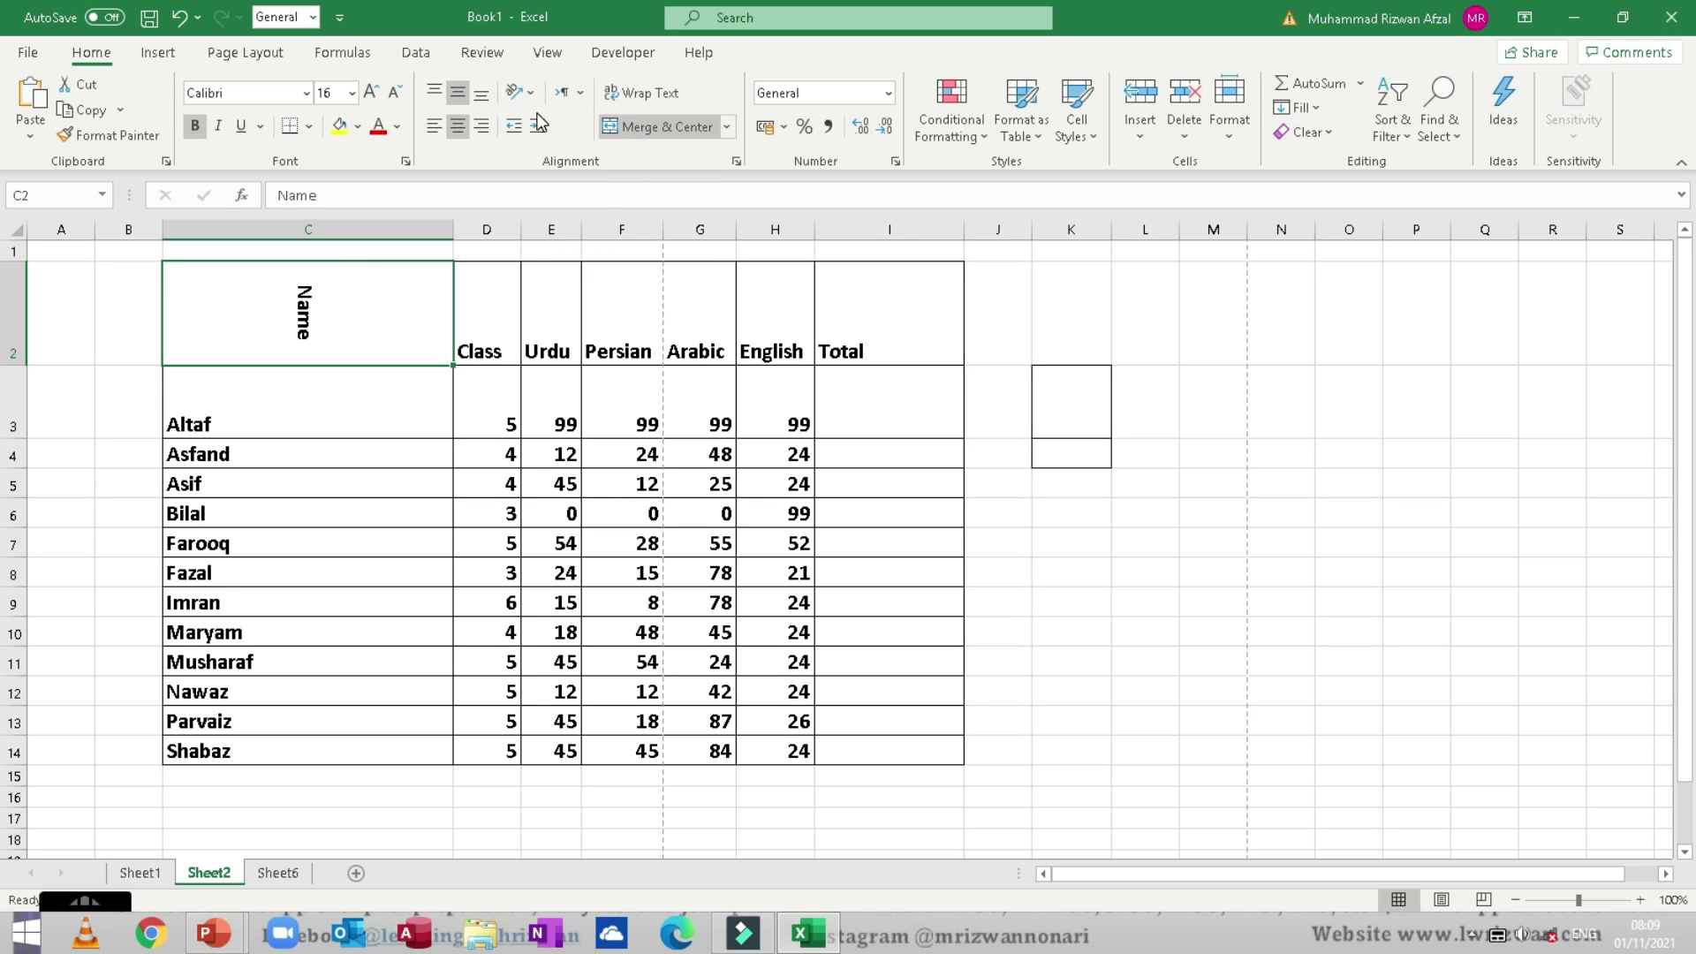
pyautogui.click(517, 94)
pyautogui.click(517, 94)
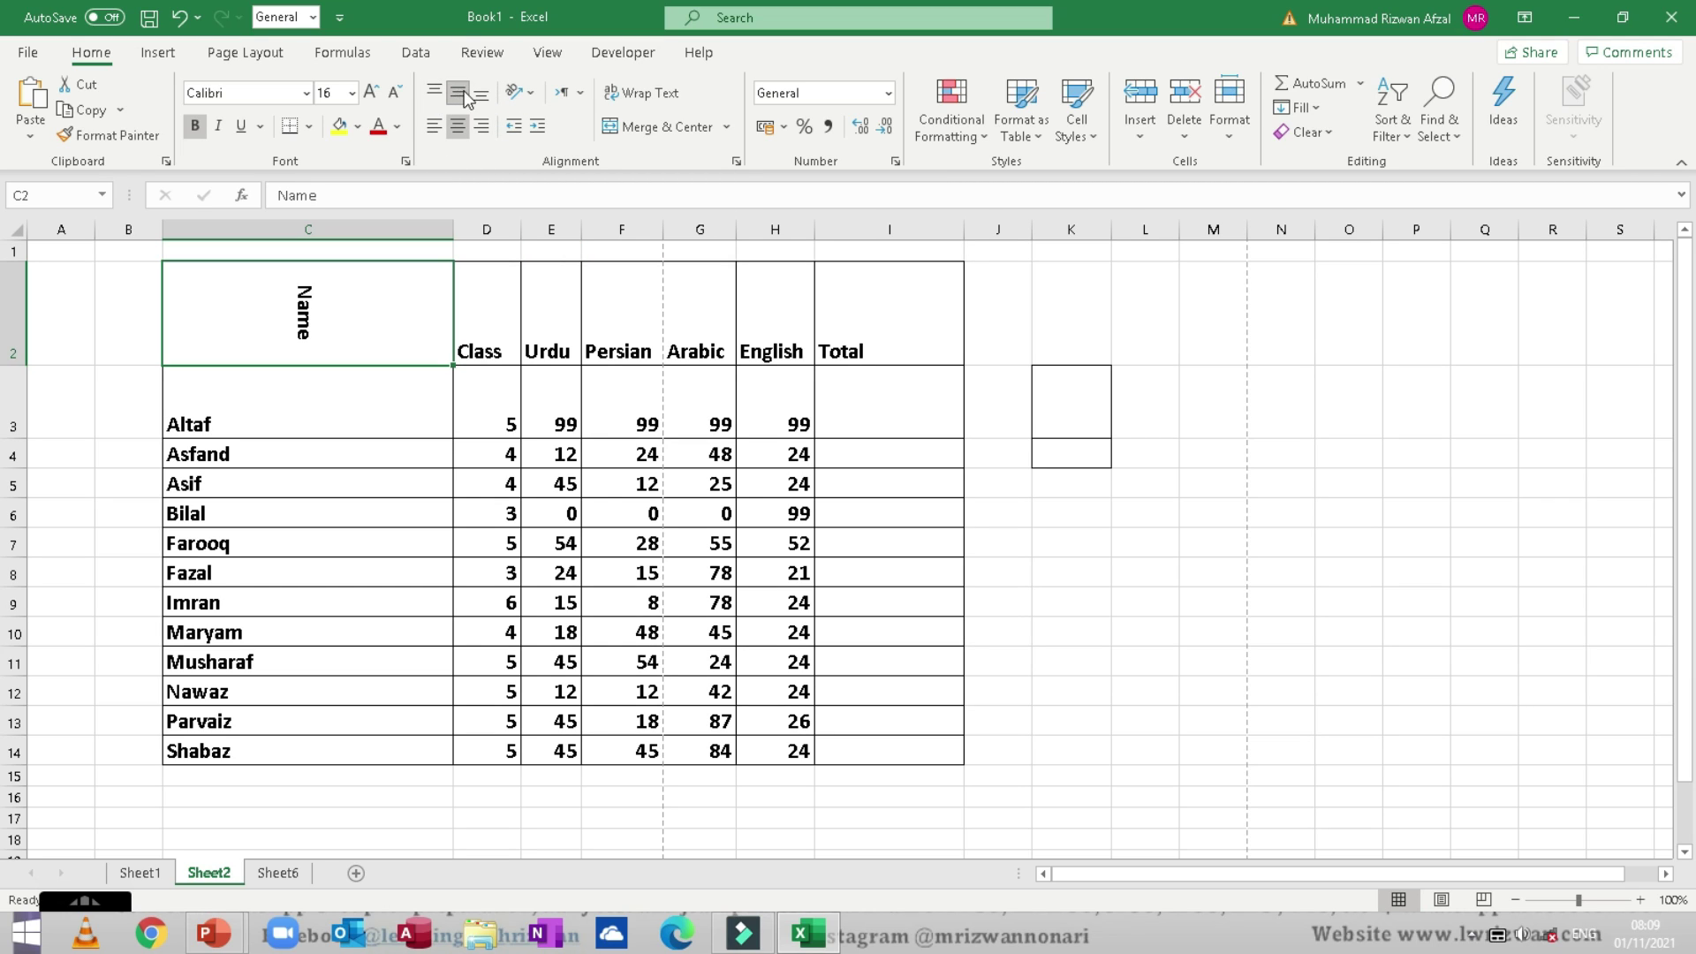
# Step: Indent the Name heading from the left edge of its cell, reduce the indent slightly, and try left-to-right text direction
pyautogui.click(515, 128)
pyautogui.click(537, 129)
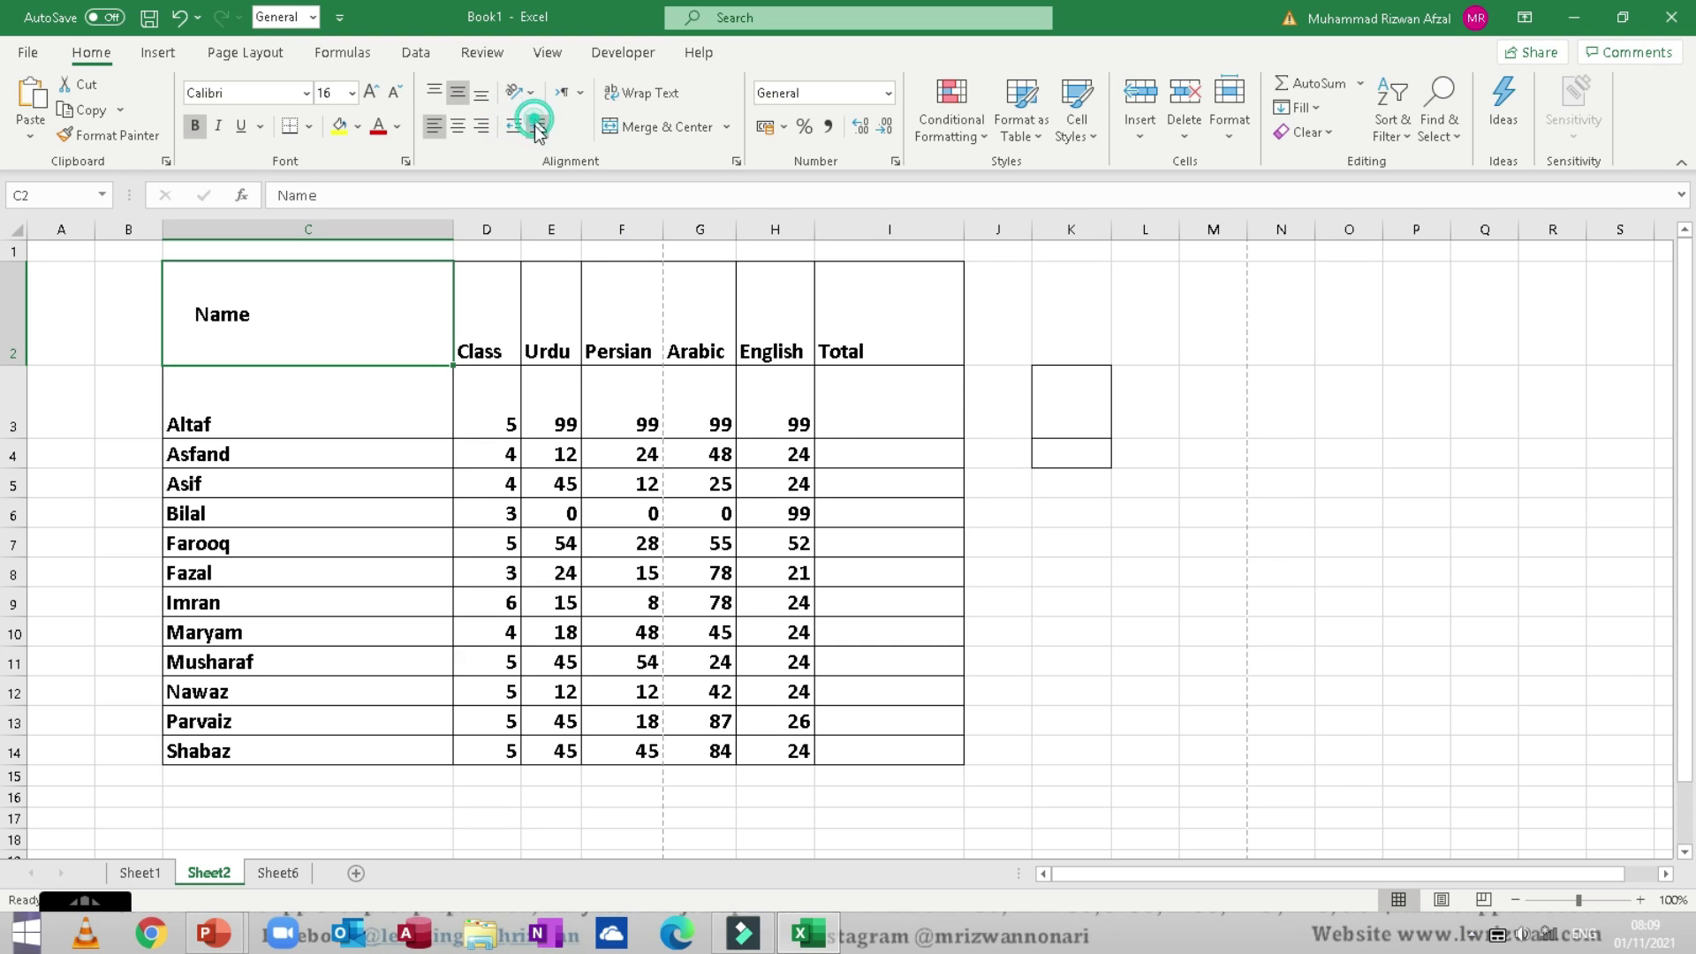
pyautogui.click(512, 129)
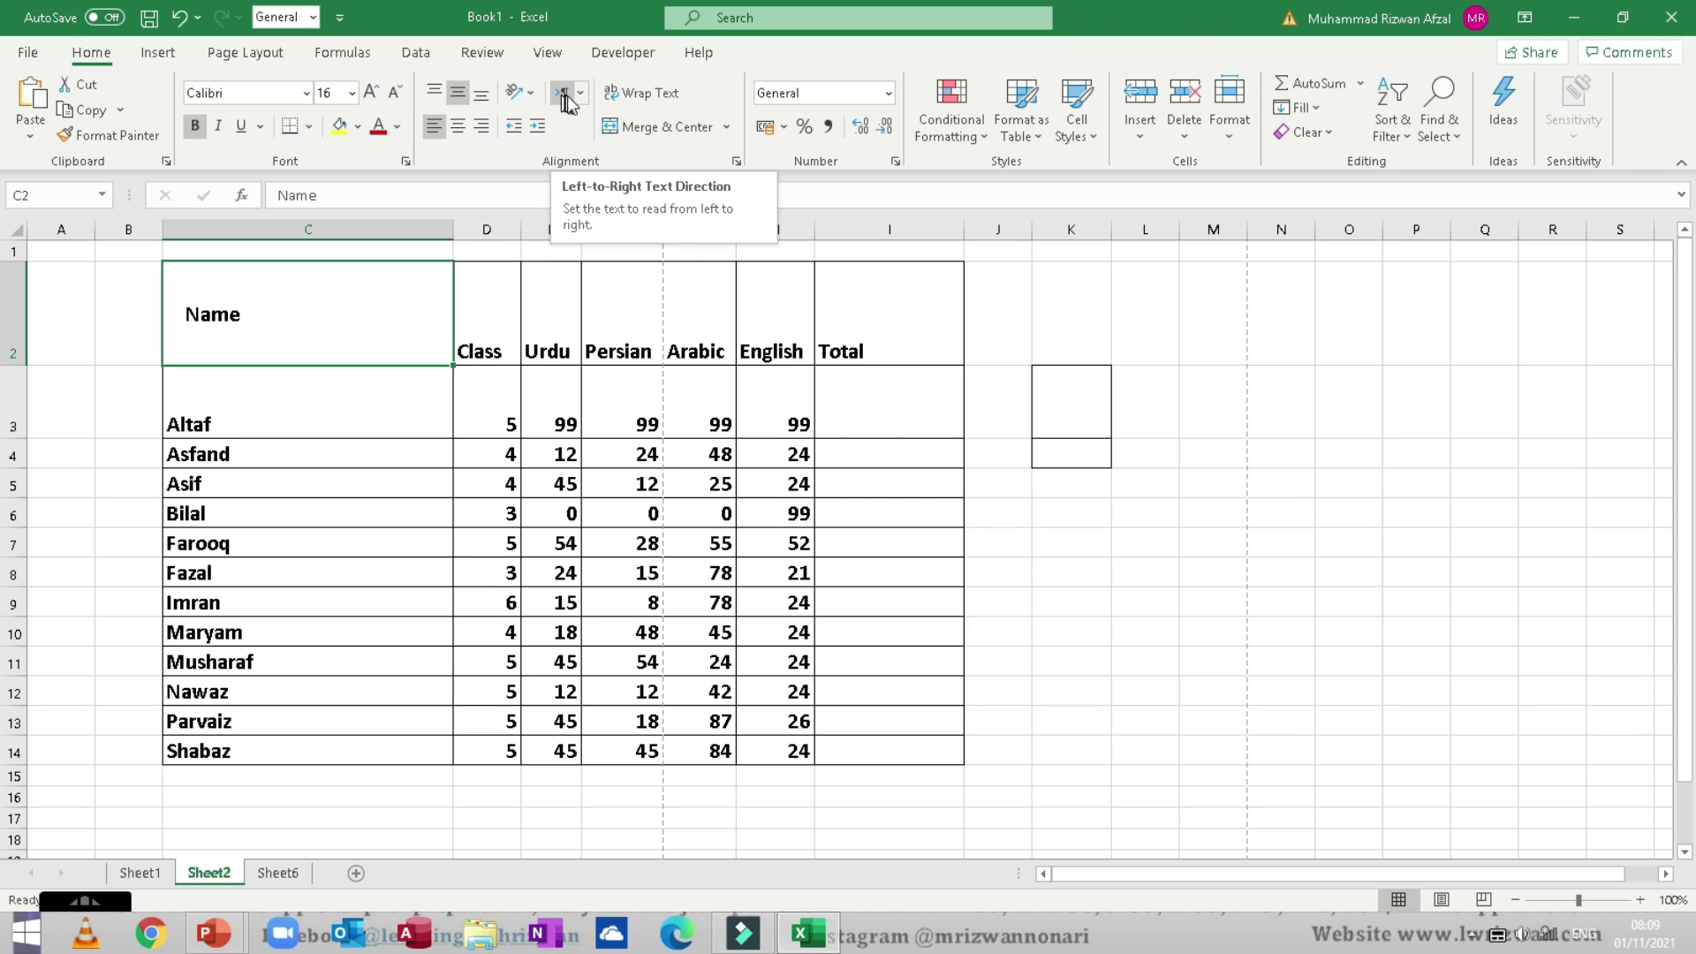
pyautogui.click(566, 95)
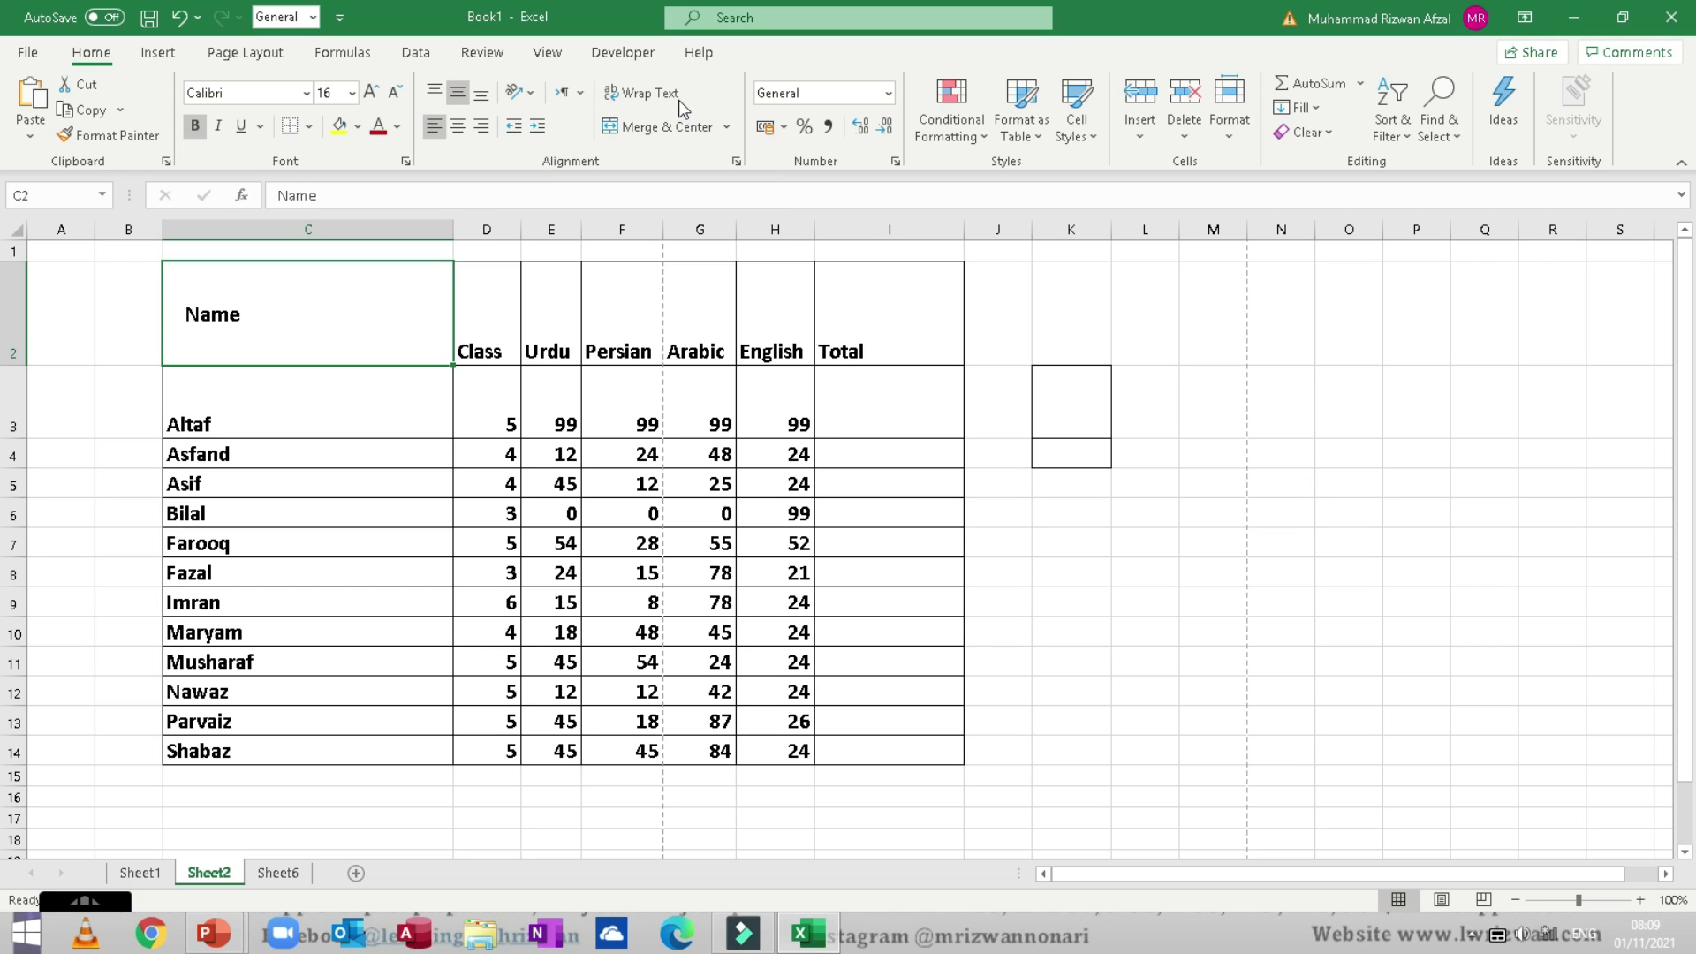
# Step: Narrow column C, apply Wrap Text to the whole column, and widen it until each name fits on one line
pyautogui.moveTo(458, 229); pyautogui.dragTo(208, 229)
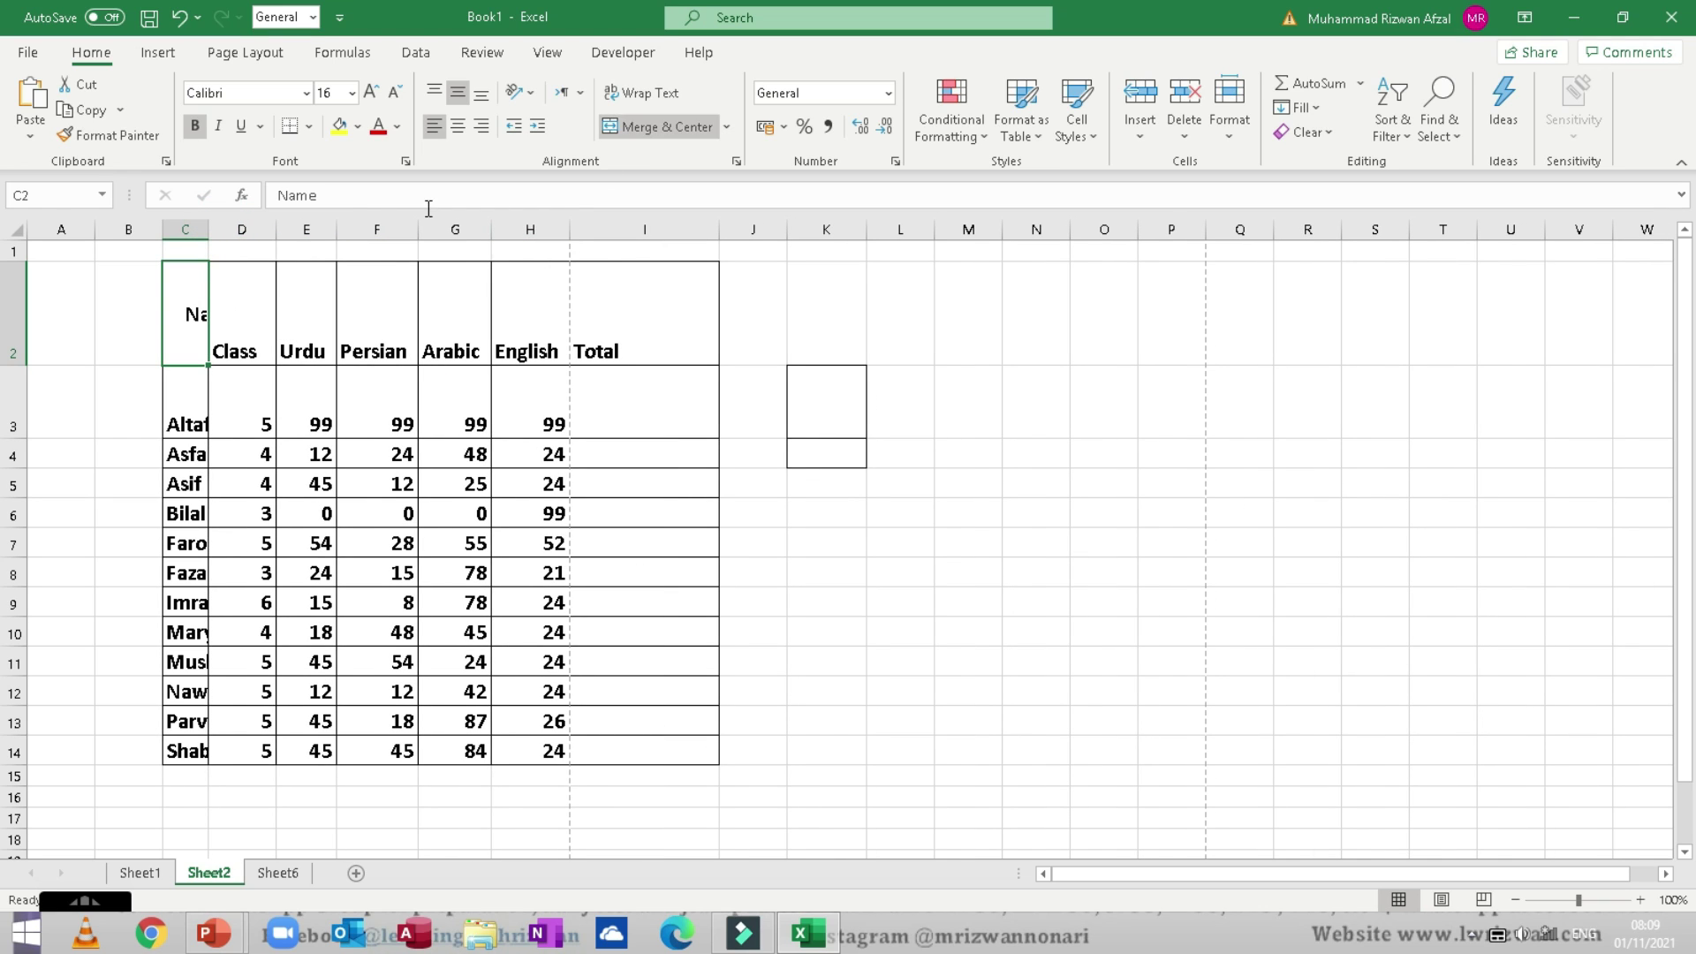
pyautogui.click(187, 229)
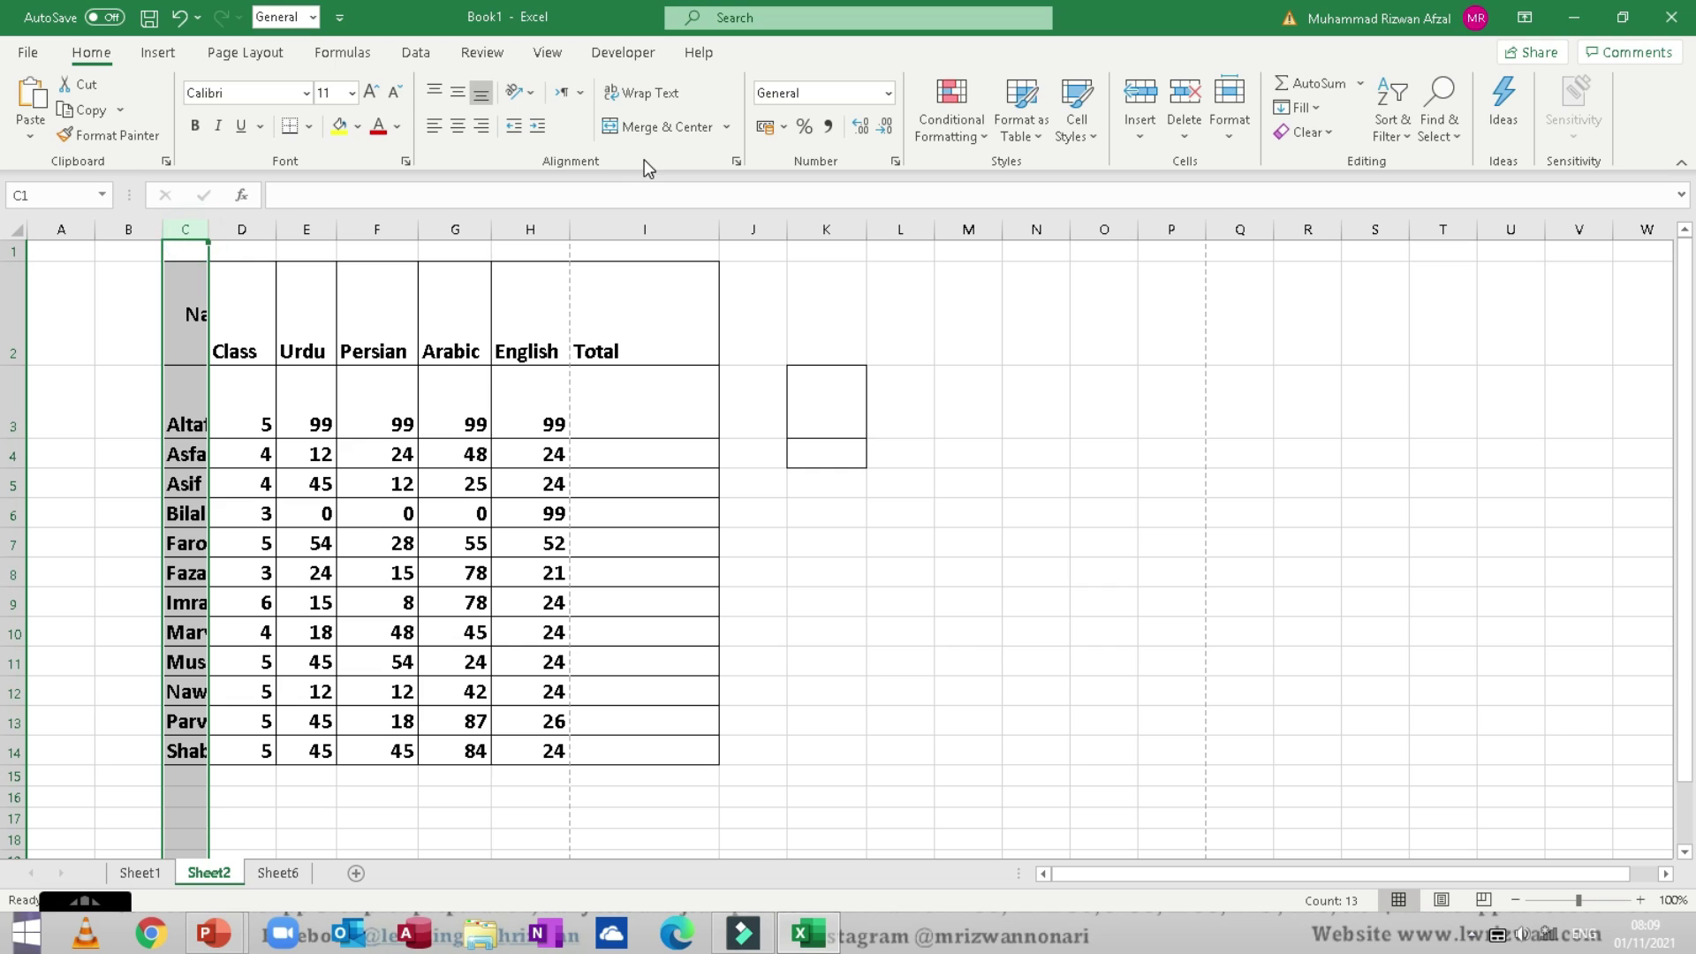
pyautogui.click(645, 92)
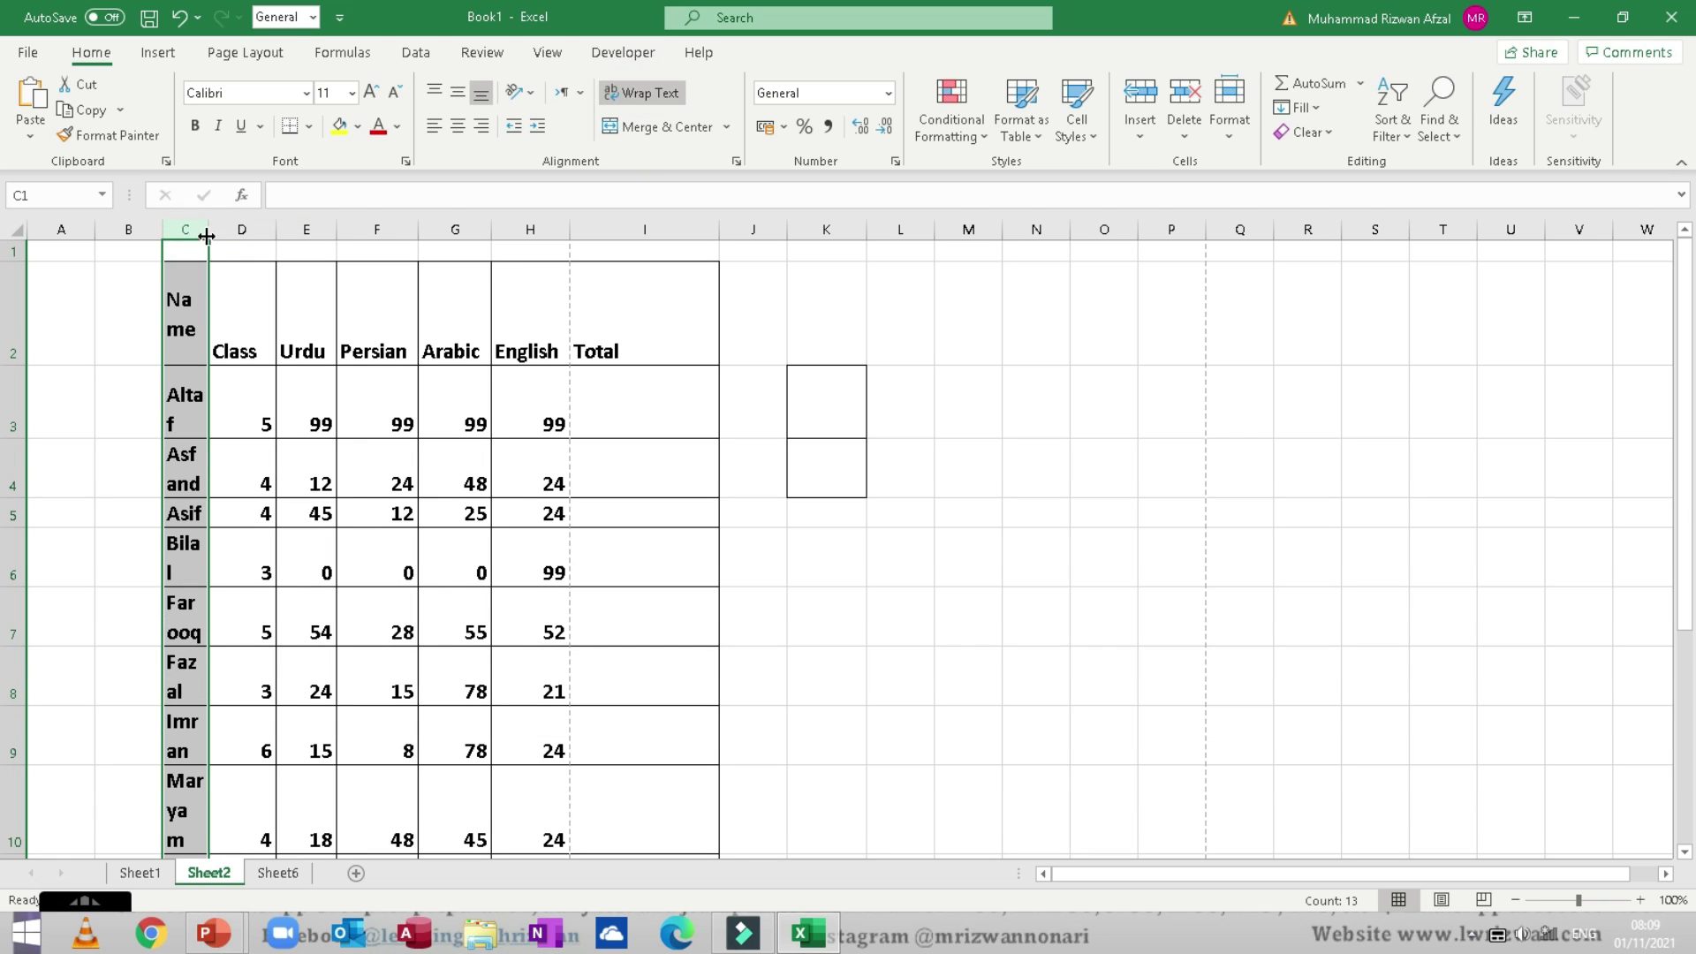
pyautogui.moveTo(205, 234); pyautogui.dragTo(303, 230)
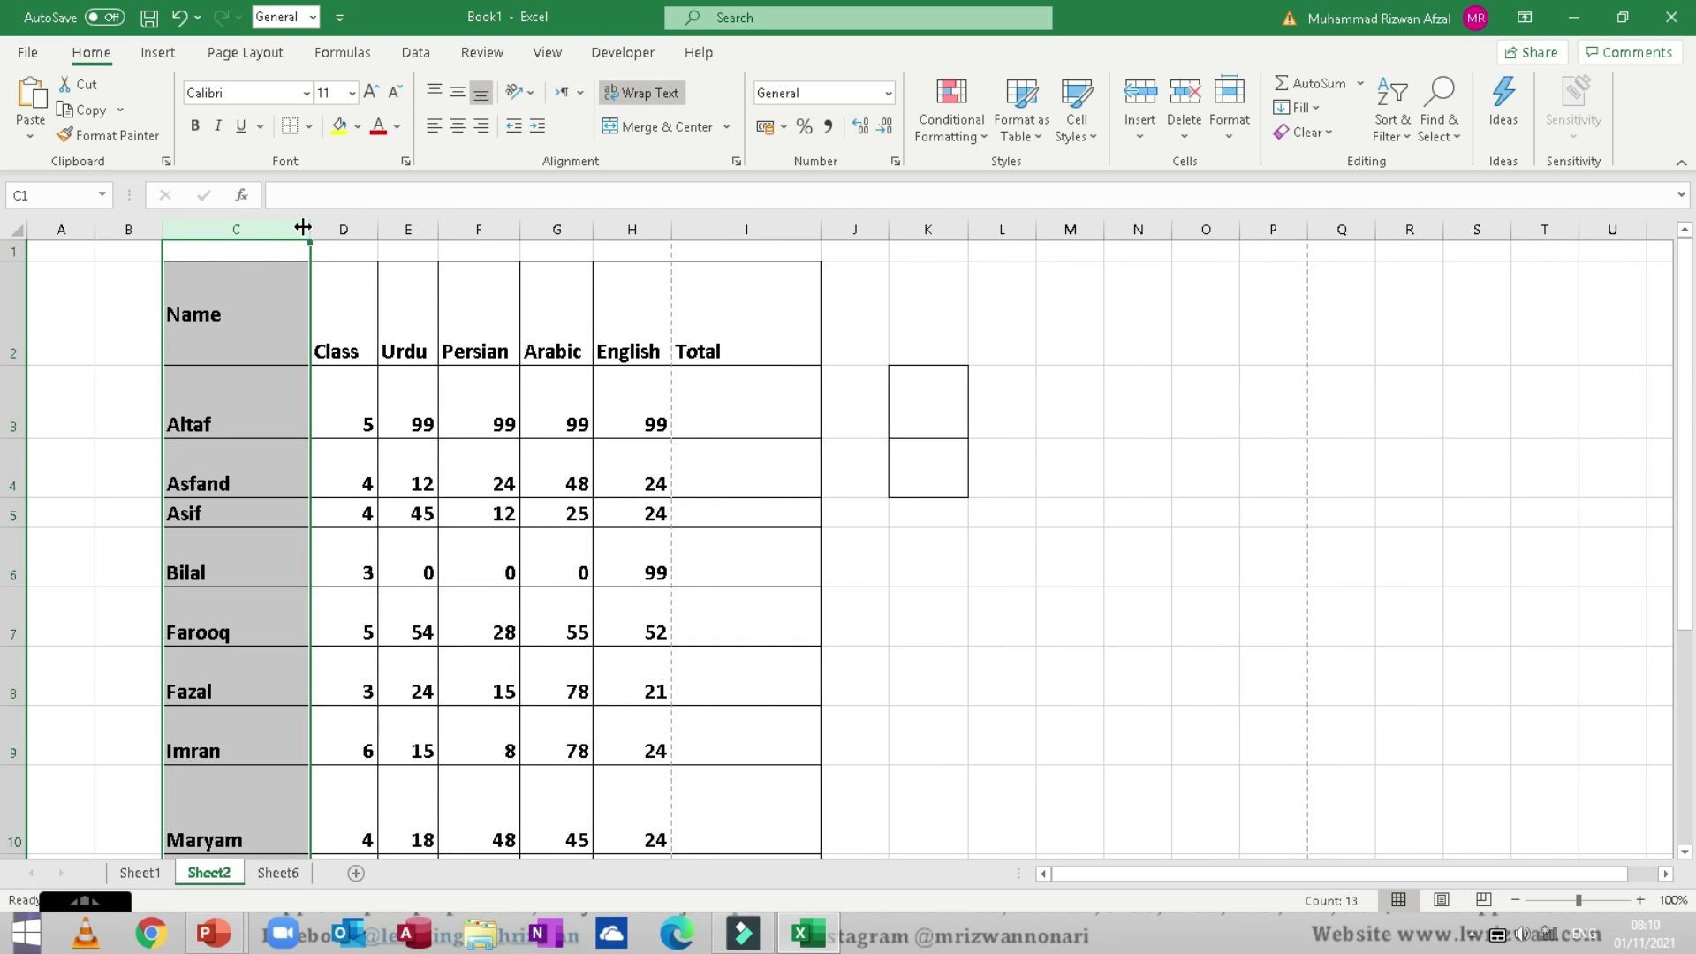
# Step: Append "is a good boy" to the name in cell C3
pyautogui.doubleClick(238, 423)
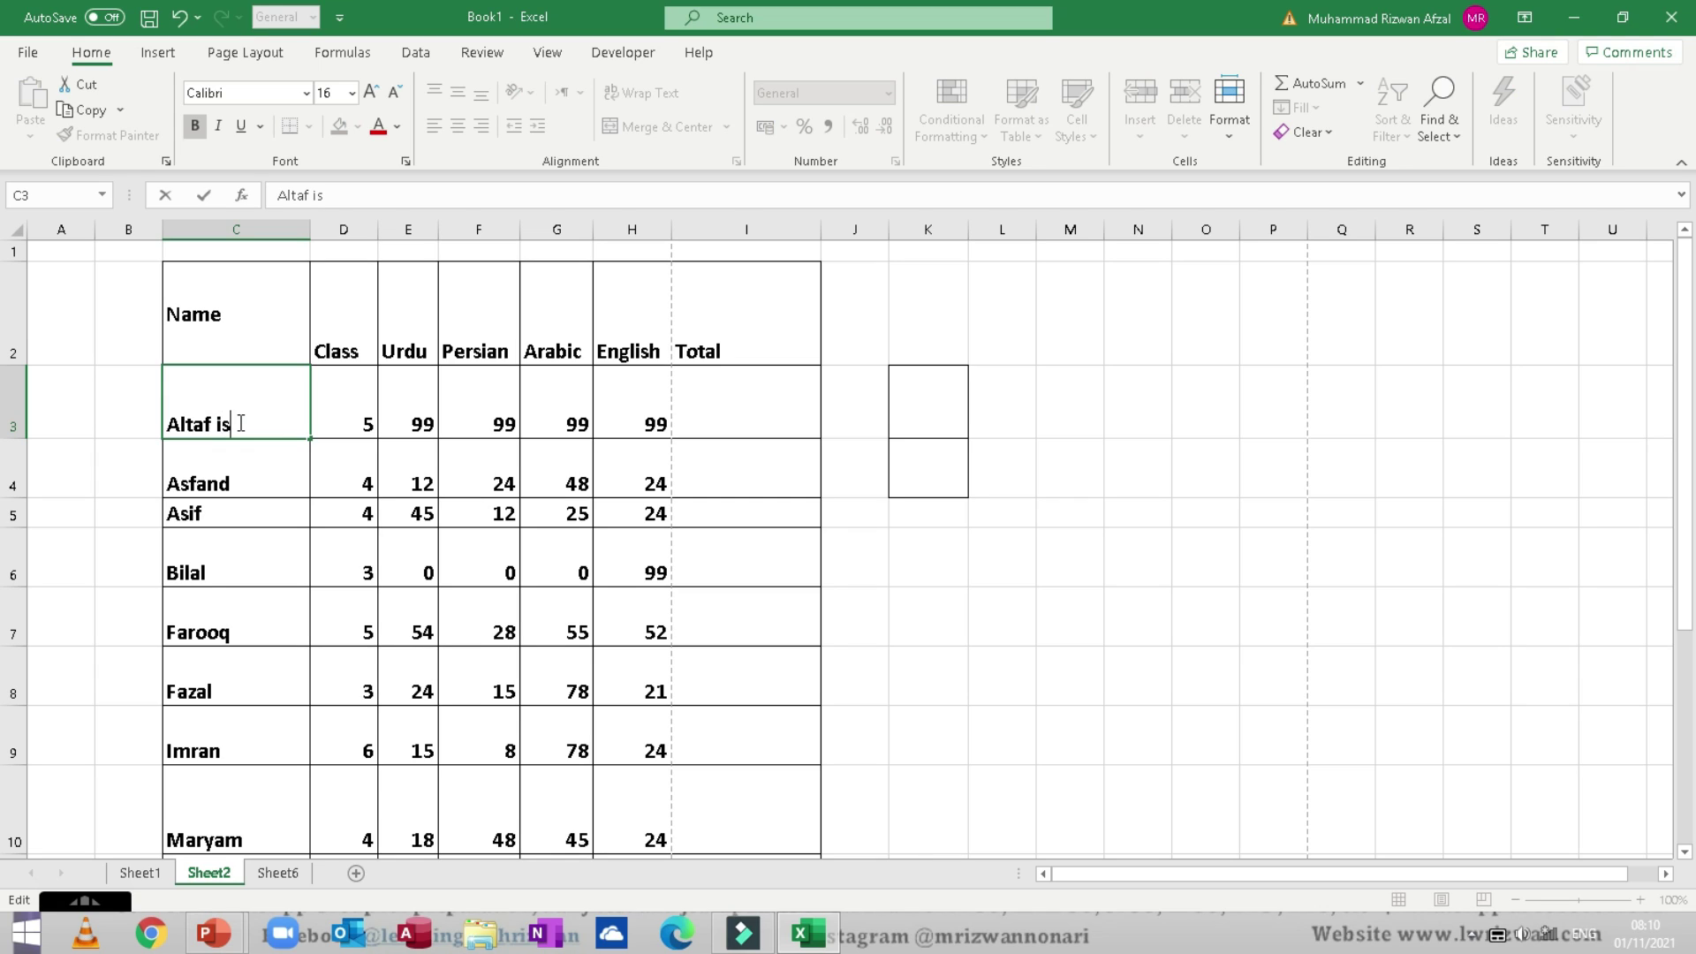
pyautogui.write('is a good boy')
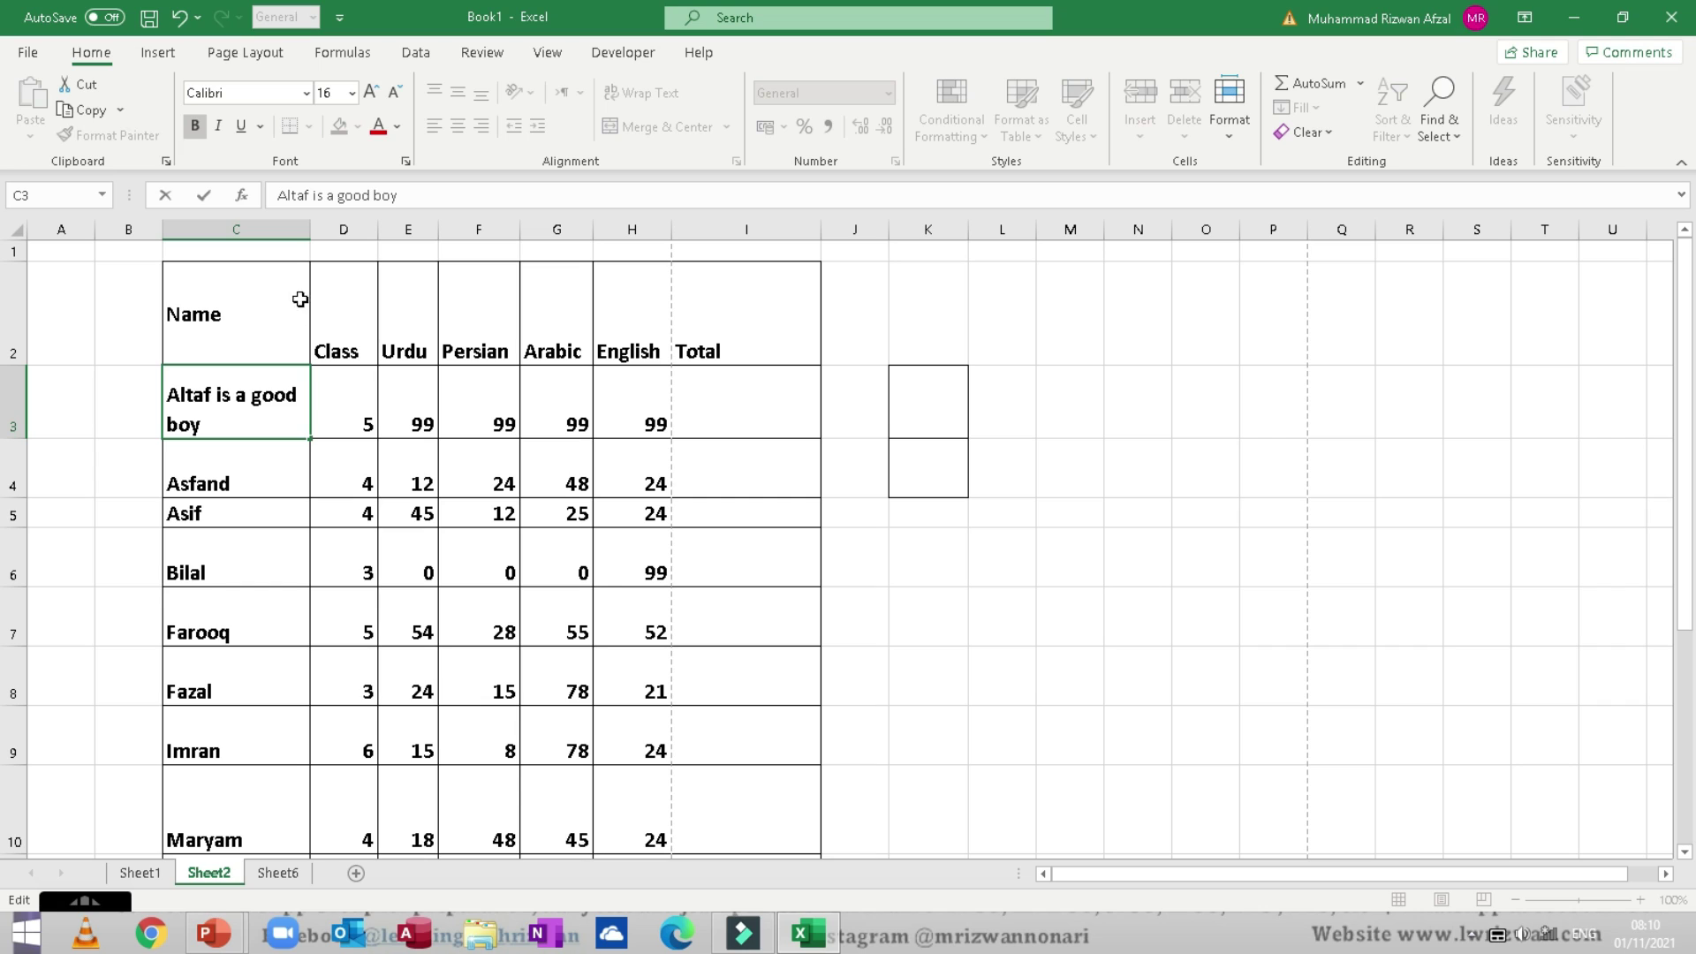
pyautogui.click(303, 232)
pyautogui.click(265, 402)
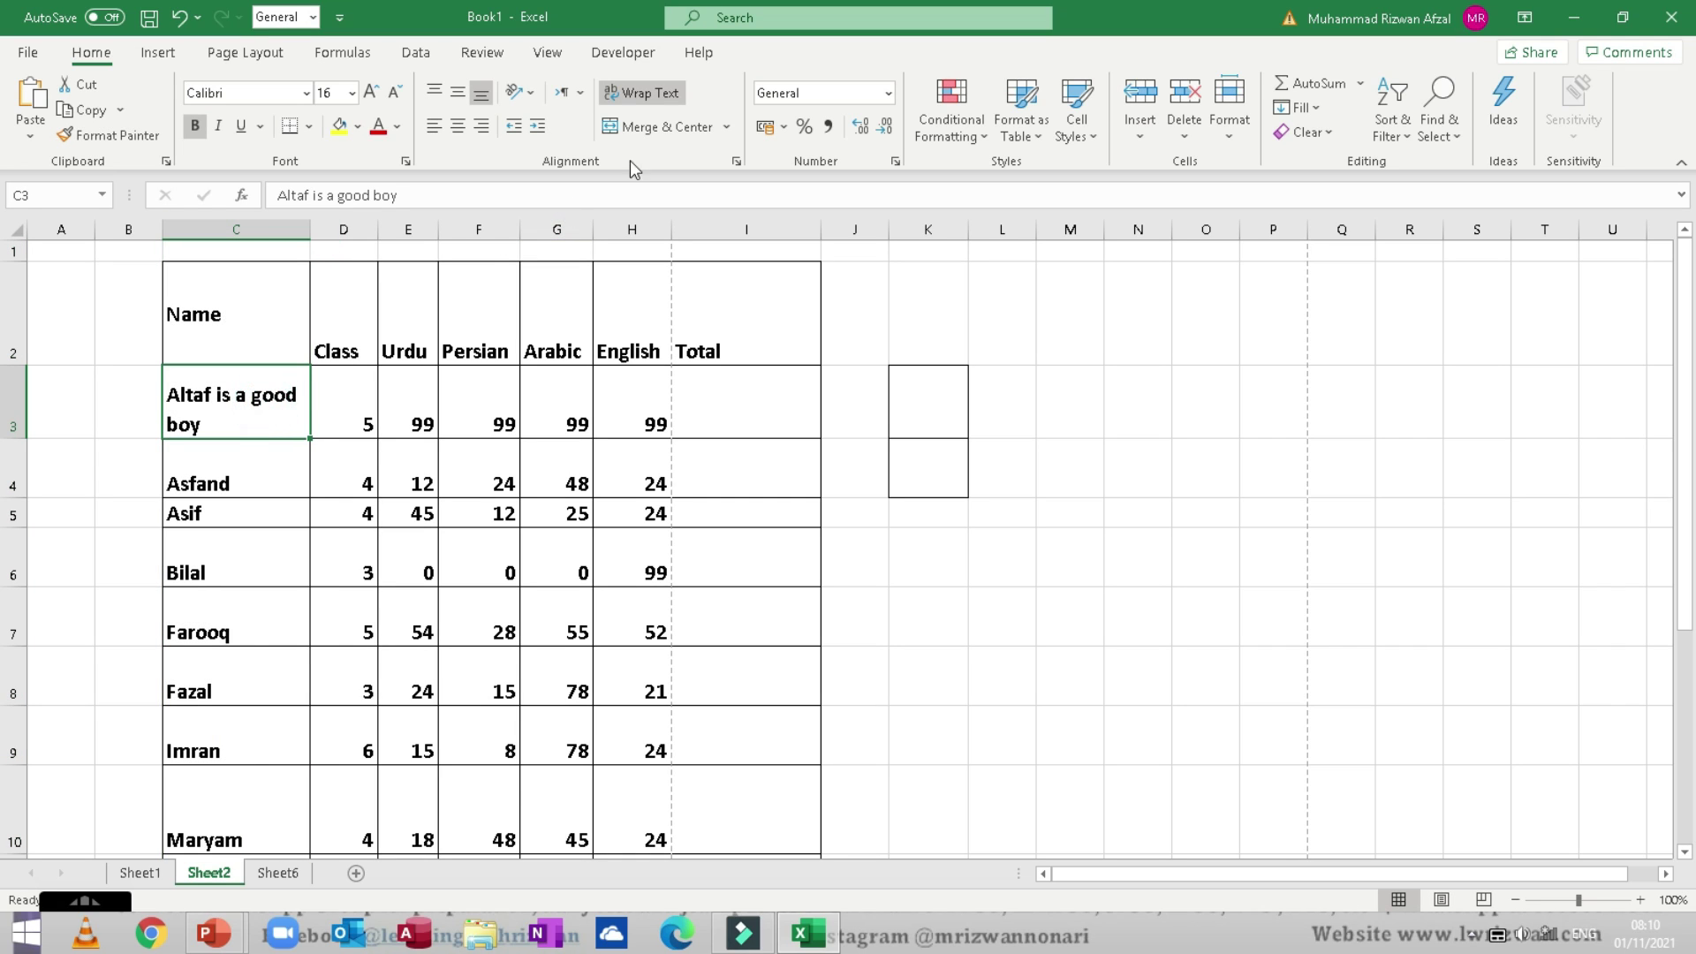
# Step: Turn off text wrapping in C3, narrow column C, and wrap the cell's text again
pyautogui.click(641, 93)
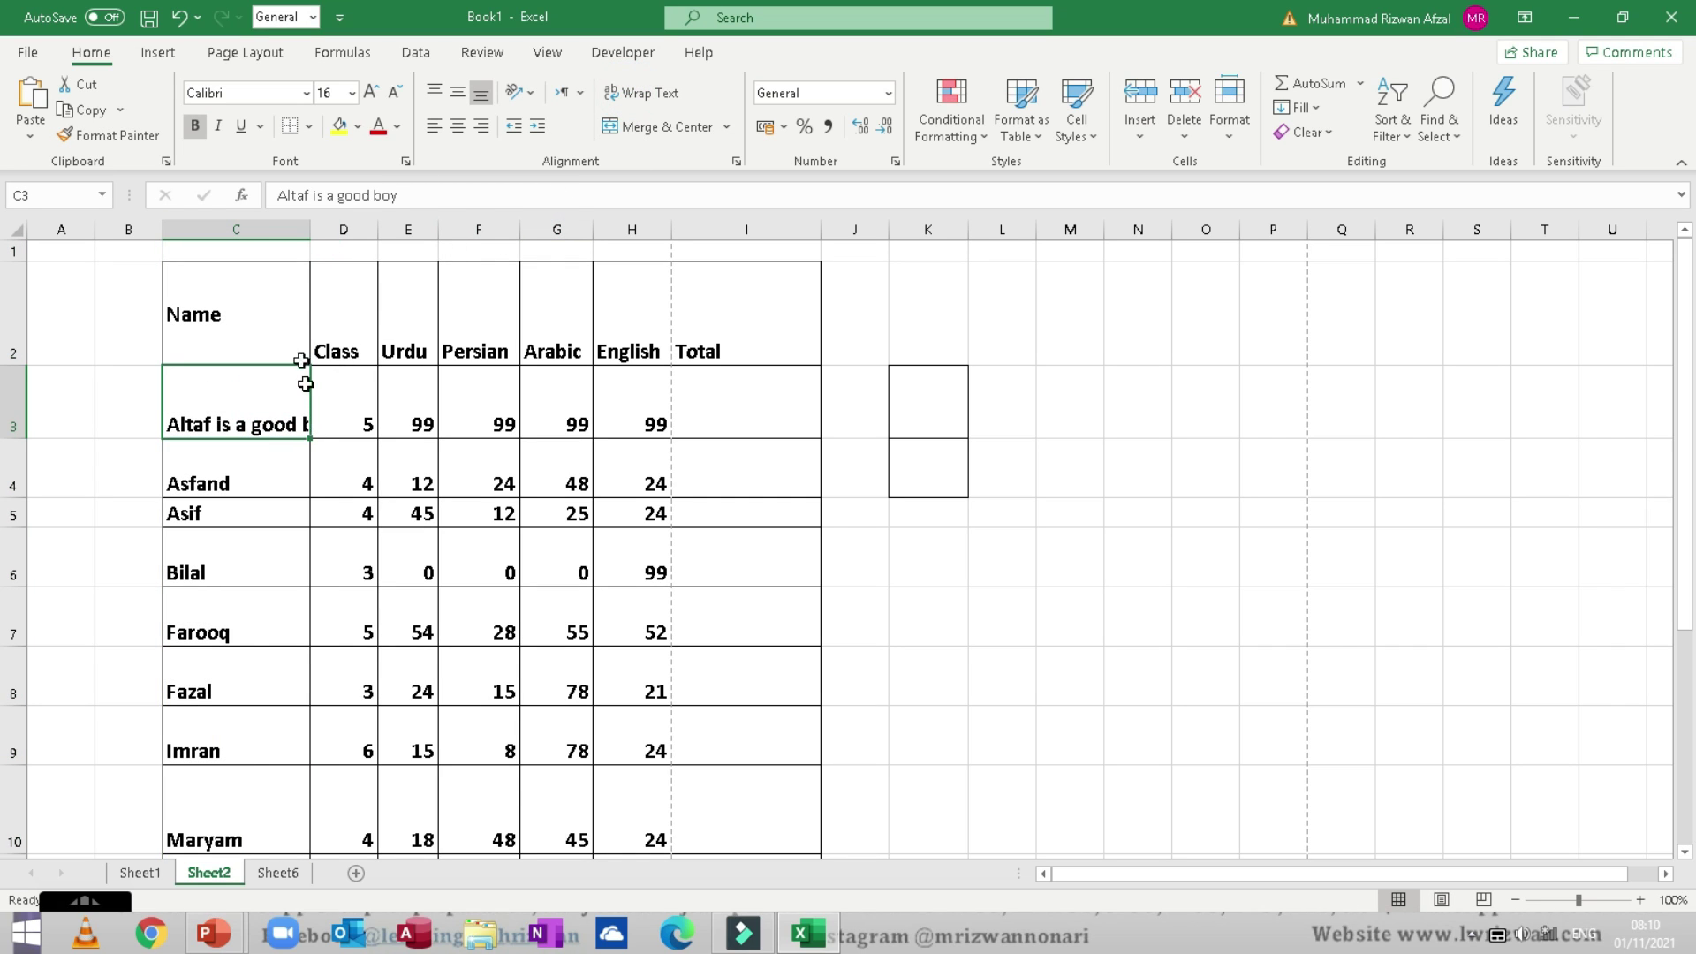
pyautogui.moveTo(310, 230); pyautogui.dragTo(269, 212)
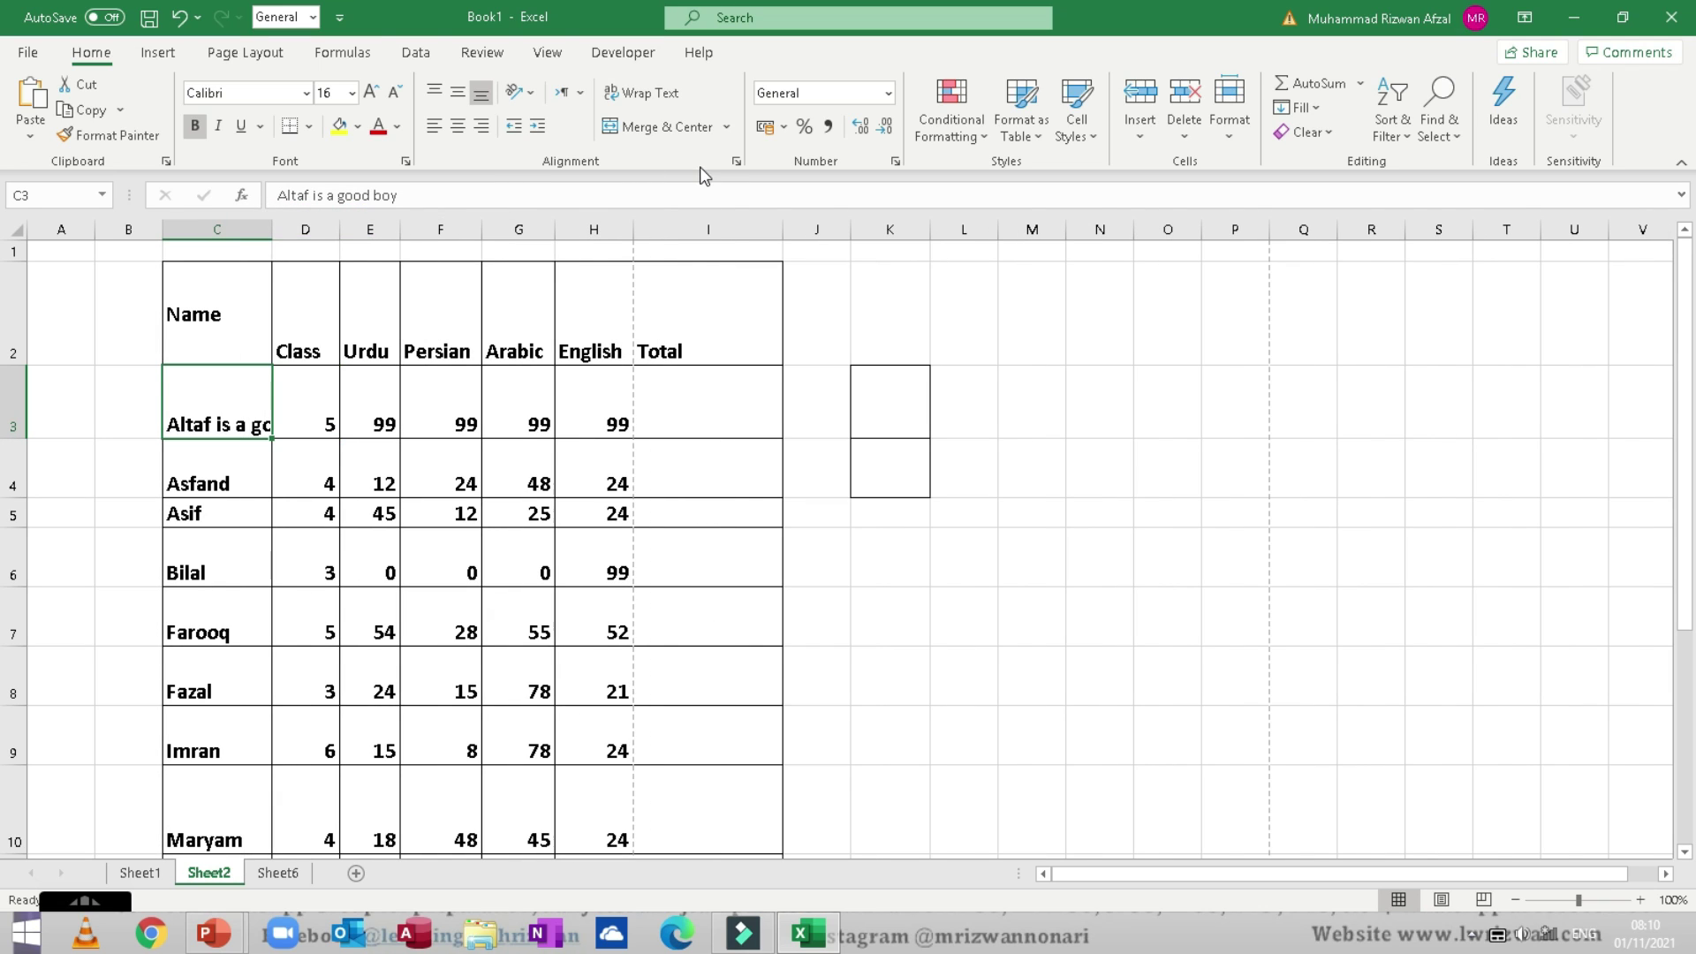
pyautogui.click(667, 93)
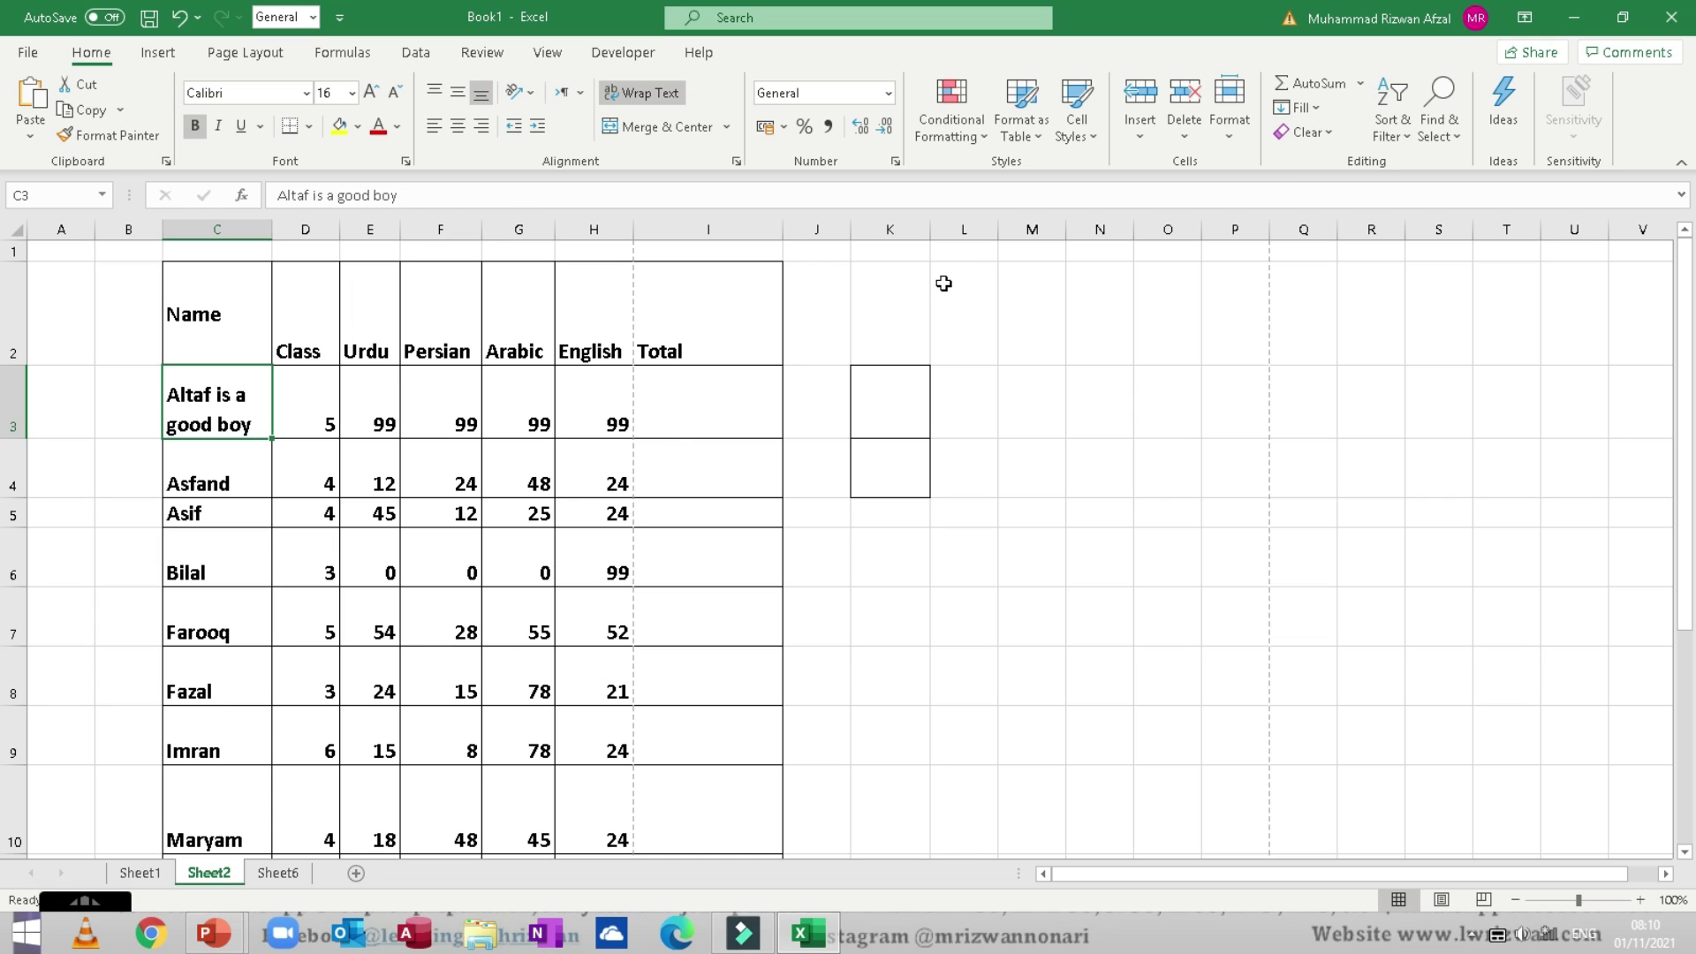
# Step: Merge and center cells C1 to I1 above the marks table
pyautogui.moveTo(807, 333); pyautogui.dragTo(1129, 296)
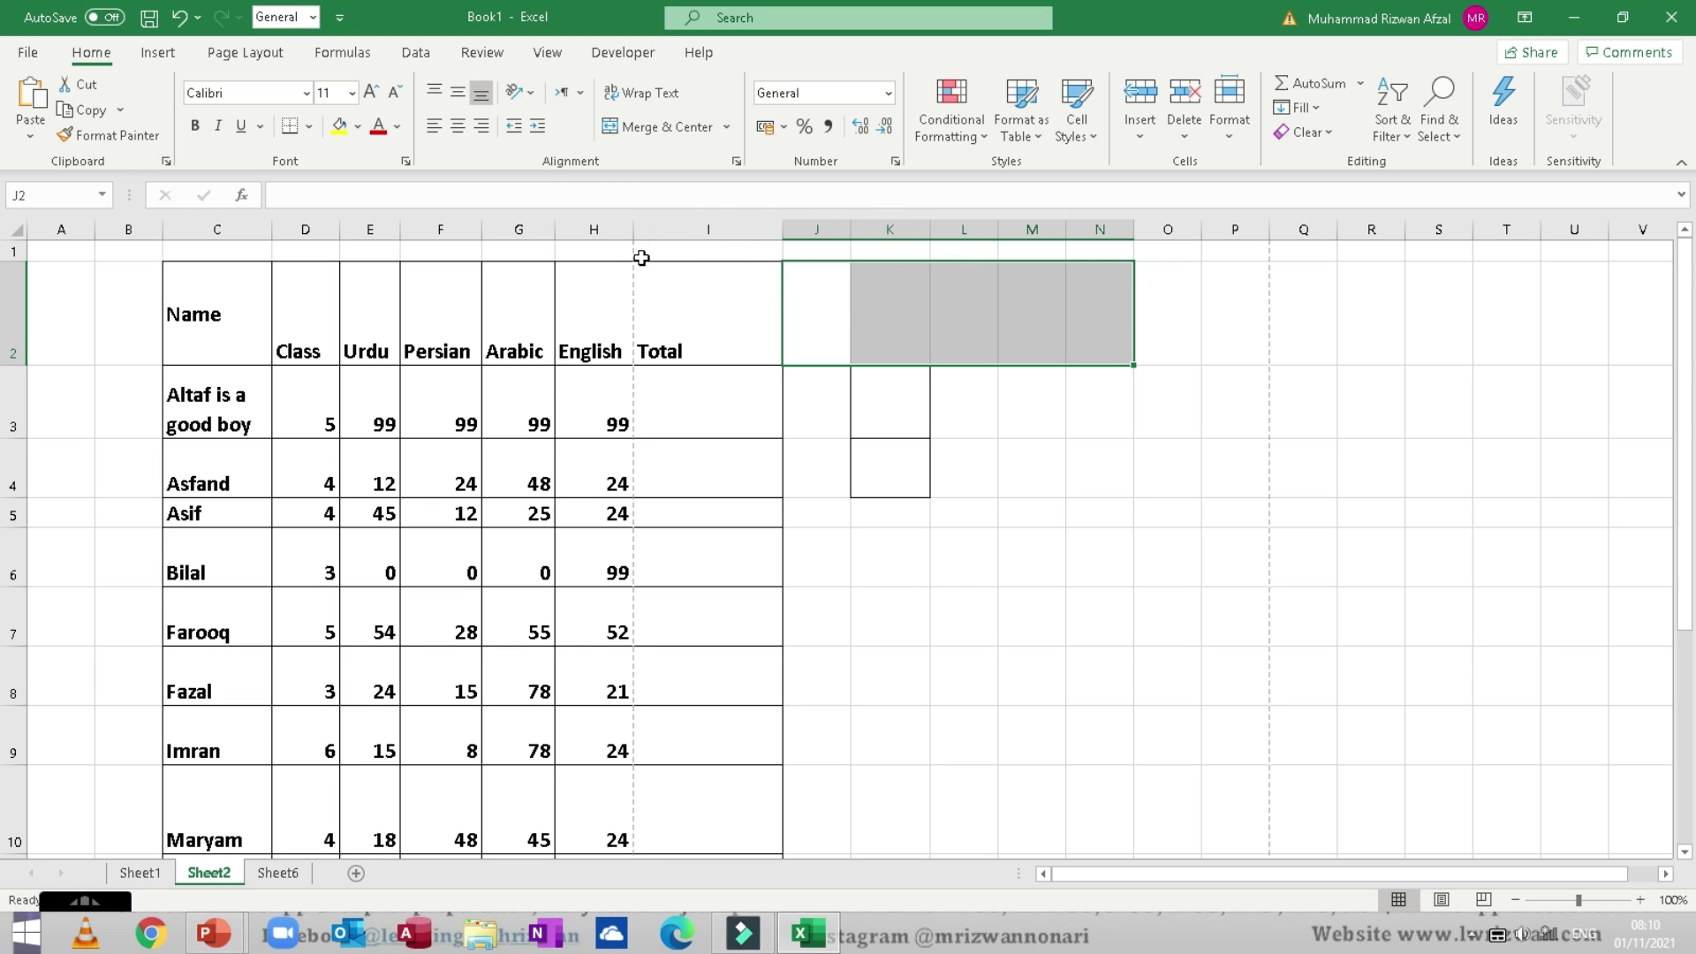
pyautogui.moveTo(215, 250); pyautogui.dragTo(589, 262)
pyautogui.click(186, 250)
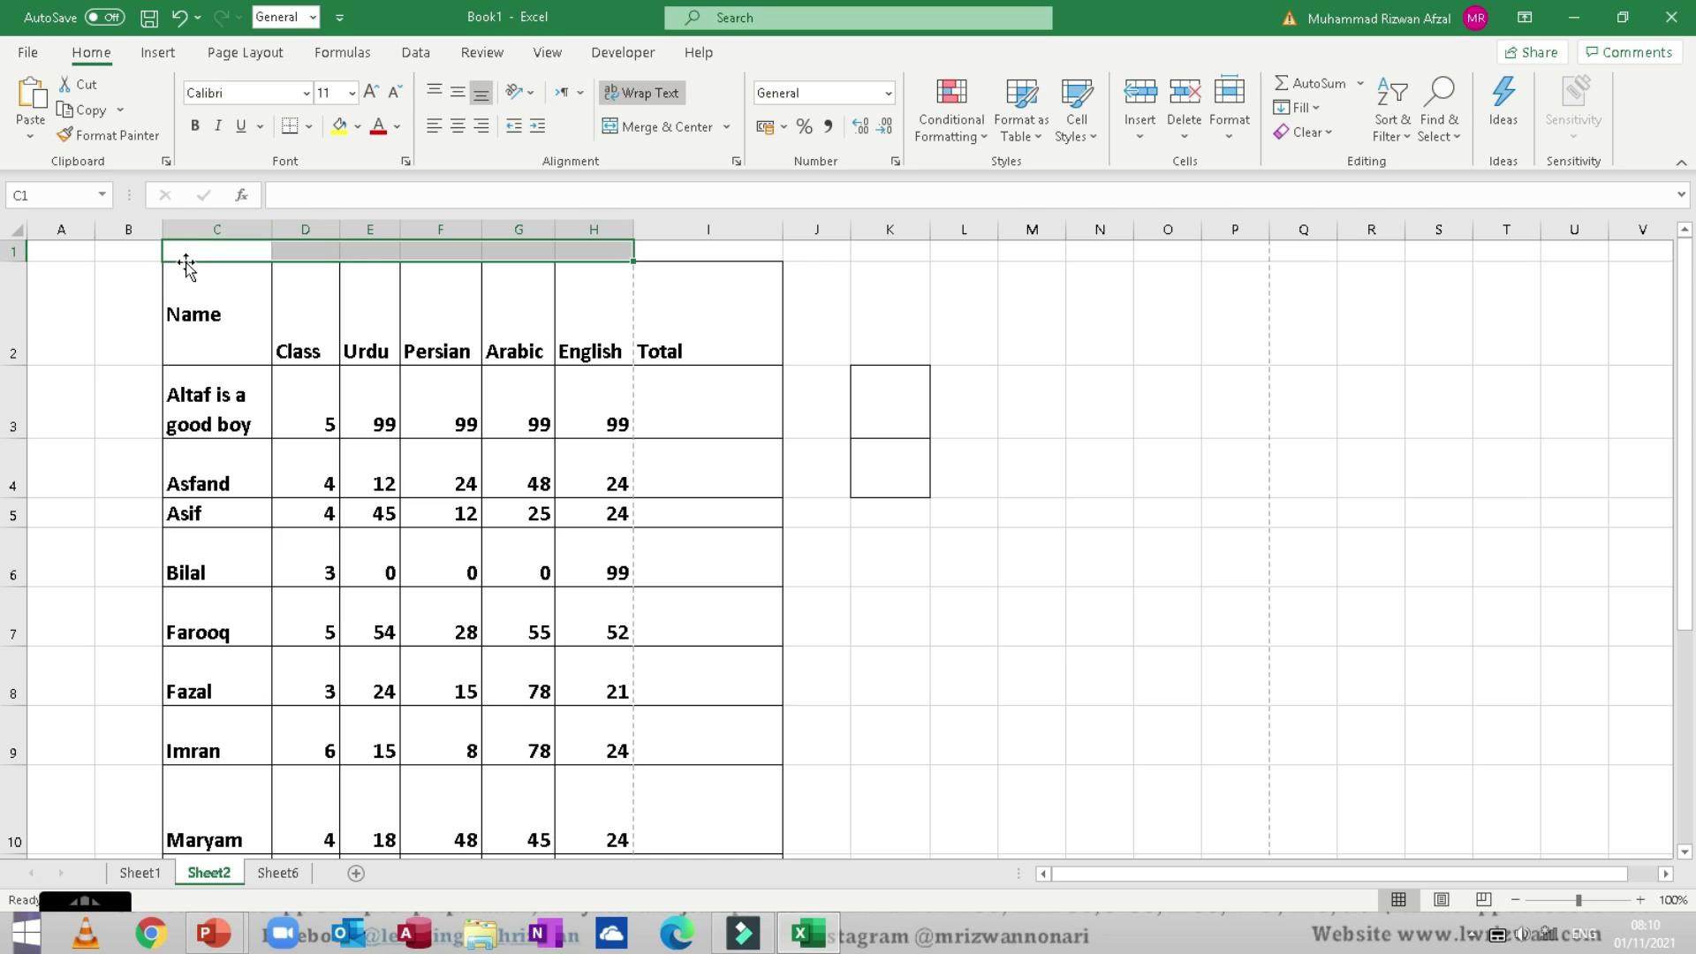
pyautogui.moveTo(186, 250); pyautogui.dragTo(742, 250)
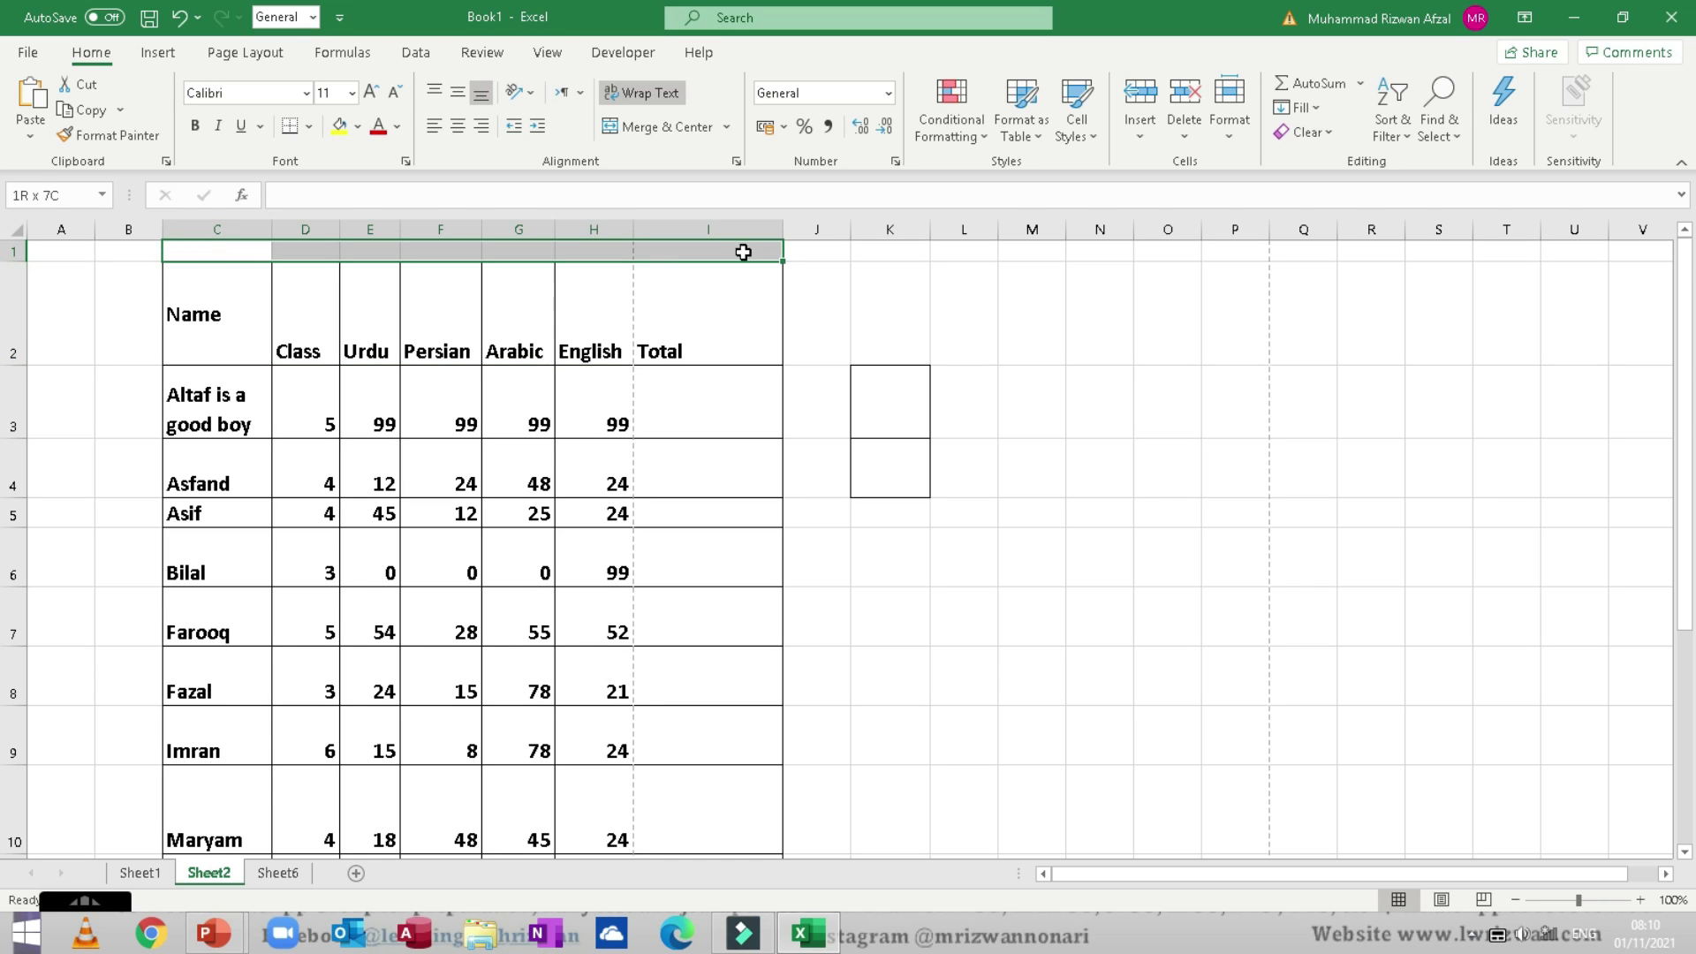
pyautogui.click(633, 131)
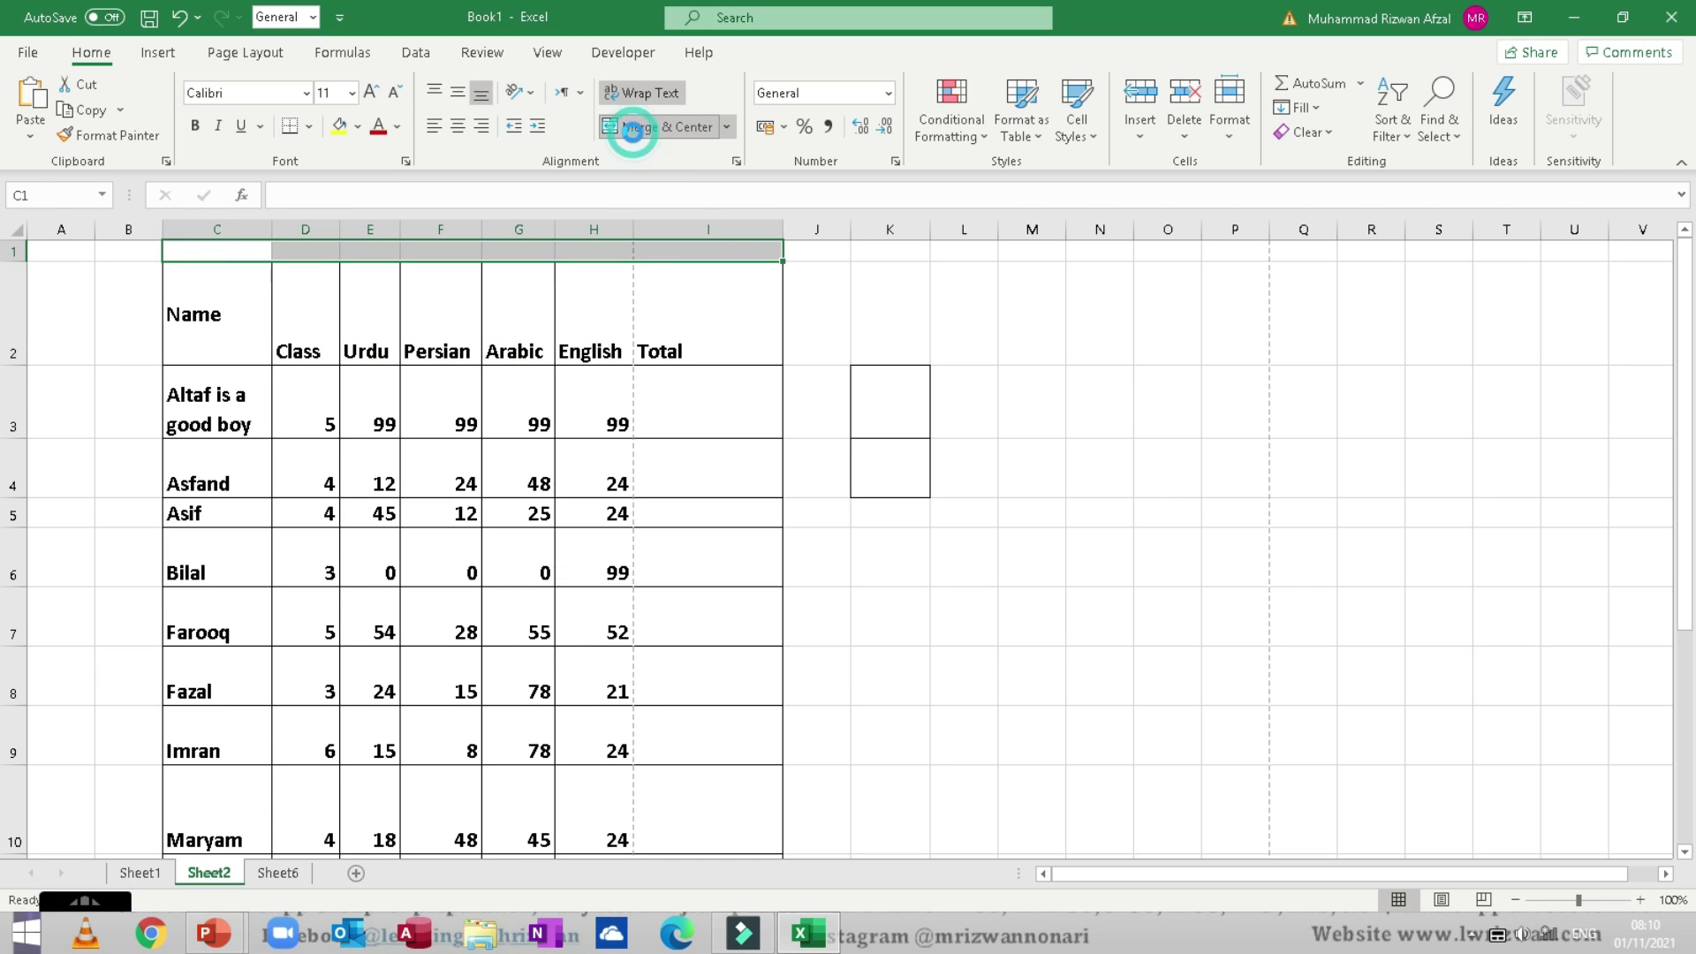
# Step: Make row 1 taller and enter the title "Result" in the merged cell above the table
pyautogui.click(344, 253)
pyautogui.doubleClick(344, 254)
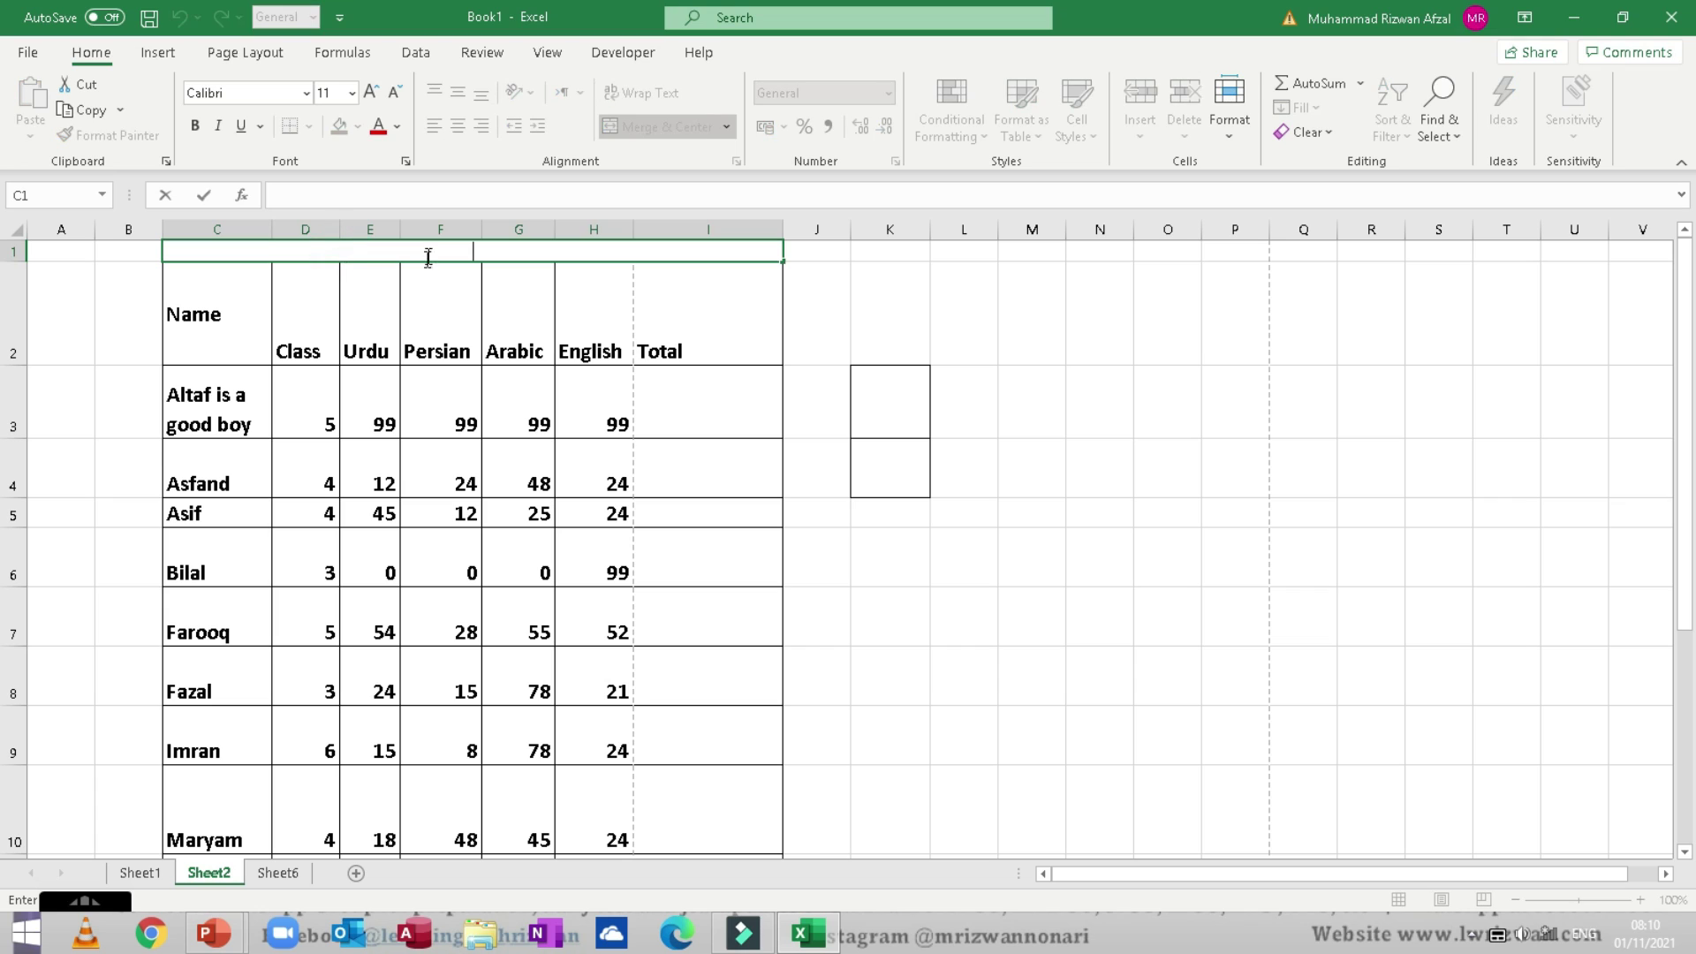
pyautogui.click(16, 252)
pyautogui.moveTo(16, 263); pyautogui.dragTo(16, 306)
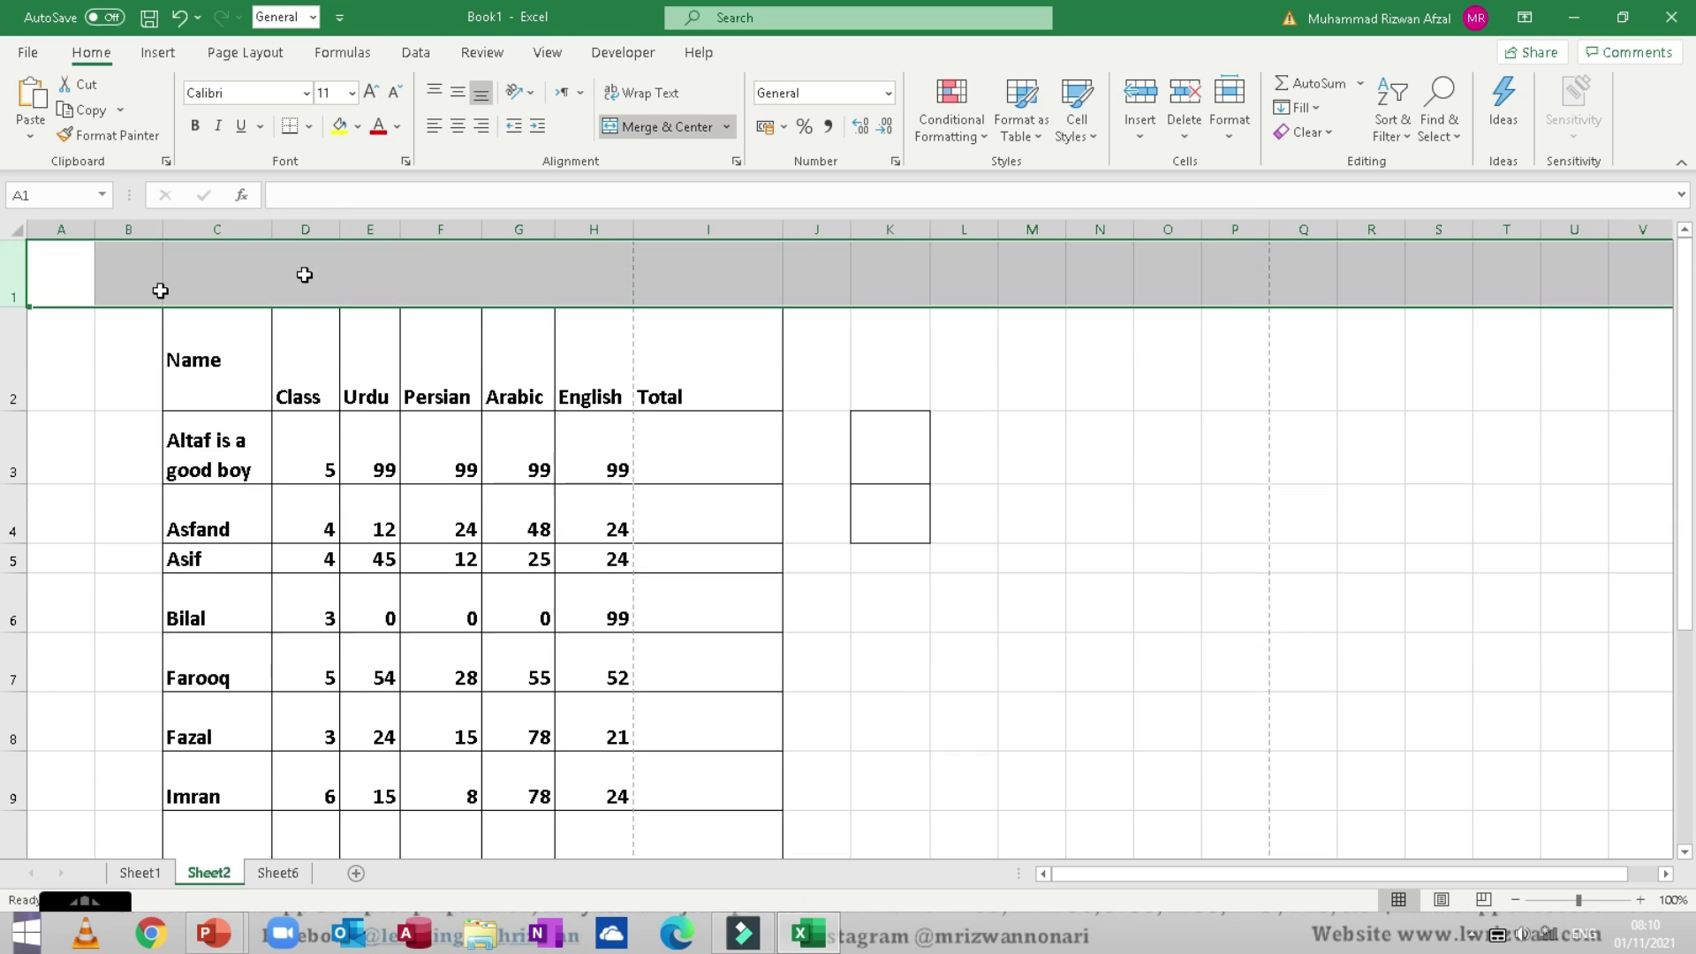
pyautogui.doubleClick(456, 256)
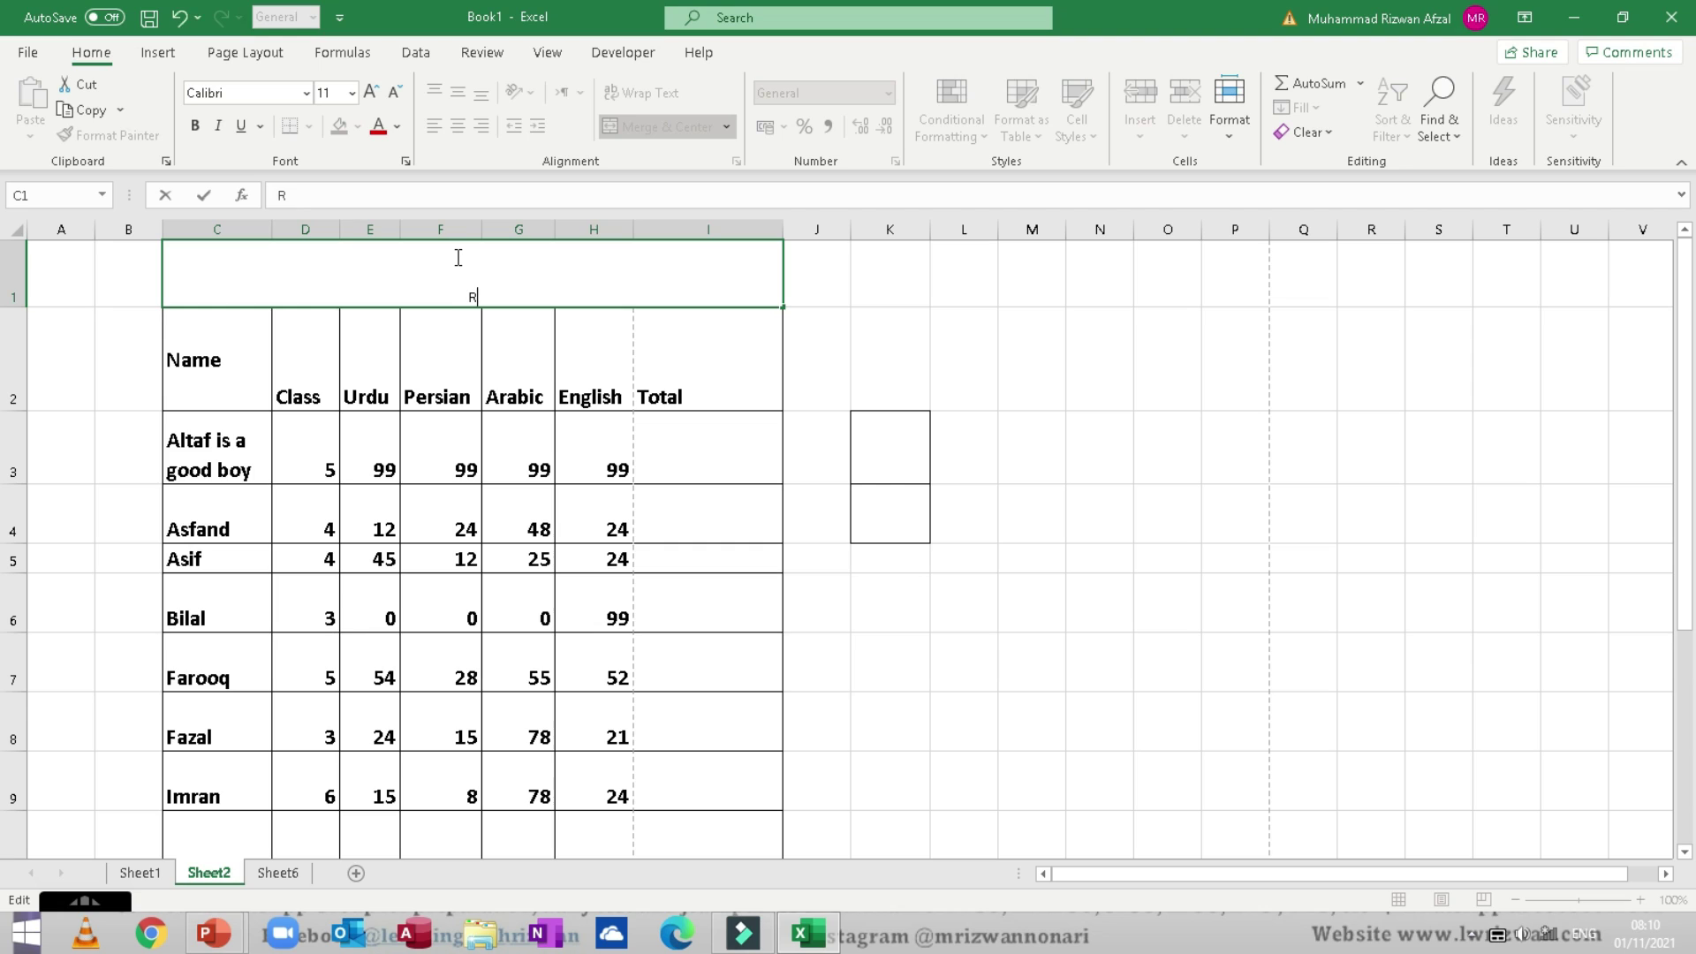
# Step: Enlarge the "Result" title text to font size 26
pyautogui.doubleClick(505, 292)
pyautogui.click(370, 93)
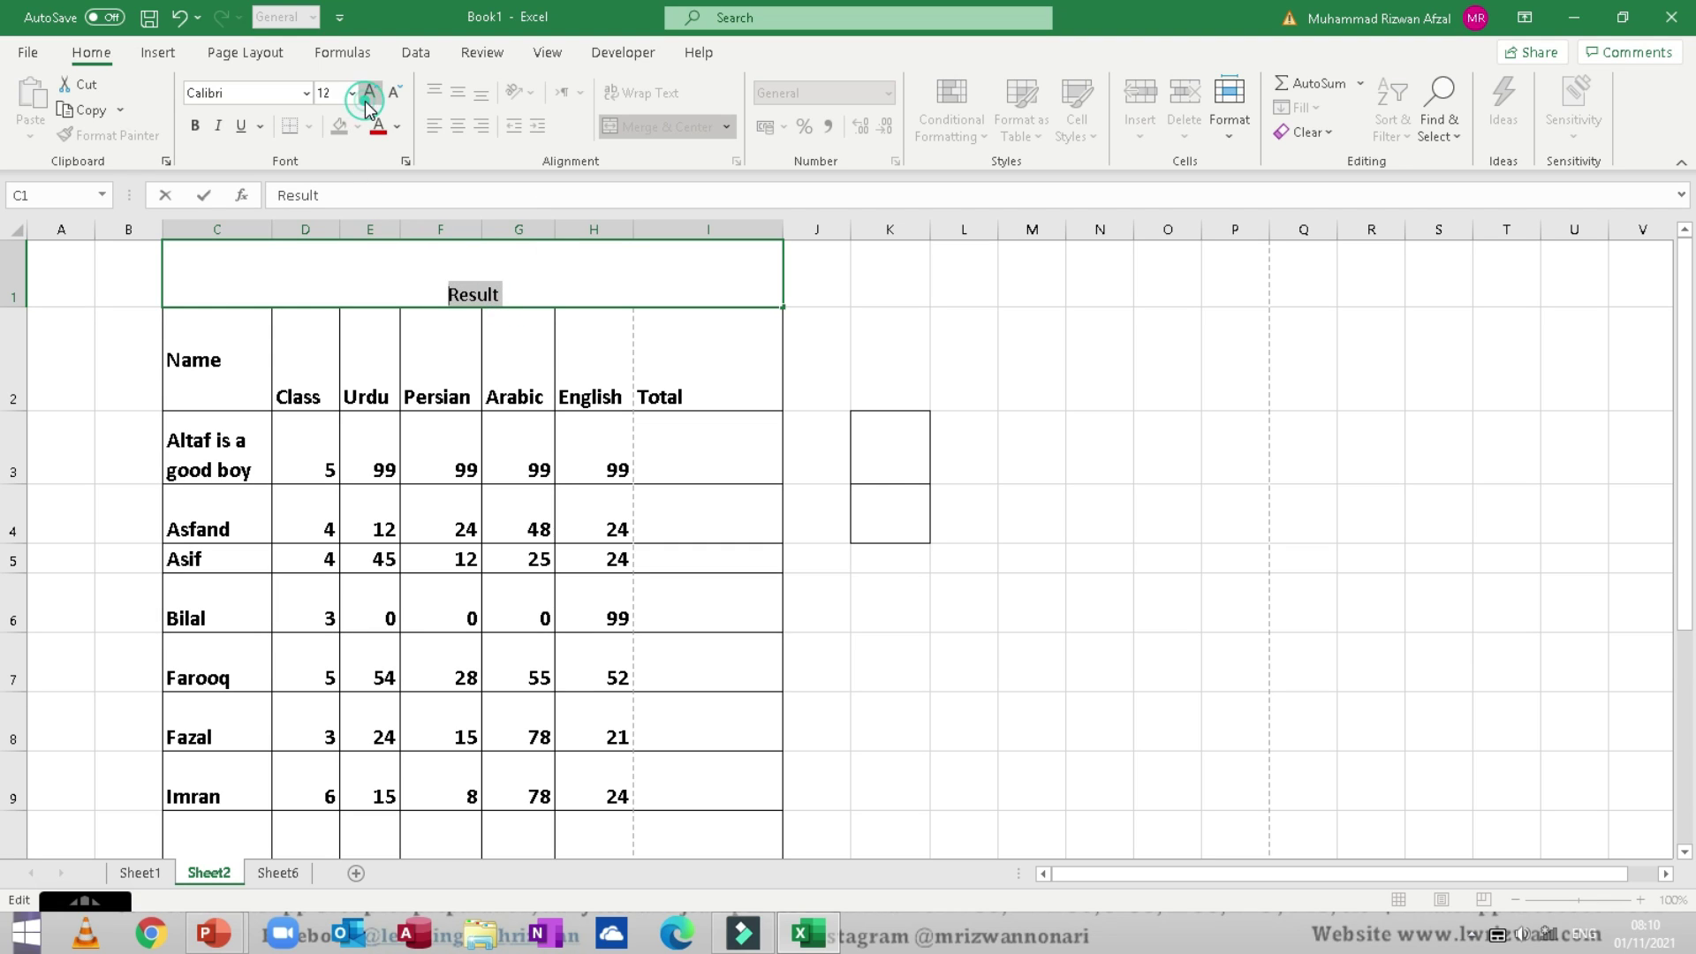
pyautogui.click(369, 98)
pyautogui.click(369, 97)
pyautogui.click(787, 341)
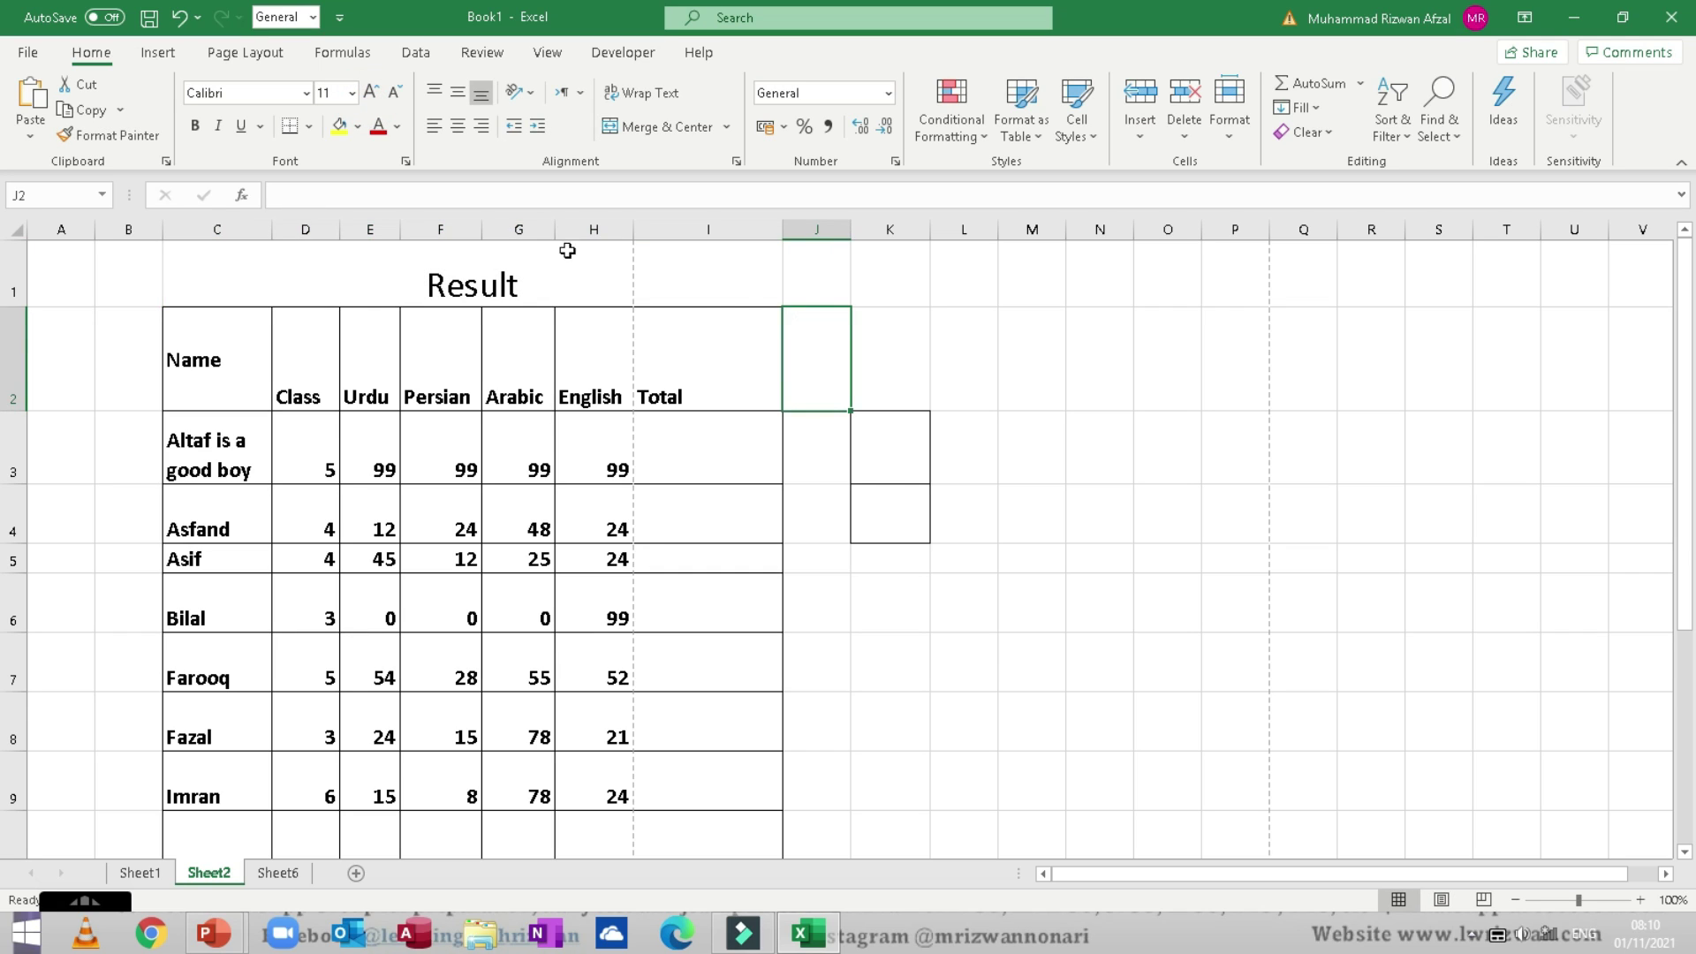
# Step: Look through the number formats available for the "Result" title cell without applying one
pyautogui.click(567, 251)
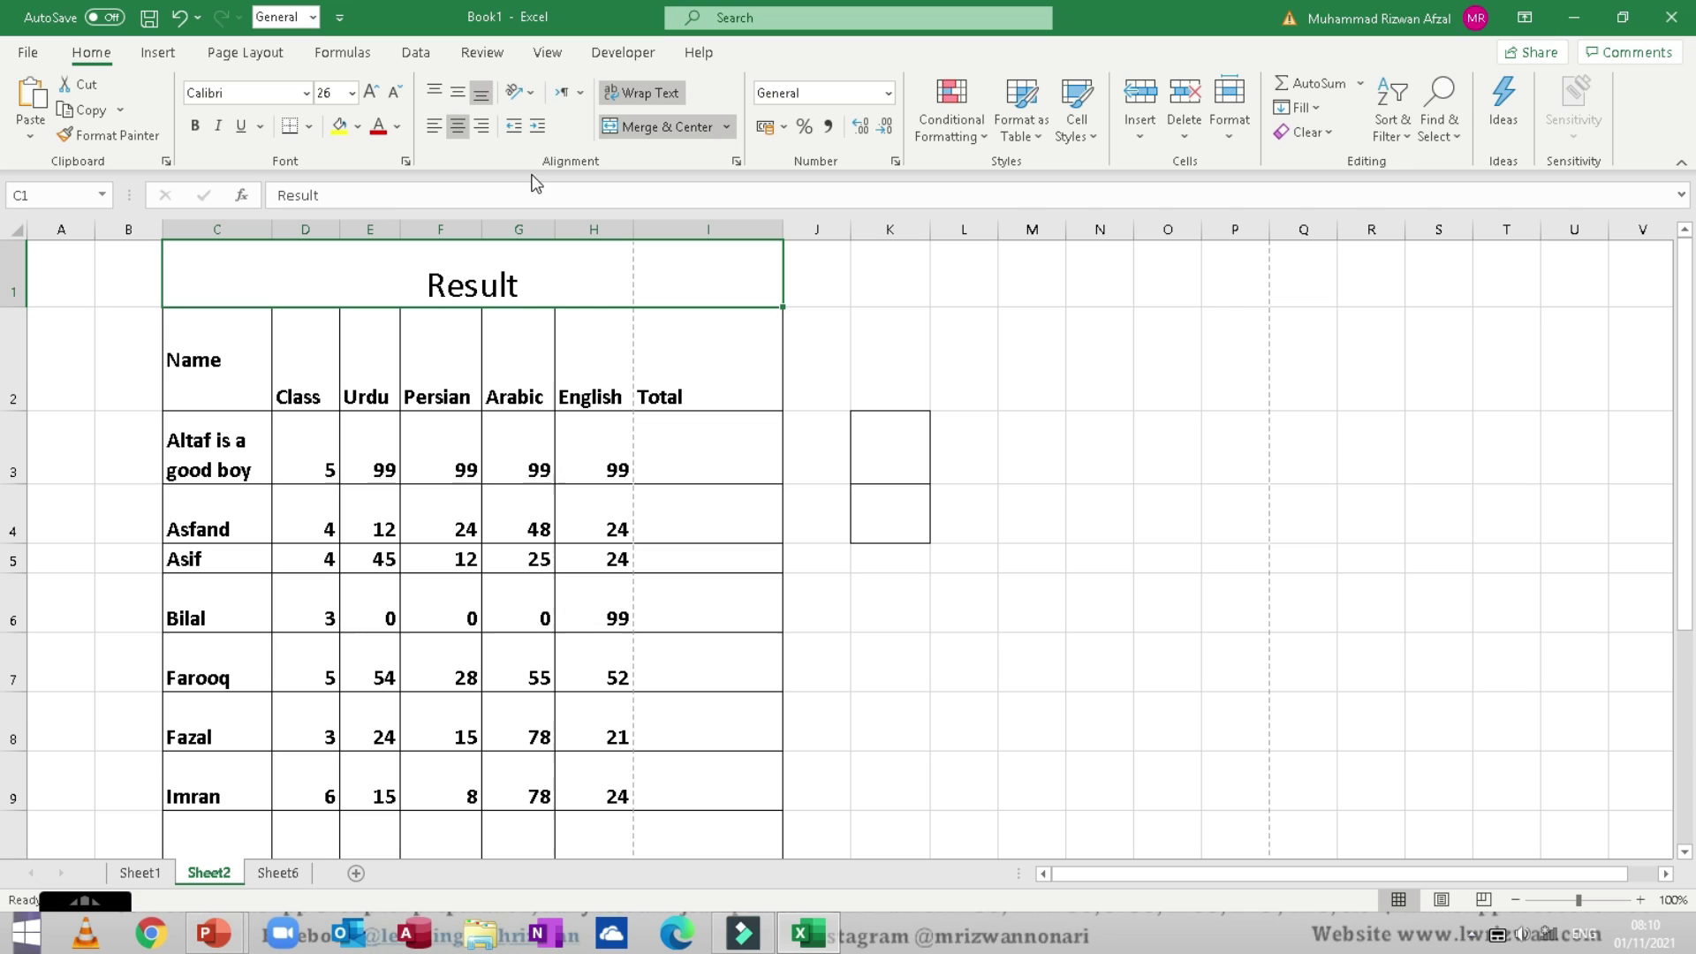
pyautogui.click(889, 101)
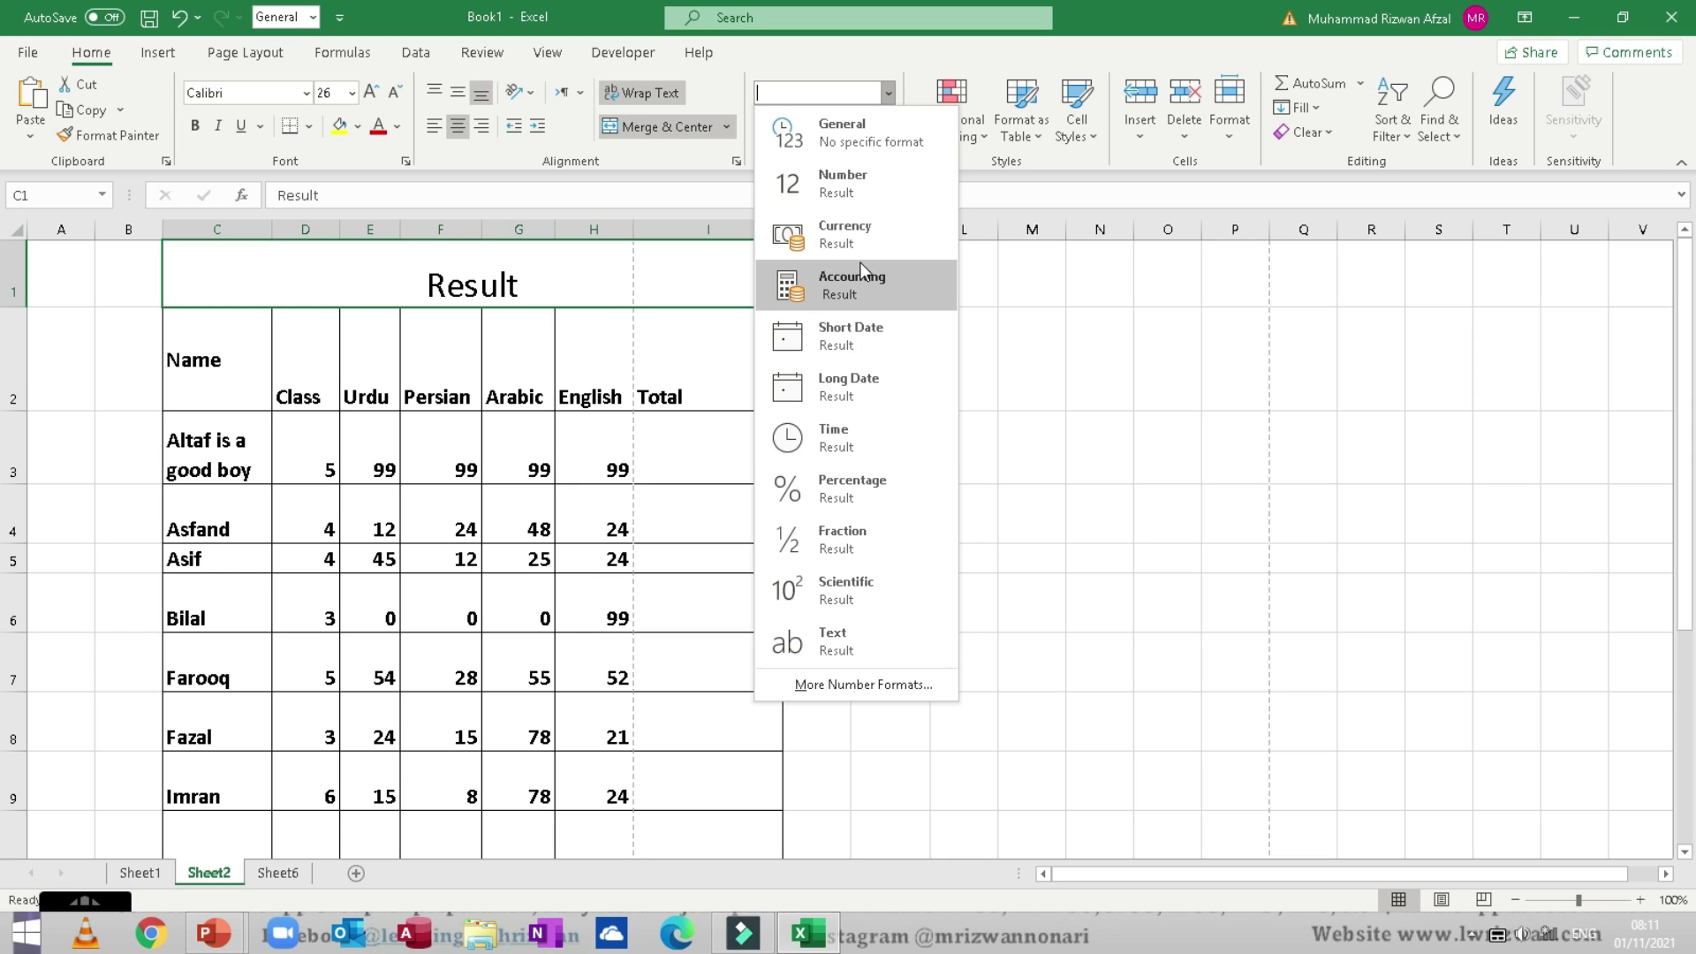
pyautogui.click(1018, 572)
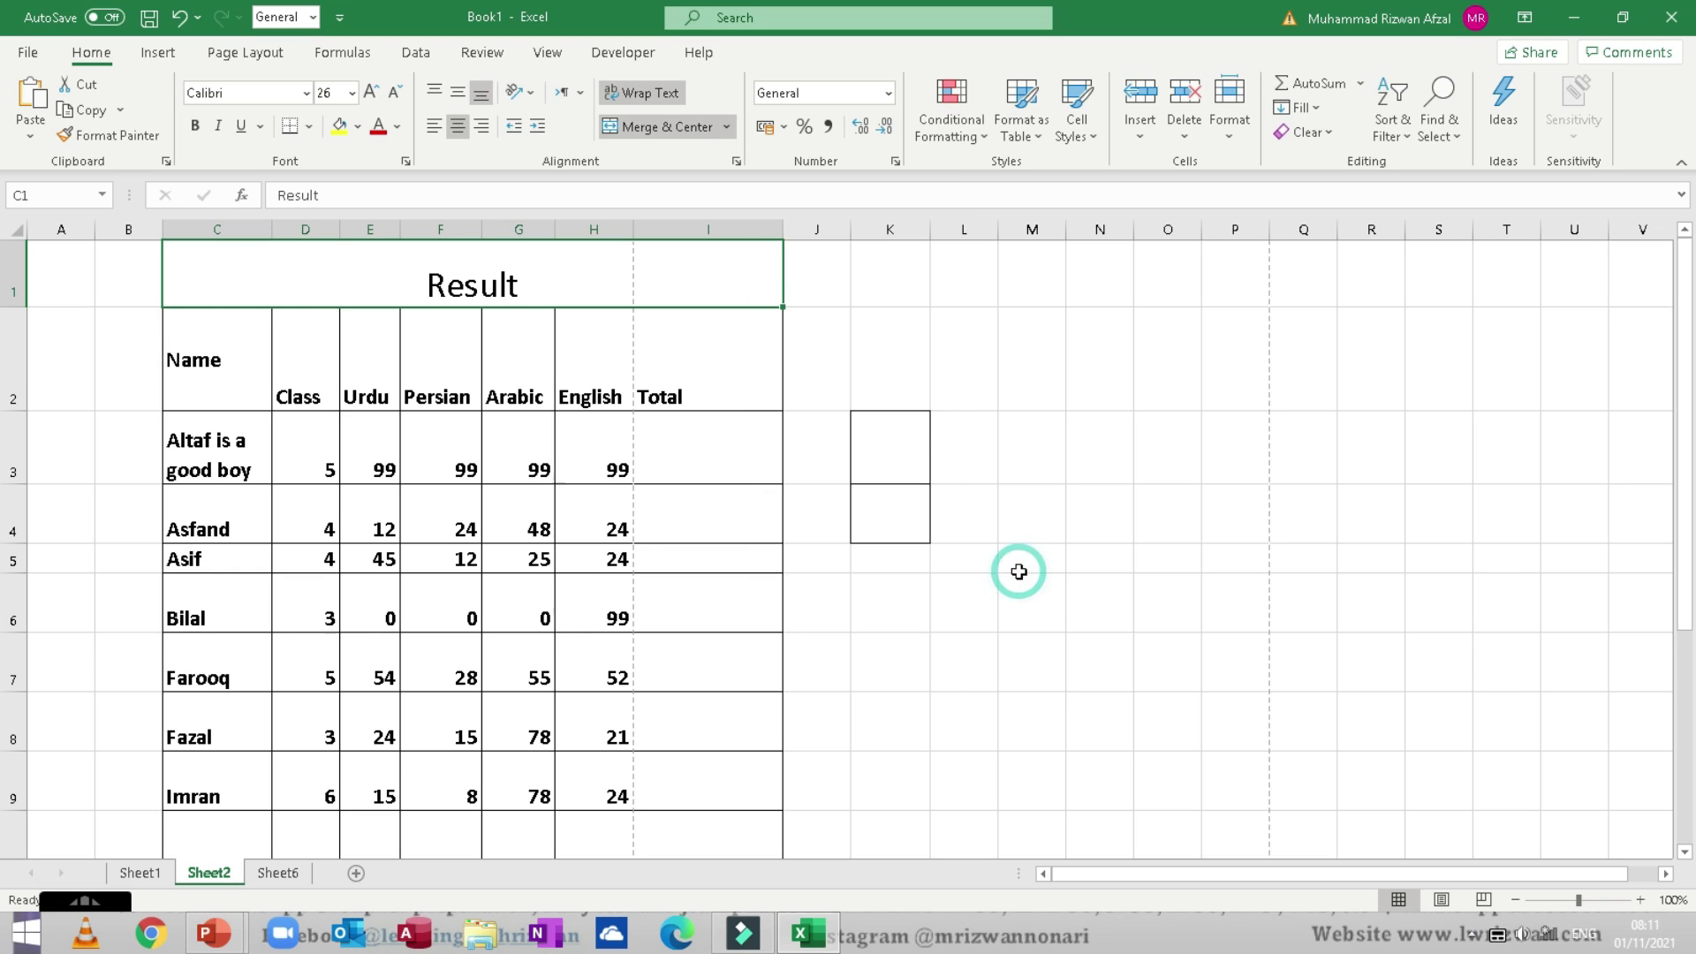
pyautogui.click(890, 95)
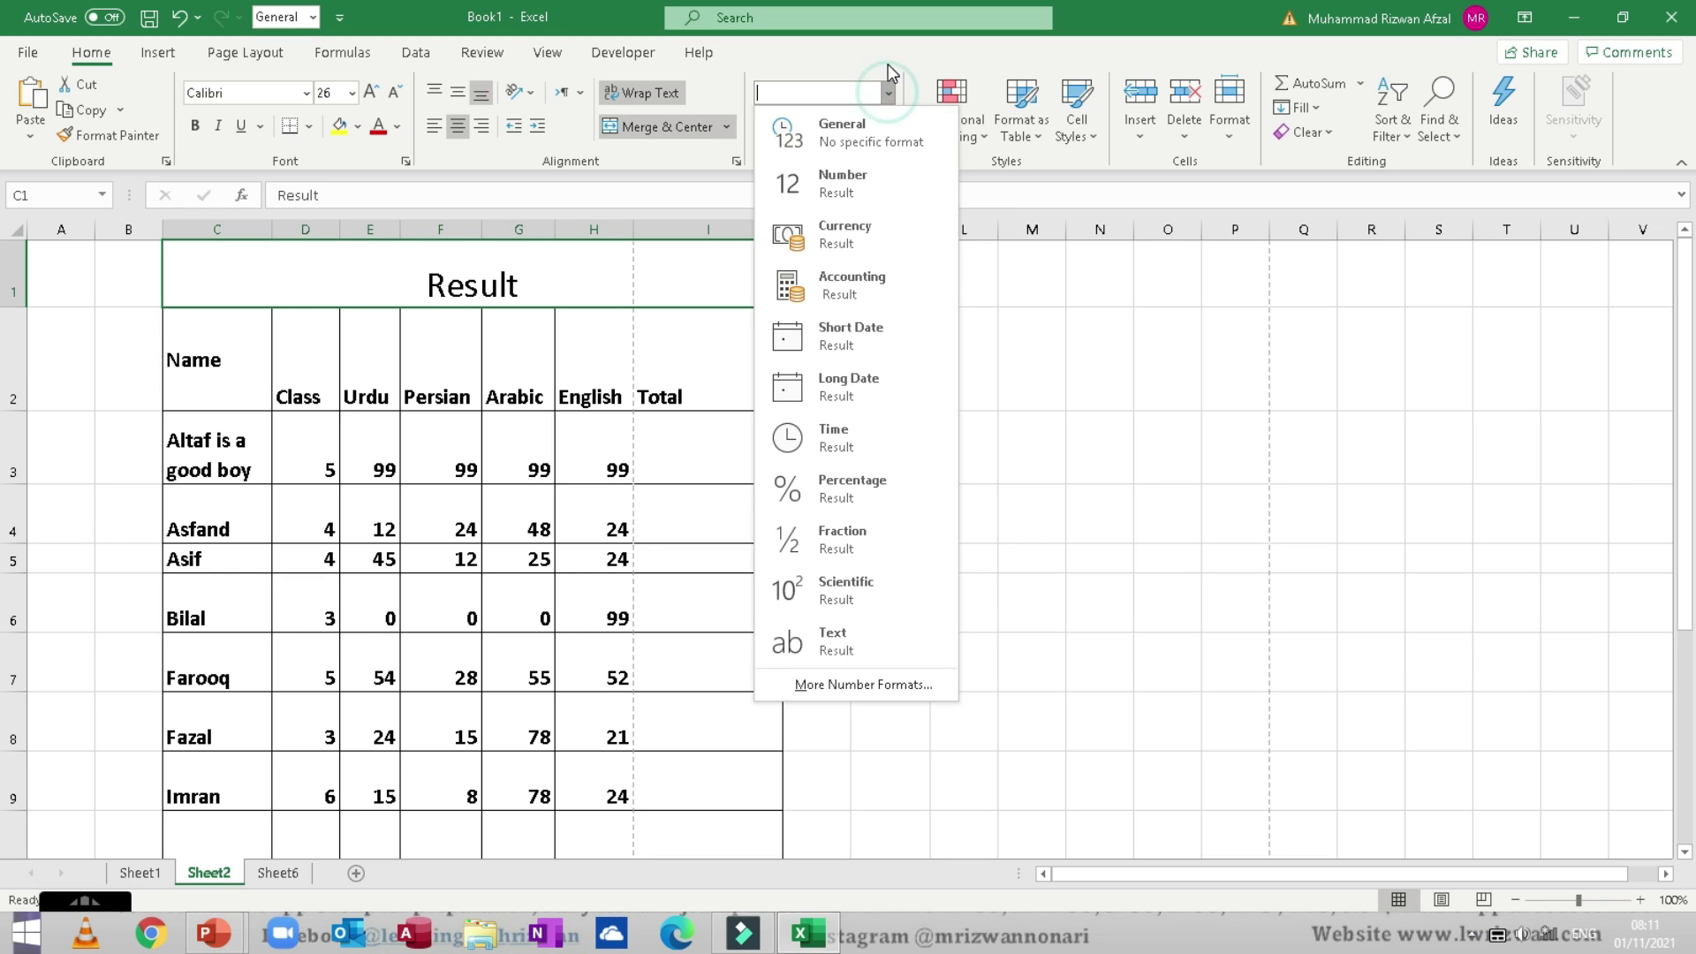
pyautogui.click(888, 64)
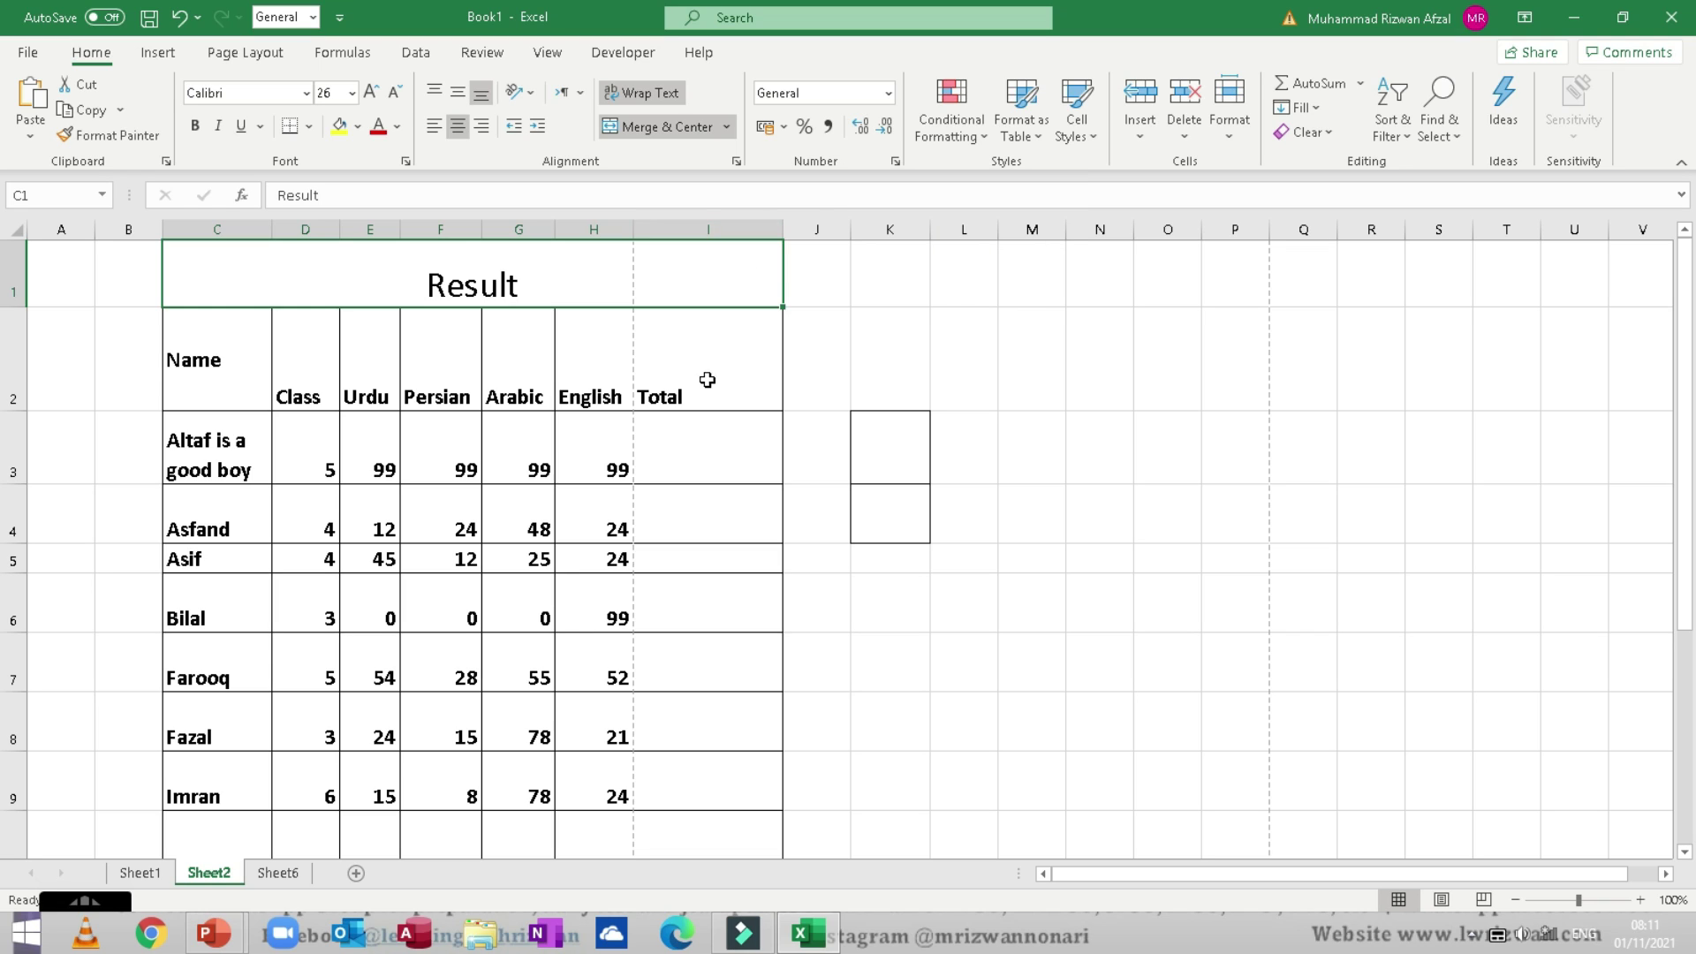
# Step: Increase the decimals of the English mark in cell H3 to four places
pyautogui.click(625, 439)
pyautogui.click(877, 127)
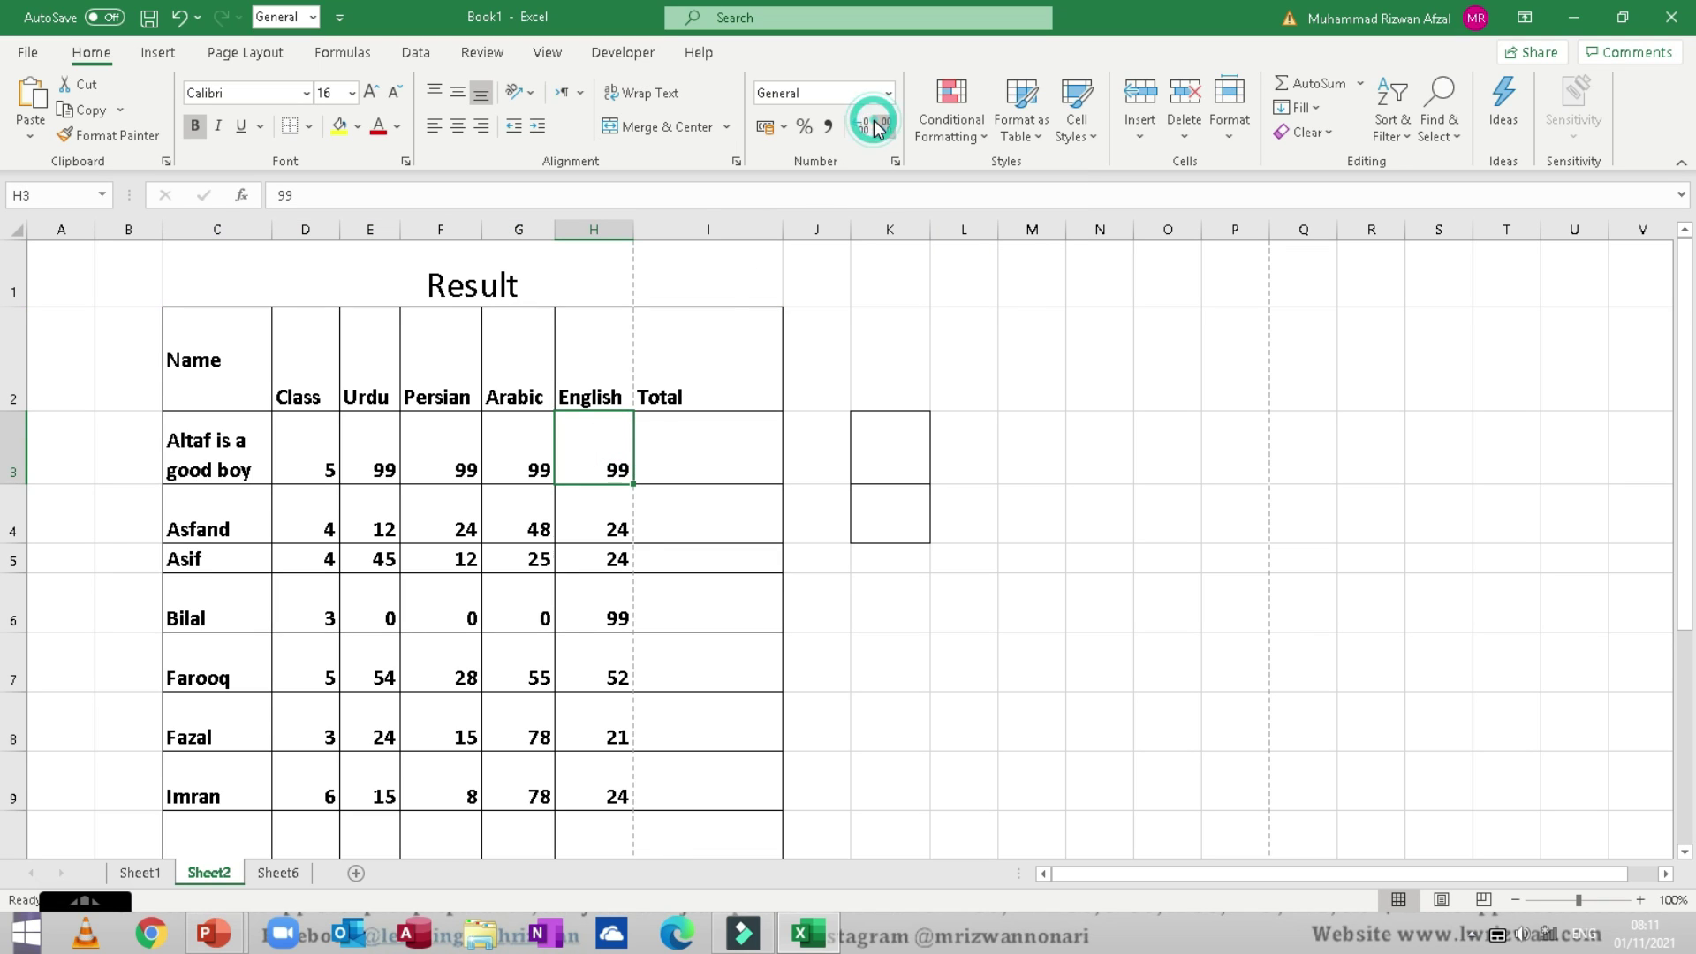
pyautogui.click(872, 123)
pyautogui.click(871, 122)
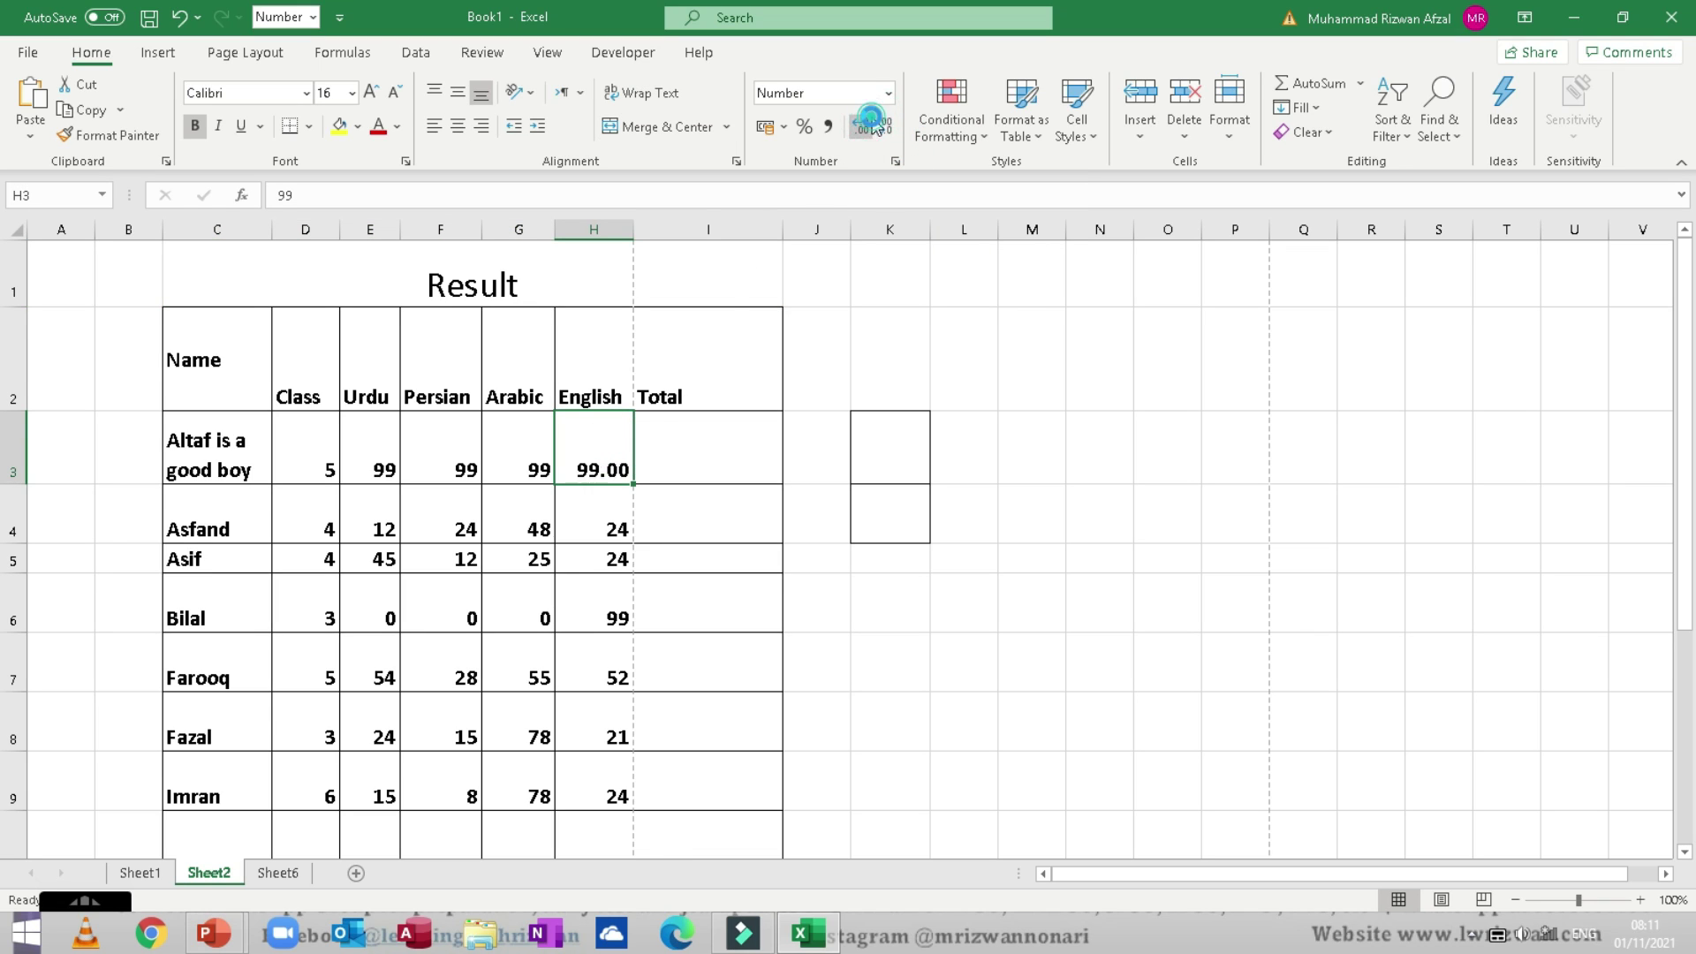
pyautogui.click(872, 123)
pyautogui.click(871, 123)
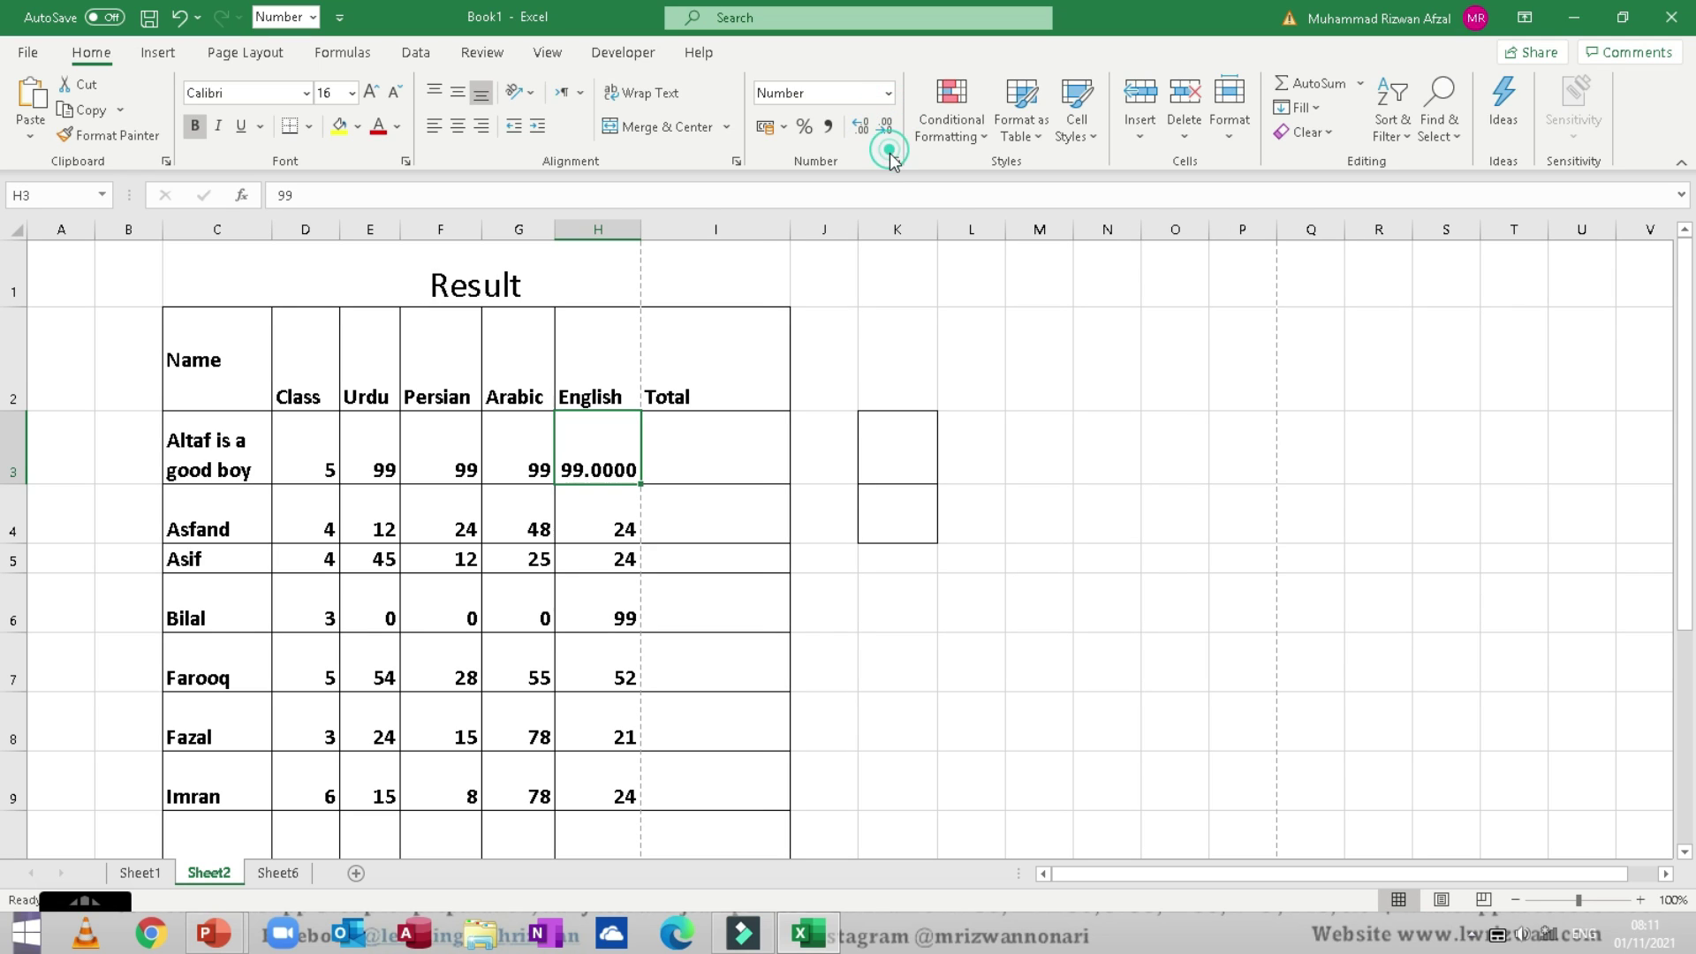
# Step: Remove all decimal places from the English mark in cell H3
pyautogui.click(886, 133)
pyautogui.click(886, 132)
pyautogui.click(886, 132)
pyautogui.click(885, 132)
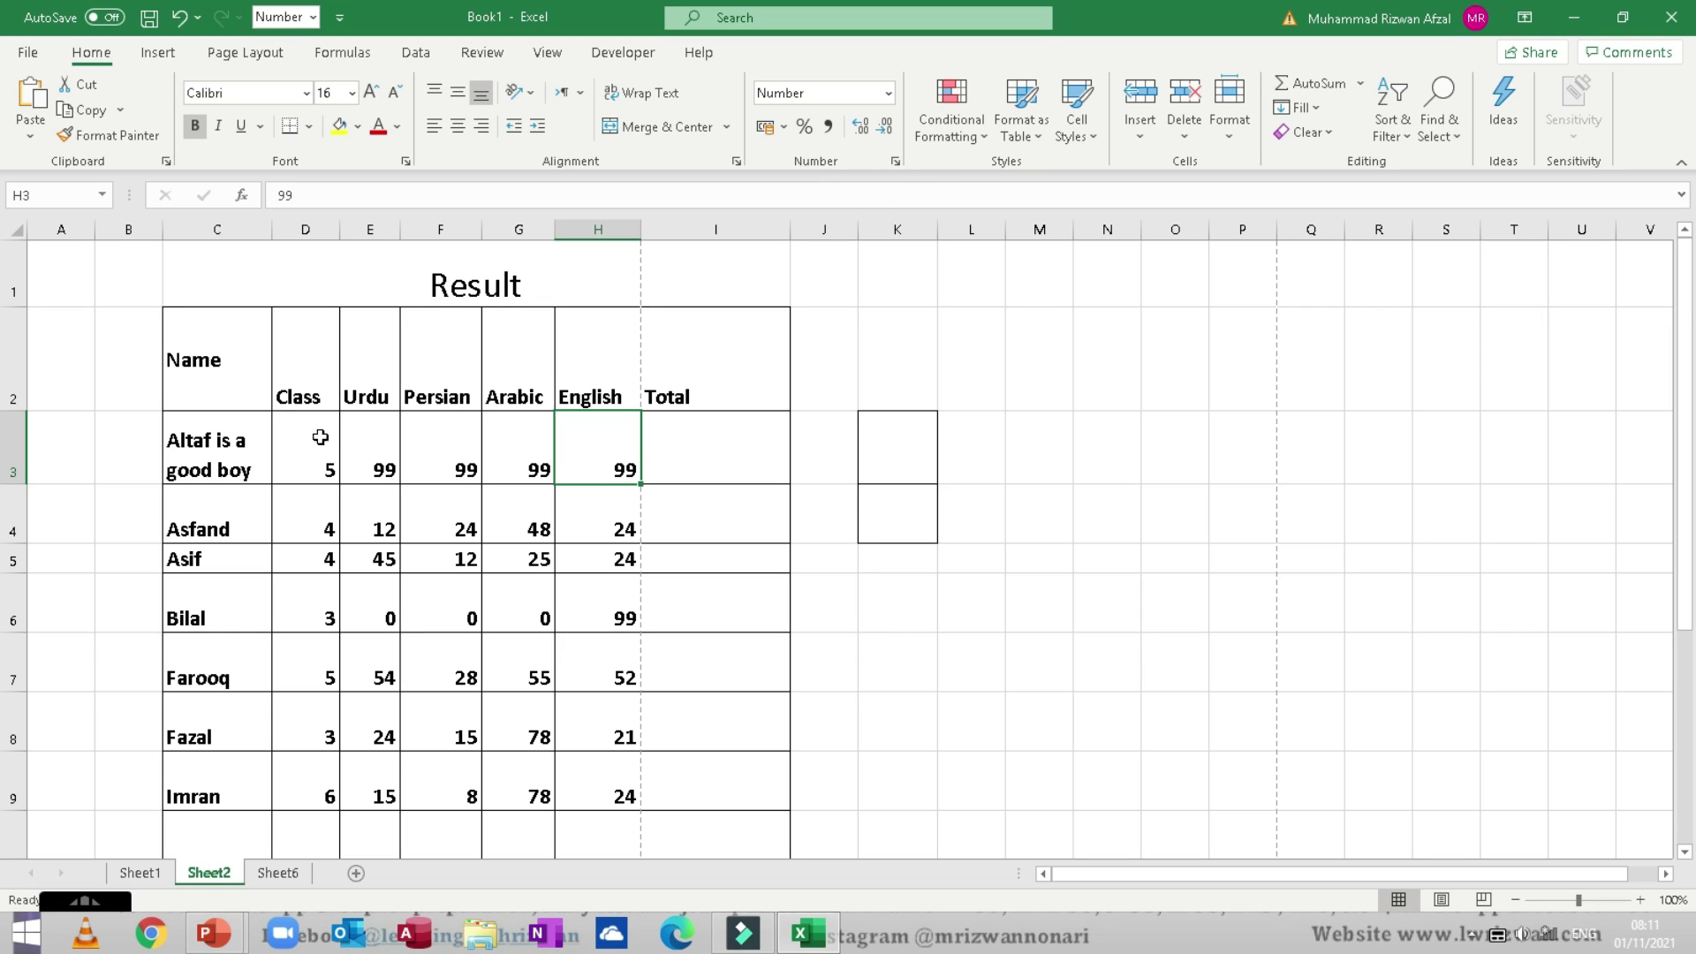
# Step: Highlight values less than 40 in D3:H9 using conditional formatting with Light Red Fill with Dark Red Text
pyautogui.moveTo(290, 450); pyautogui.dragTo(562, 793)
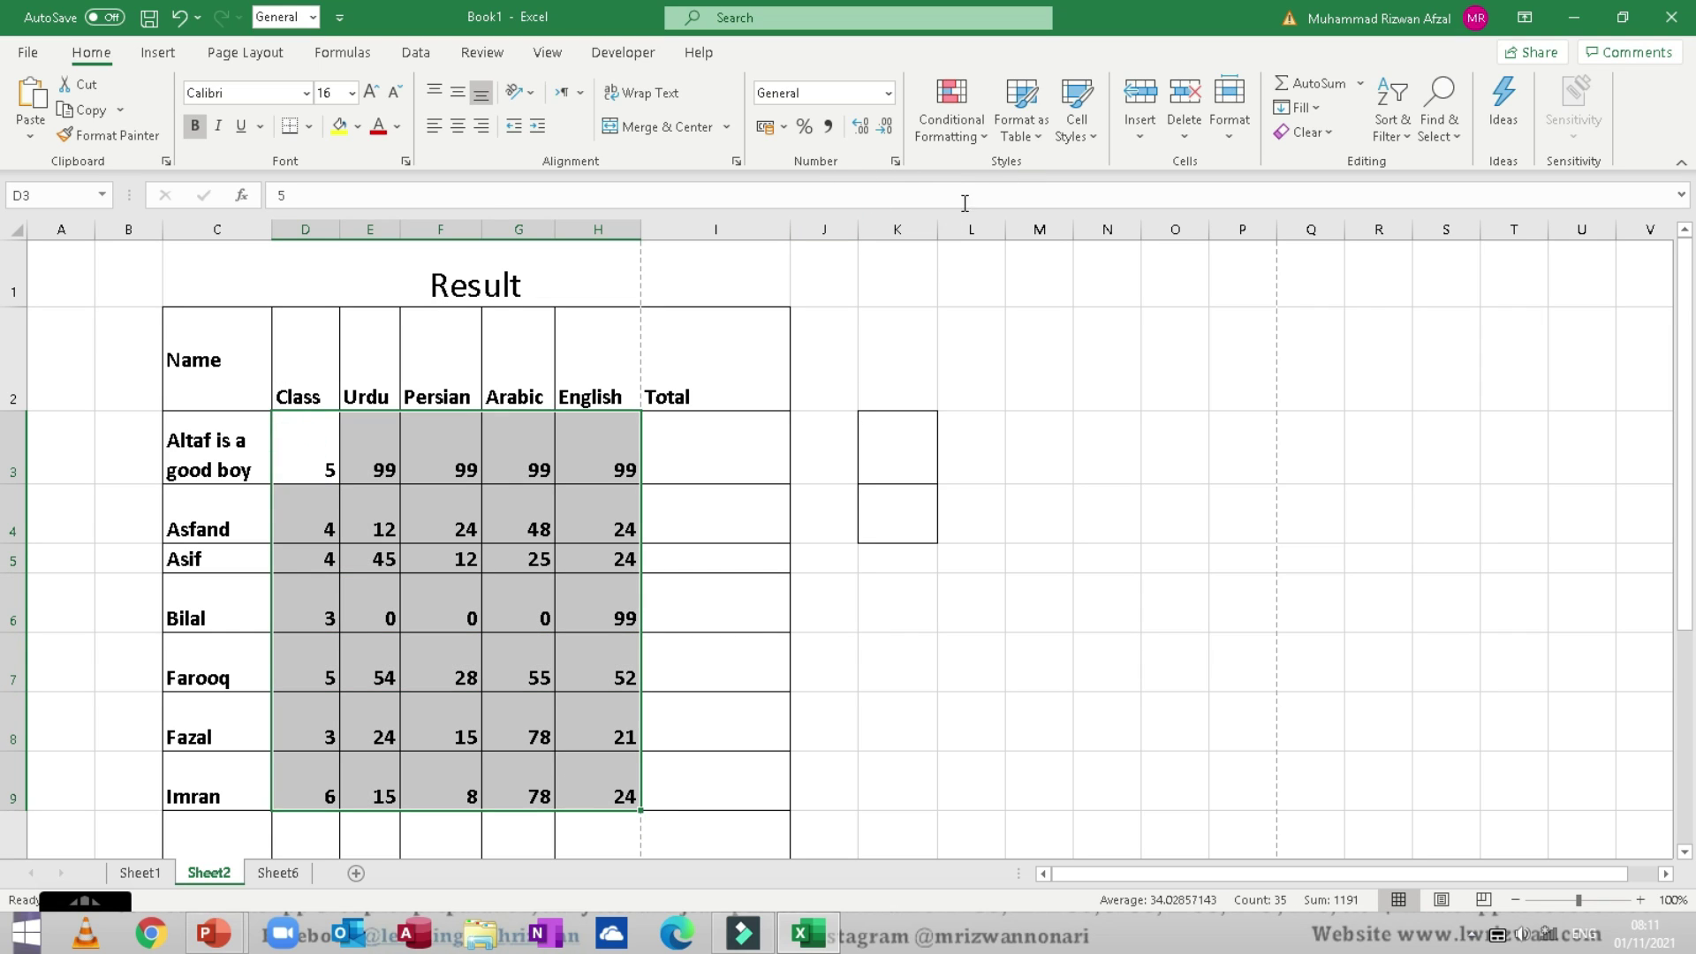
pyautogui.click(964, 136)
pyautogui.moveTo(988, 177)
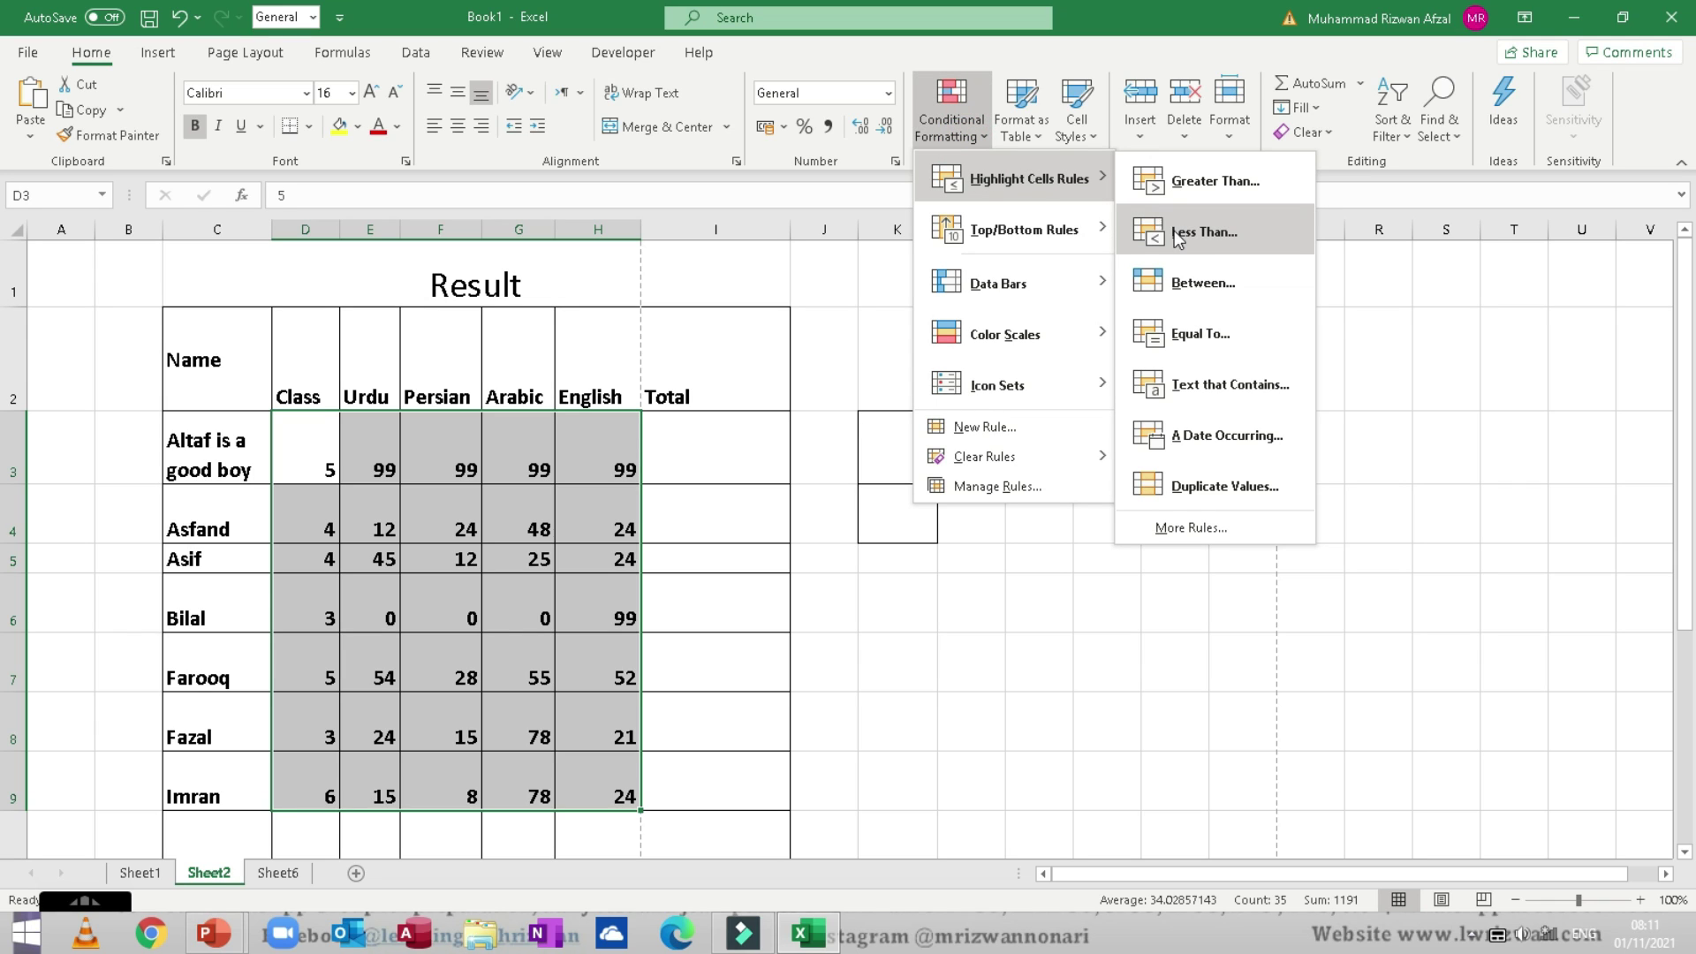
pyautogui.click(1203, 233)
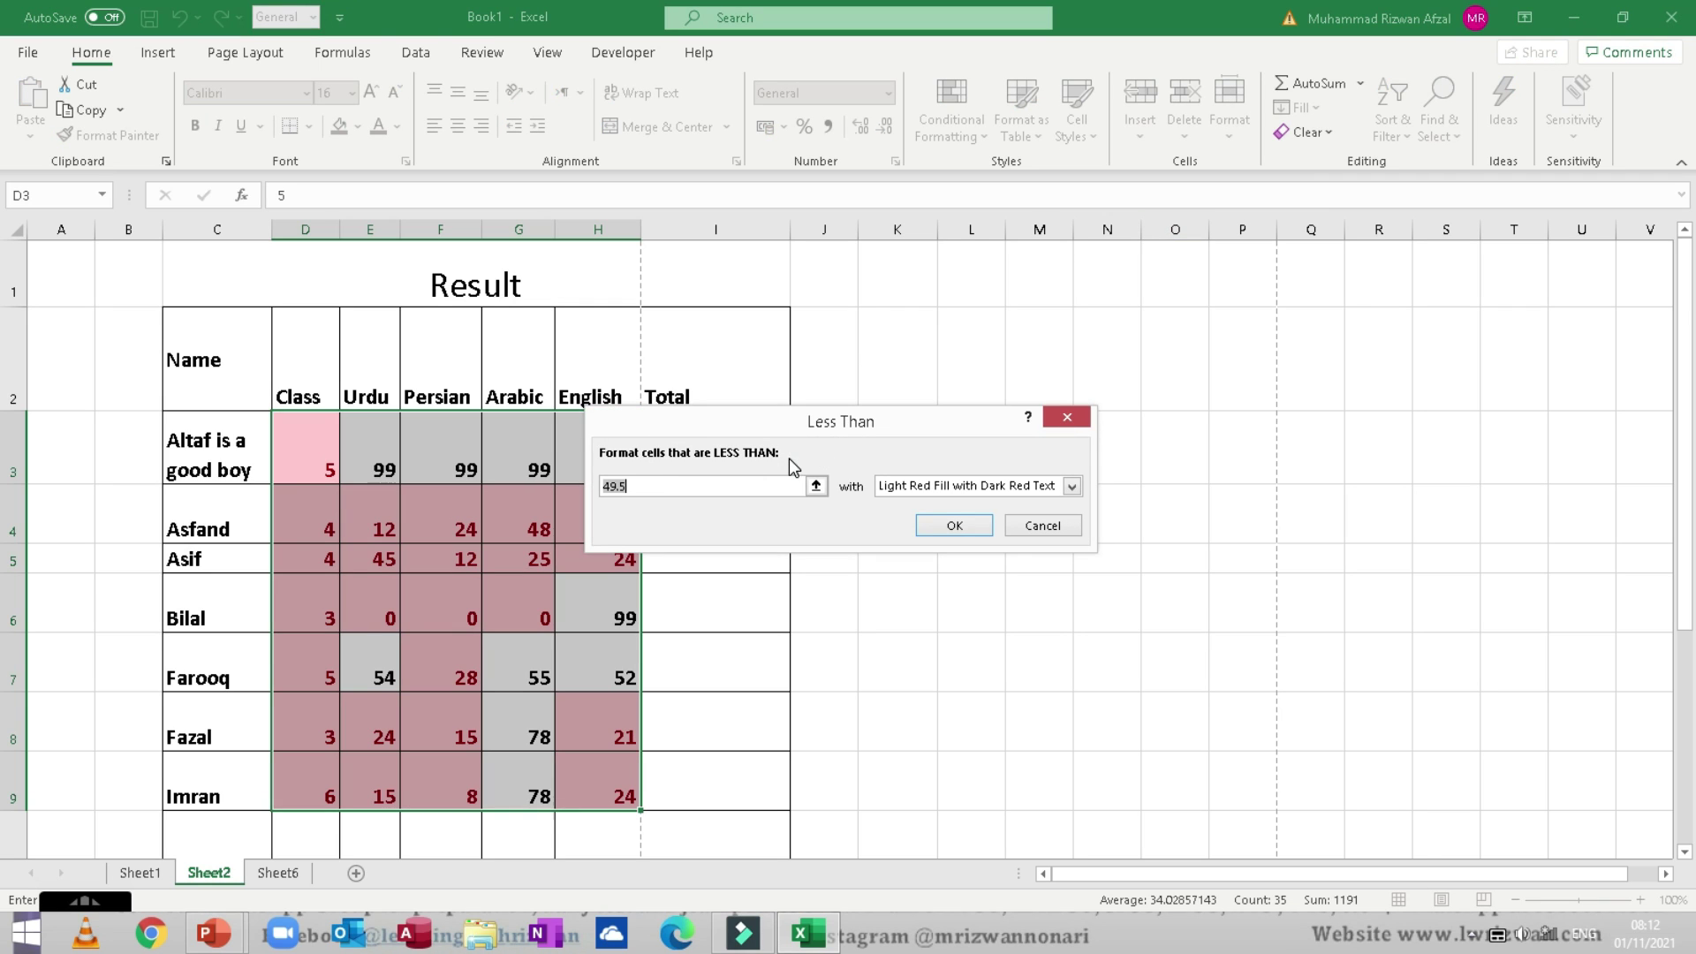
pyautogui.write('40')
pyautogui.press('Return')
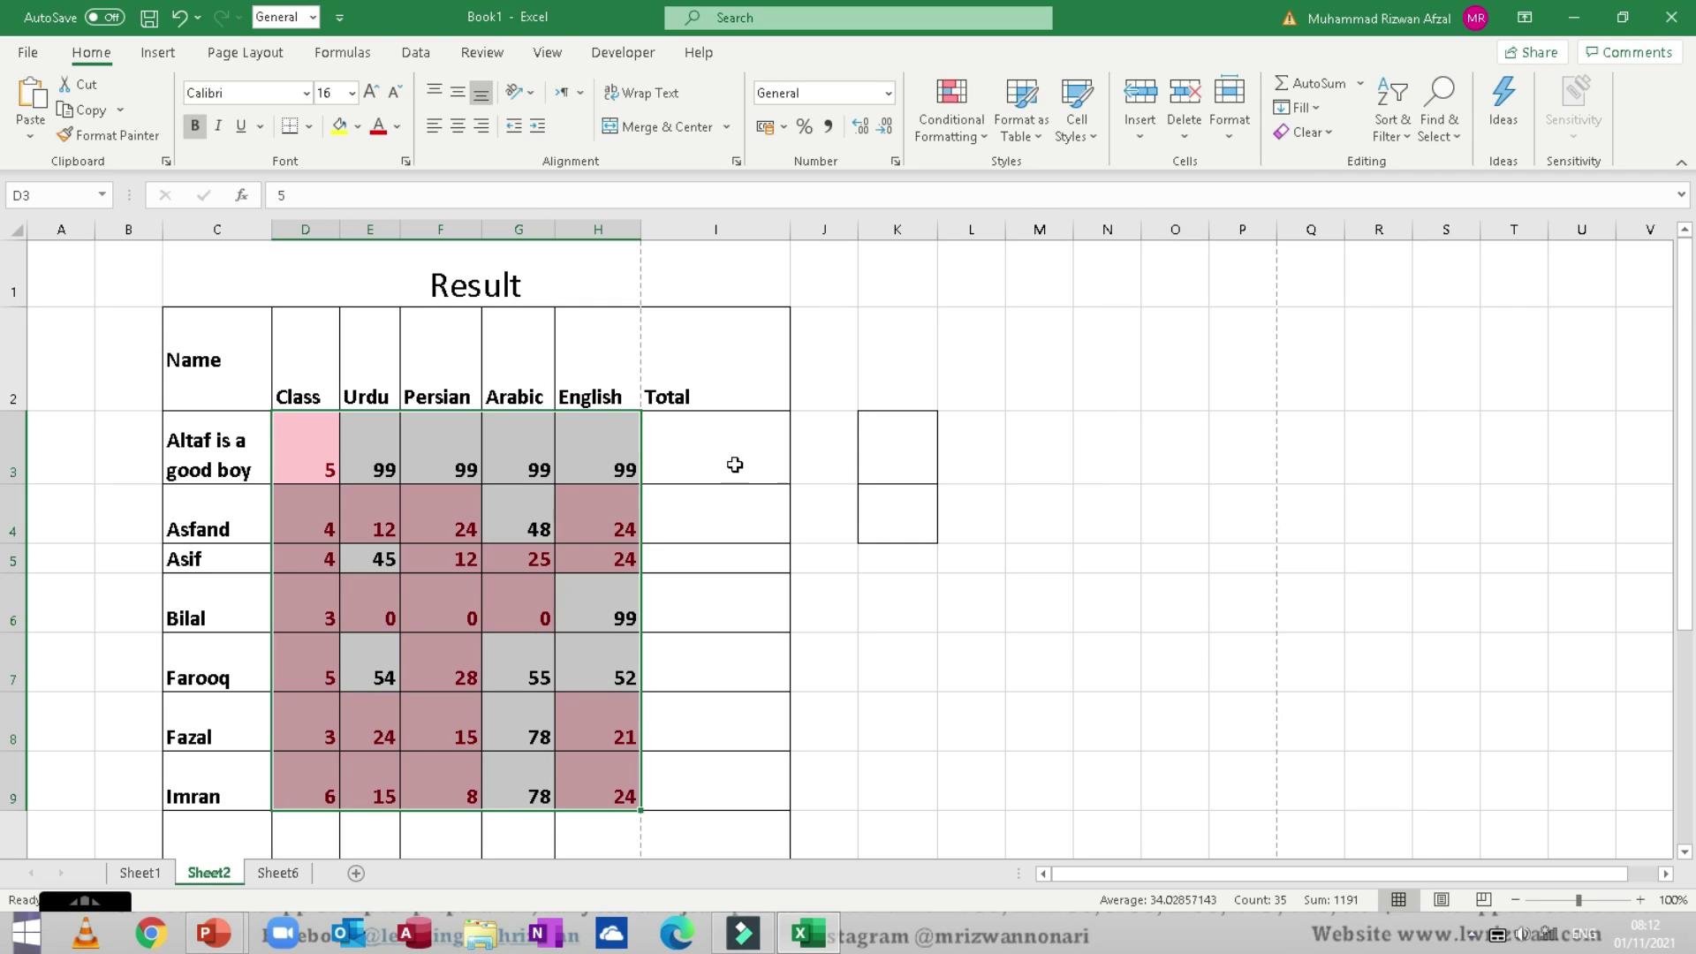
# Step: Select D3:I9, look over the conditional formatting options, and clear the rules from the entire sheet
pyautogui.click(737, 531)
pyautogui.moveTo(330, 470); pyautogui.dragTo(693, 786)
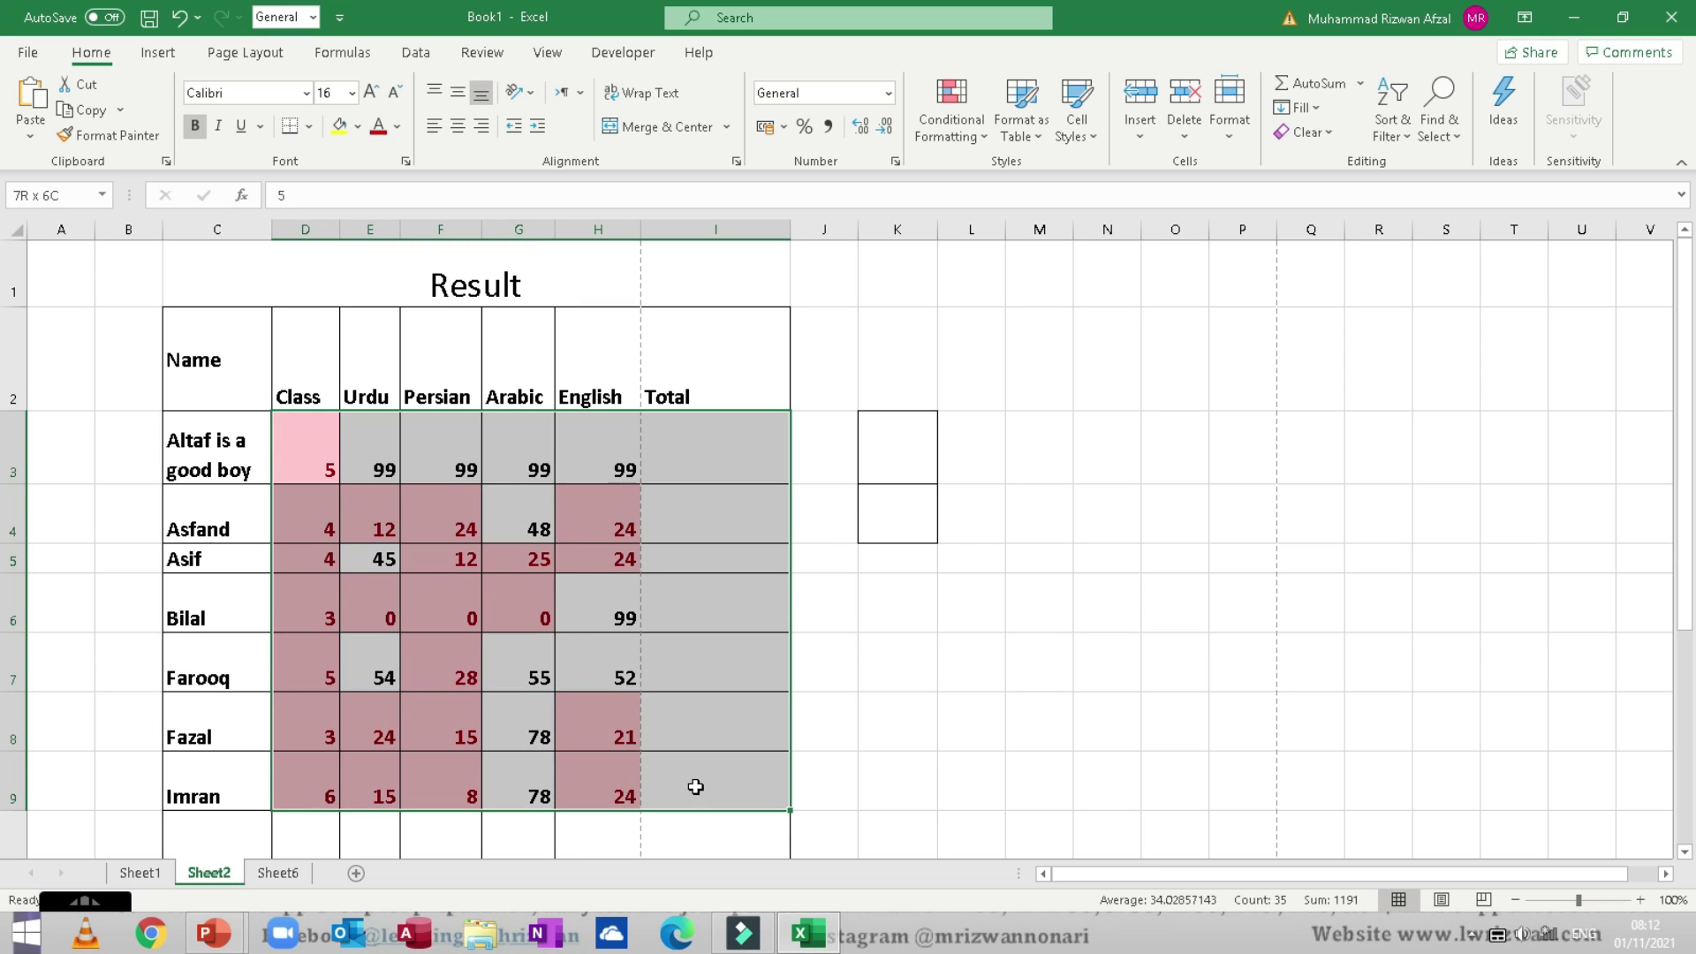
pyautogui.click(951, 125)
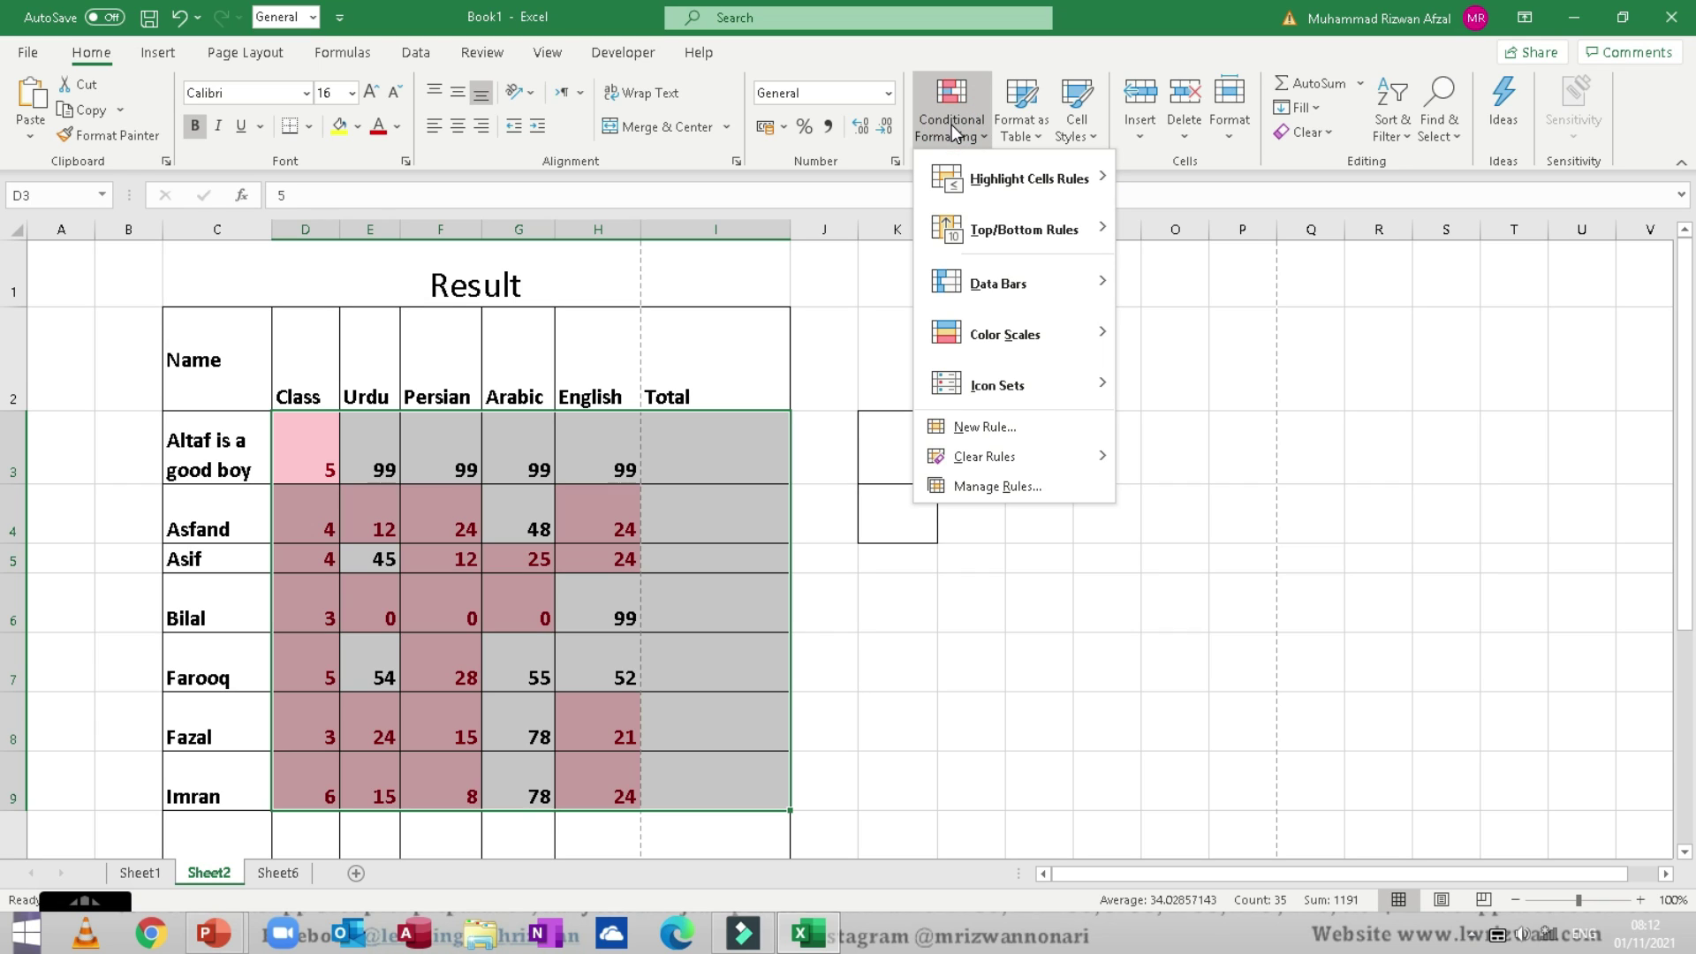
pyautogui.moveTo(1048, 291)
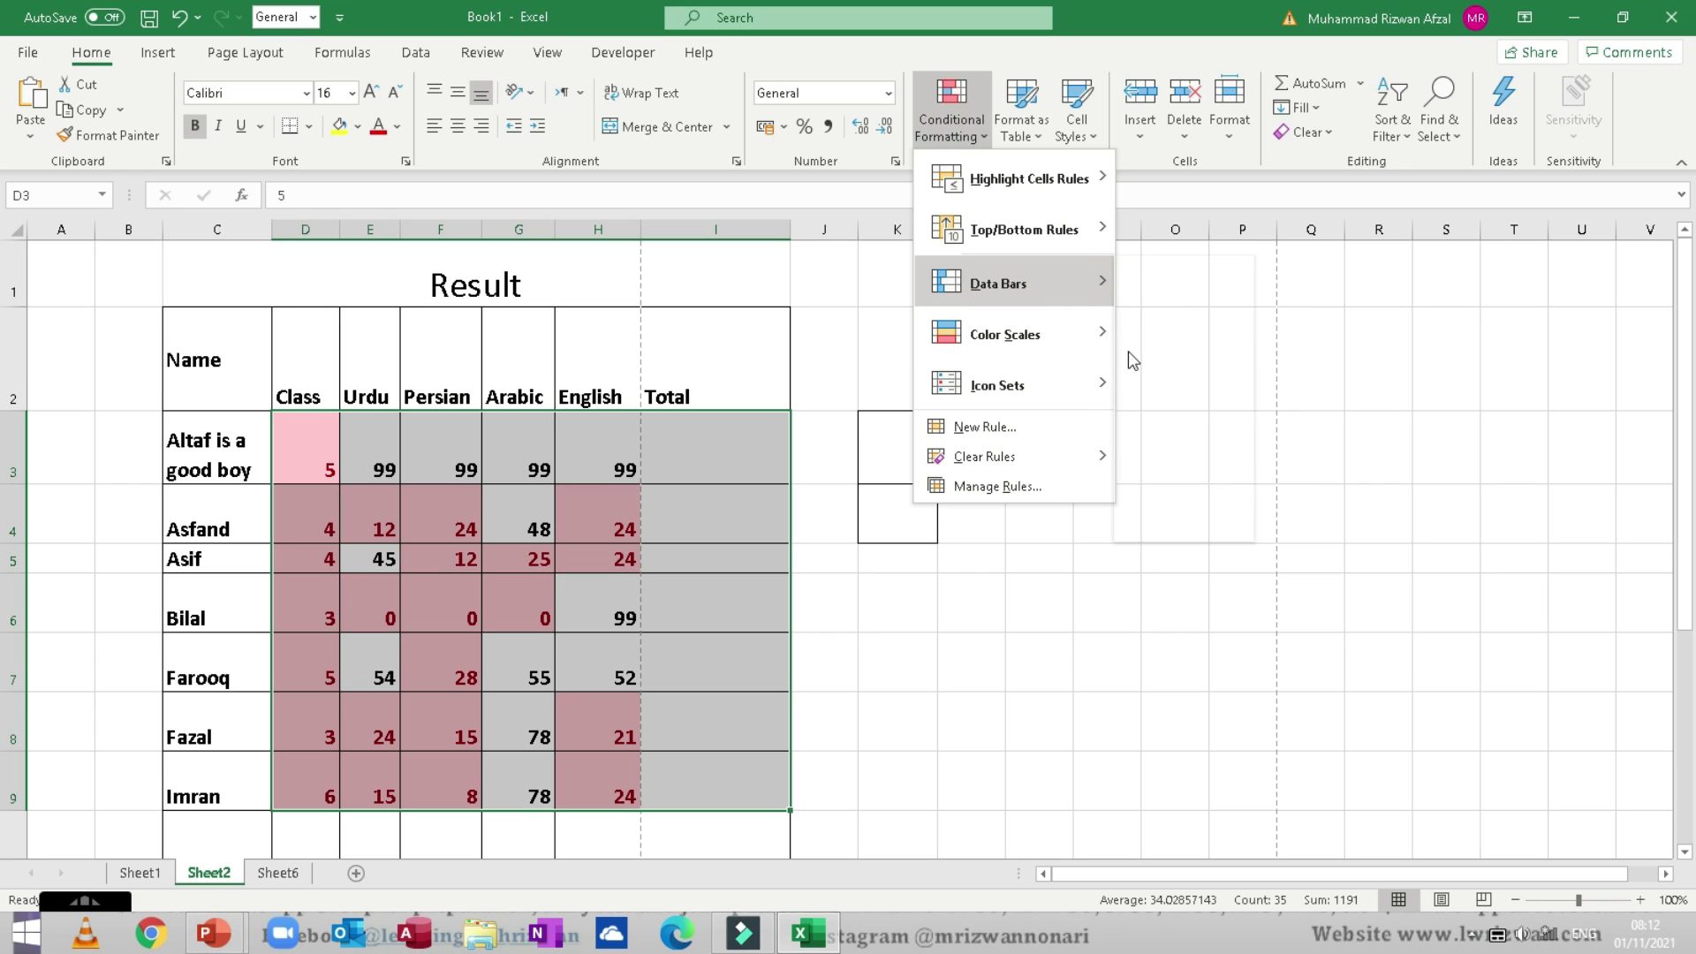
pyautogui.moveTo(1072, 323)
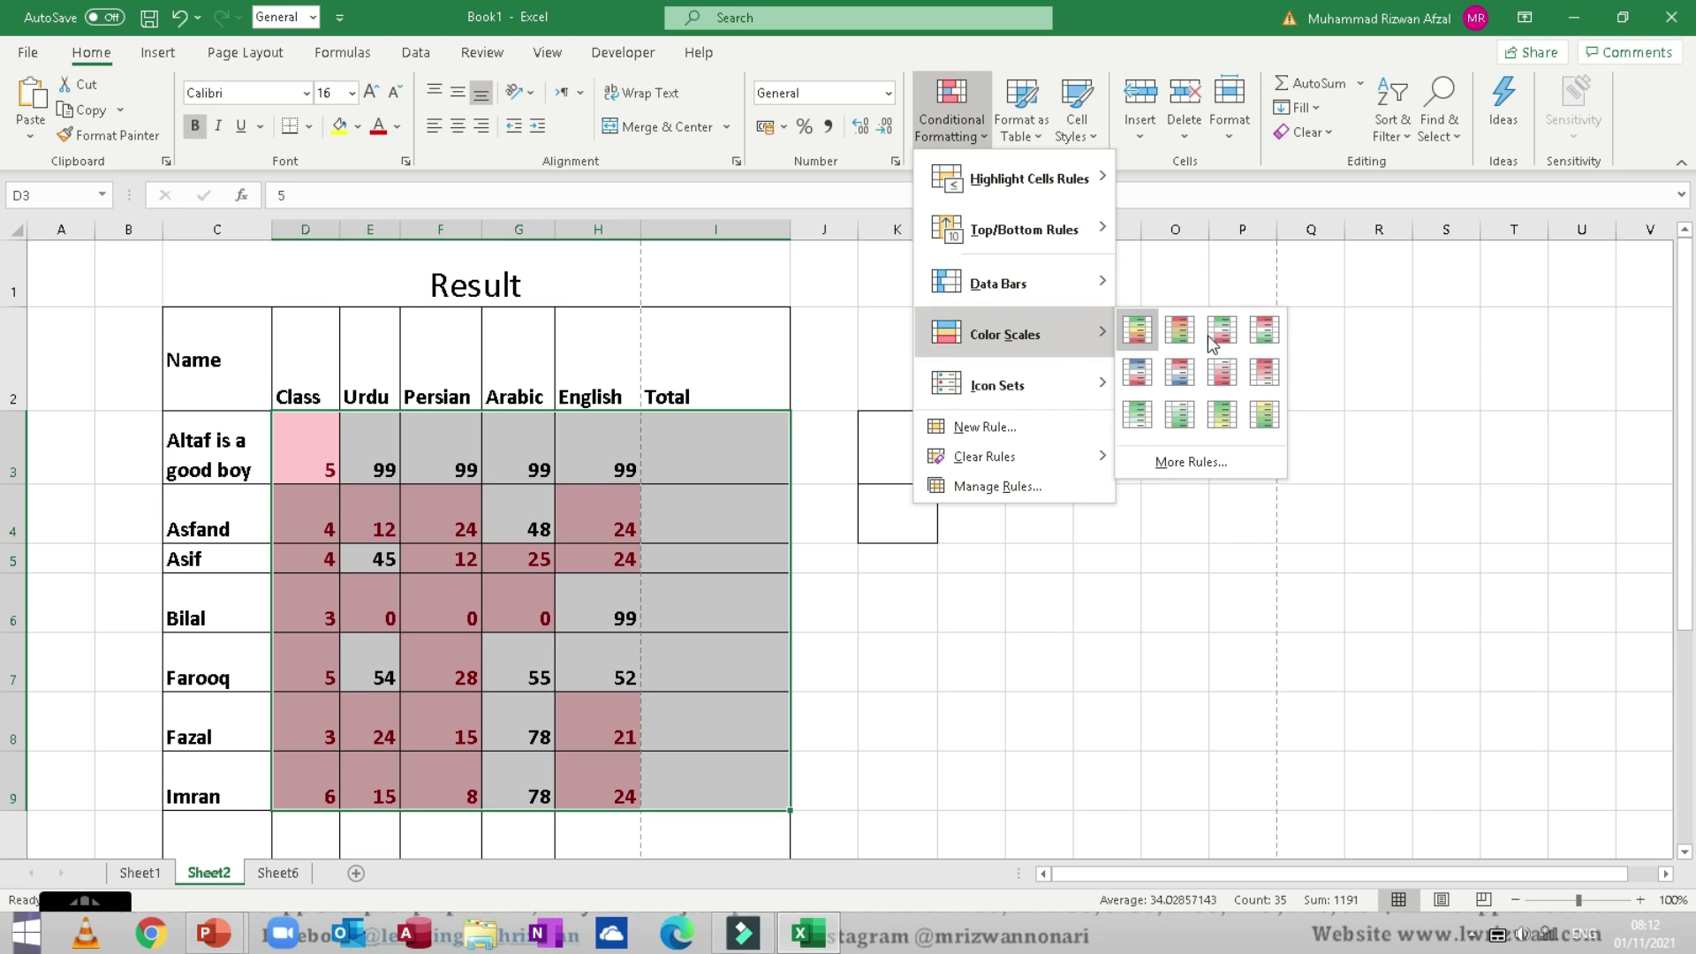
pyautogui.moveTo(1024, 388)
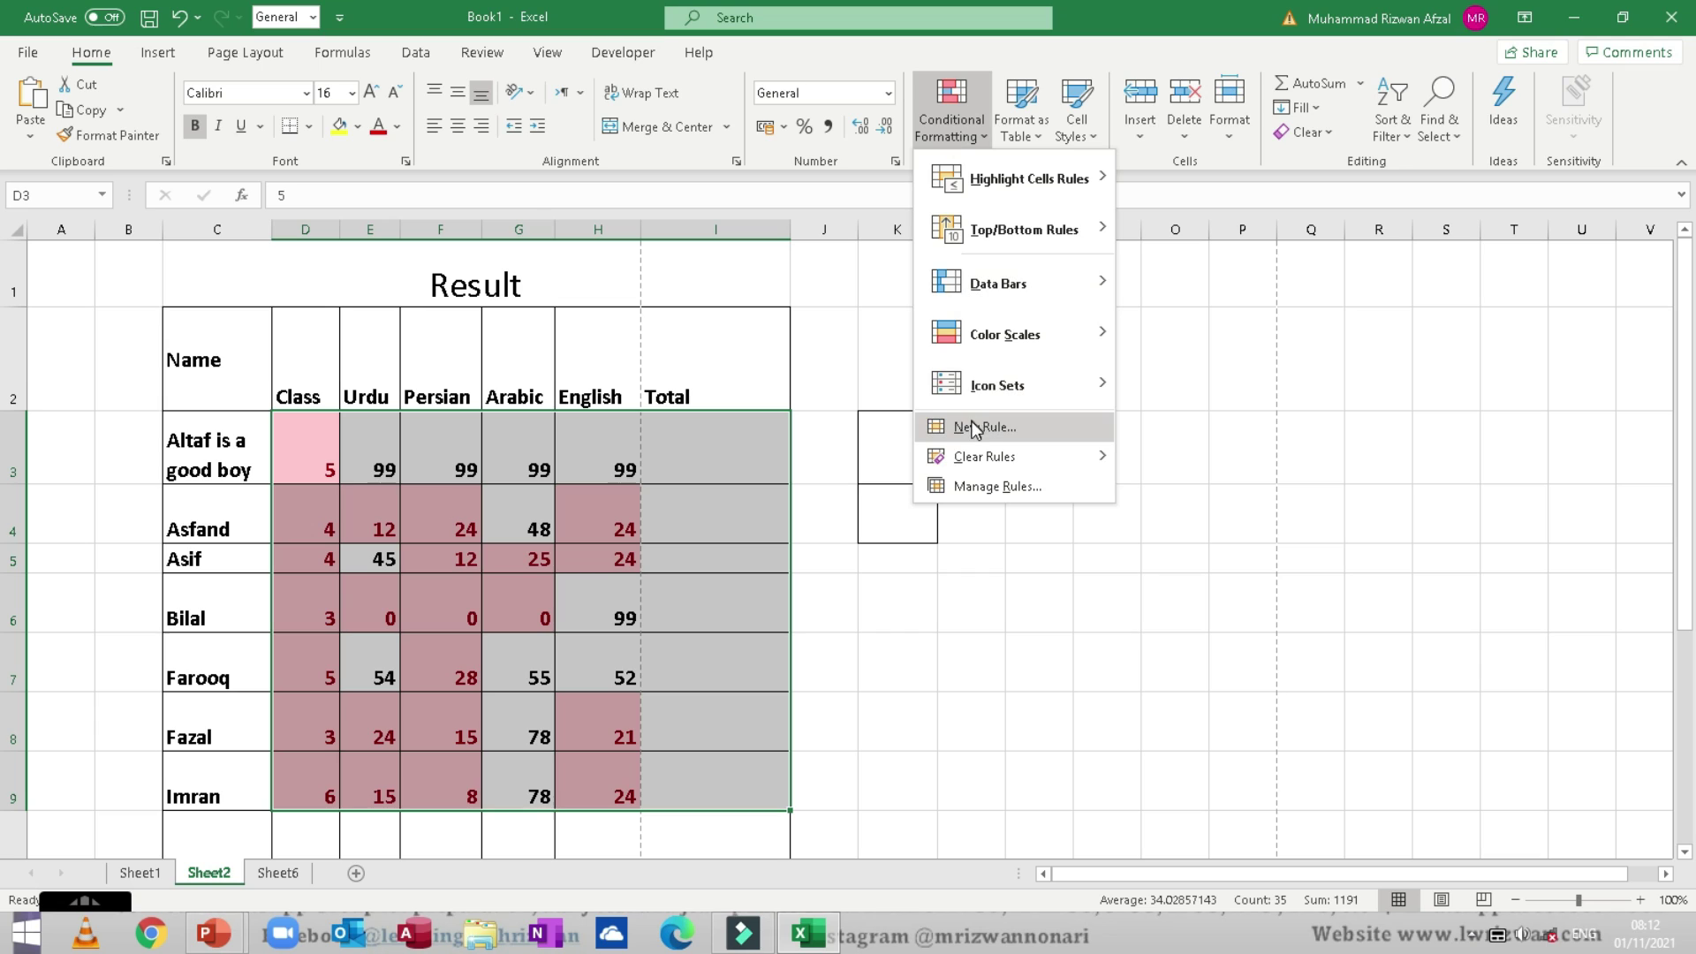
pyautogui.moveTo(968, 452)
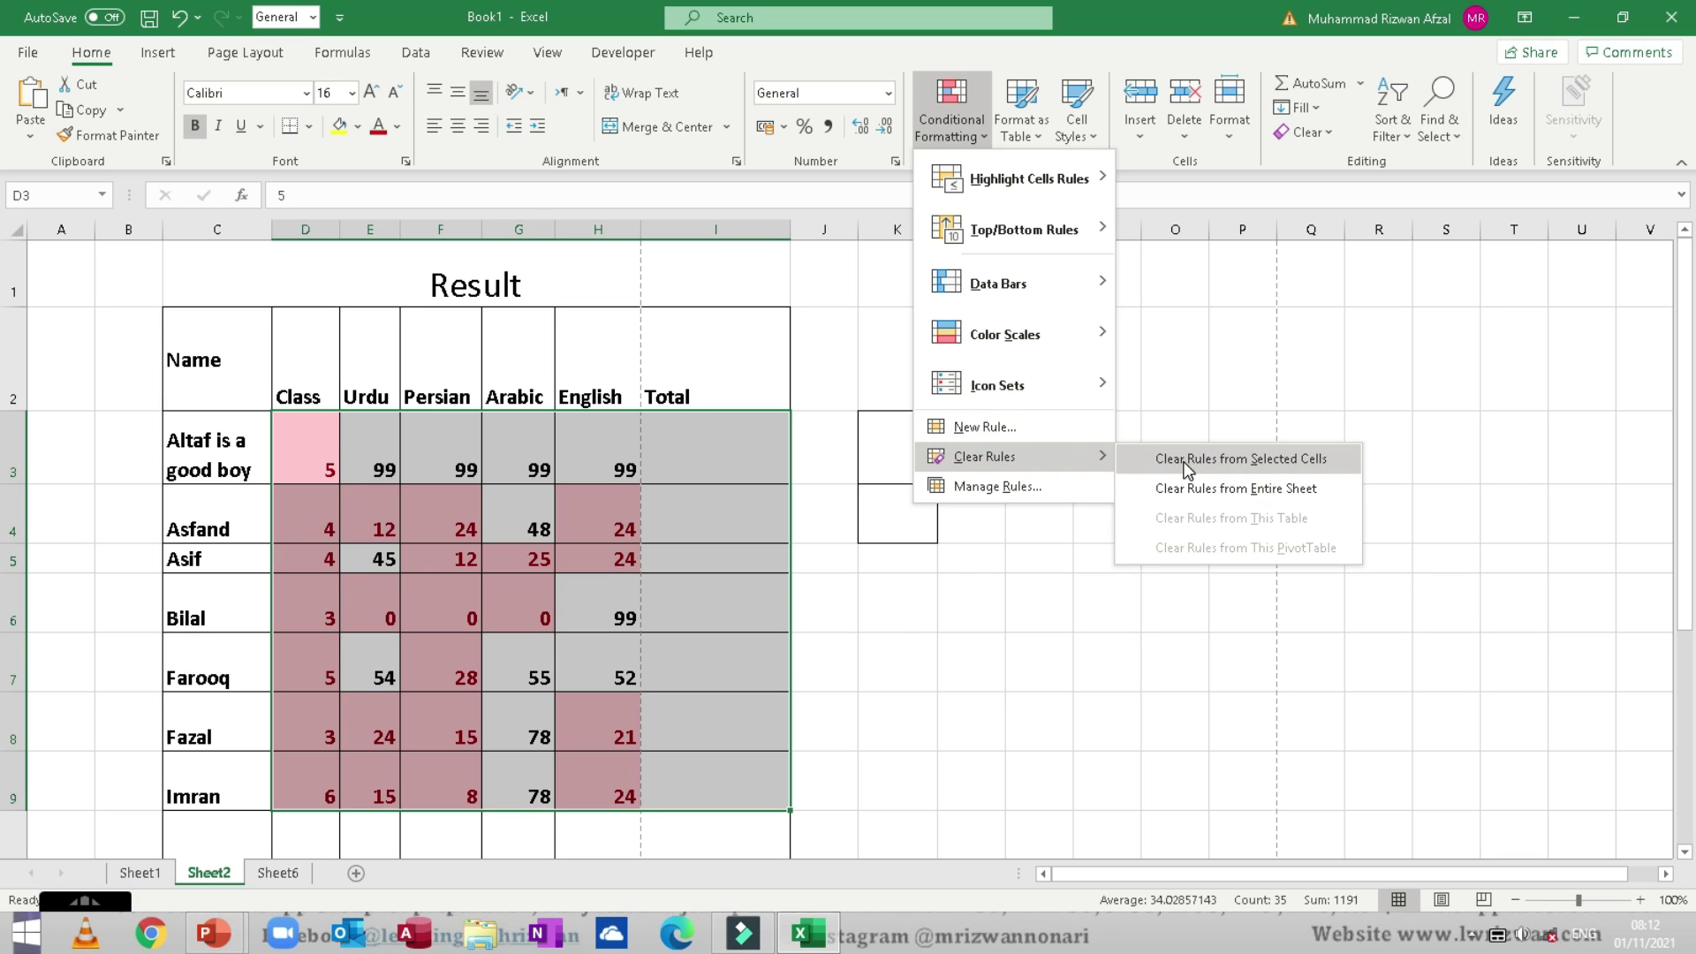
pyautogui.click(1184, 490)
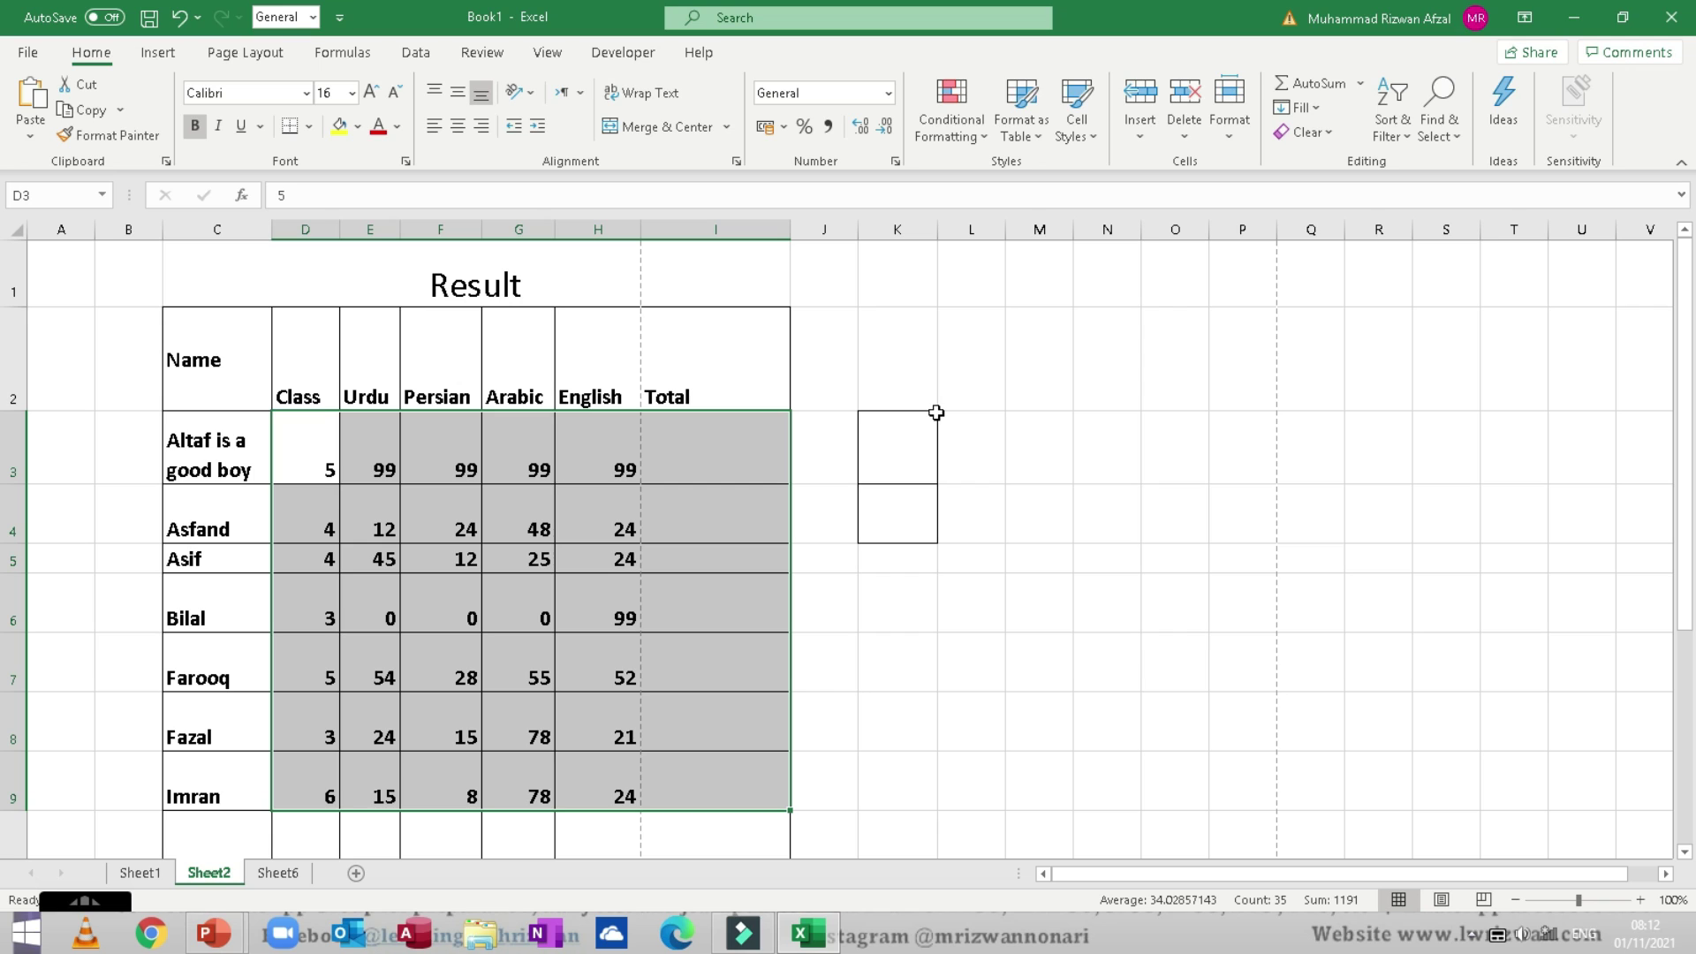
pyautogui.click(1026, 142)
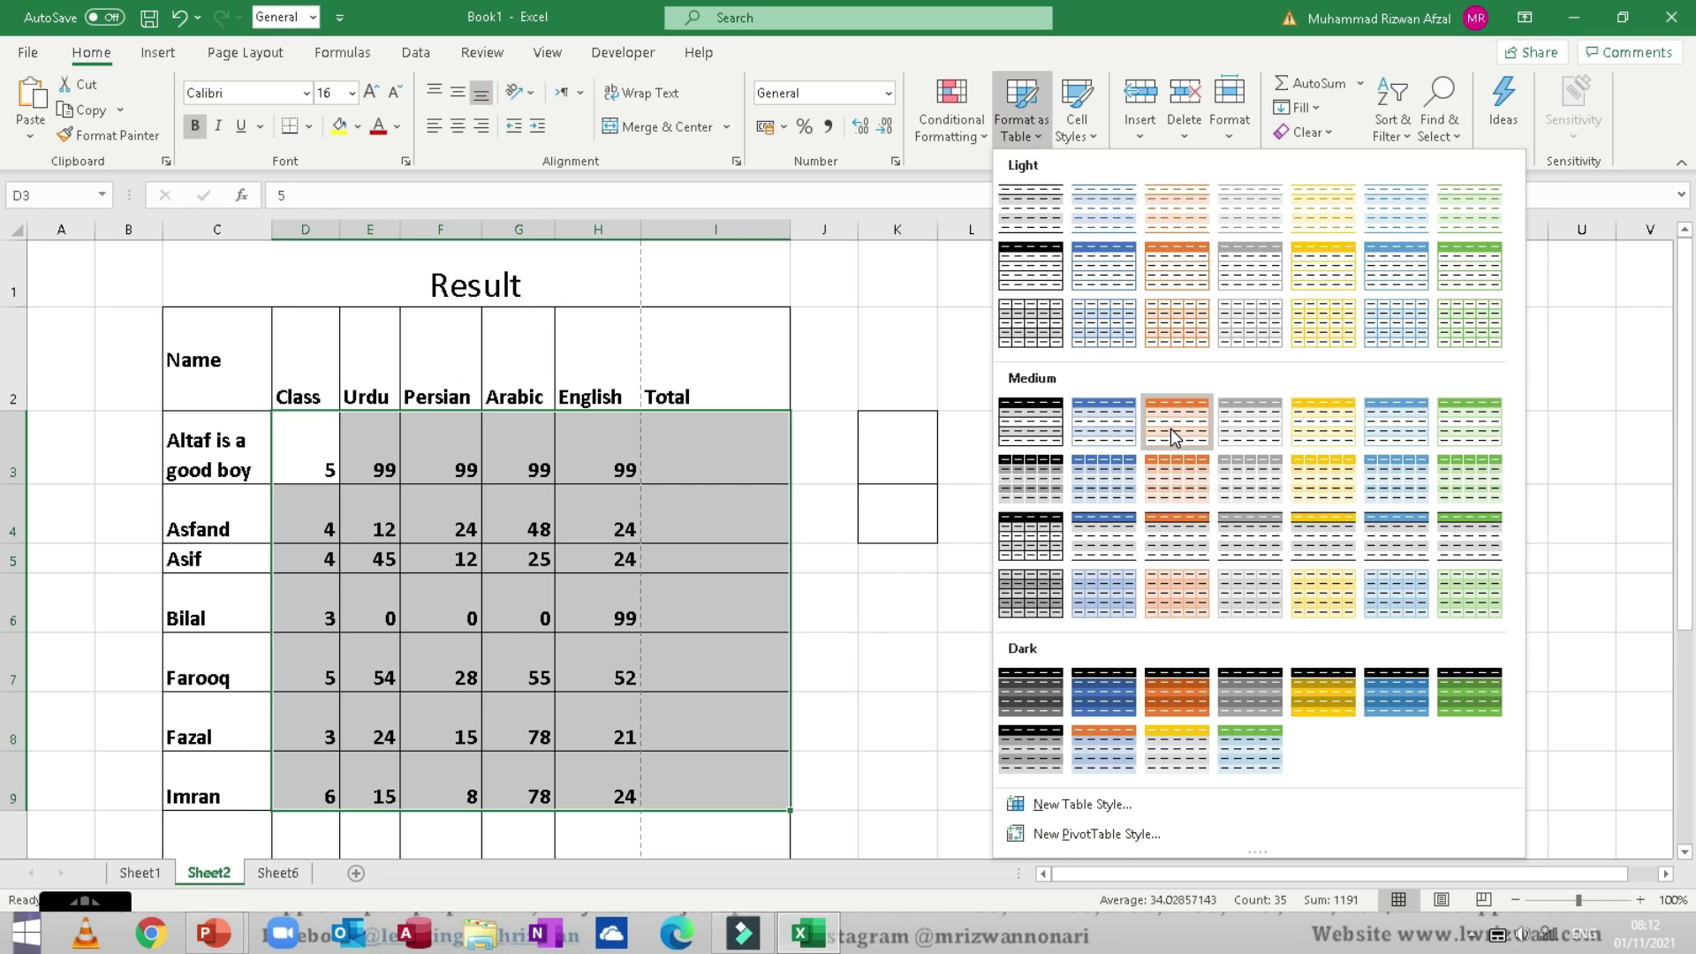
pyautogui.click(1174, 681)
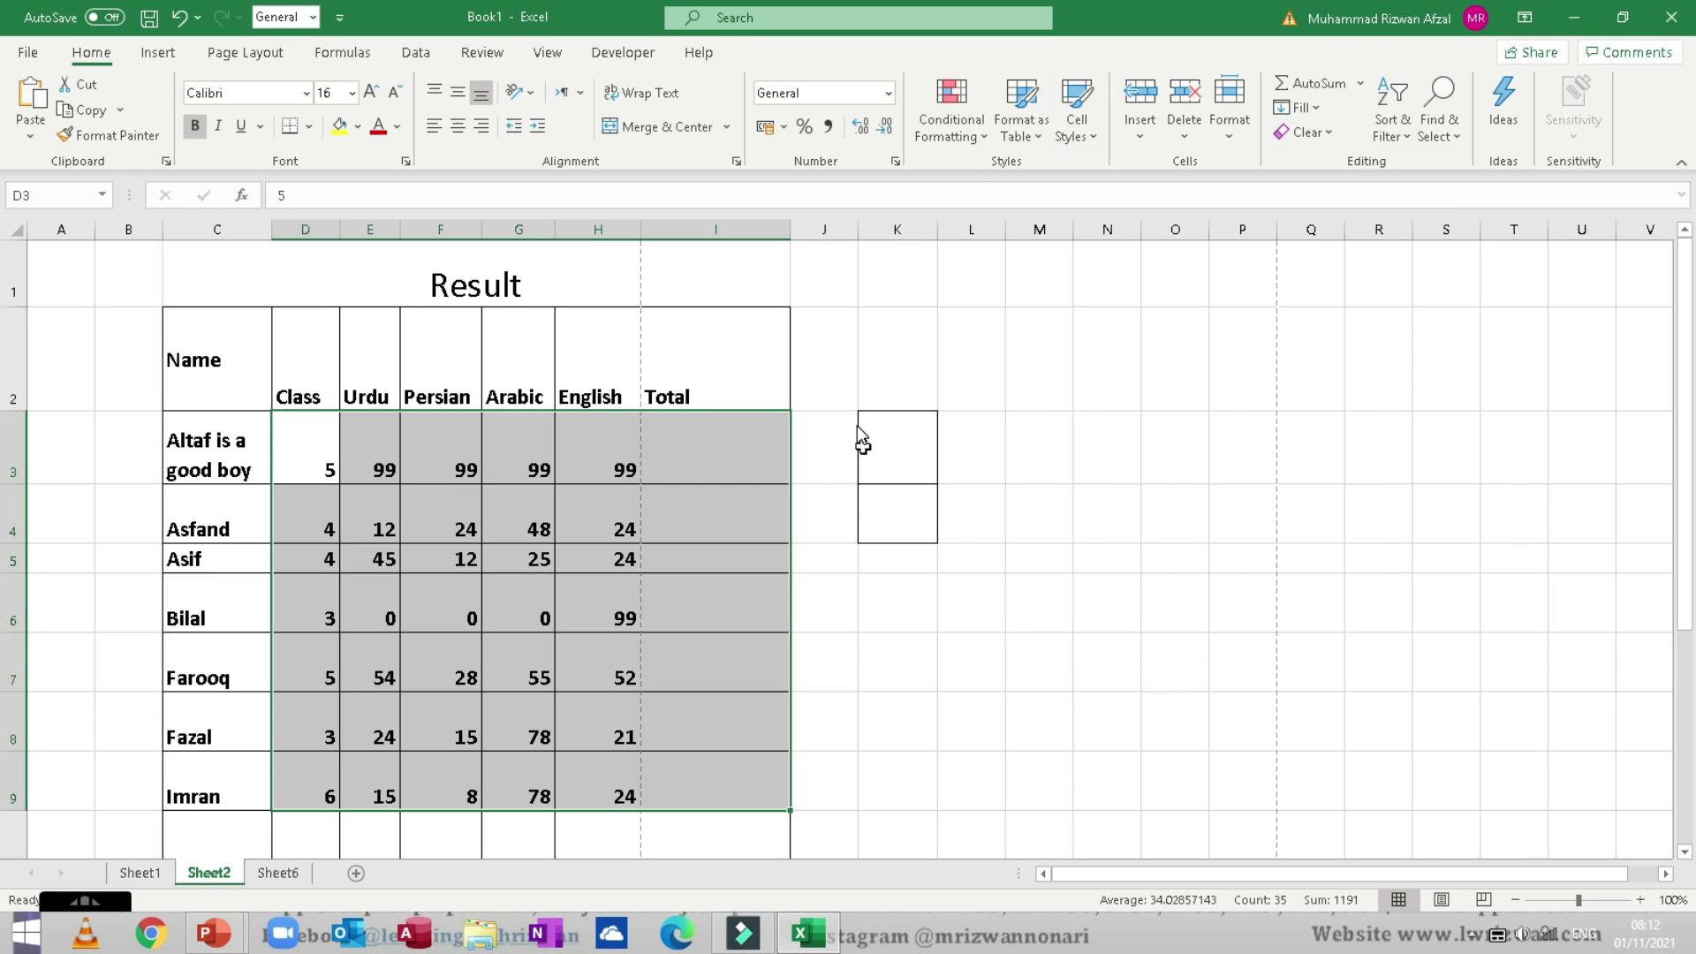
pyautogui.click(920, 498)
# Step: Format C2:I14 as a table with a light style with an orange header, and switch it to the blue header style
pyautogui.moveTo(229, 337); pyautogui.dragTo(739, 793)
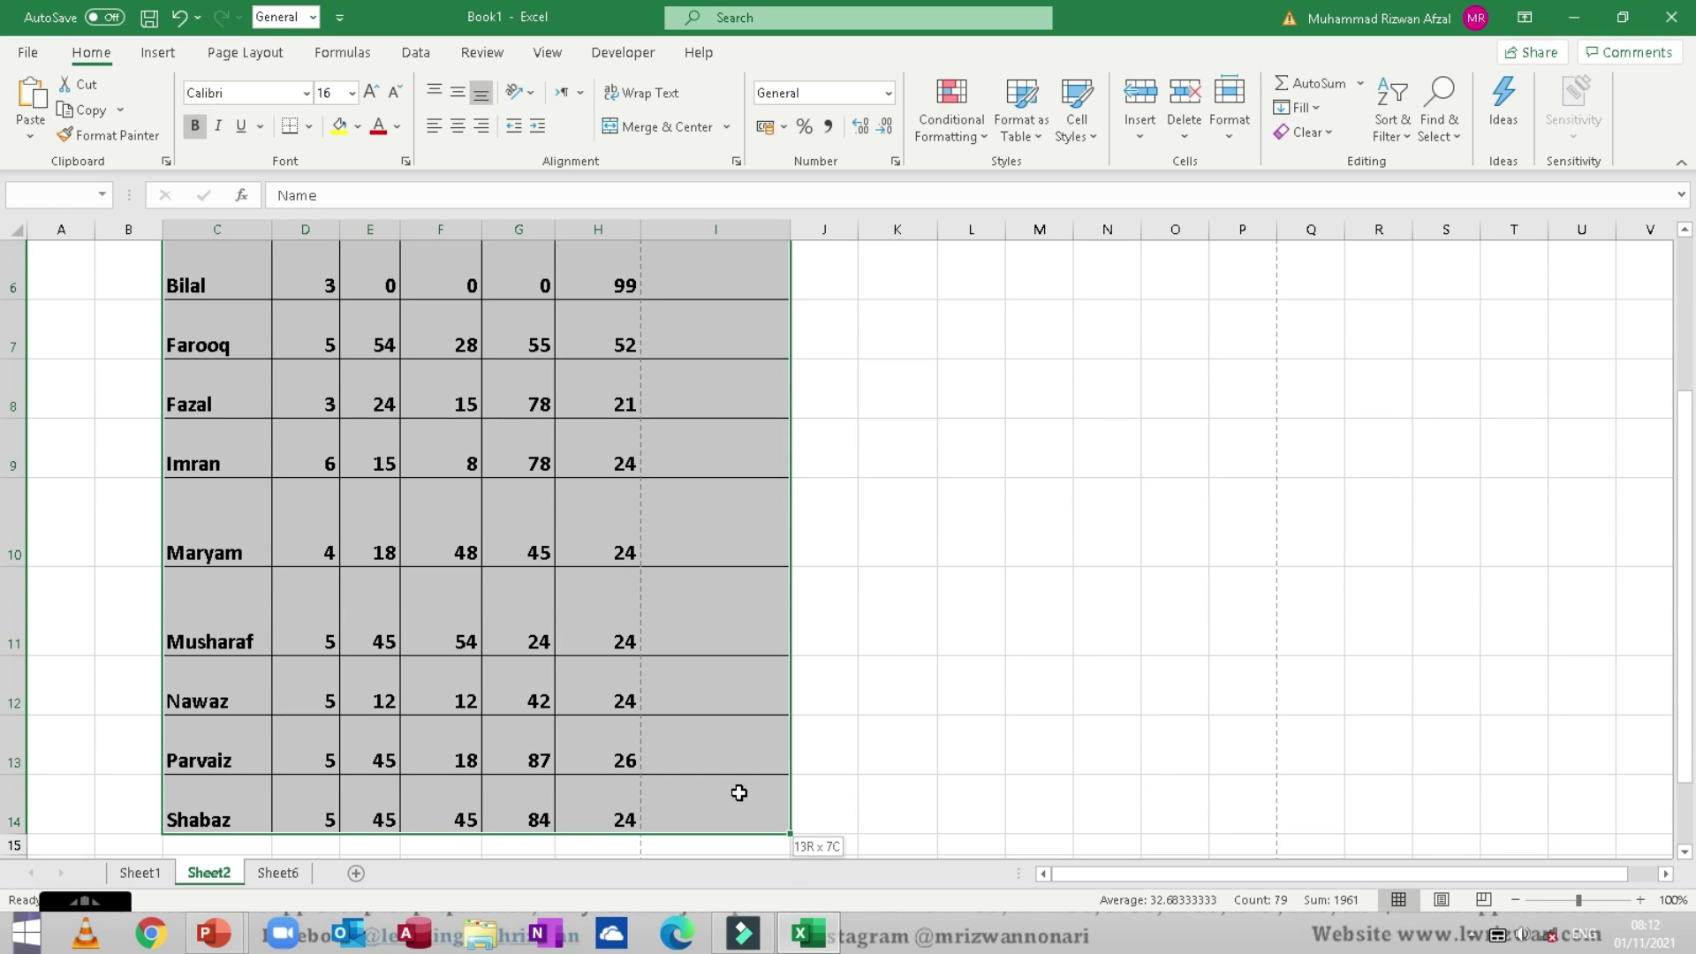
pyautogui.click(1022, 106)
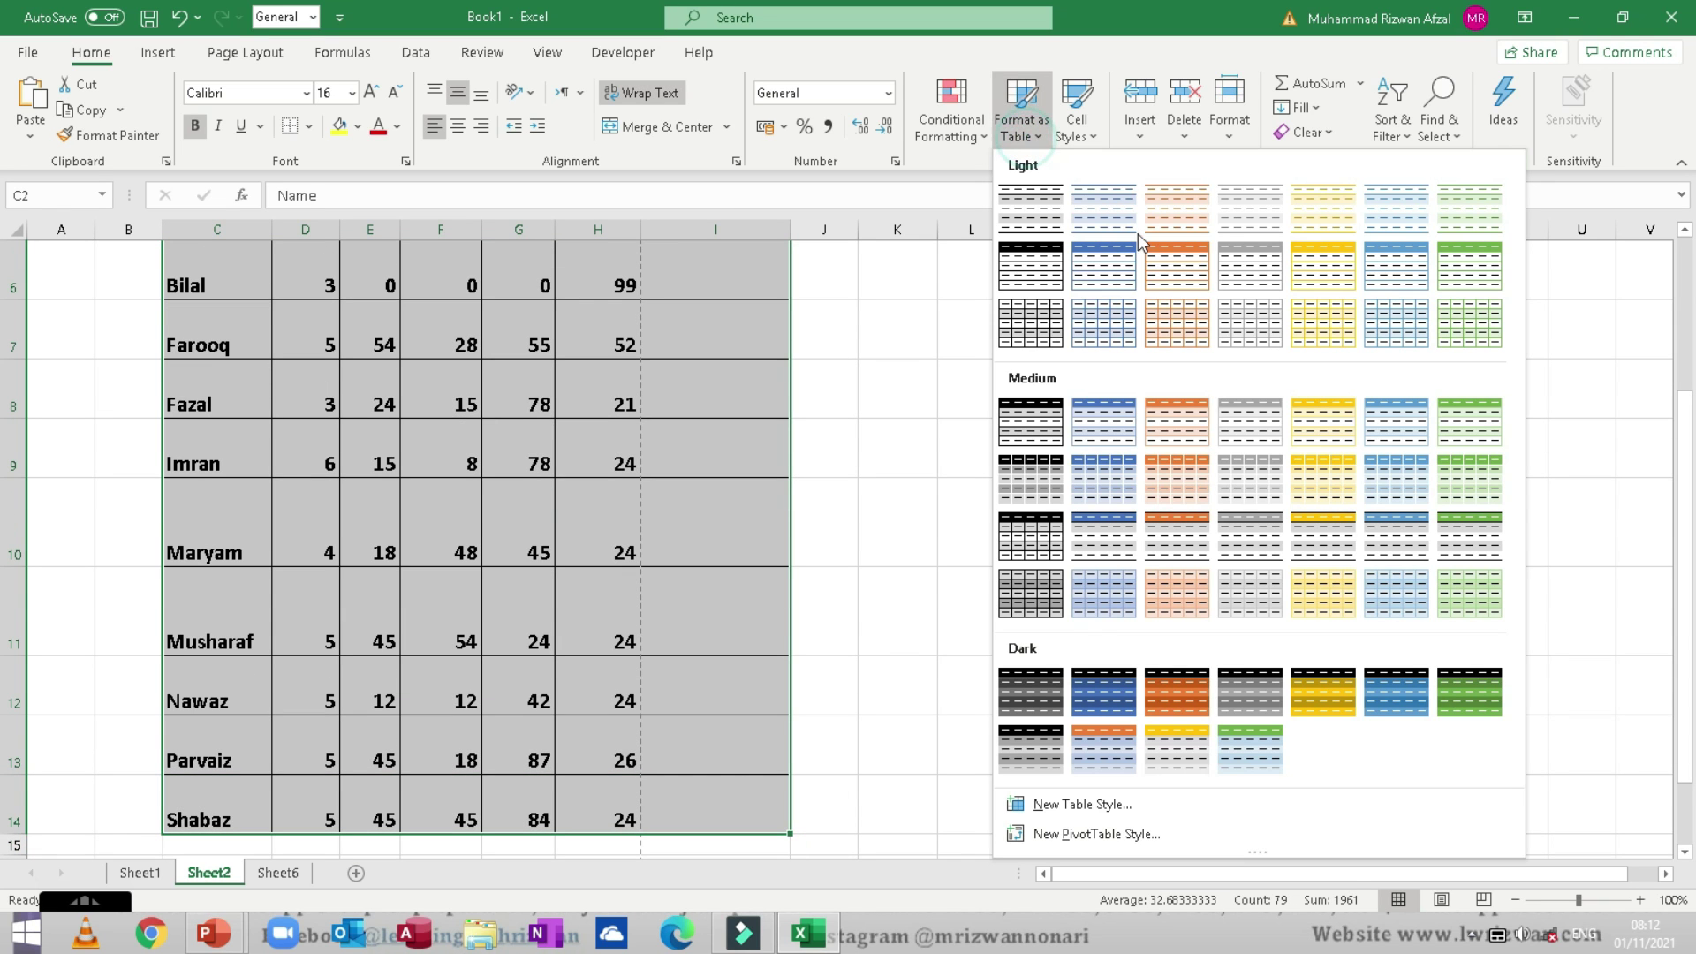
pyautogui.click(1196, 276)
pyautogui.click(832, 497)
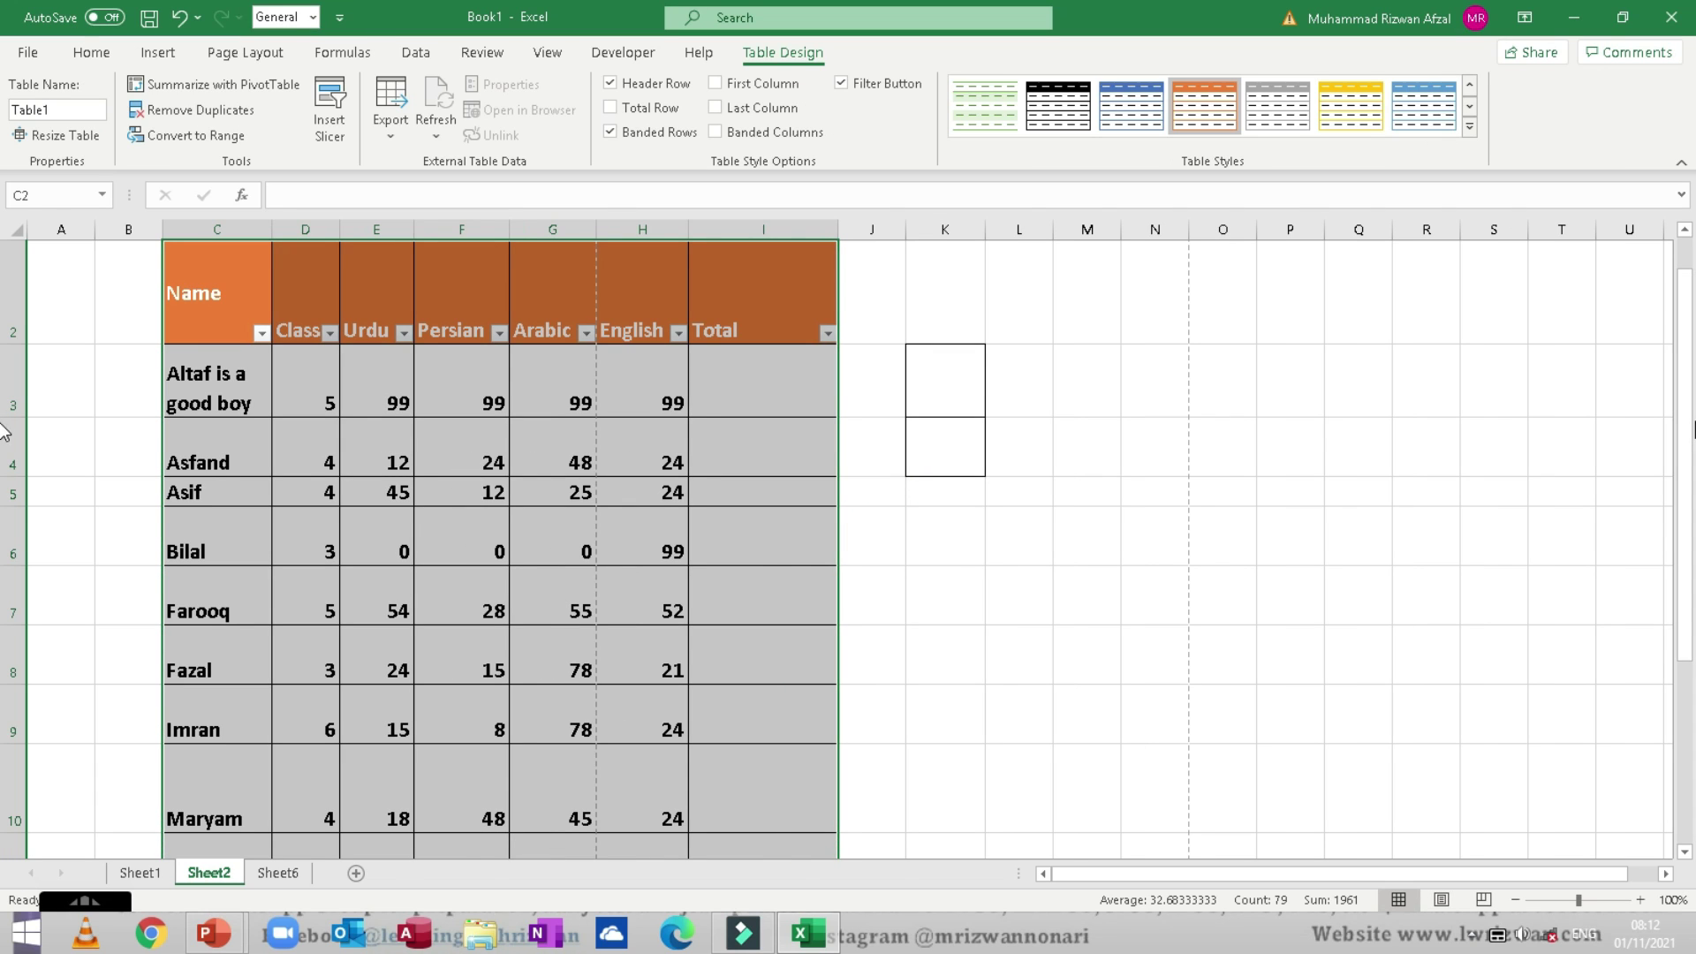
pyautogui.moveTo(1684, 460); pyautogui.dragTo(1684, 424)
pyautogui.click(1139, 113)
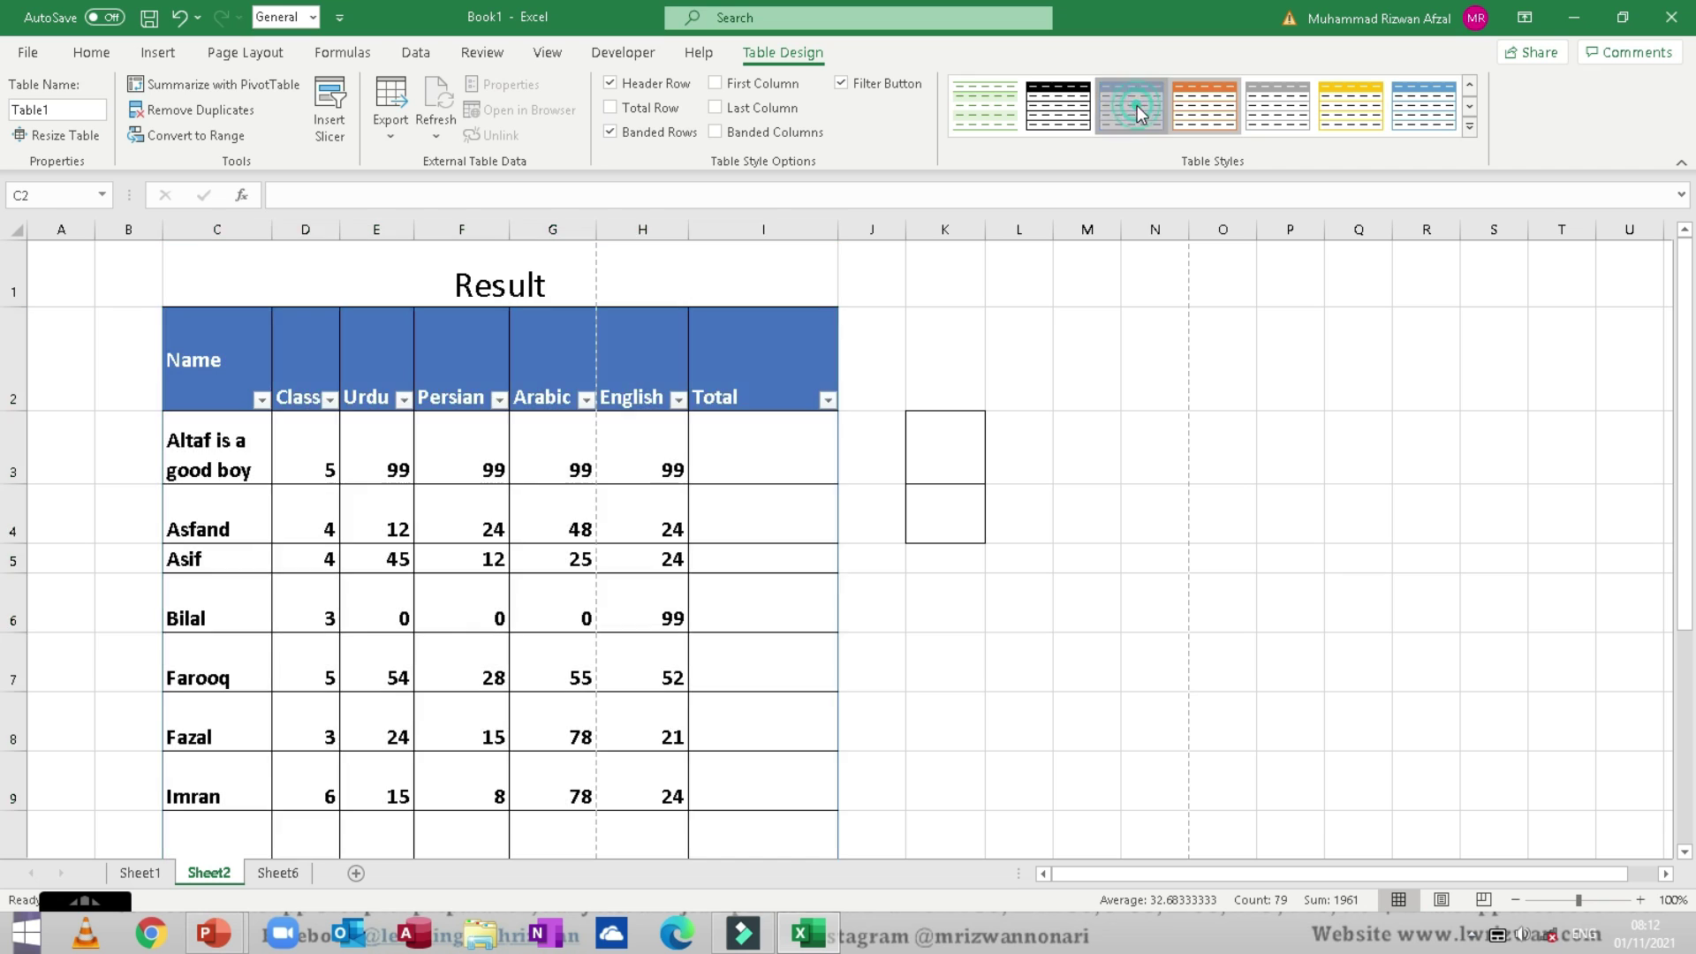
# Step: Try the light blue header table style on the marks table, followed by the light green banded style
pyautogui.click(1403, 118)
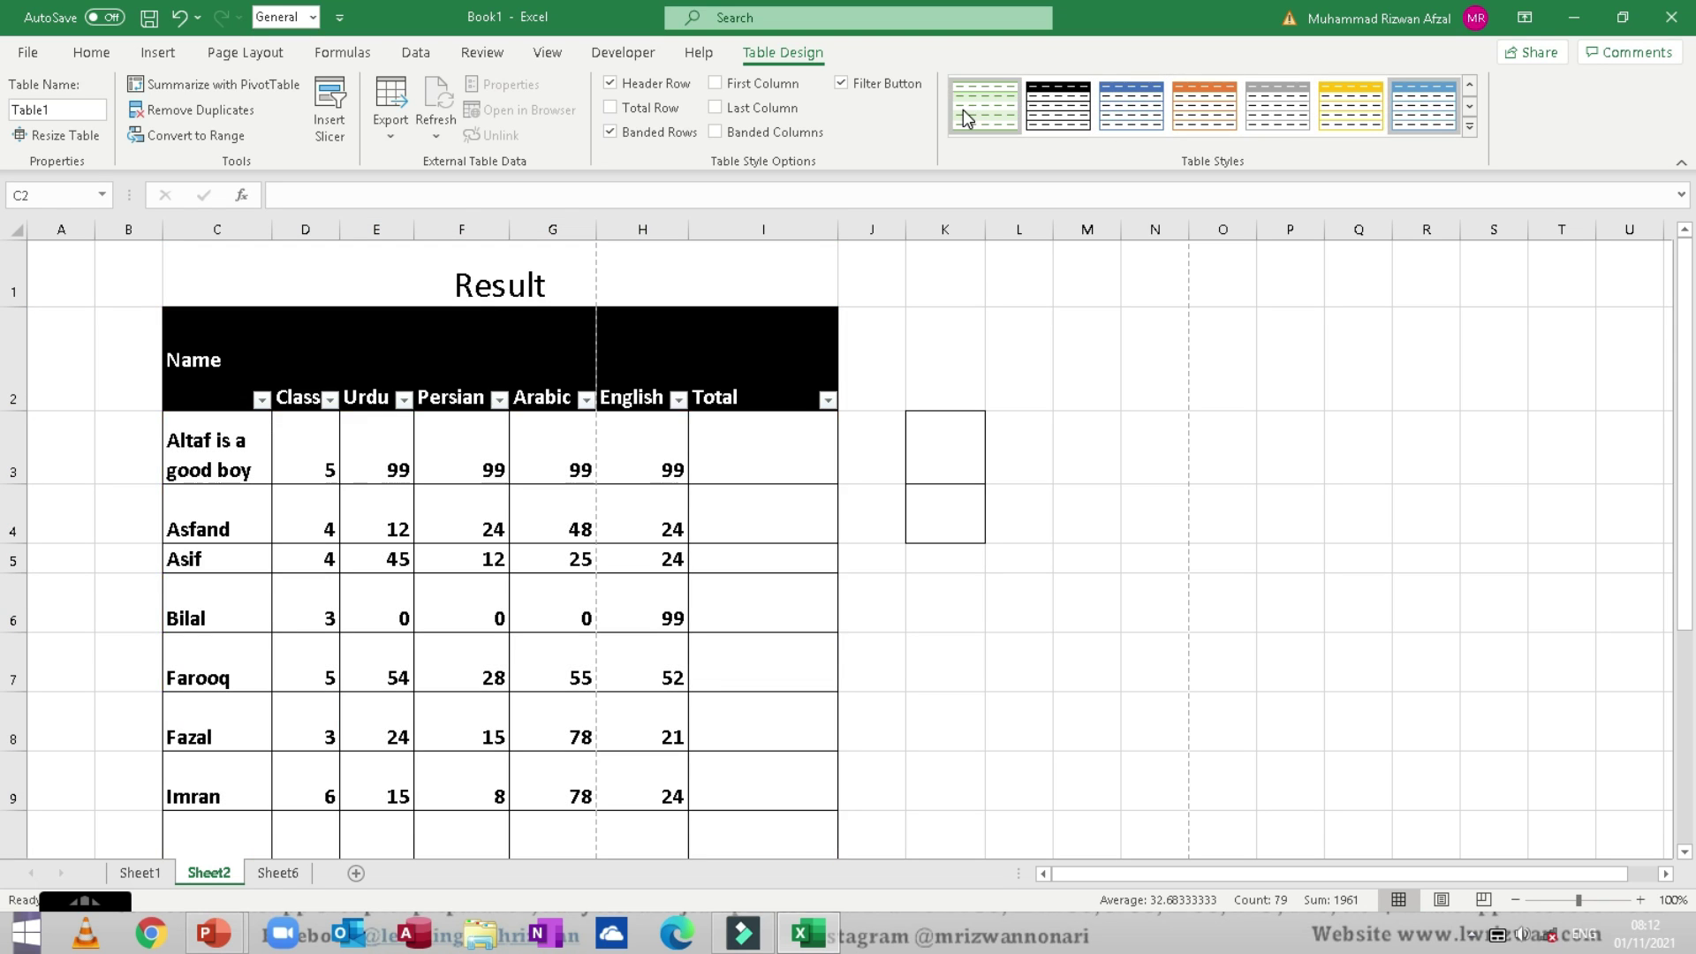
pyautogui.click(968, 119)
pyautogui.click(756, 439)
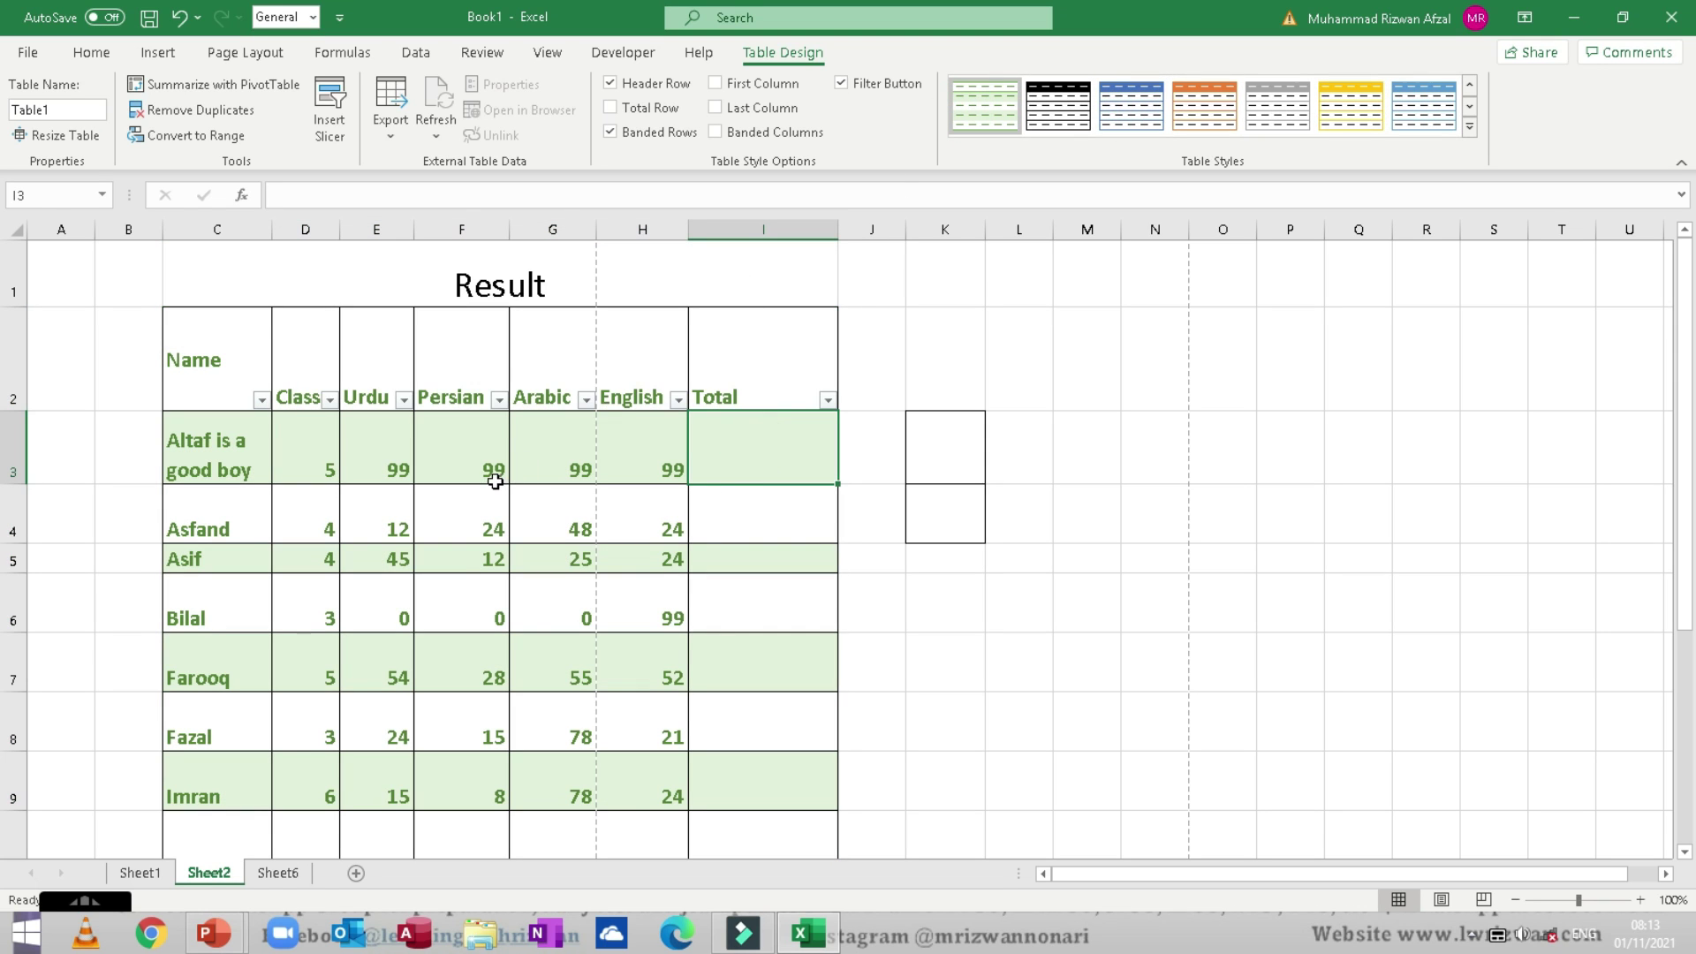
pyautogui.moveTo(220, 348); pyautogui.dragTo(607, 779)
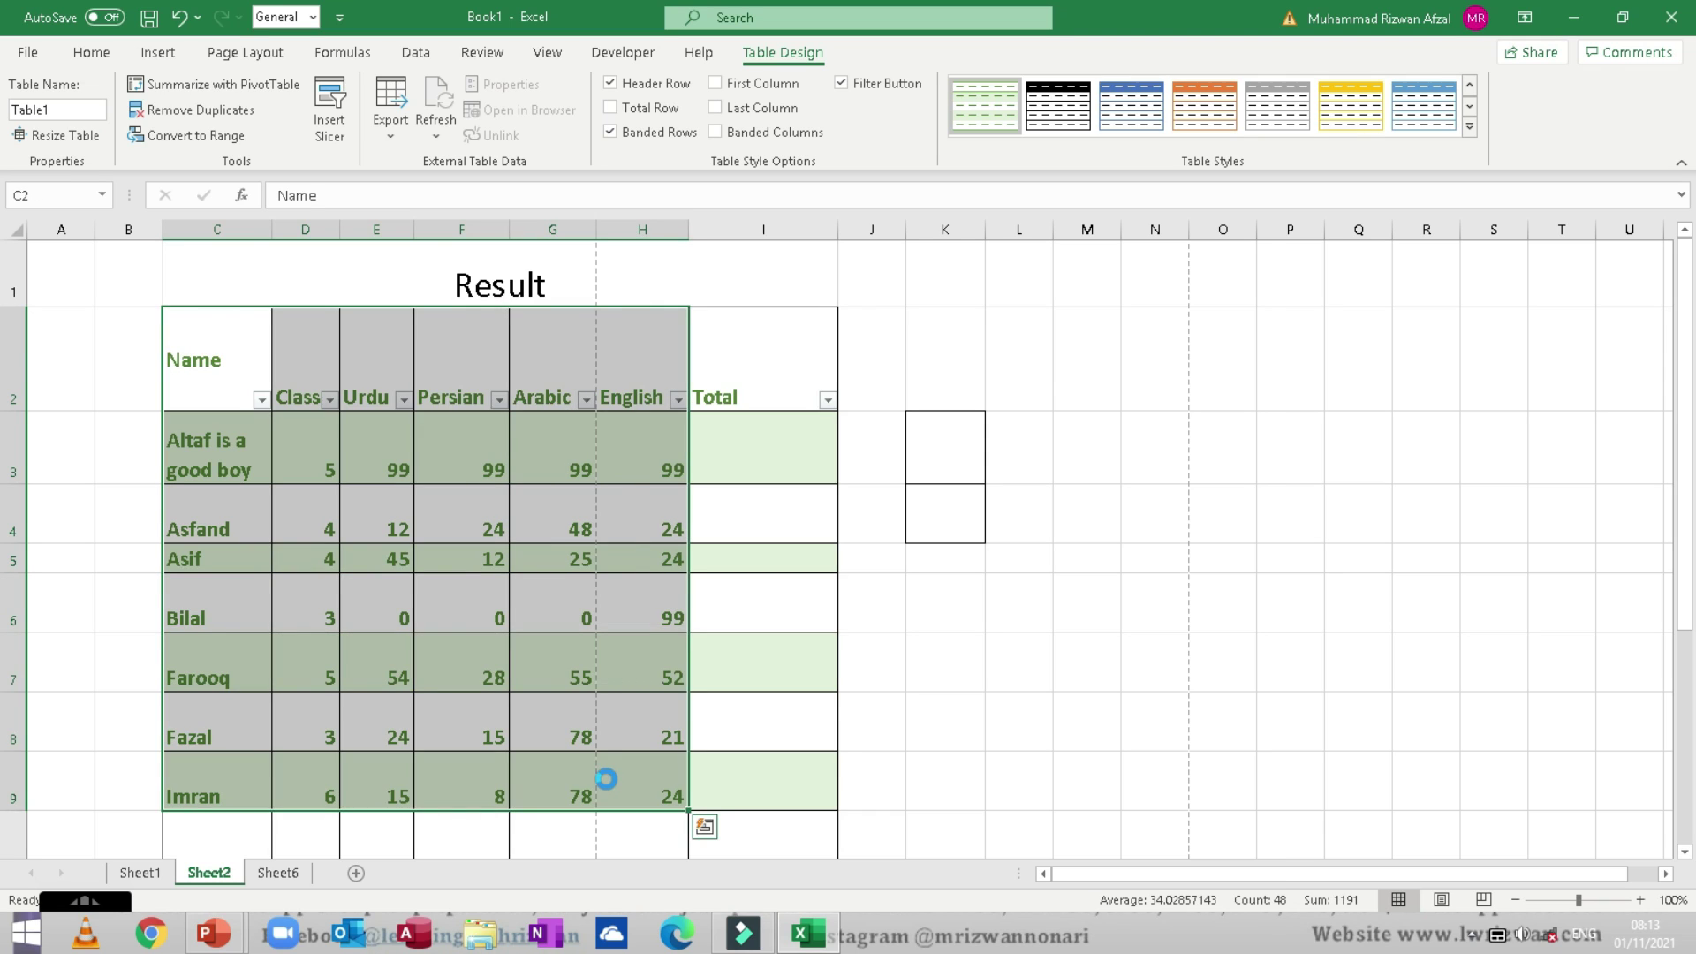
# Step: Undo the table style changes and the Format as Table conversion of C2:I14
pyautogui.hotkey('ctrl', 'z')
pyautogui.hotkey('ctrl', 'z')
pyautogui.hotkey('ctrl', 'z')
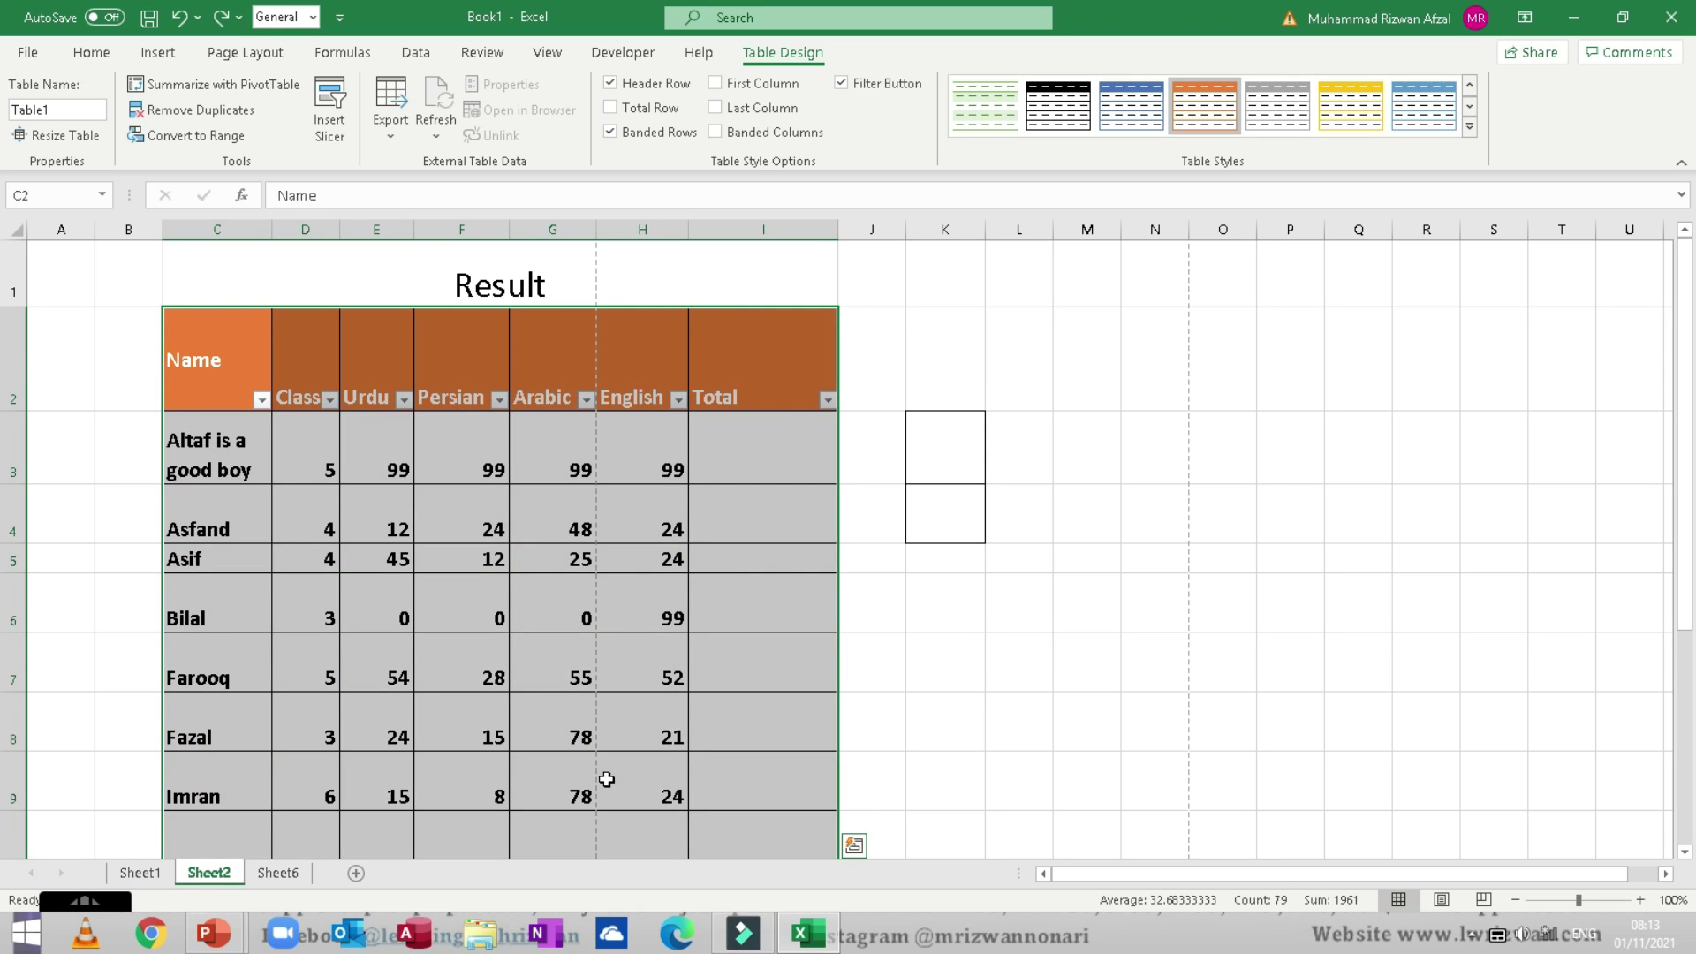
pyautogui.hotkey('ctrl', 'z')
pyautogui.hotkey('ctrl', 'z')
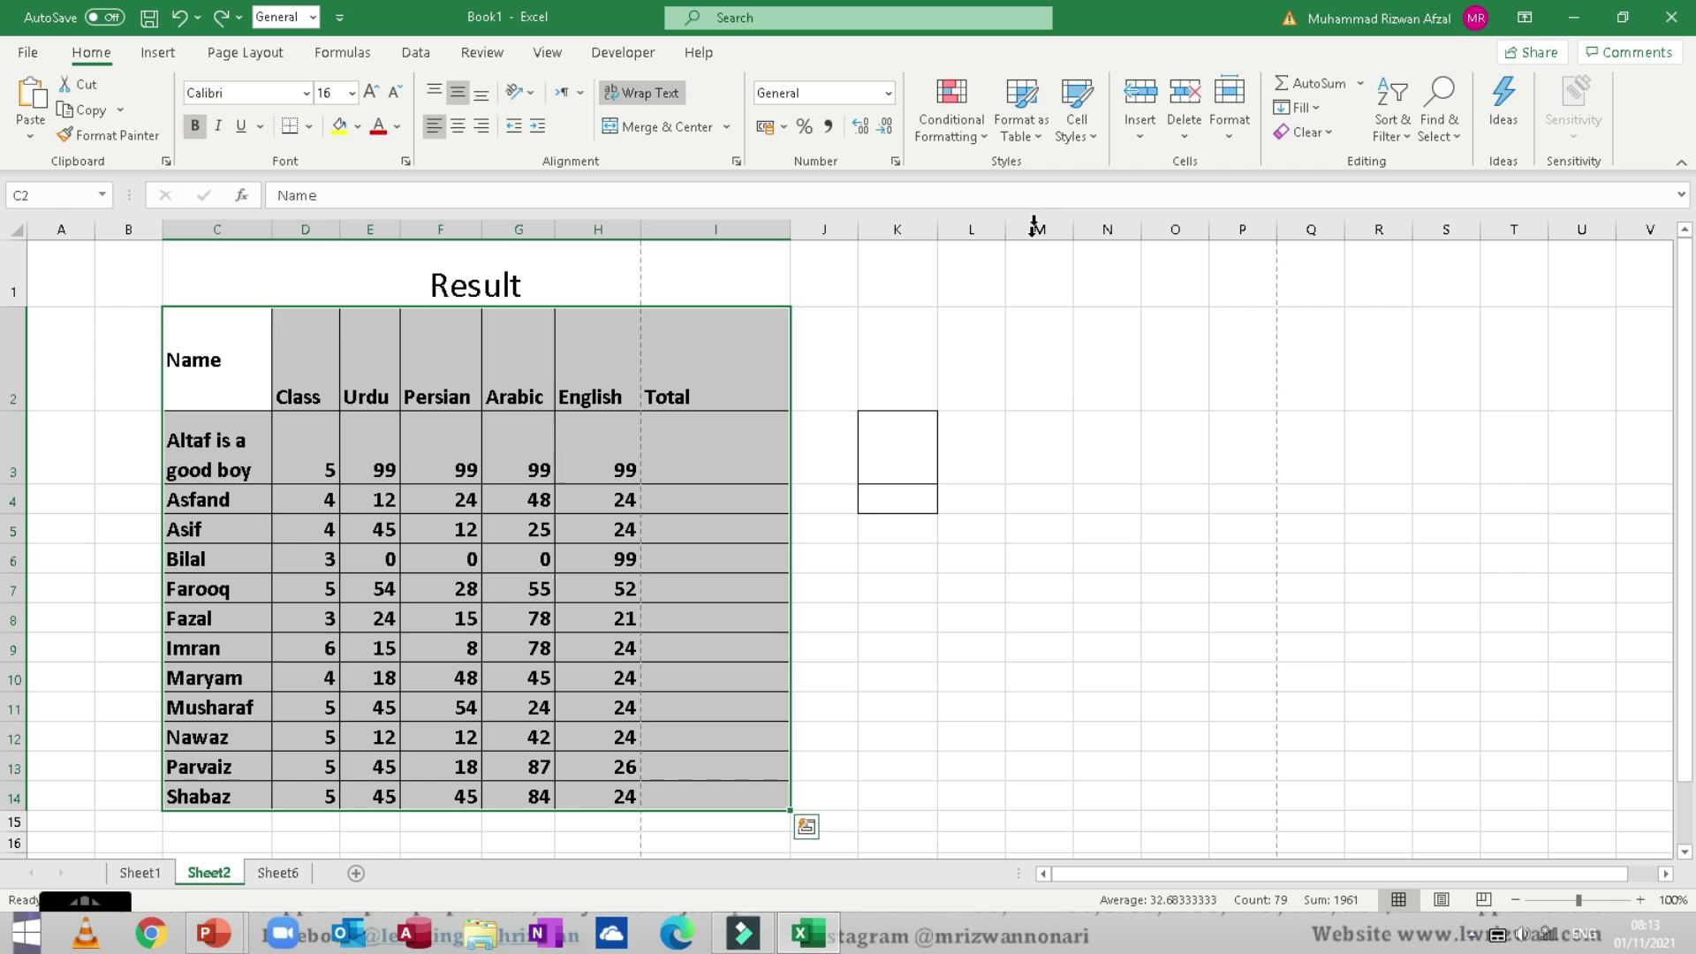
# Step: Examine the available cell styles and the options for inserting, deleting and formatting cells
pyautogui.click(1099, 134)
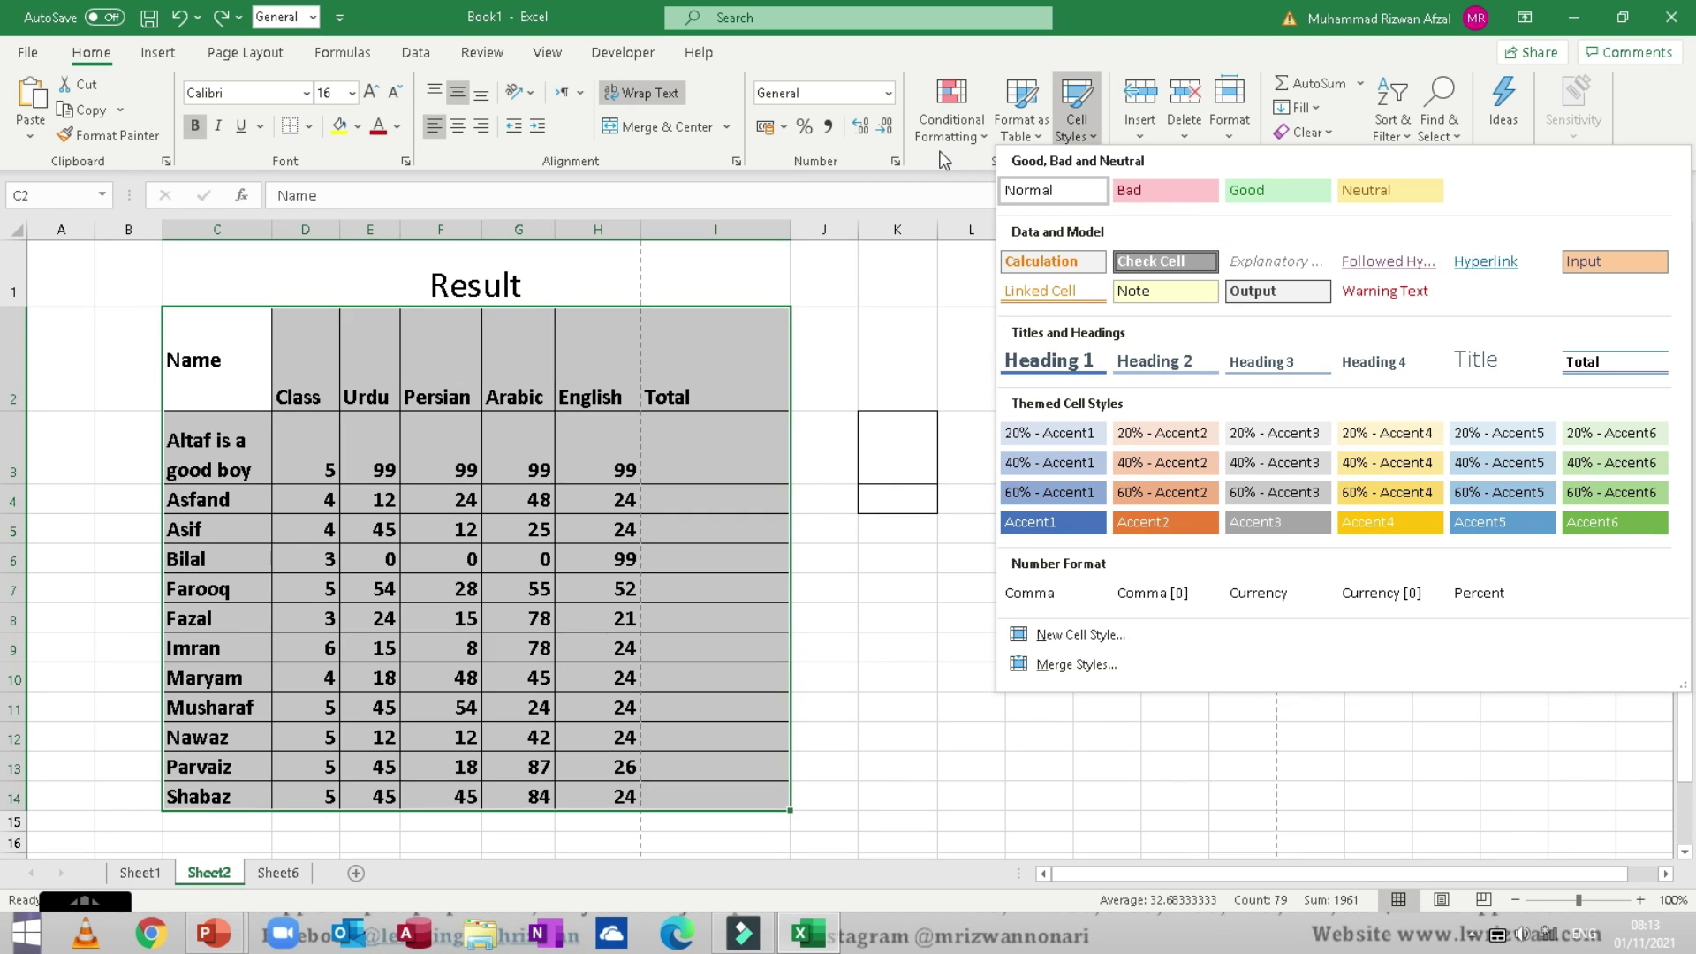
pyautogui.click(941, 156)
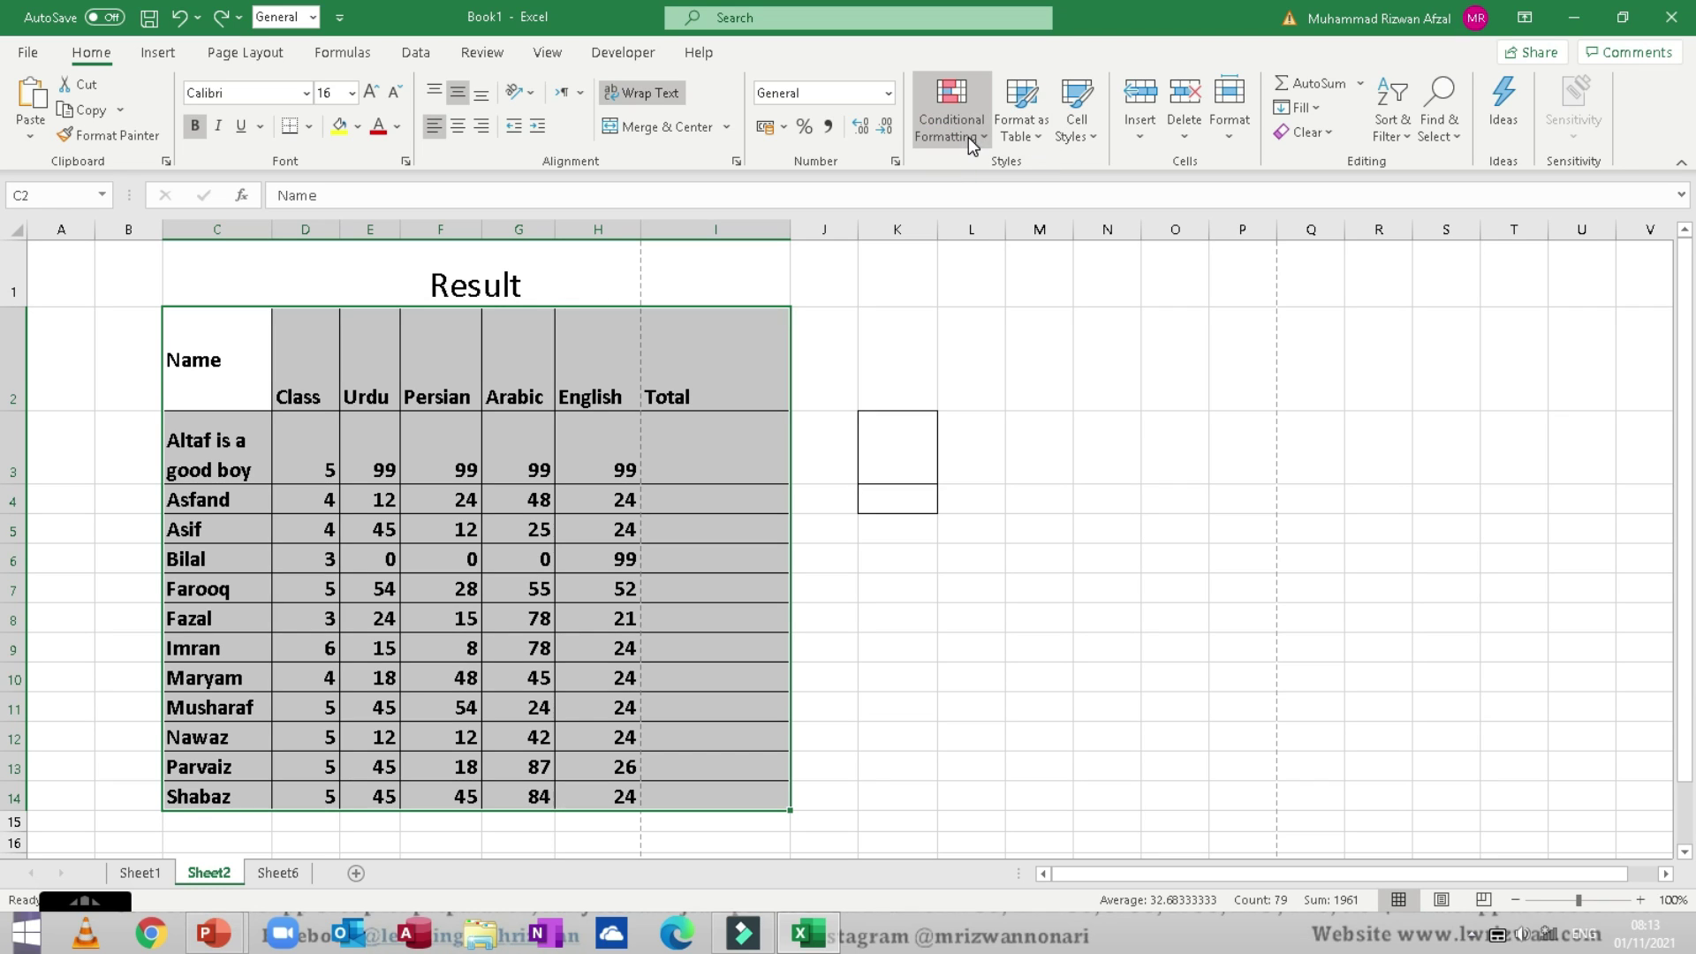
pyautogui.click(1085, 139)
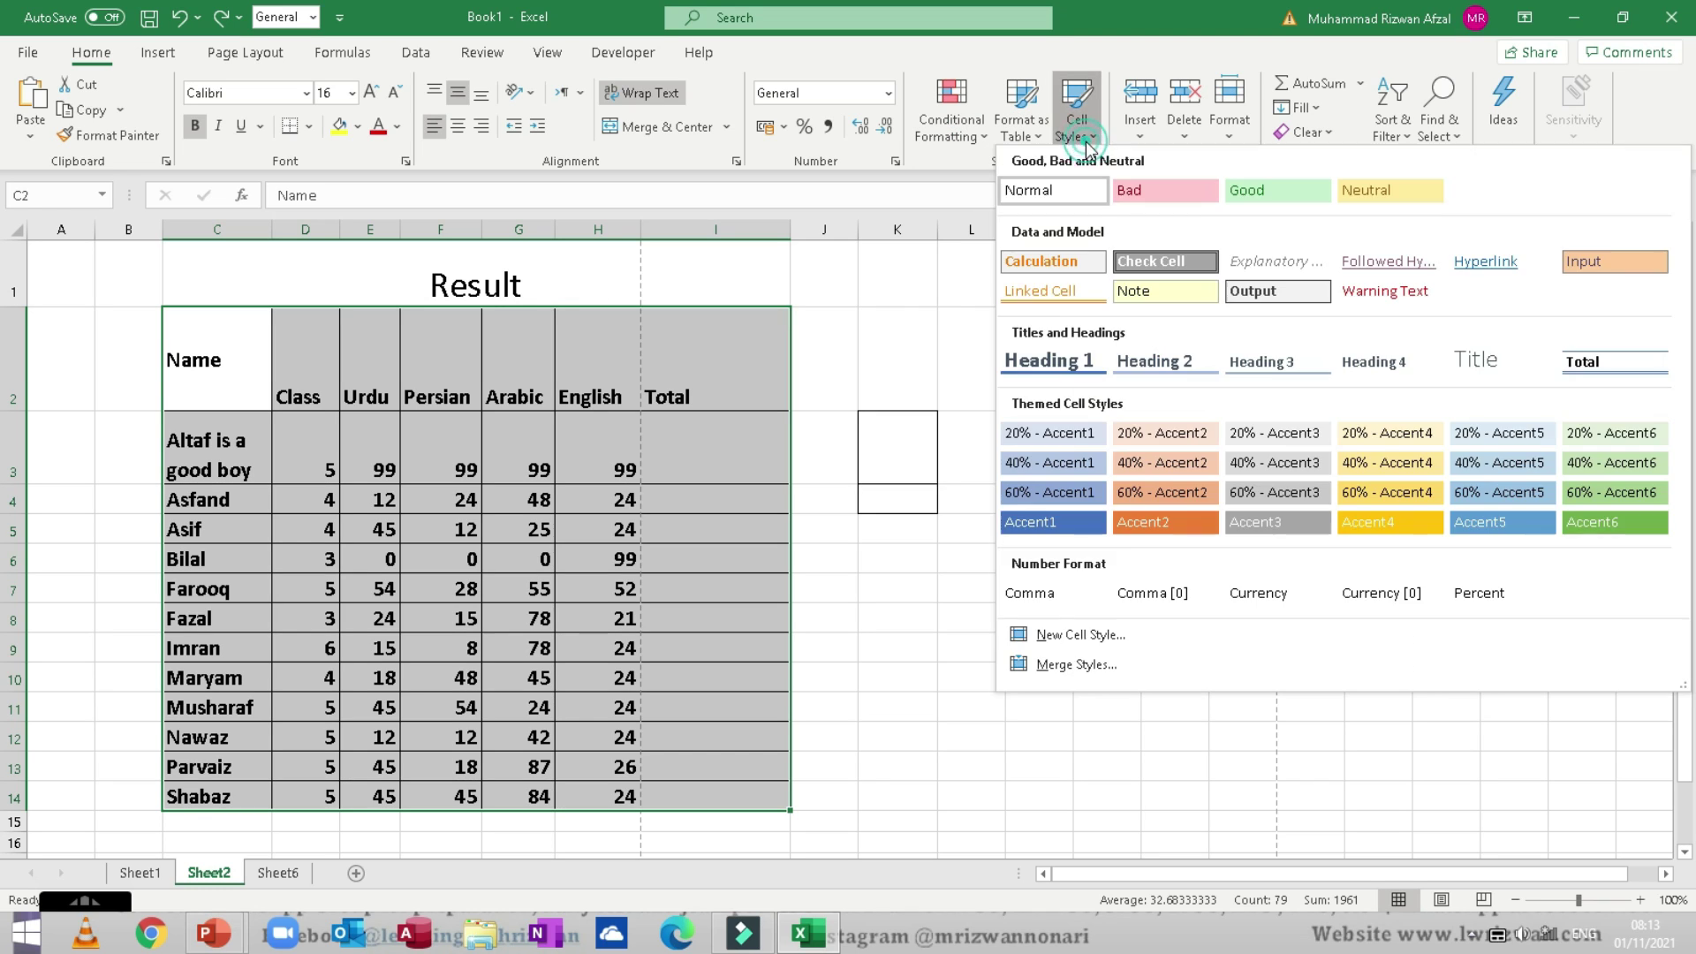
pyautogui.click(1143, 31)
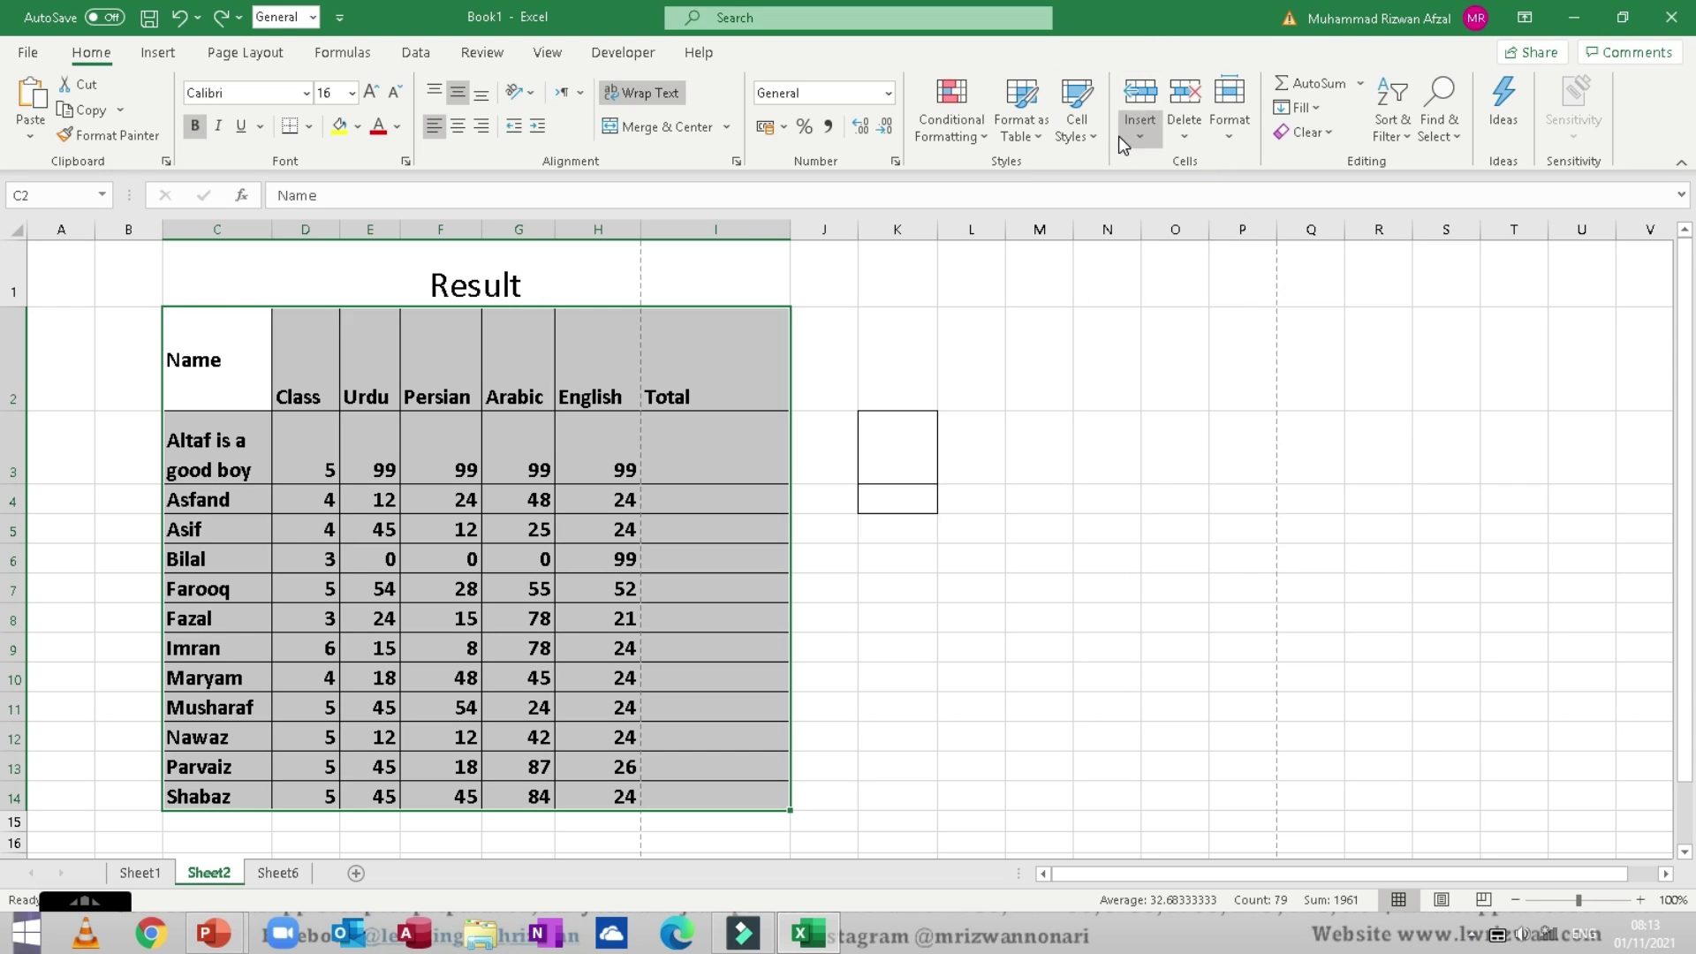
pyautogui.click(1140, 139)
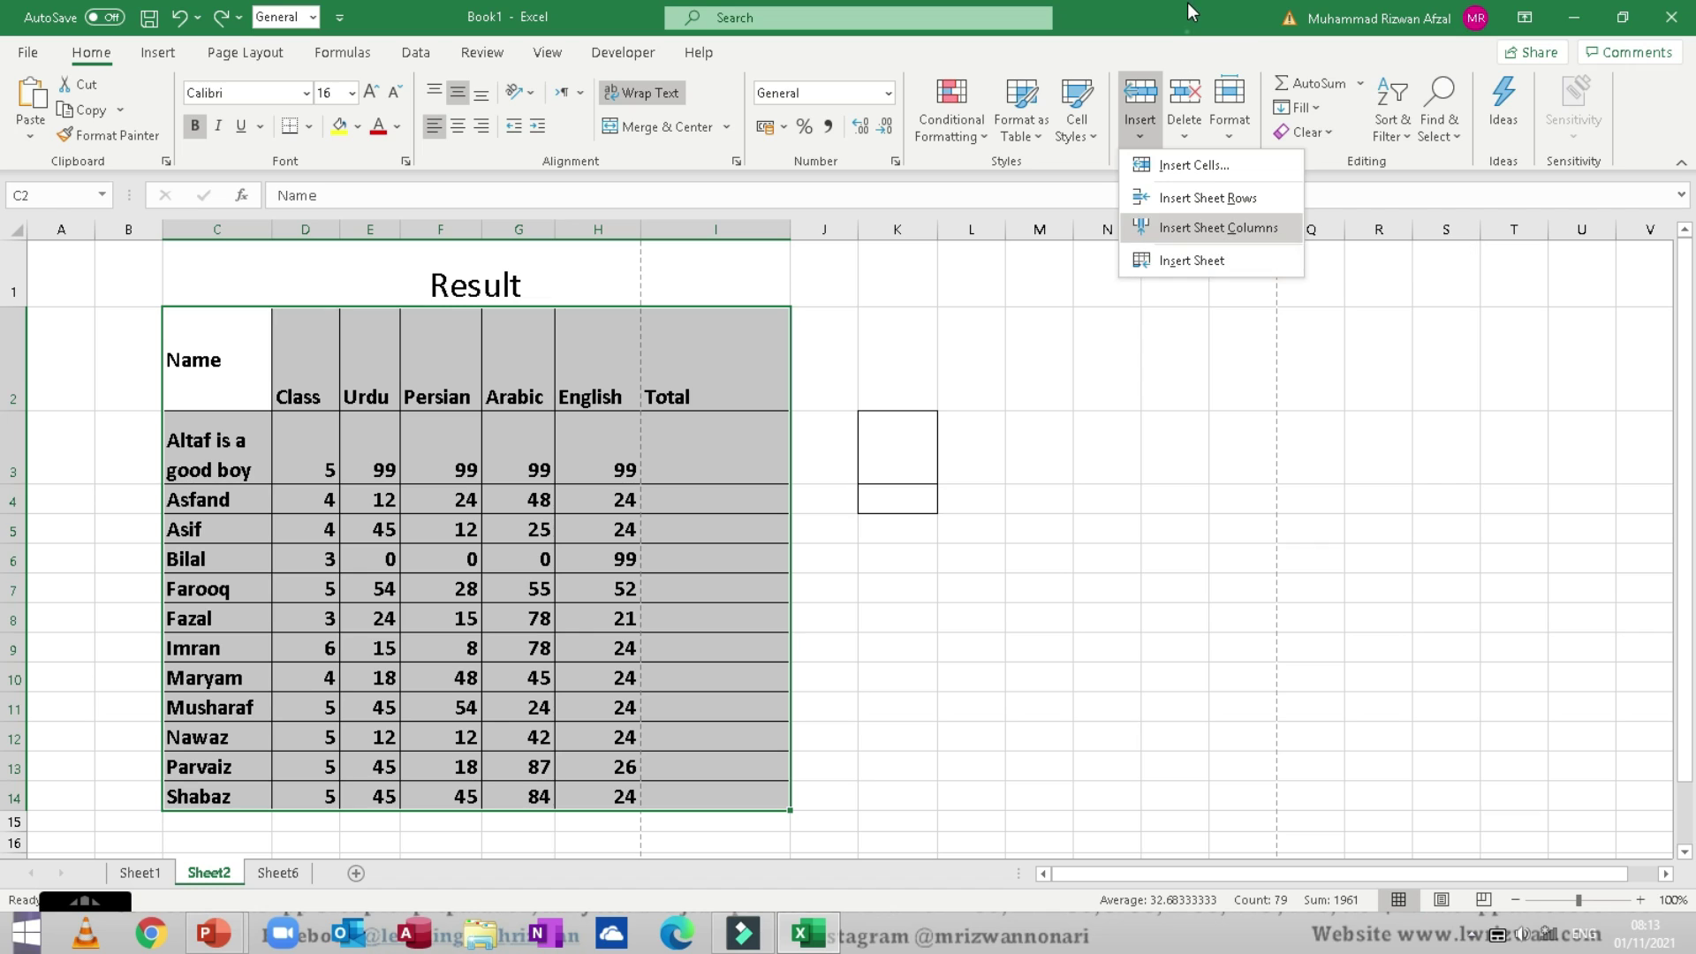
pyautogui.click(1185, 125)
pyautogui.click(1189, 133)
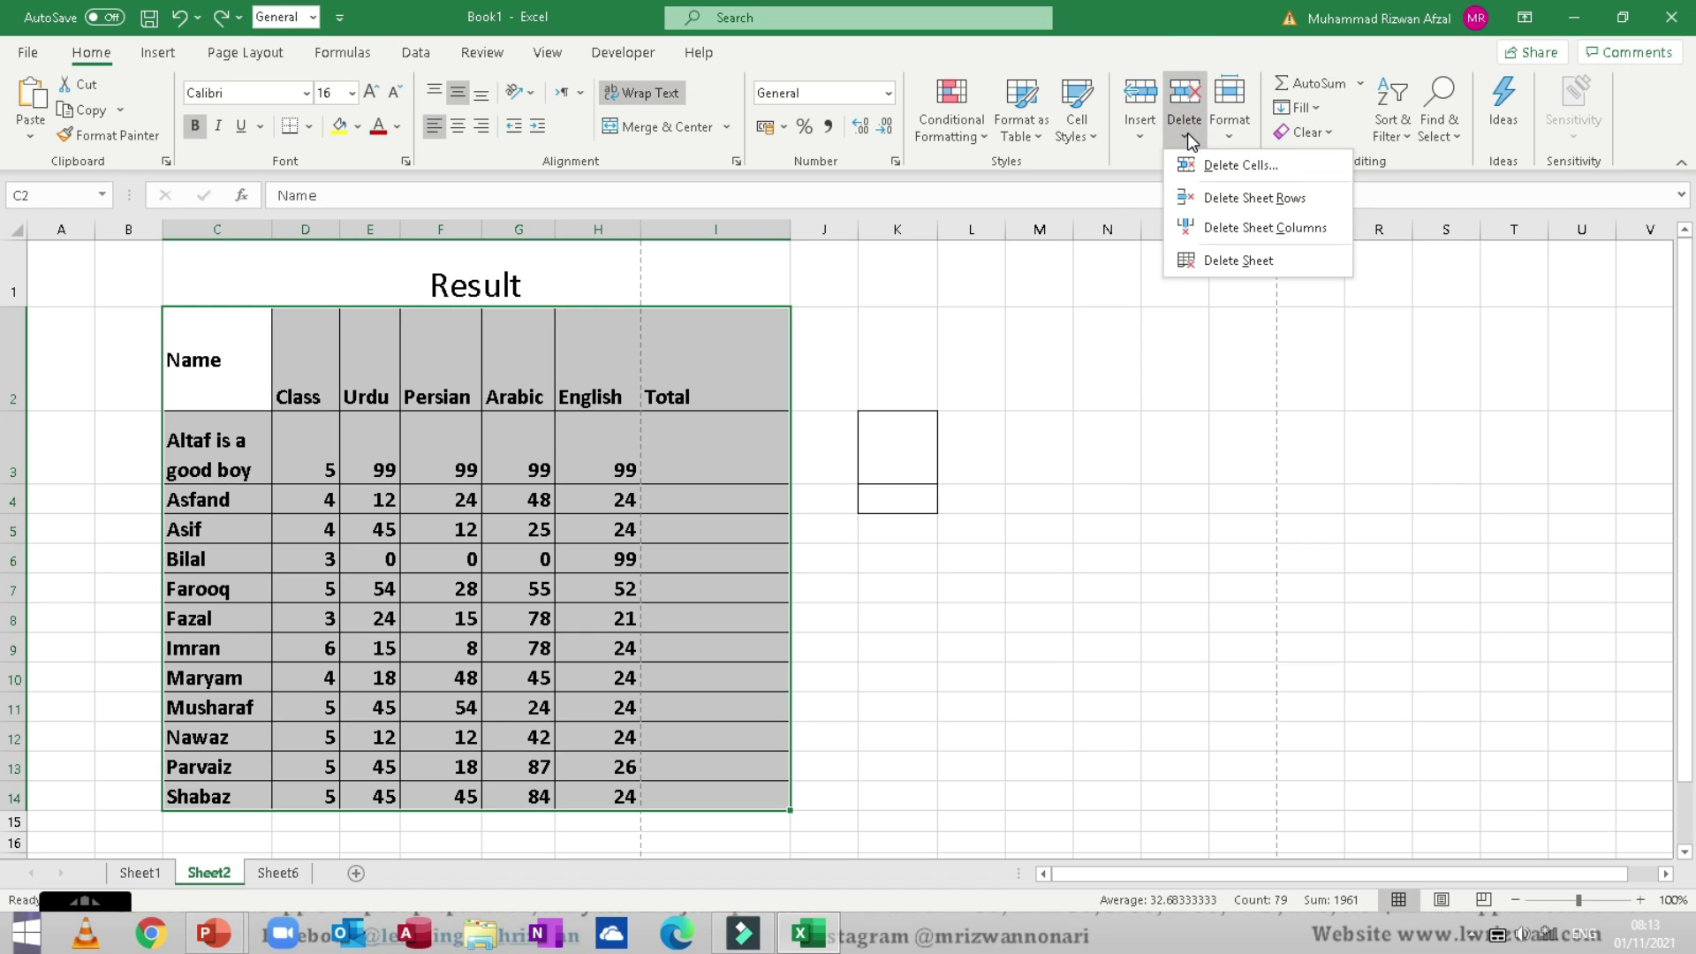
pyautogui.click(1191, 5)
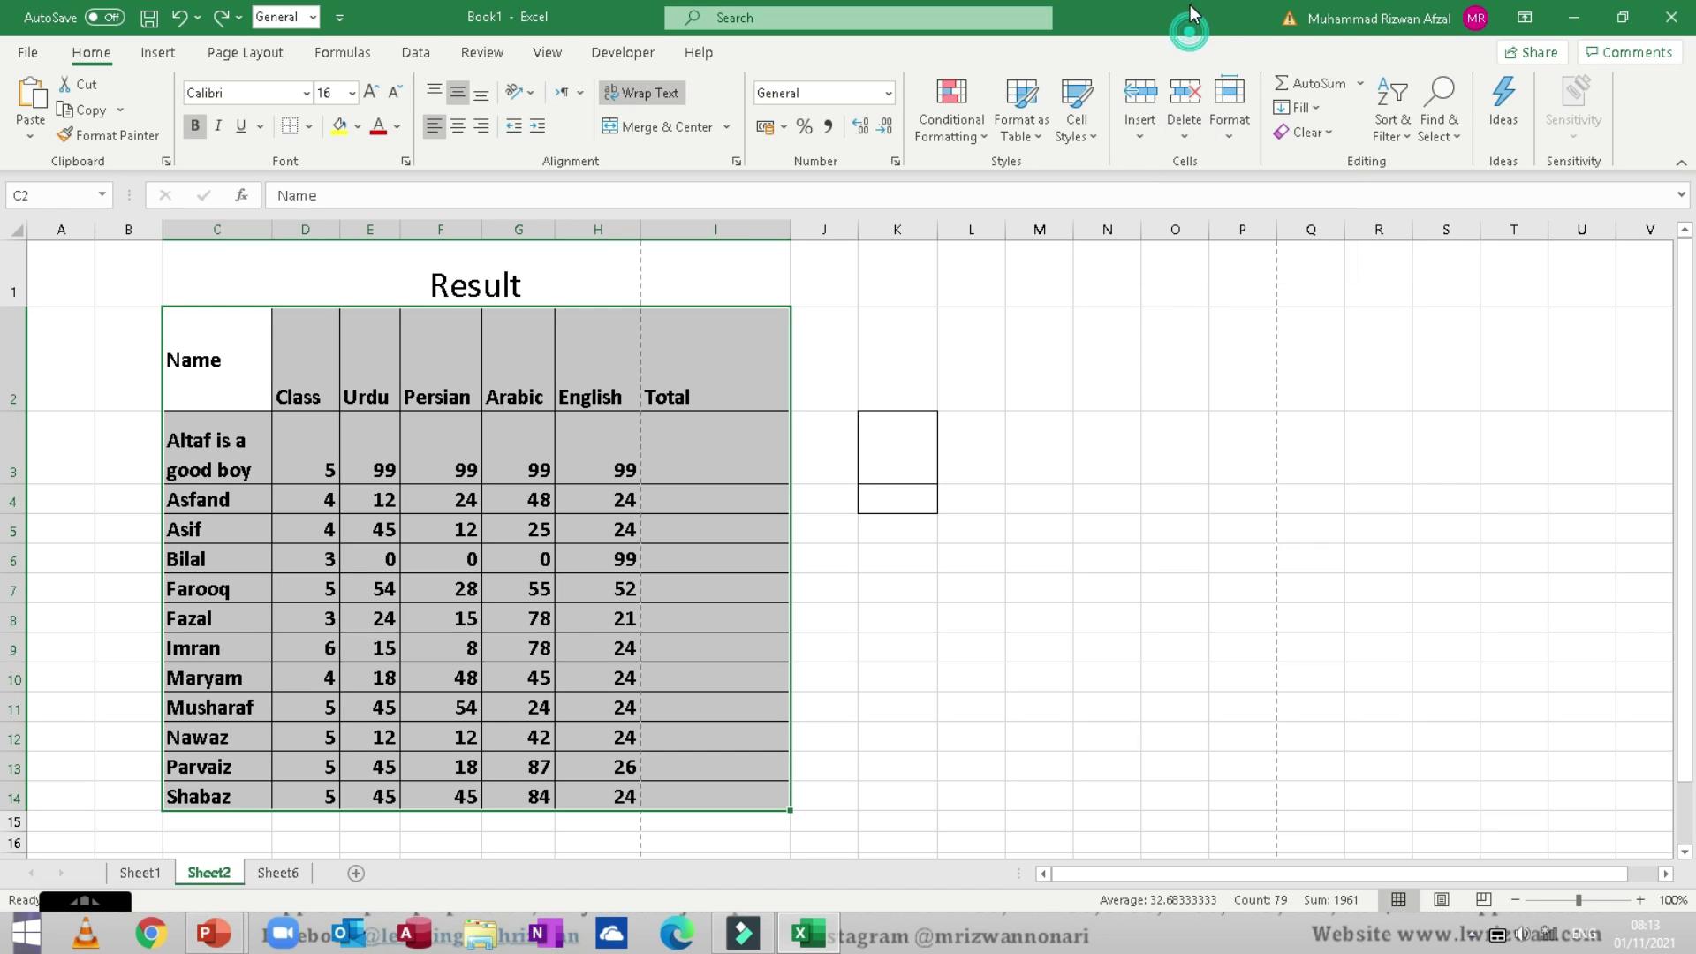
pyautogui.click(1235, 140)
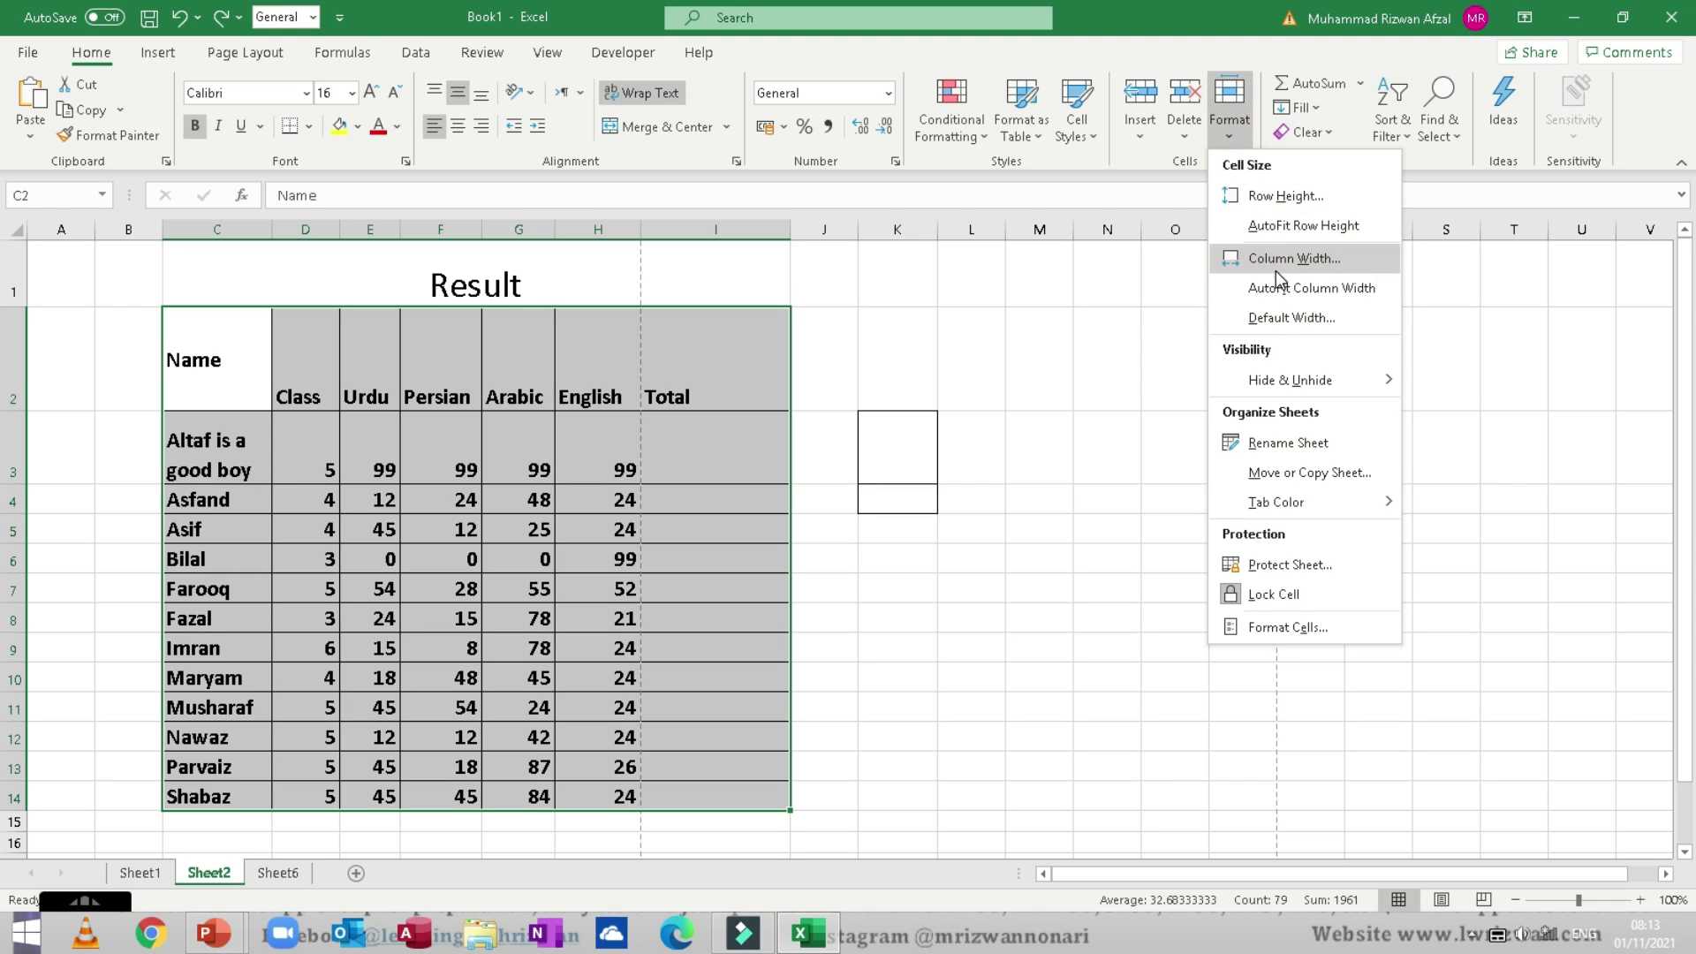
pyautogui.moveTo(1285, 389)
pyautogui.click(1138, 360)
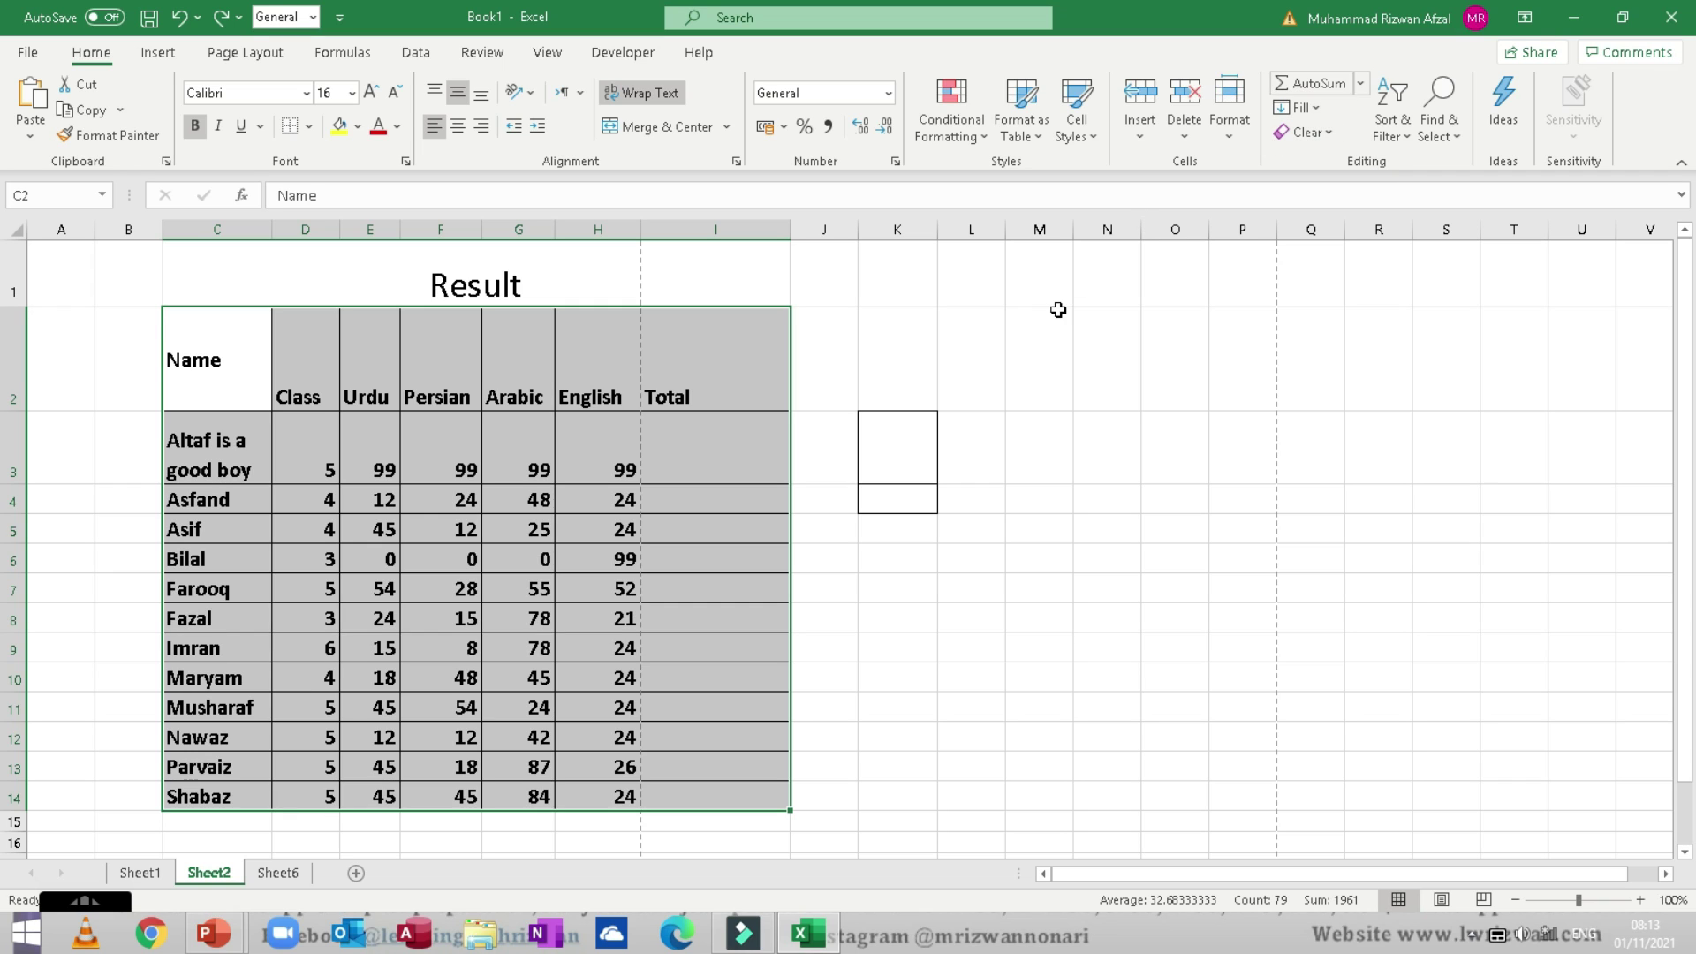
# Step: Calculate the totals in I3 and I4 with AutoSum, adding the values in columns D to H of each row
pyautogui.click(692, 466)
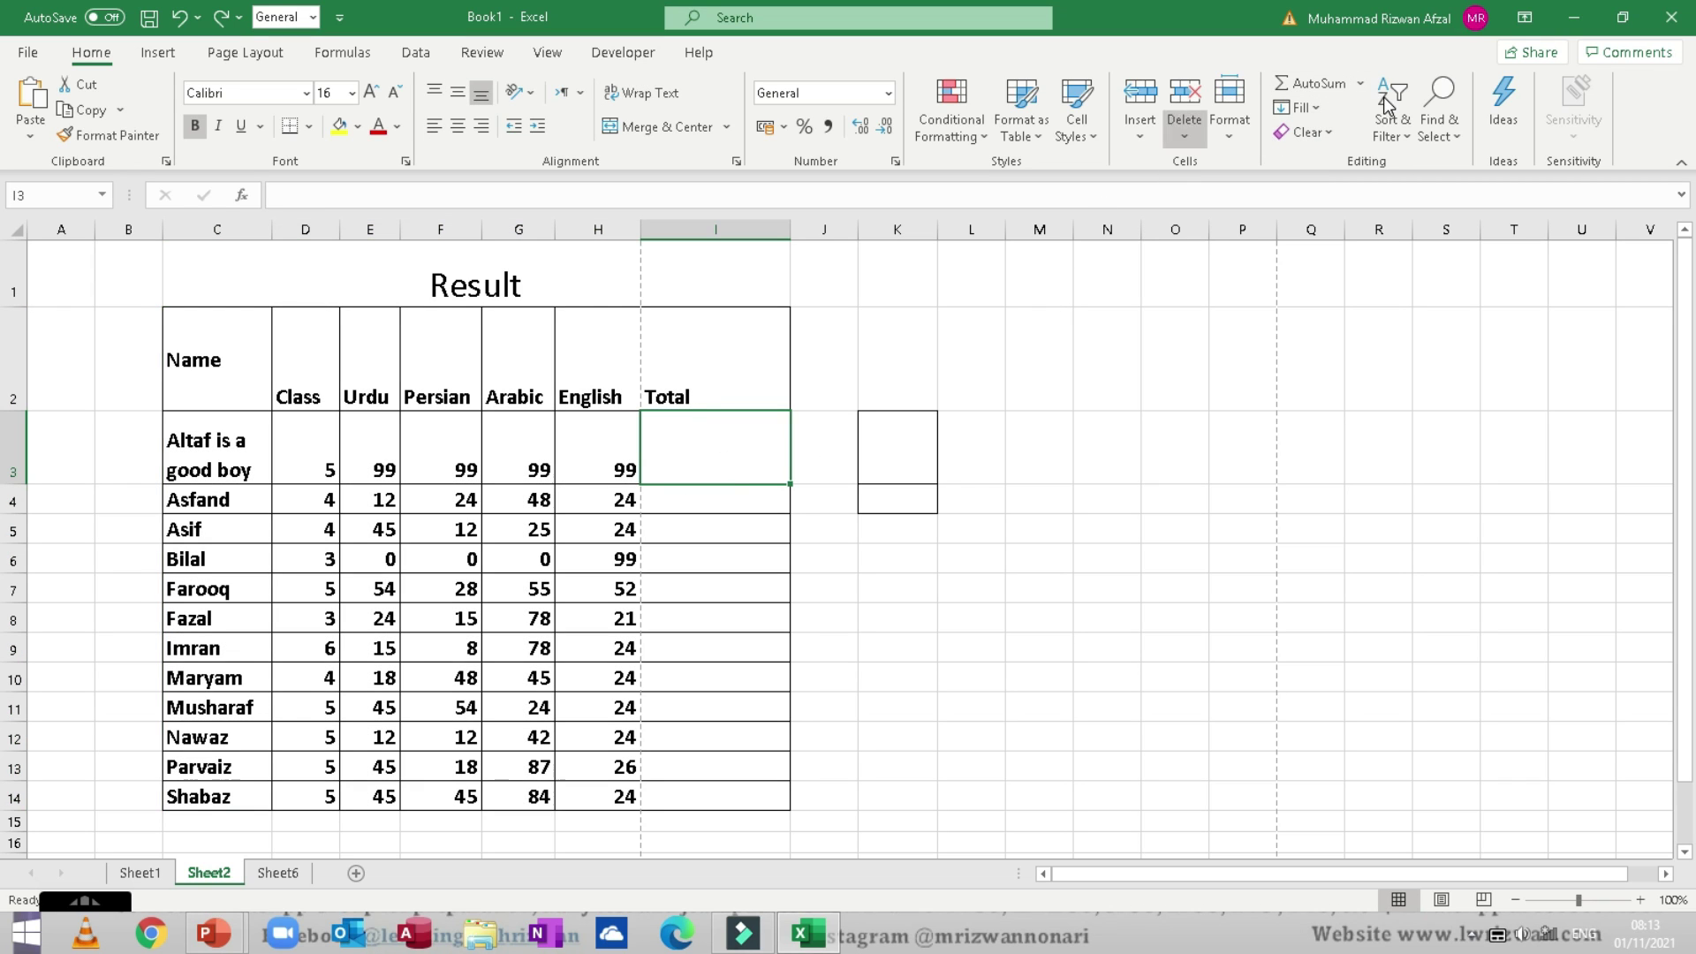
pyautogui.click(1302, 89)
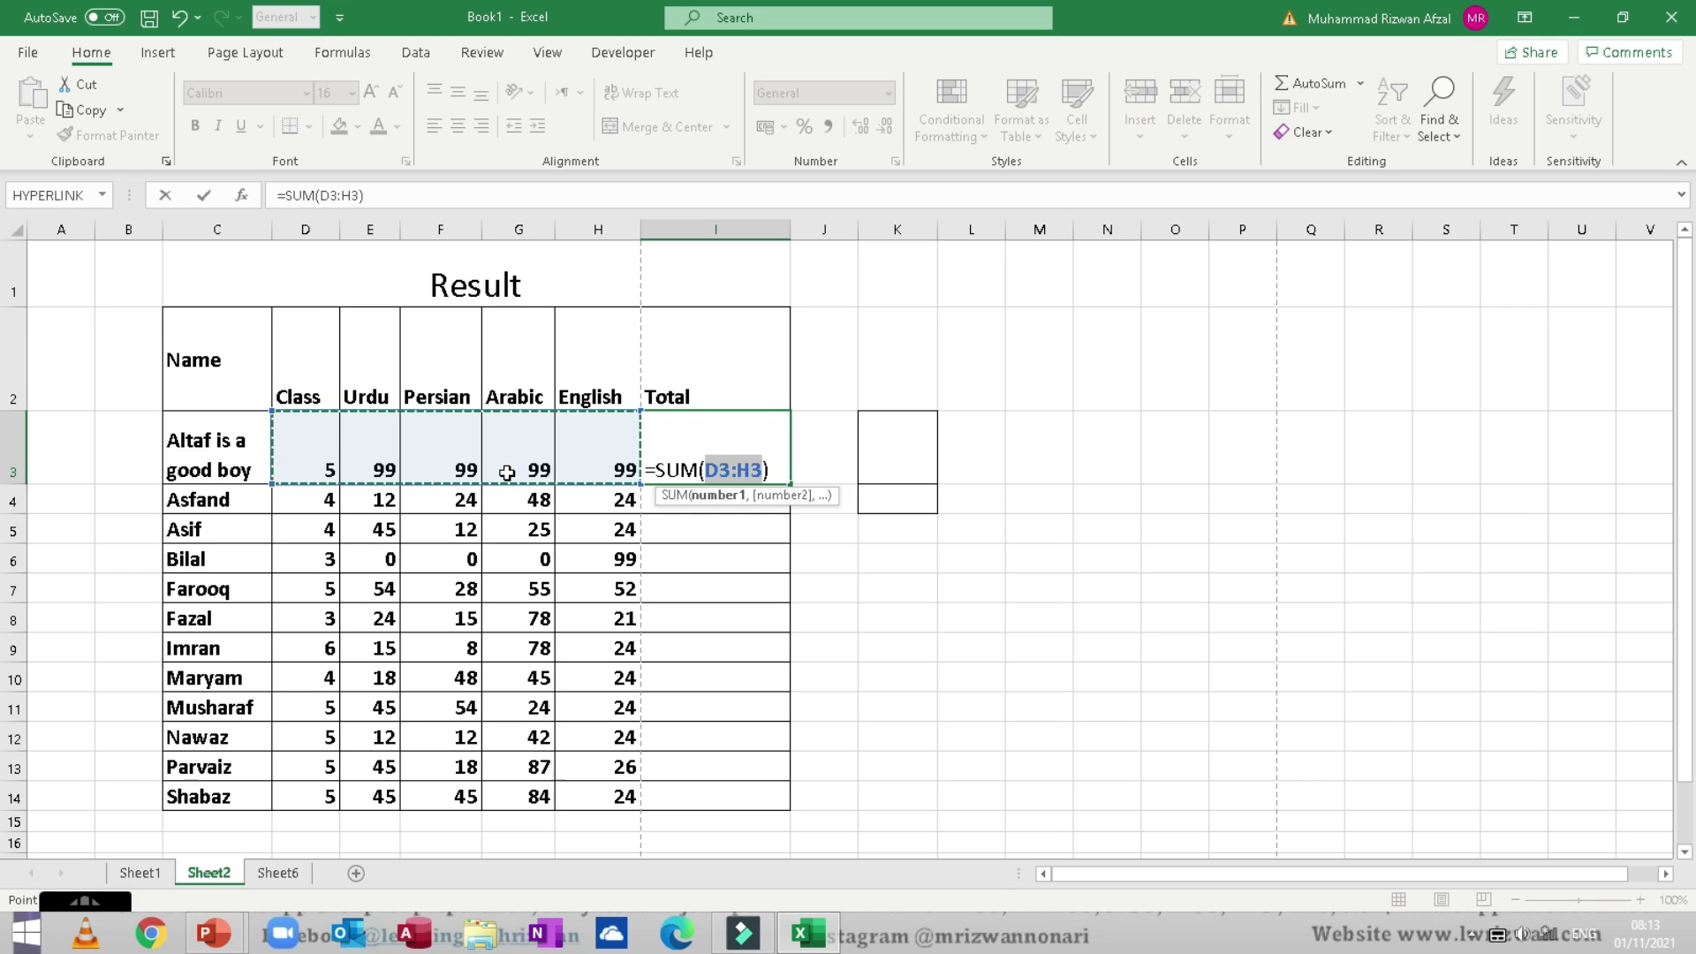
pyautogui.press('Return')
pyautogui.click(740, 442)
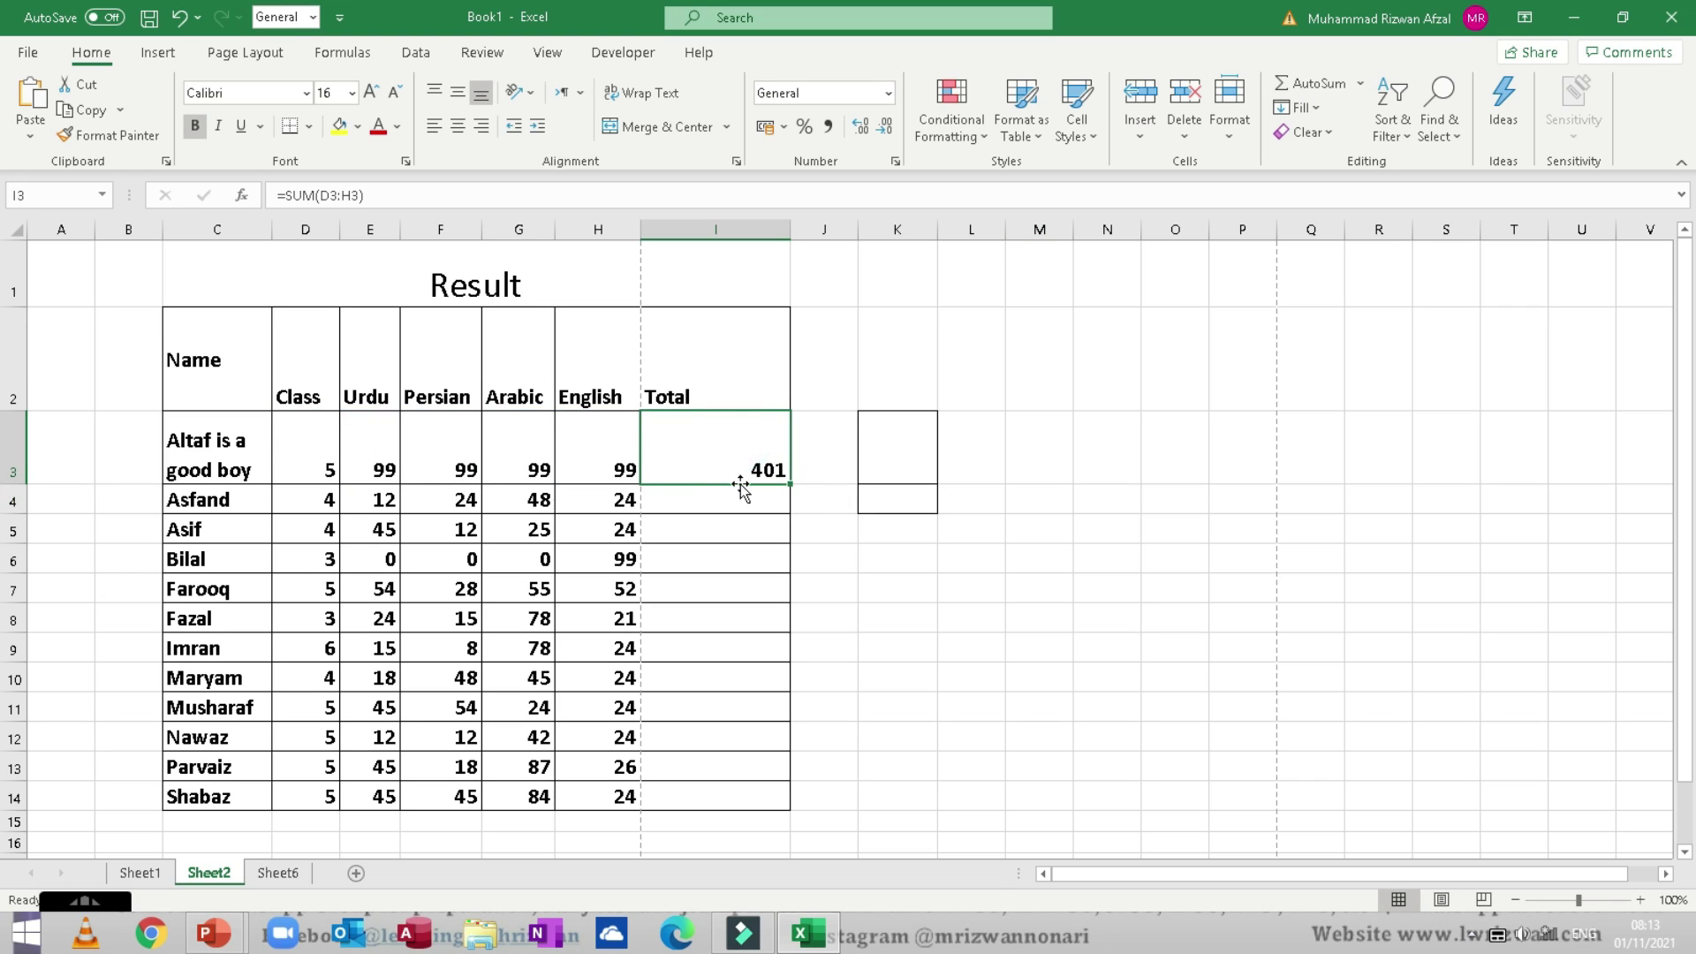
pyautogui.click(743, 499)
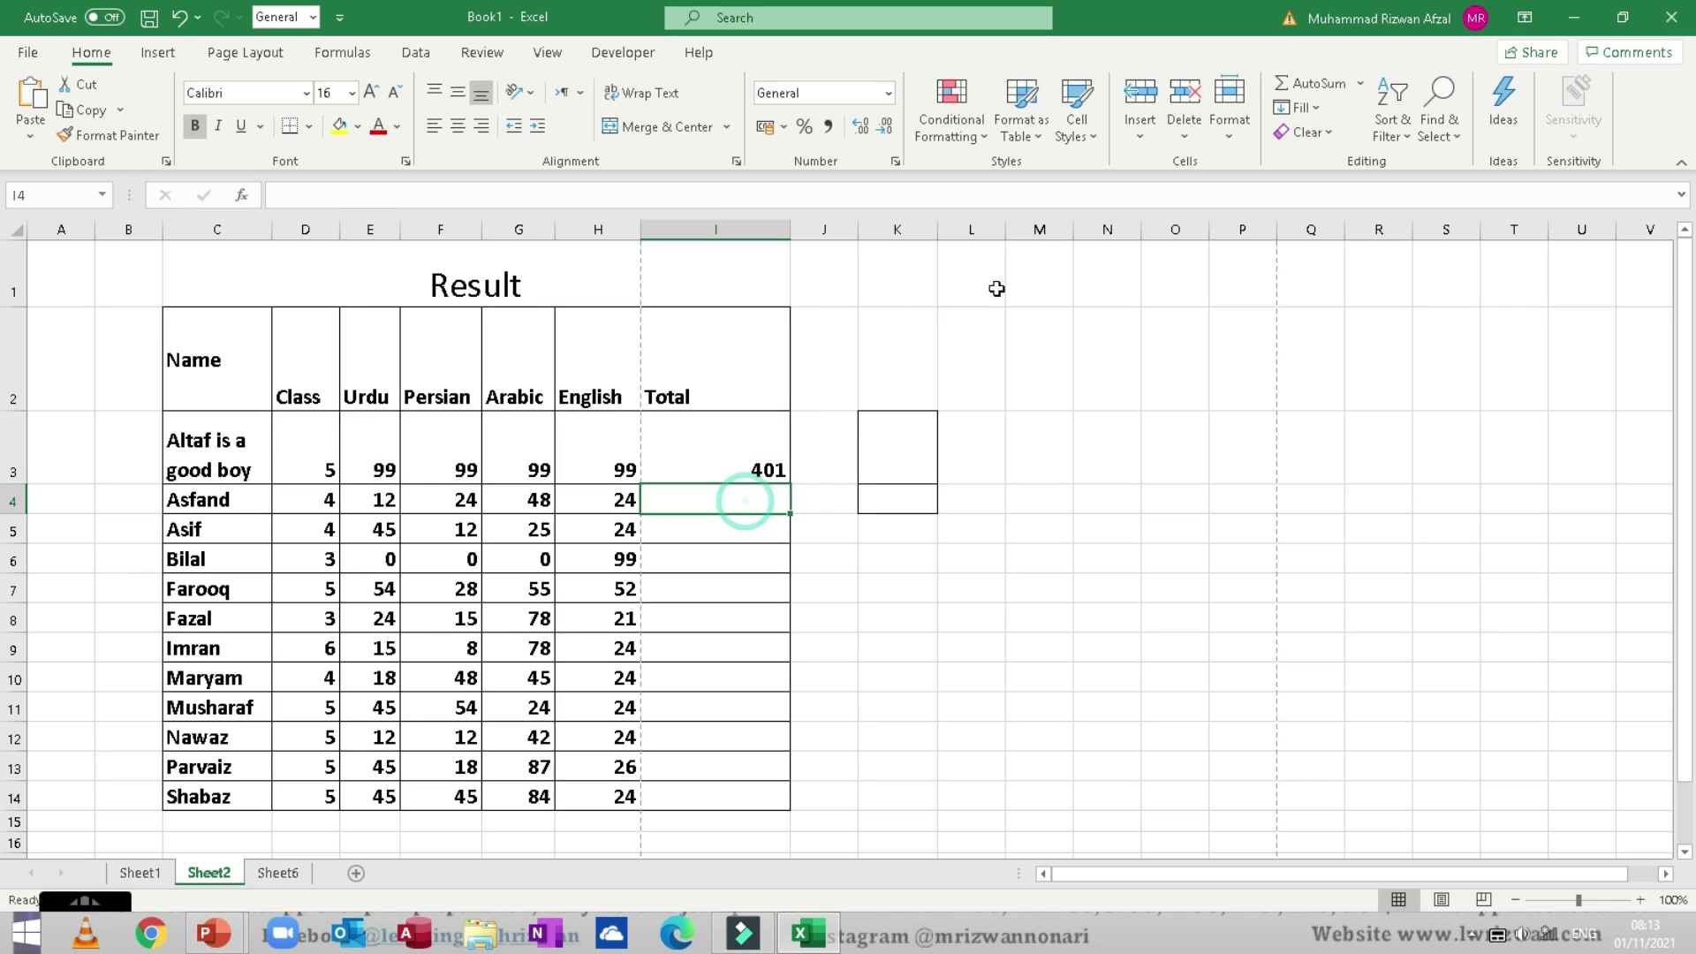
pyautogui.click(1296, 82)
pyautogui.press('Return')
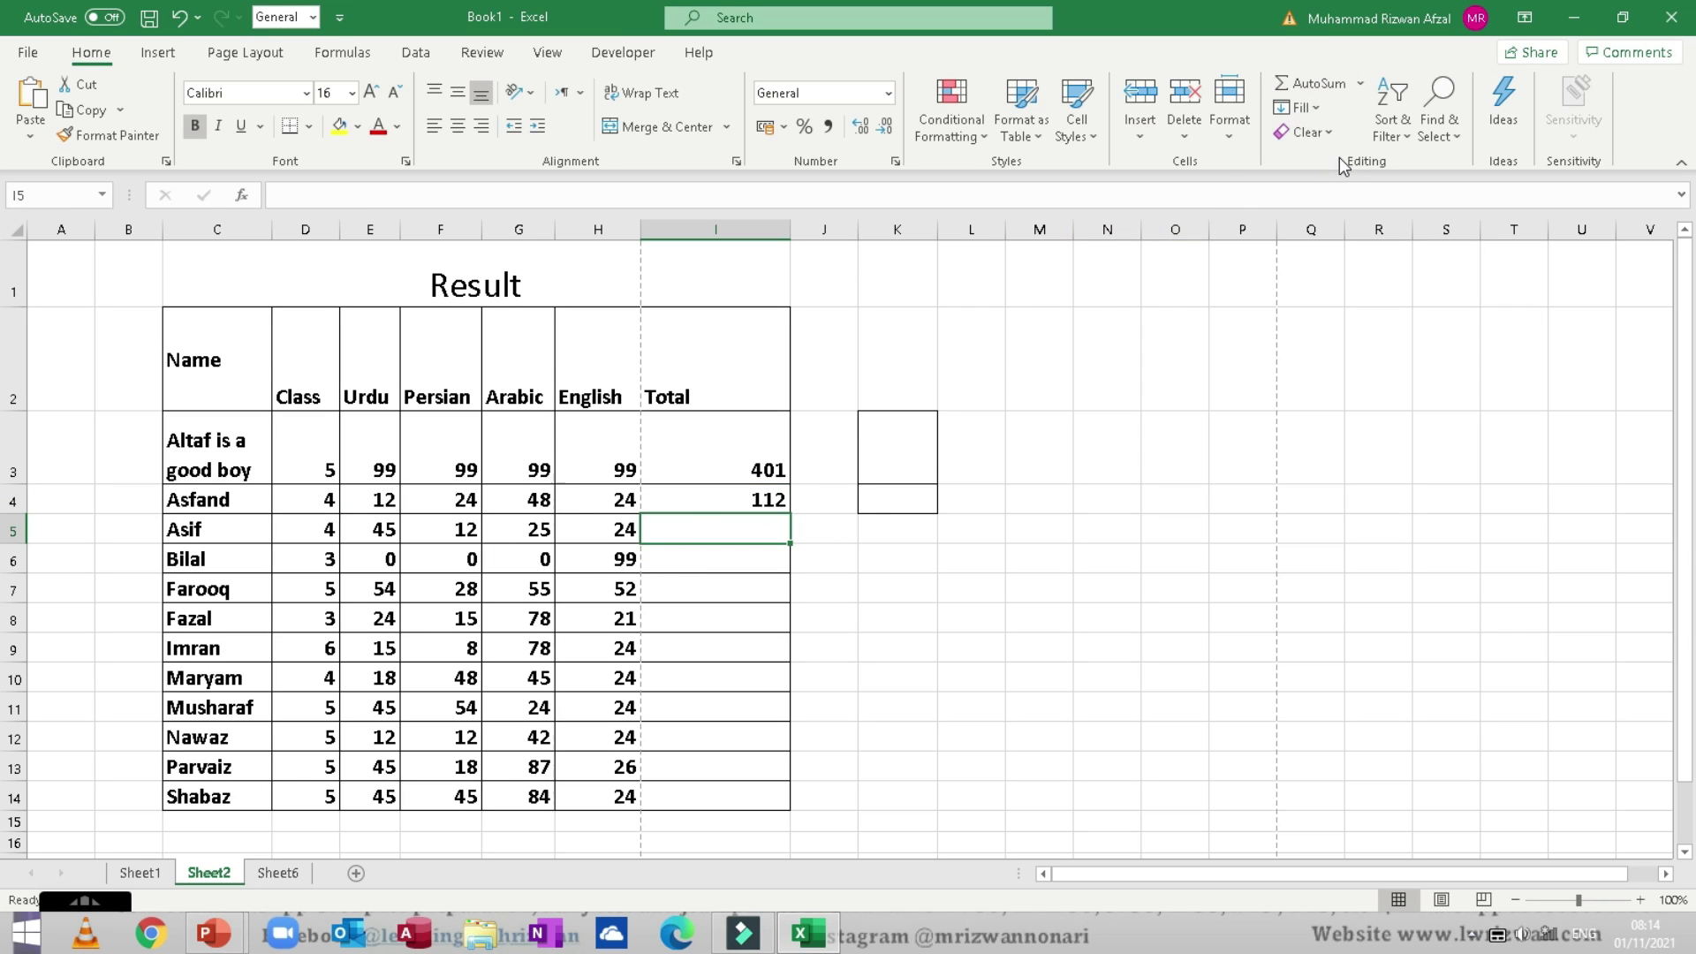
# Step: Fill the SUM formula down the Total column through cells I5 to I14
pyautogui.click(1314, 108)
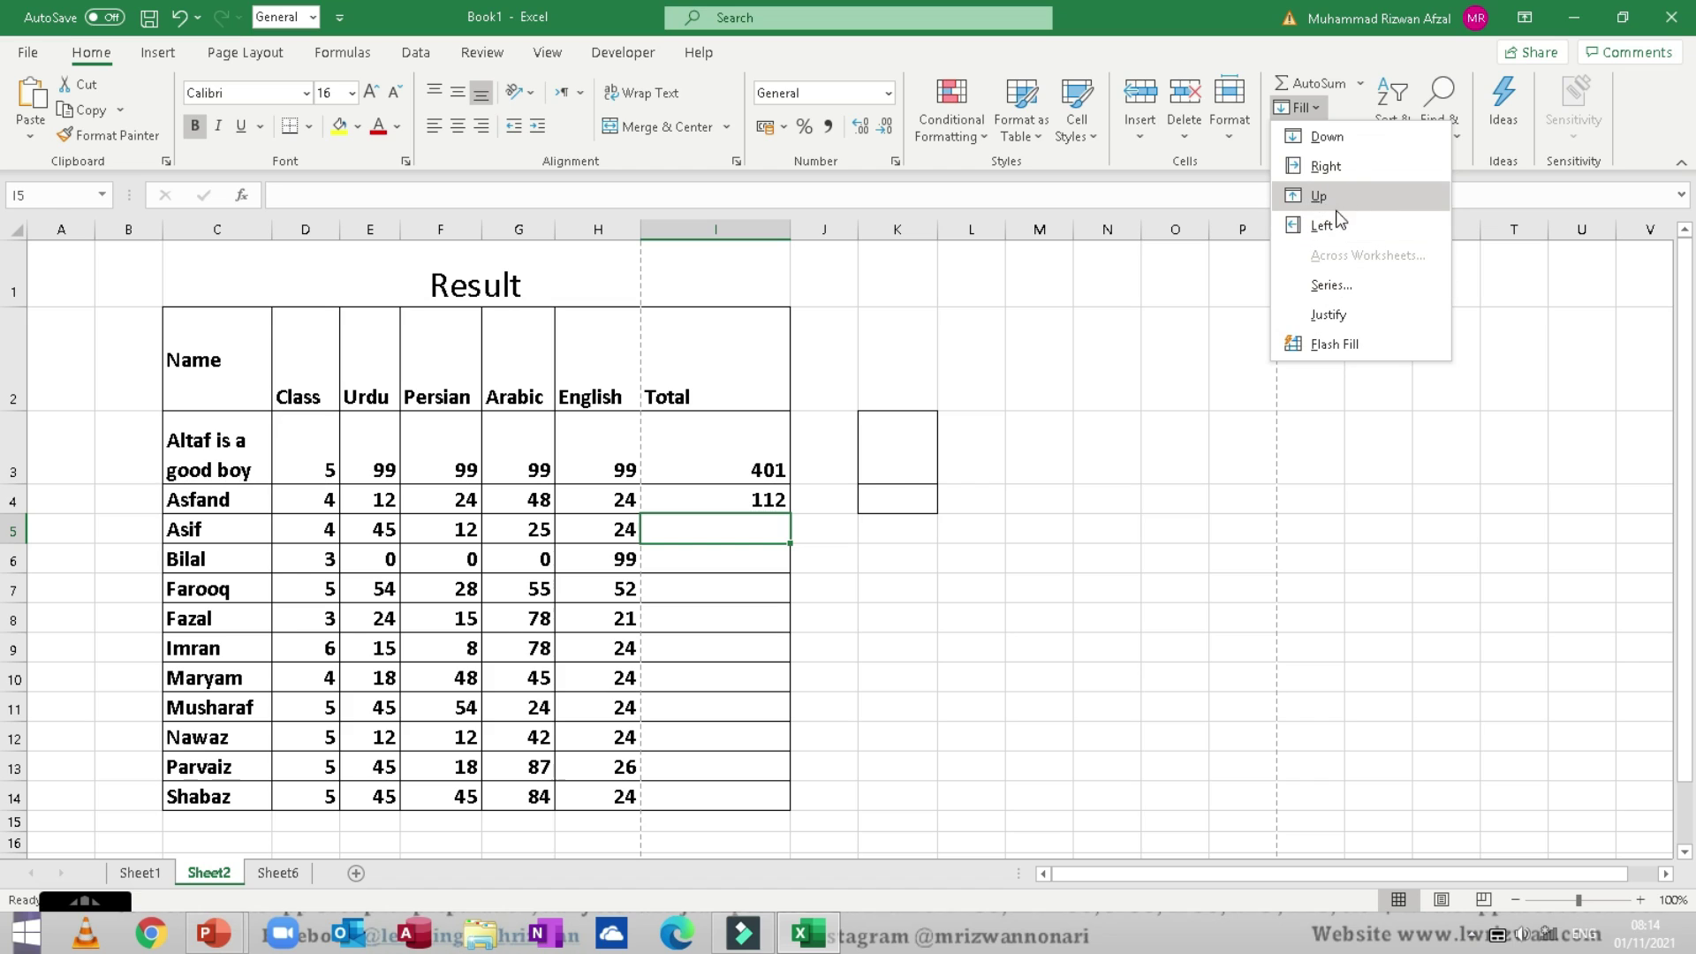
pyautogui.click(1335, 138)
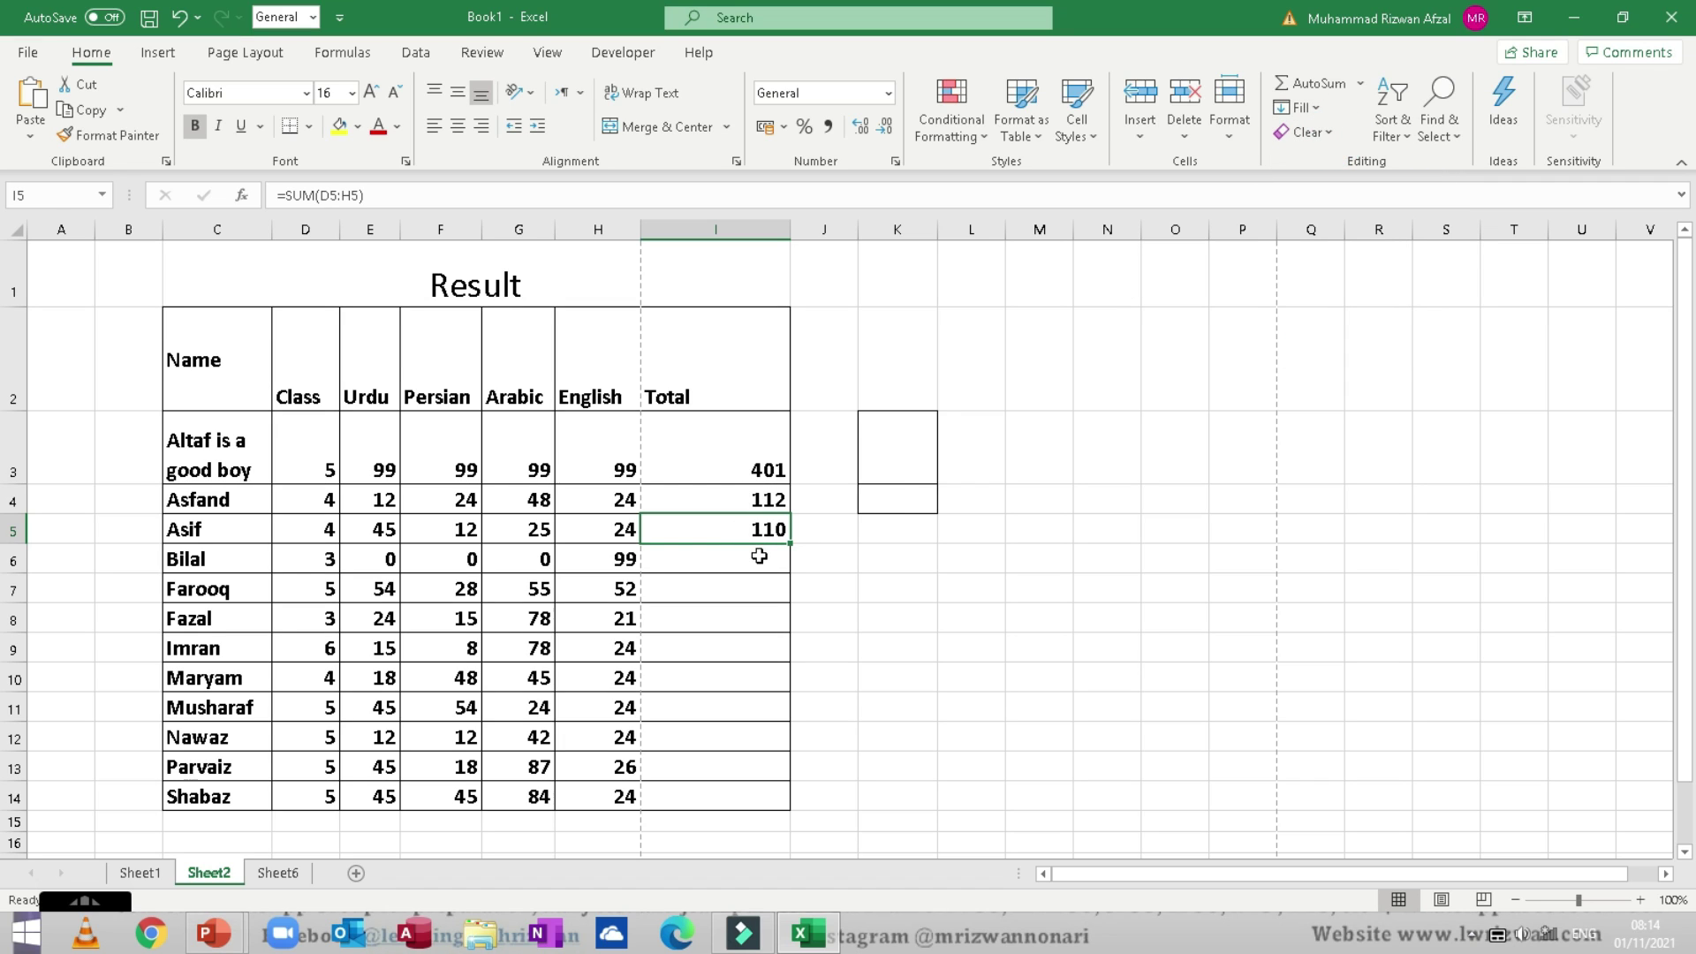
pyautogui.moveTo(758, 555); pyautogui.dragTo(739, 788)
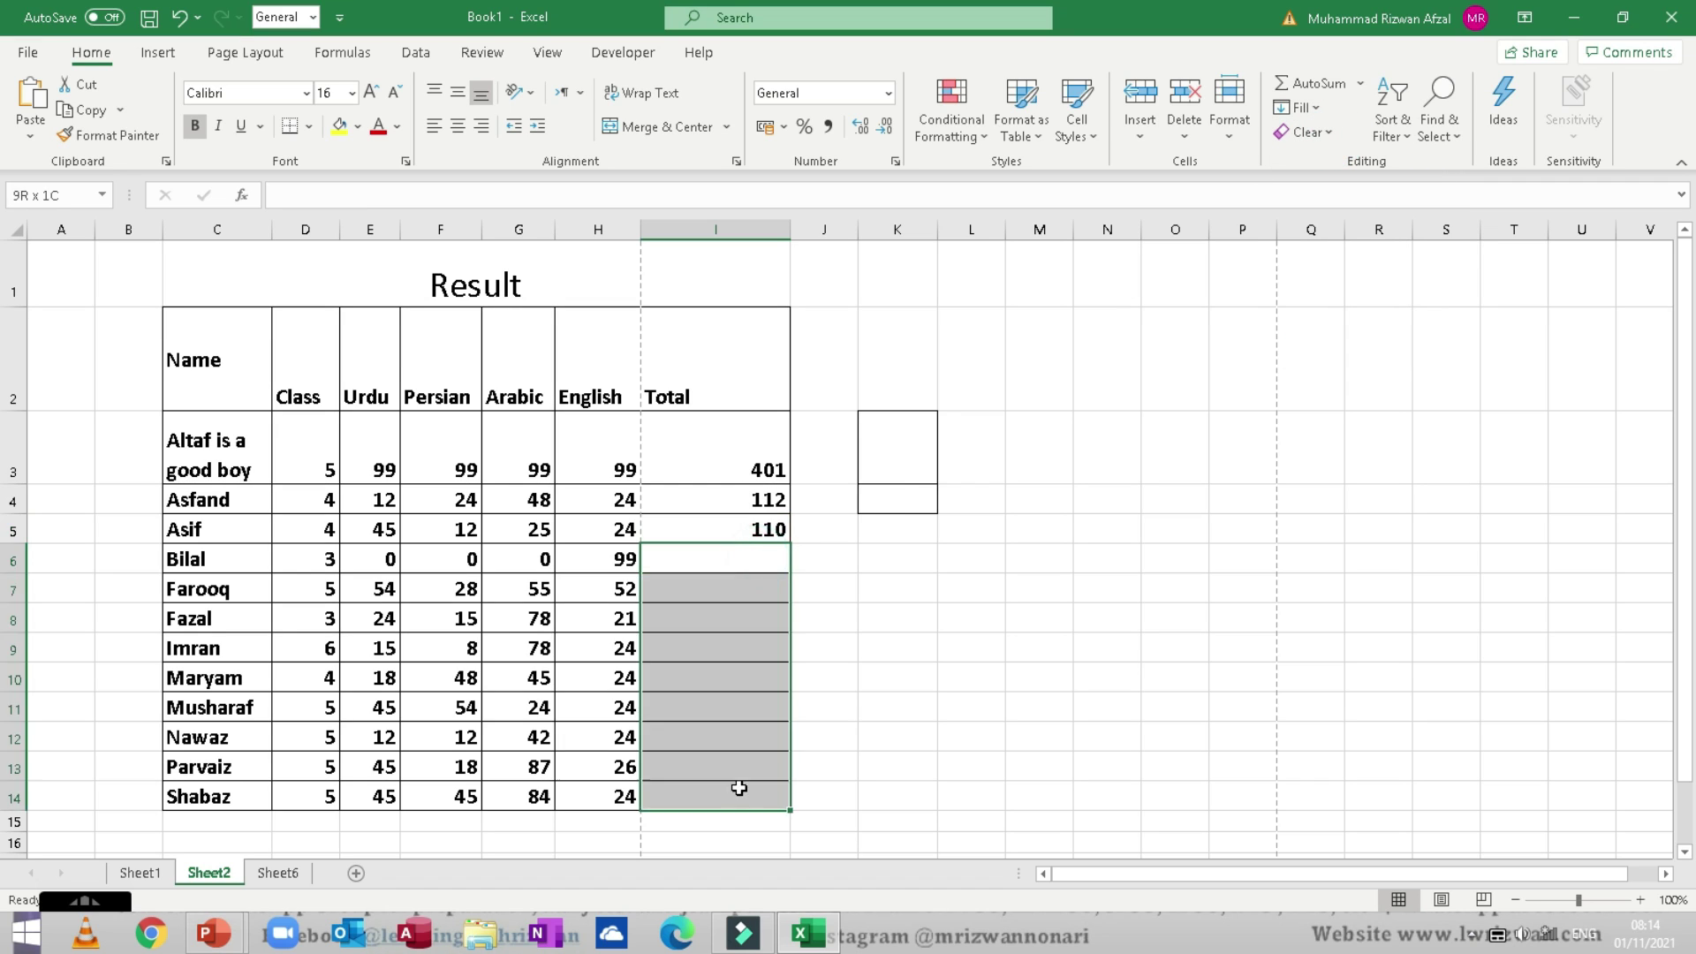
pyautogui.click(1311, 112)
pyautogui.click(1328, 136)
pyautogui.moveTo(762, 530); pyautogui.dragTo(749, 802)
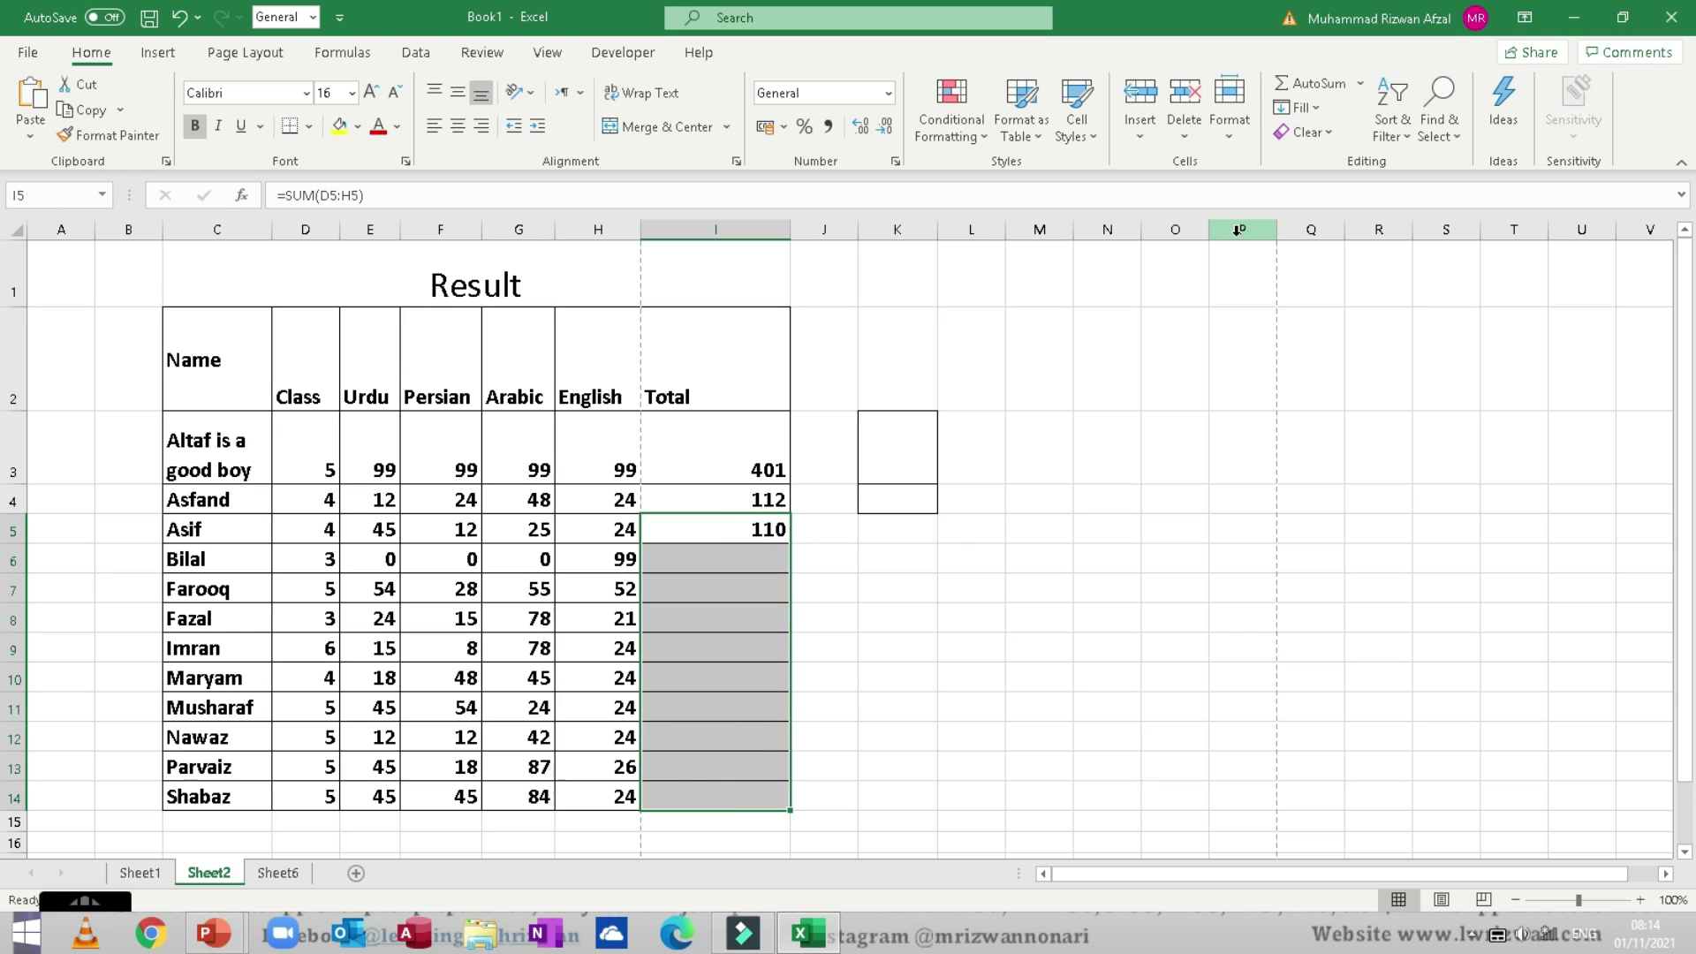
pyautogui.click(1297, 109)
pyautogui.click(1321, 134)
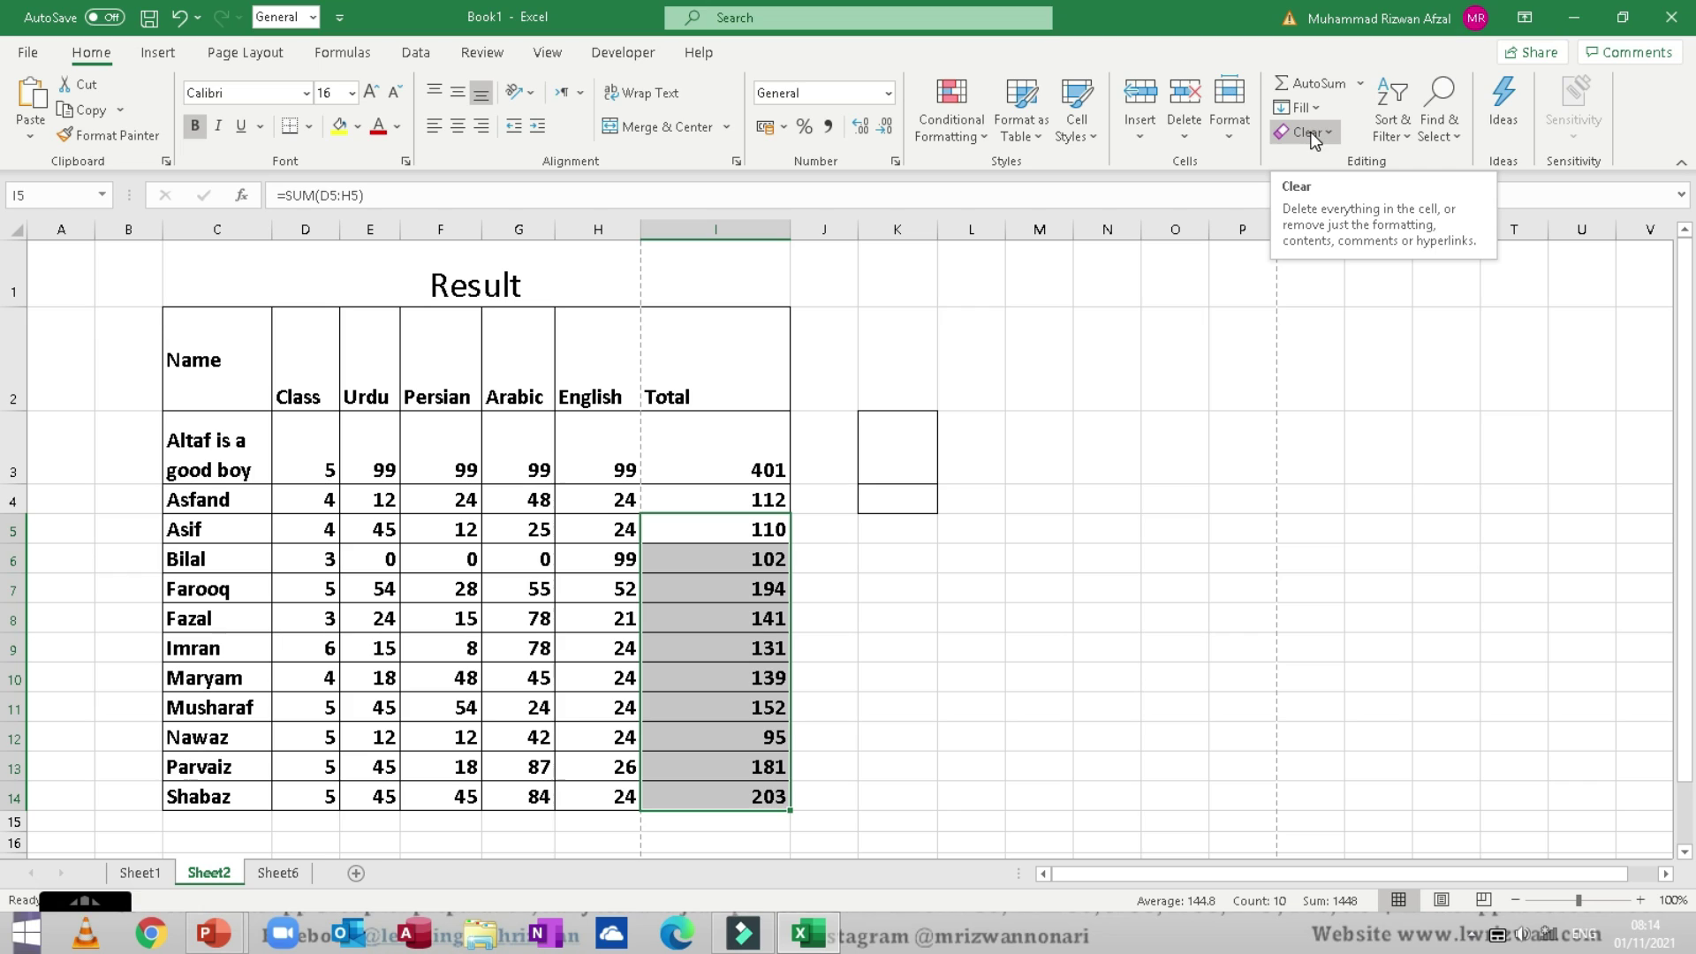
# Step: Add filters to the header row C2:I2 and sort the table by Total from largest to smallest
pyautogui.click(1399, 133)
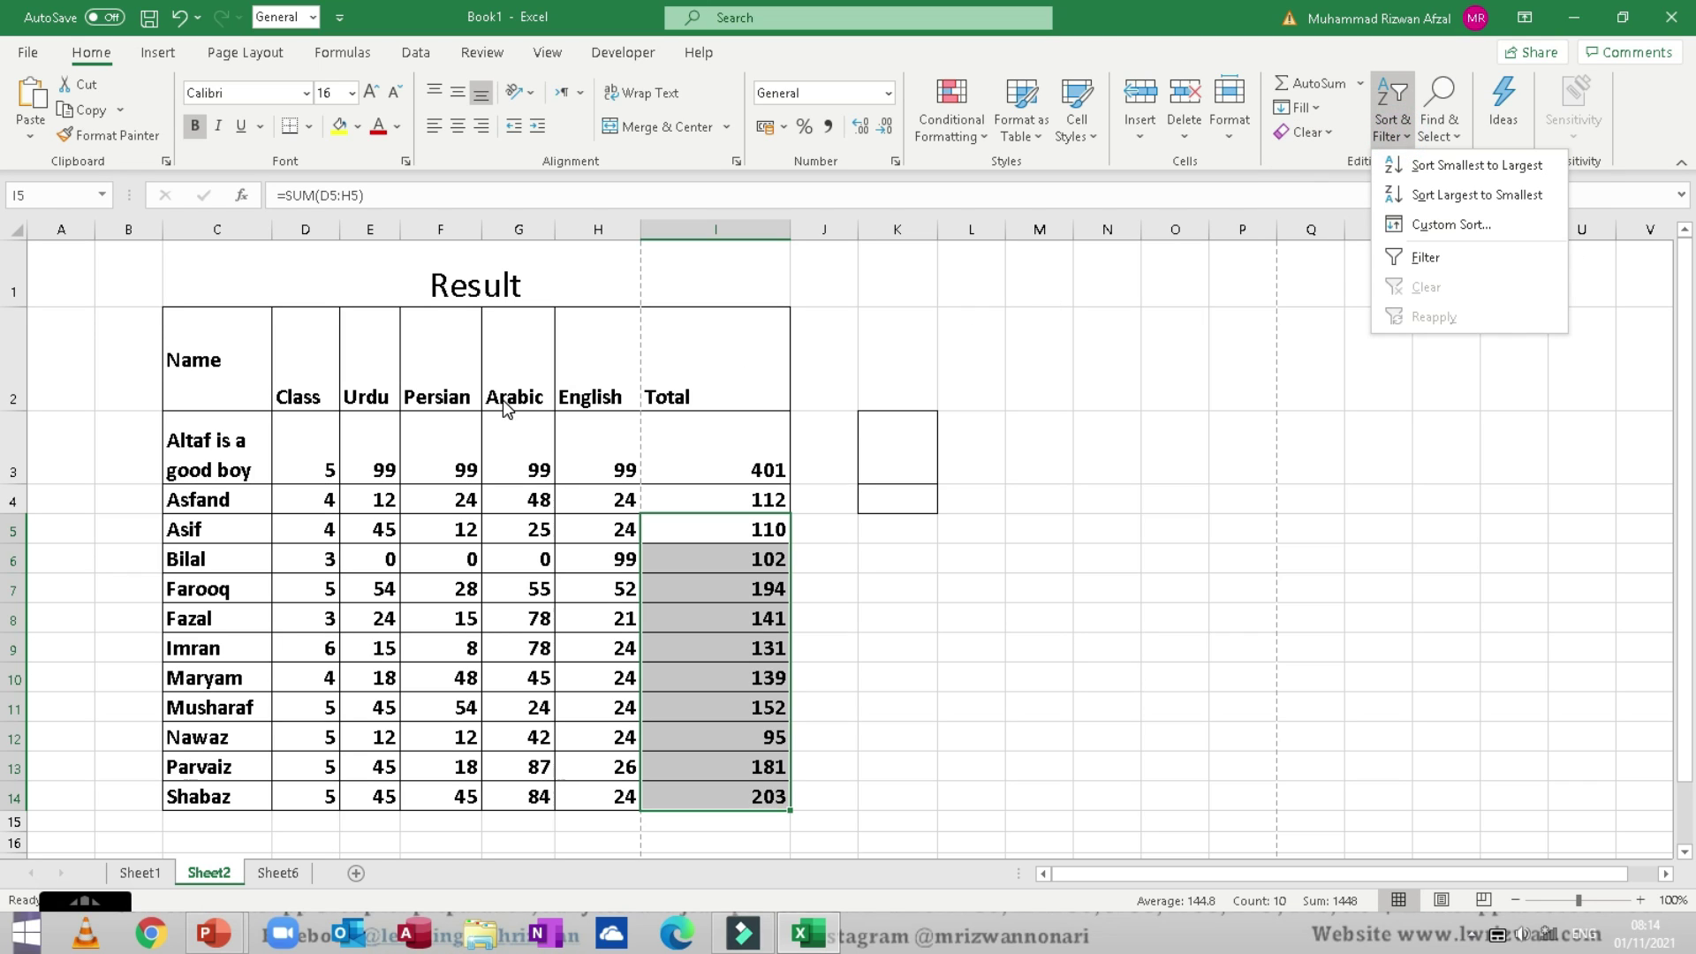
pyautogui.click(203, 362)
pyautogui.moveTo(203, 362); pyautogui.dragTo(787, 369)
pyautogui.click(1393, 128)
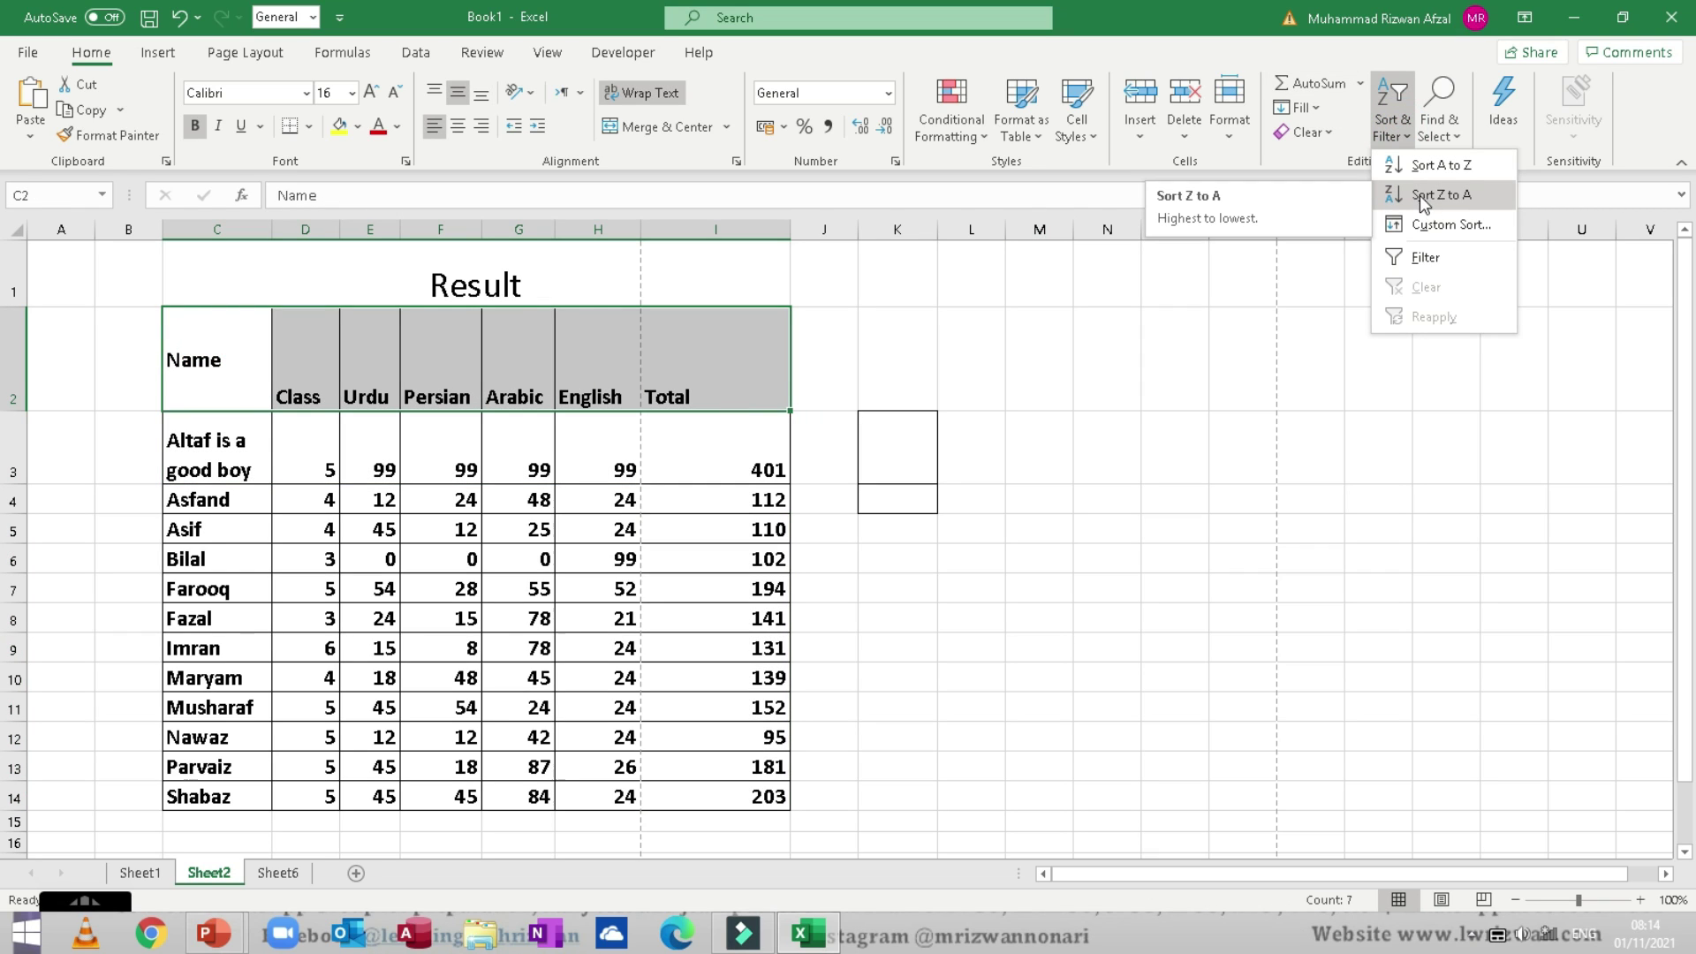
pyautogui.click(1424, 258)
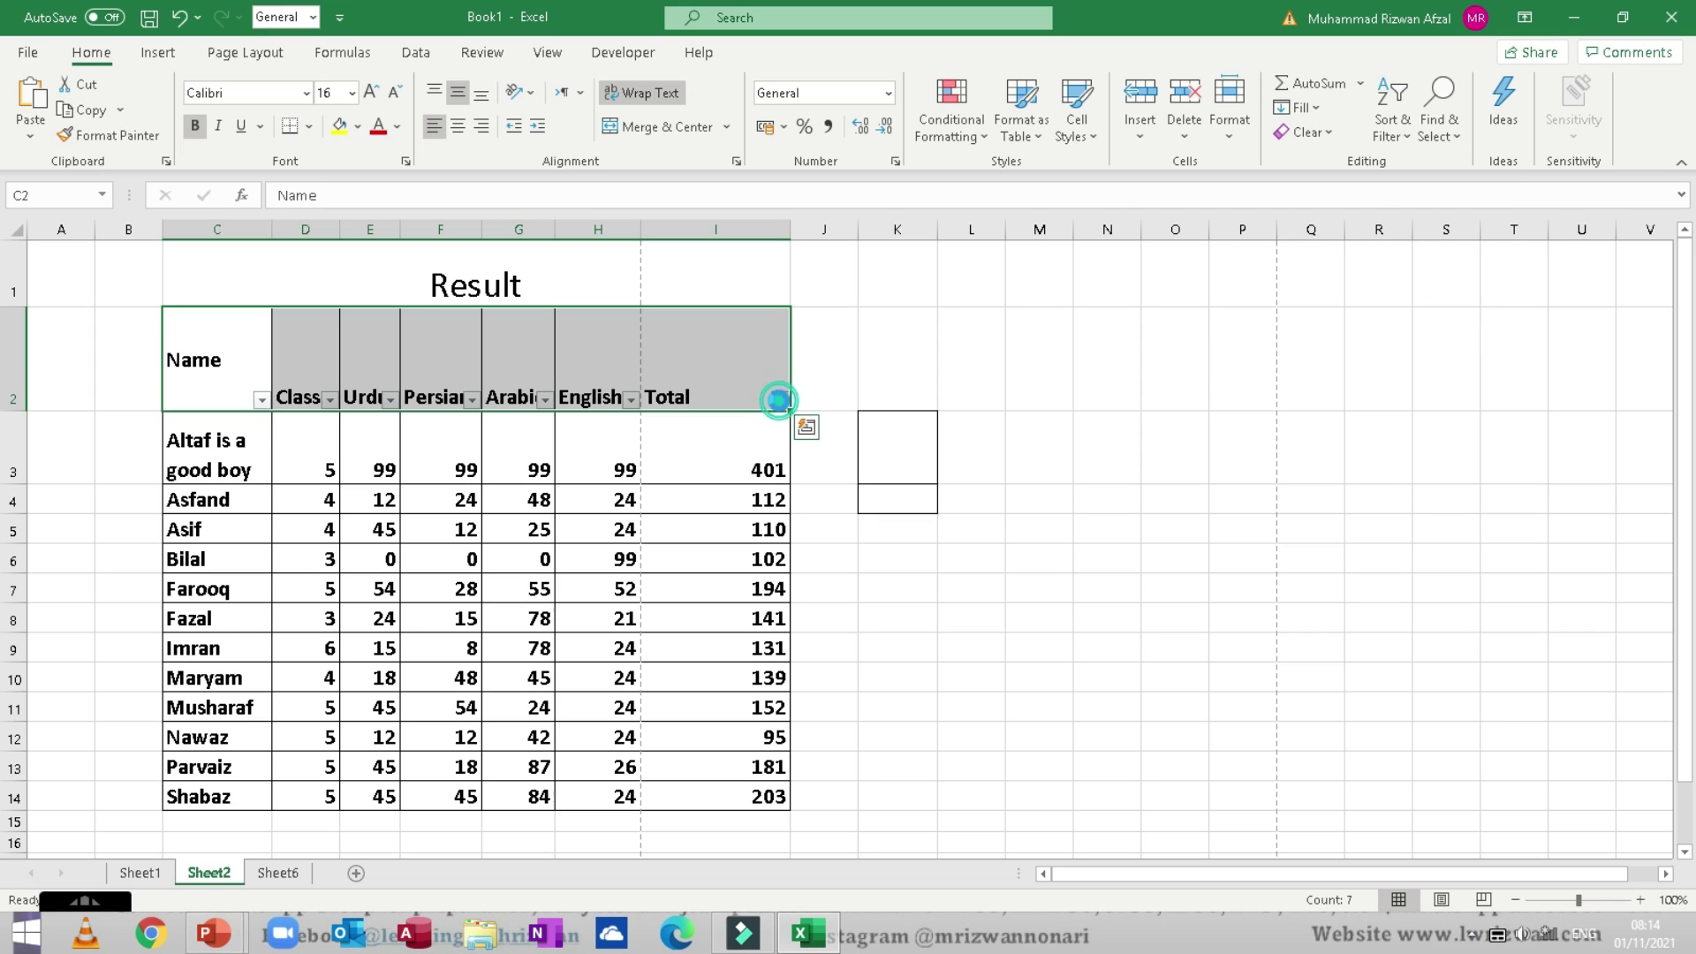
pyautogui.click(778, 400)
pyautogui.click(629, 447)
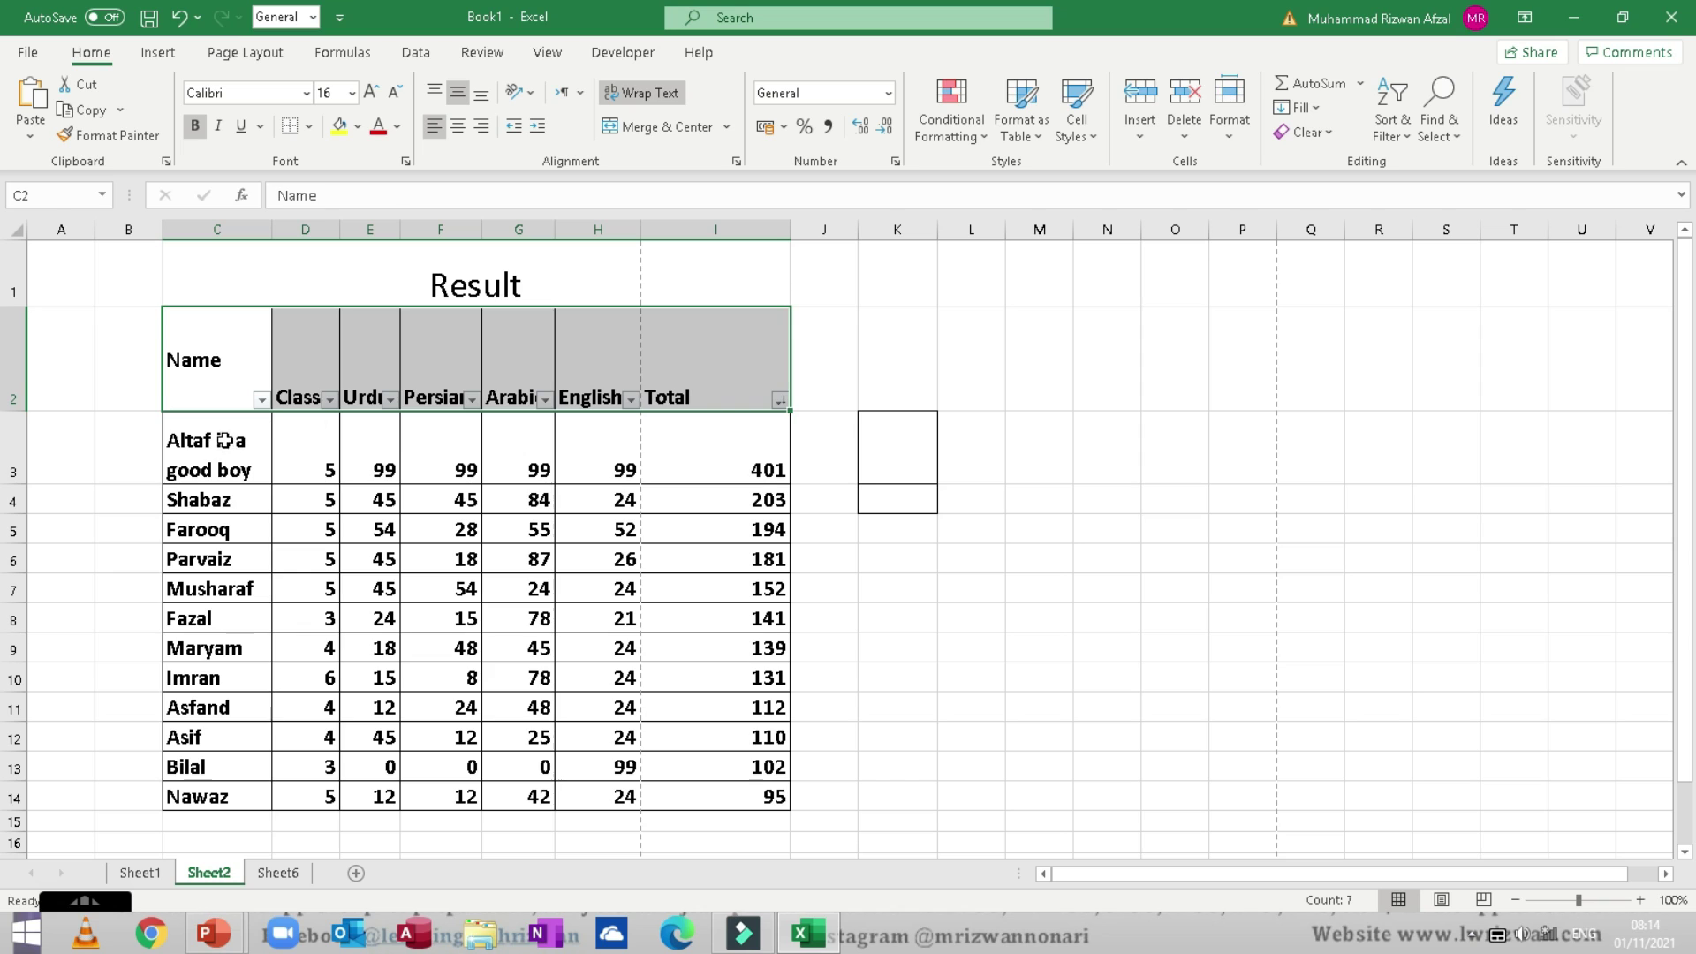
# Step: Examine the first two student rows of the sorted table and compare their totals
pyautogui.moveTo(225, 440); pyautogui.dragTo(704, 439)
pyautogui.click(705, 439)
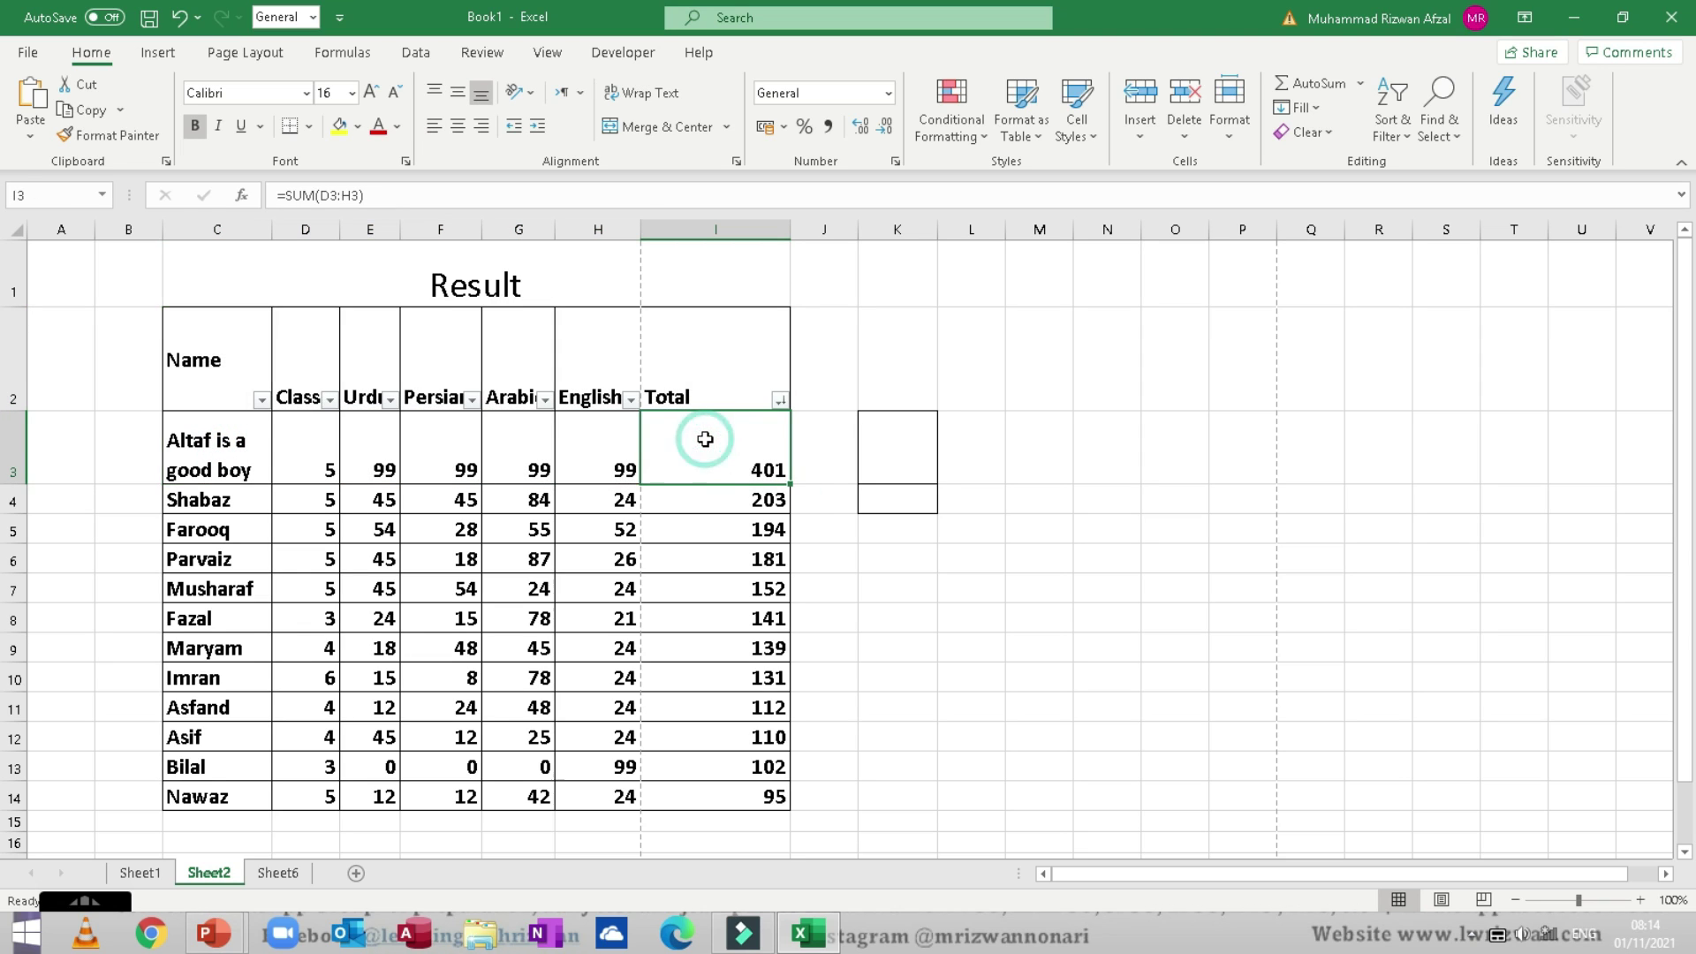
pyautogui.moveTo(183, 446); pyautogui.dragTo(714, 470)
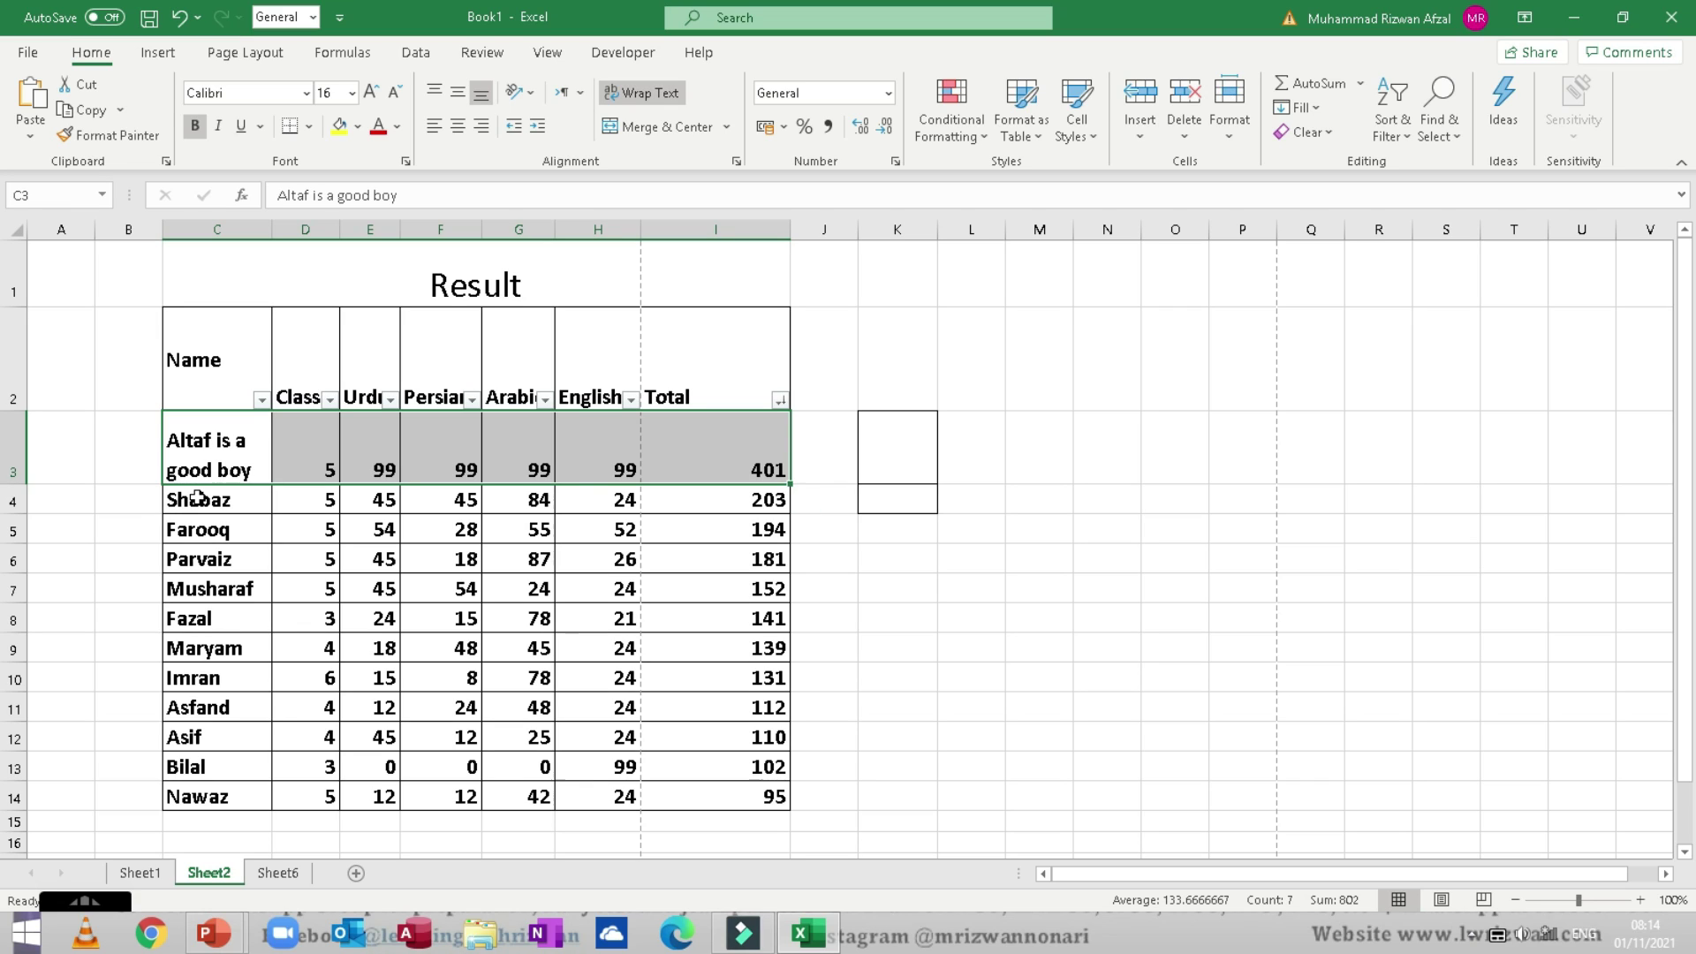
pyautogui.moveTo(198, 497); pyautogui.dragTo(722, 495)
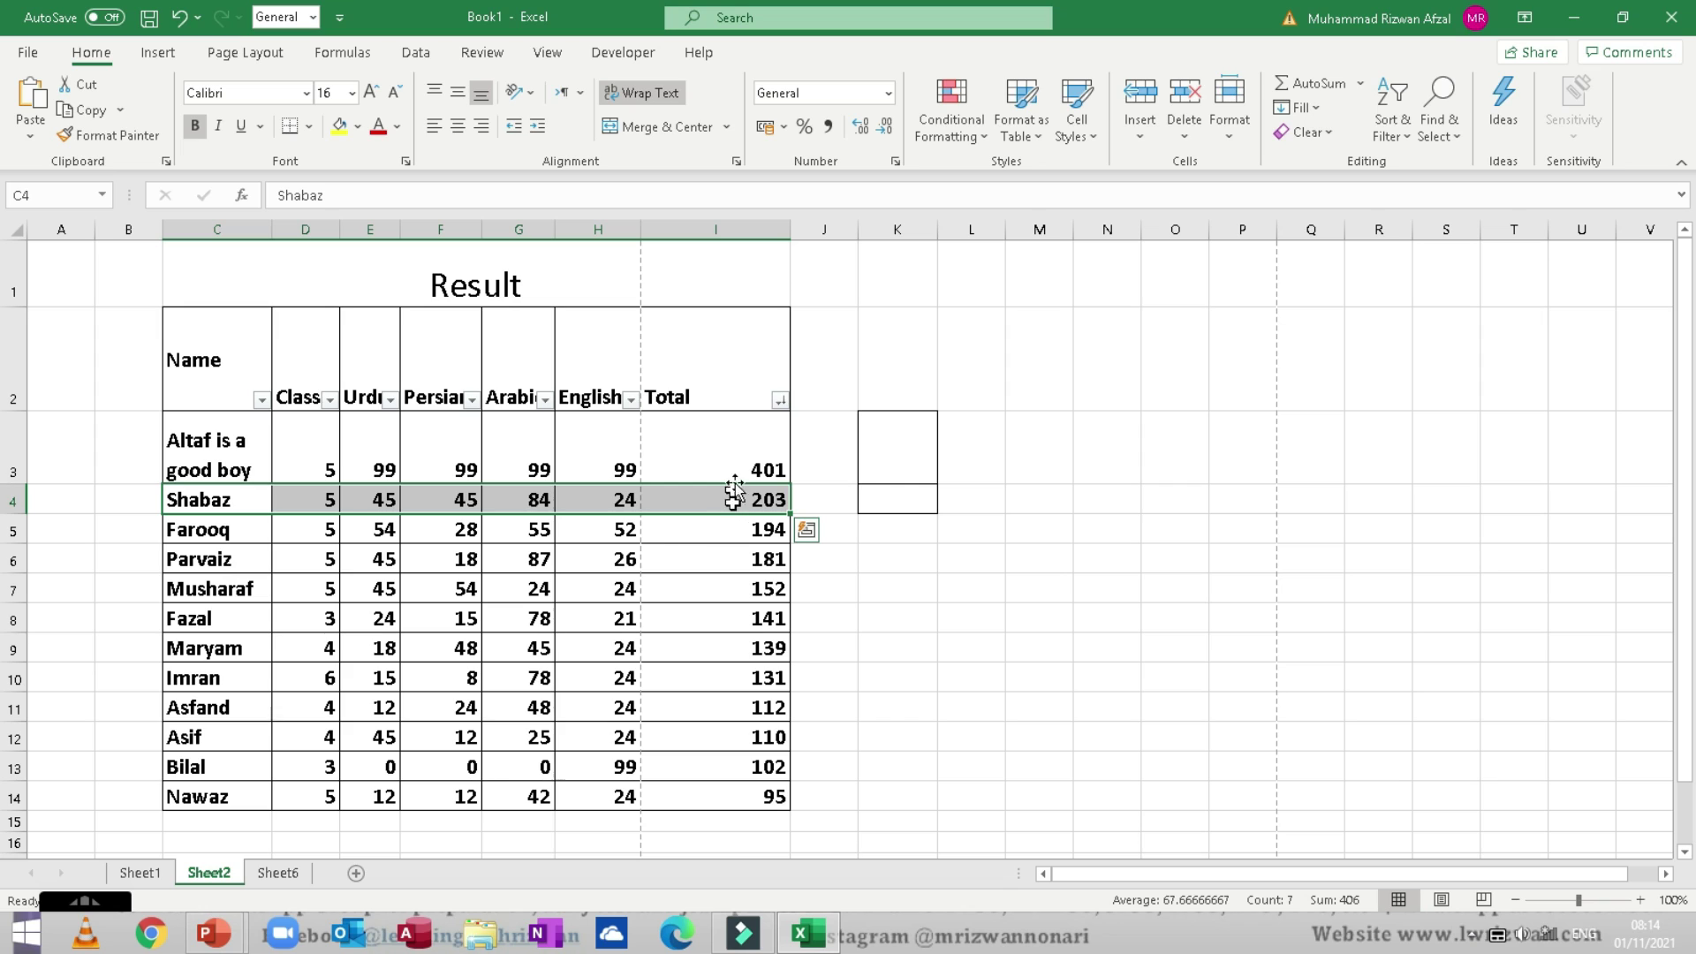
pyautogui.moveTo(749, 471); pyautogui.dragTo(749, 500)
pyautogui.moveTo(709, 642); pyautogui.dragTo(189, 424)
pyautogui.click(373, 488)
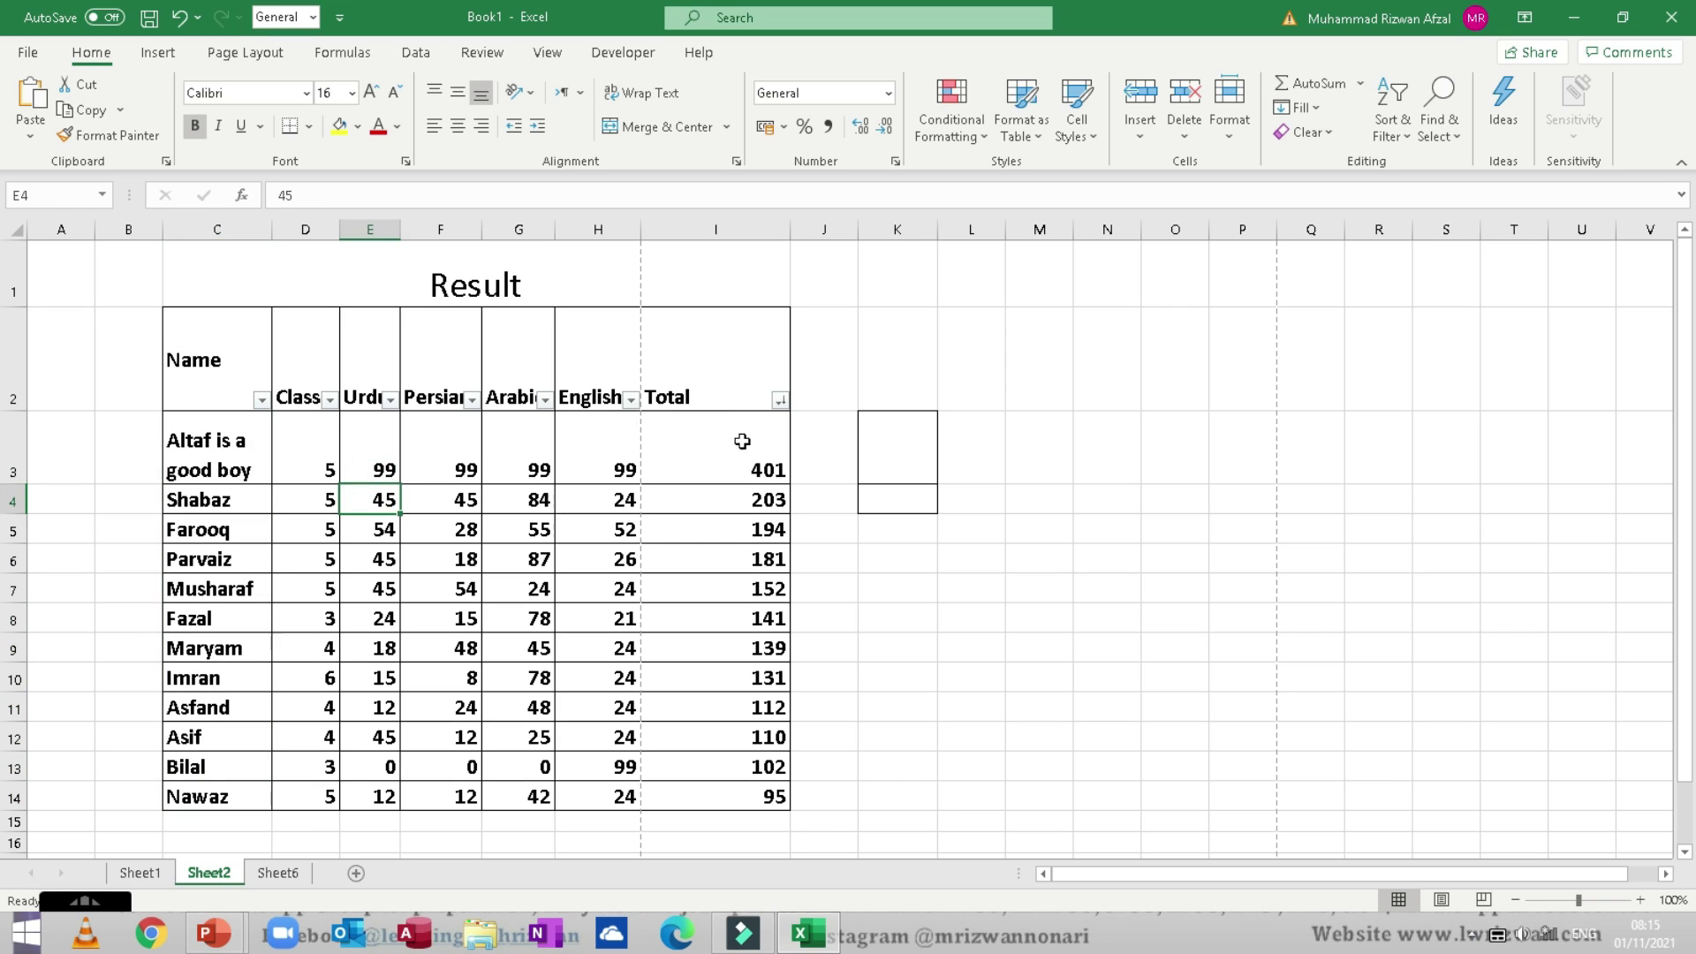
# Step: Sort the table by the Total column from smallest to largest
pyautogui.moveTo(764, 437); pyautogui.dragTo(741, 799)
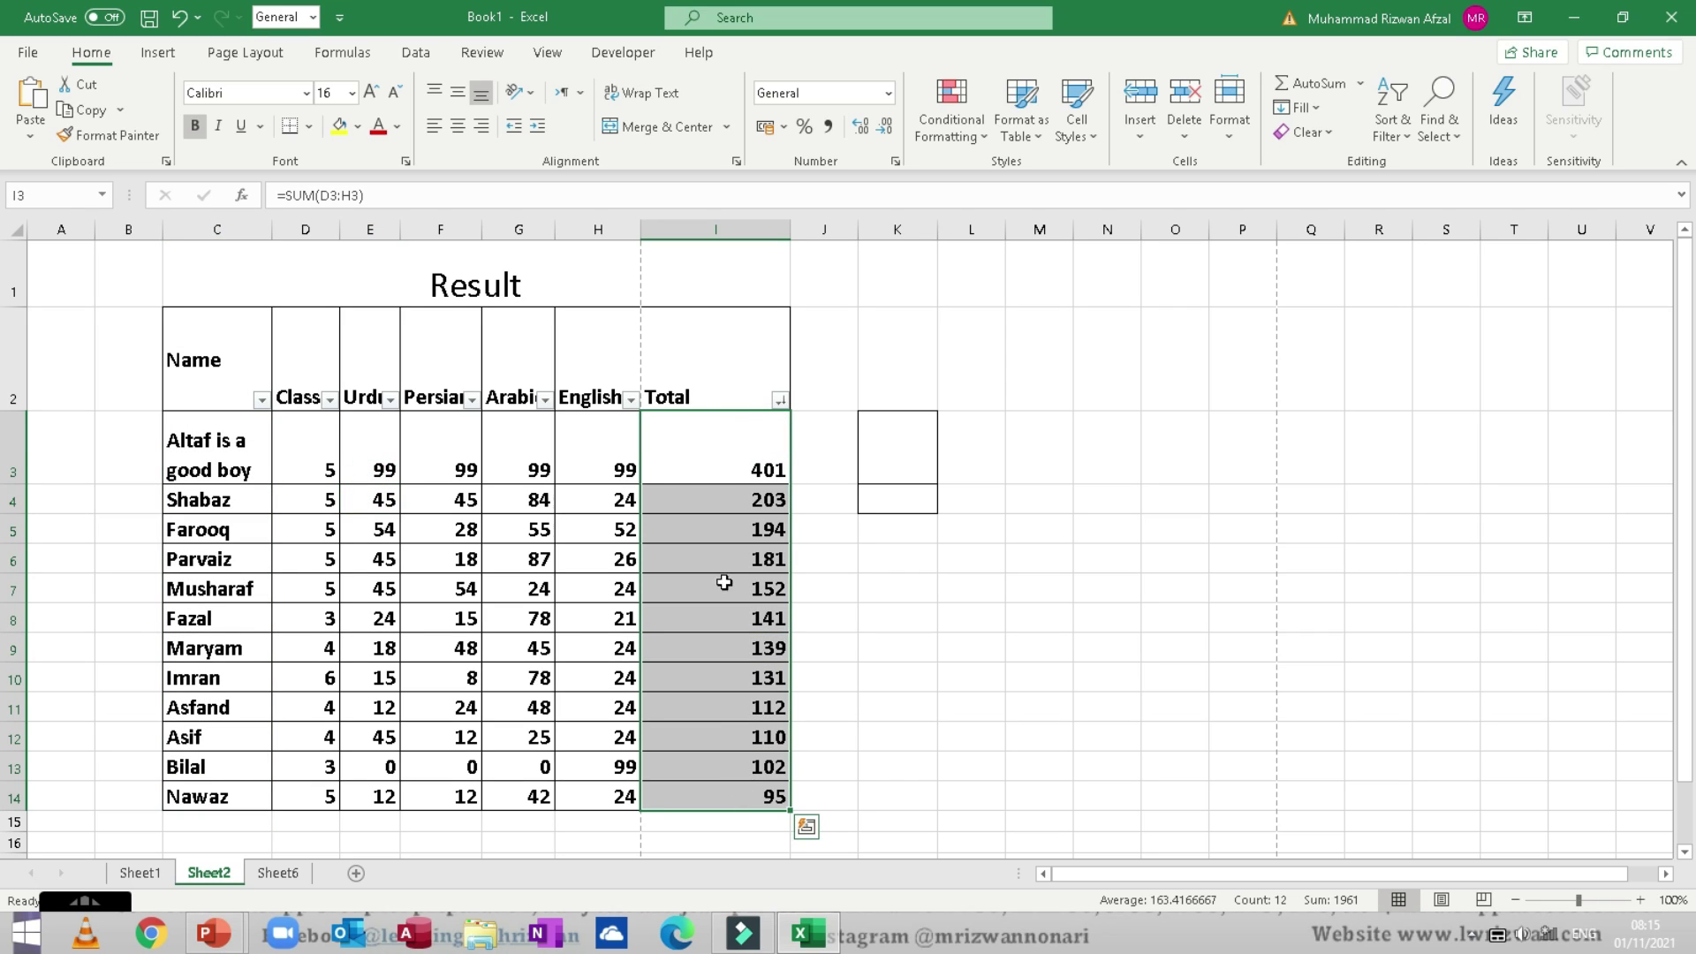
pyautogui.click(781, 400)
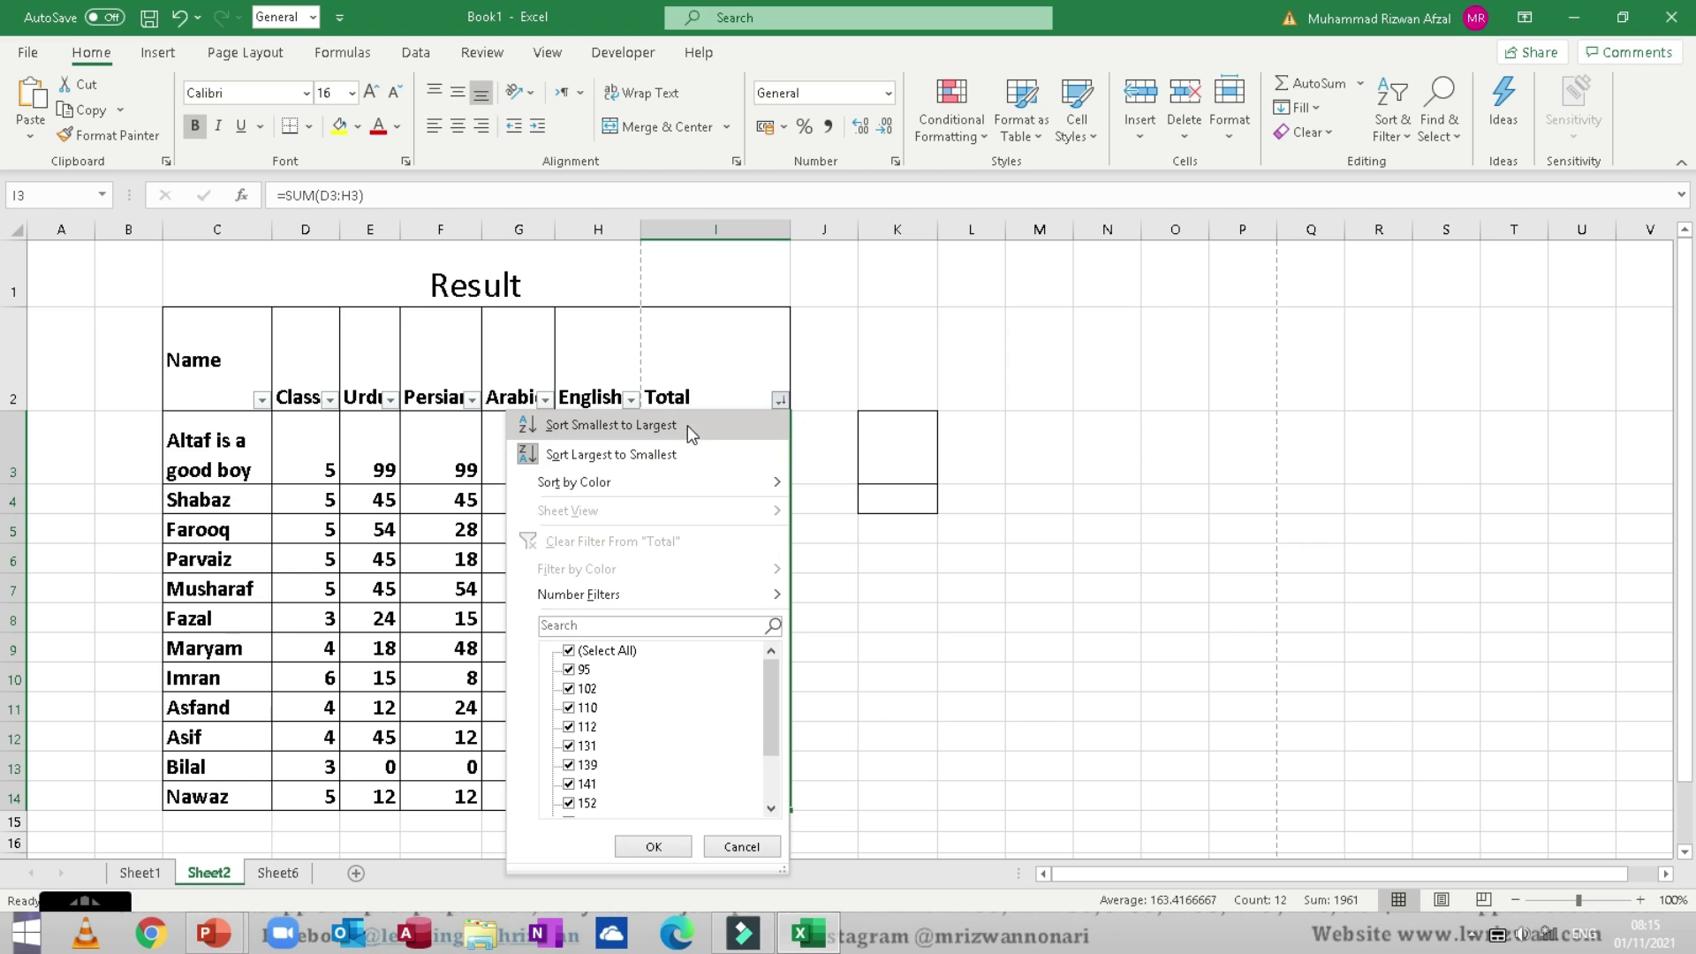
pyautogui.click(687, 426)
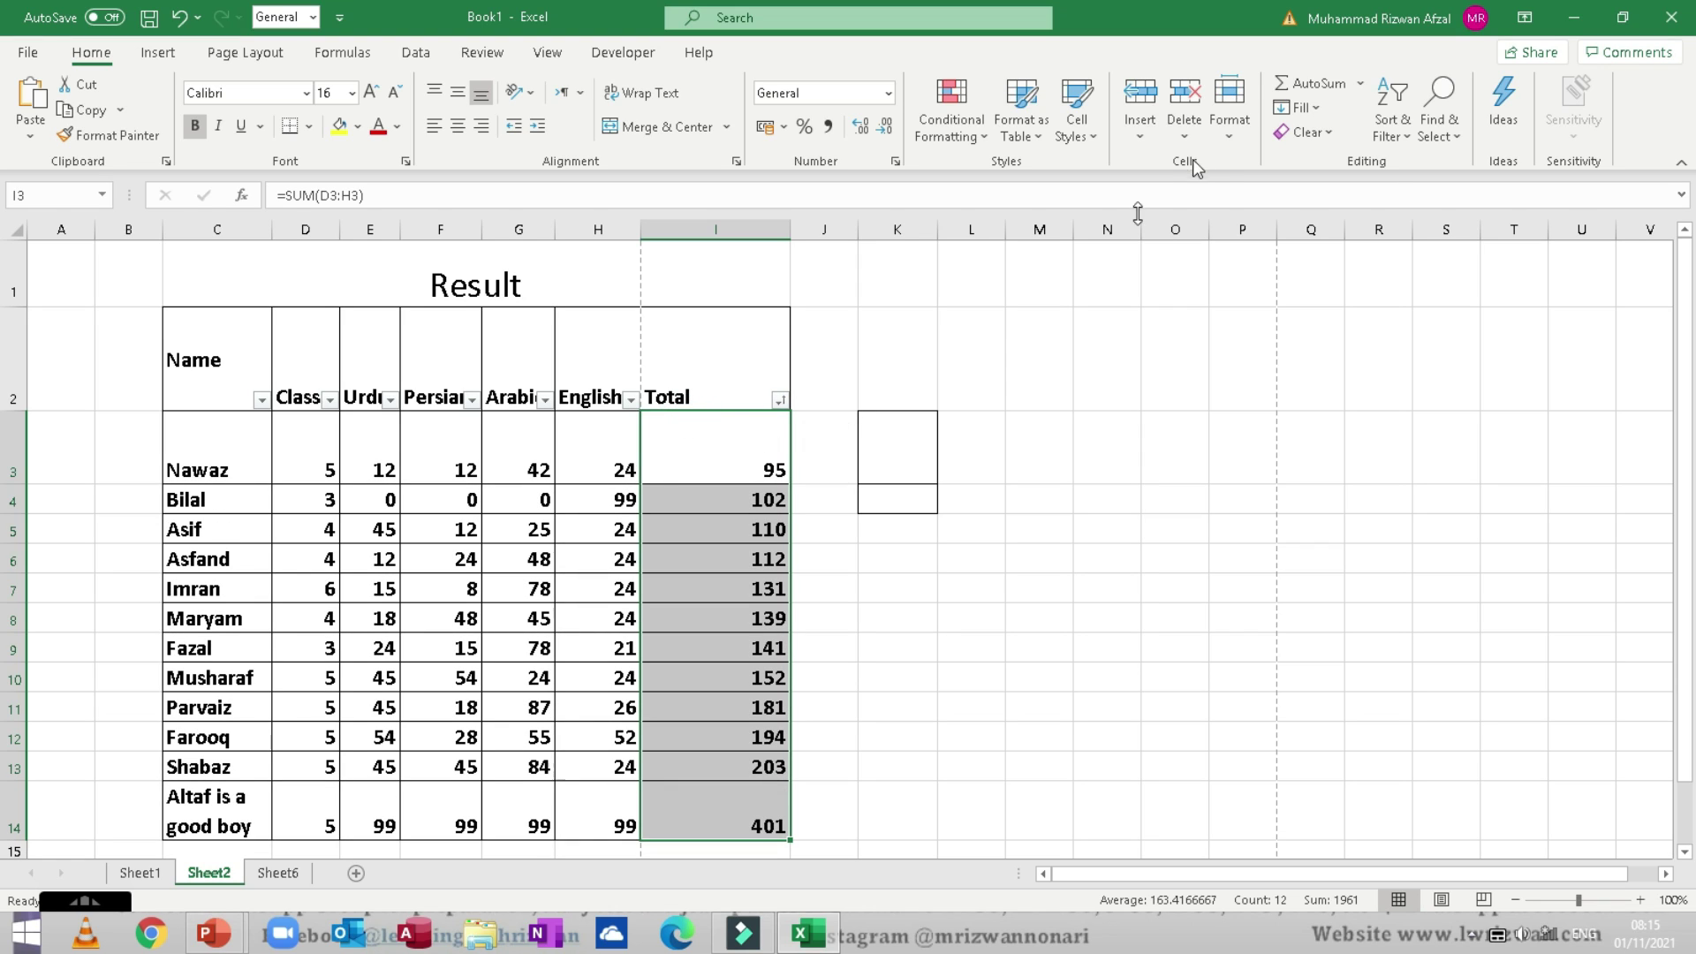
# Step: Look through the Sort & Filter options and the Find & Select options without applying any
pyautogui.click(1408, 145)
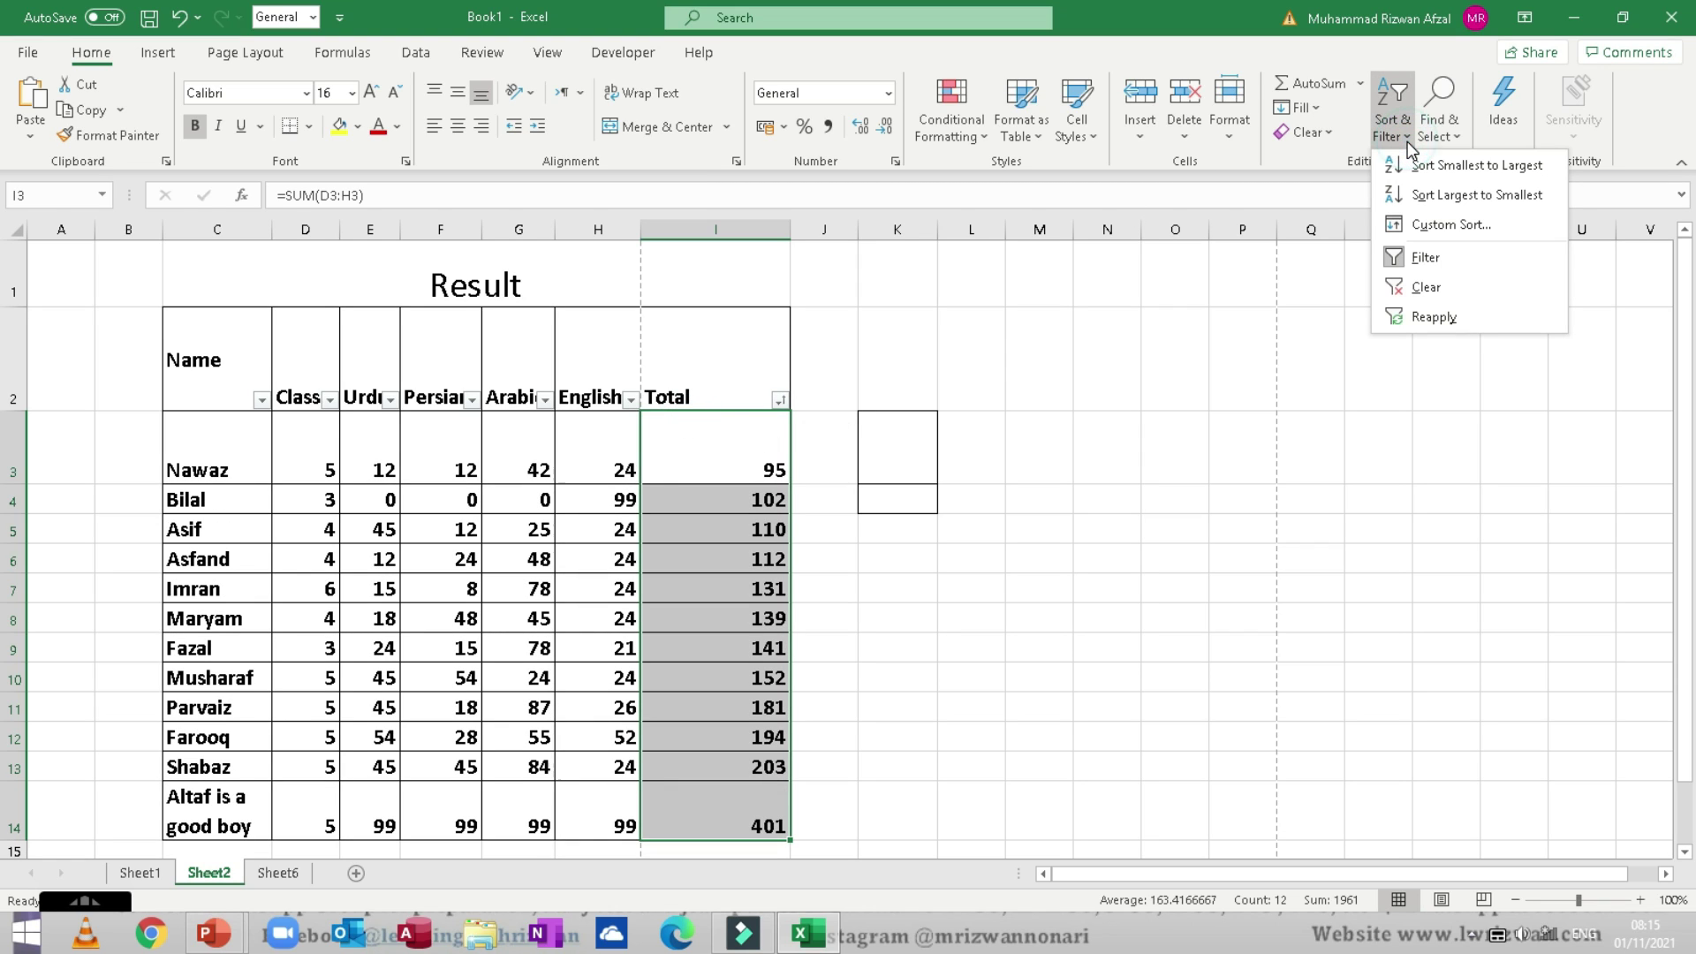
pyautogui.click(1404, 139)
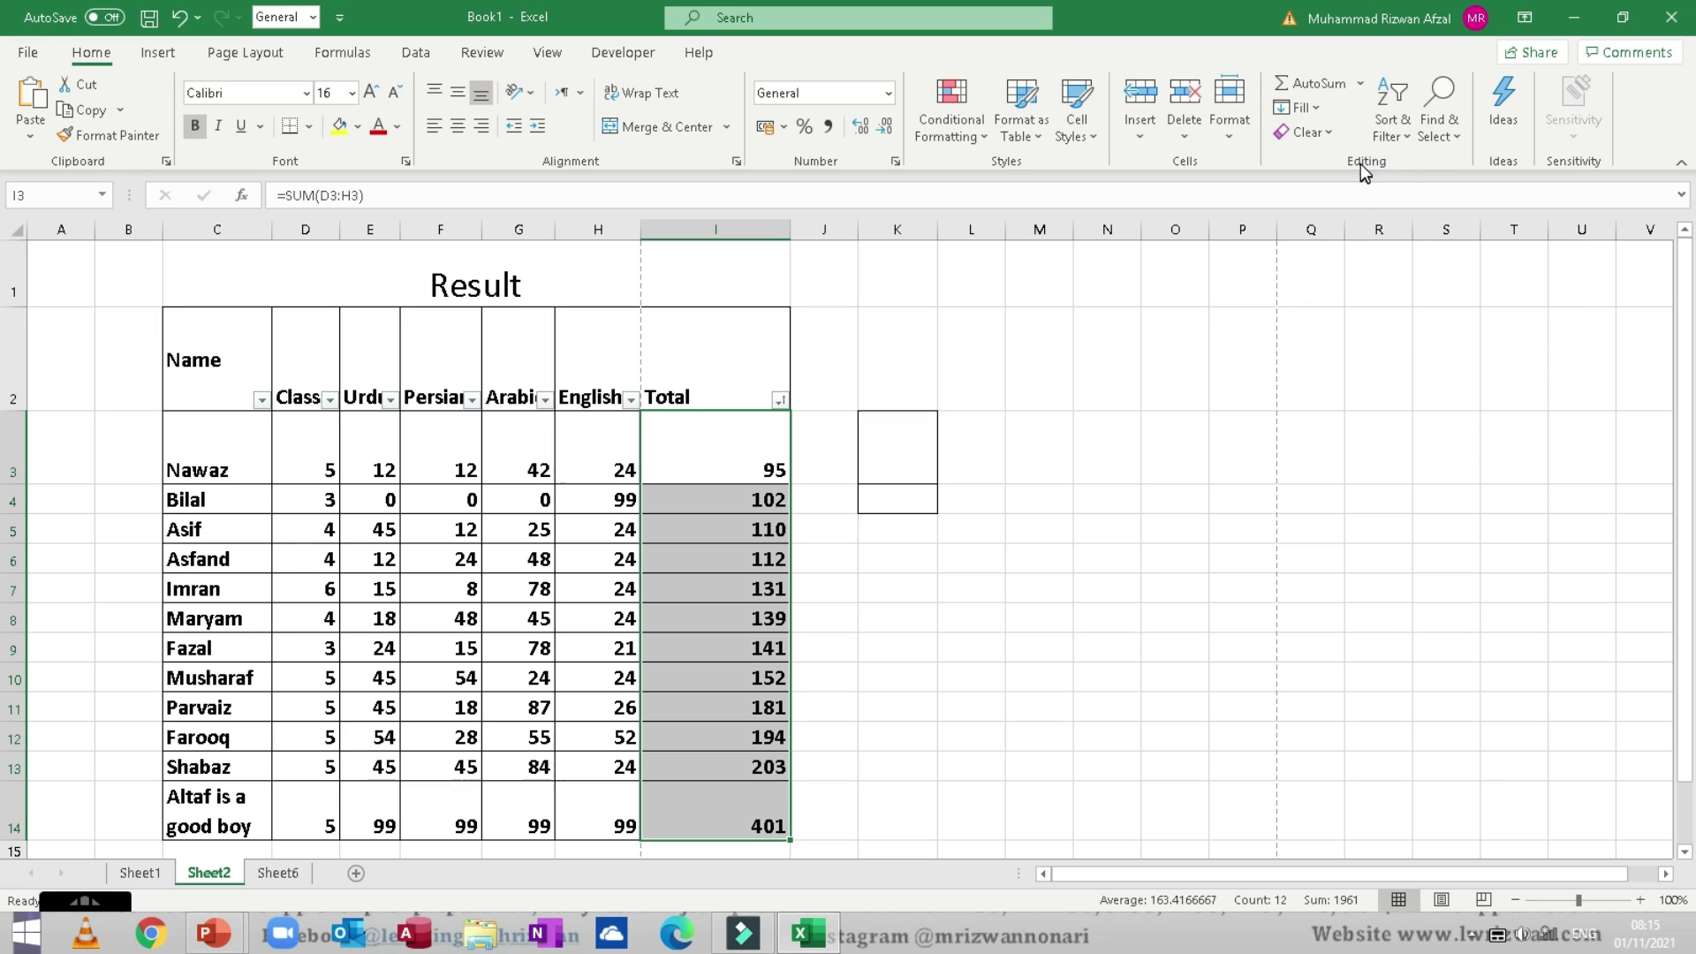
pyautogui.click(1453, 141)
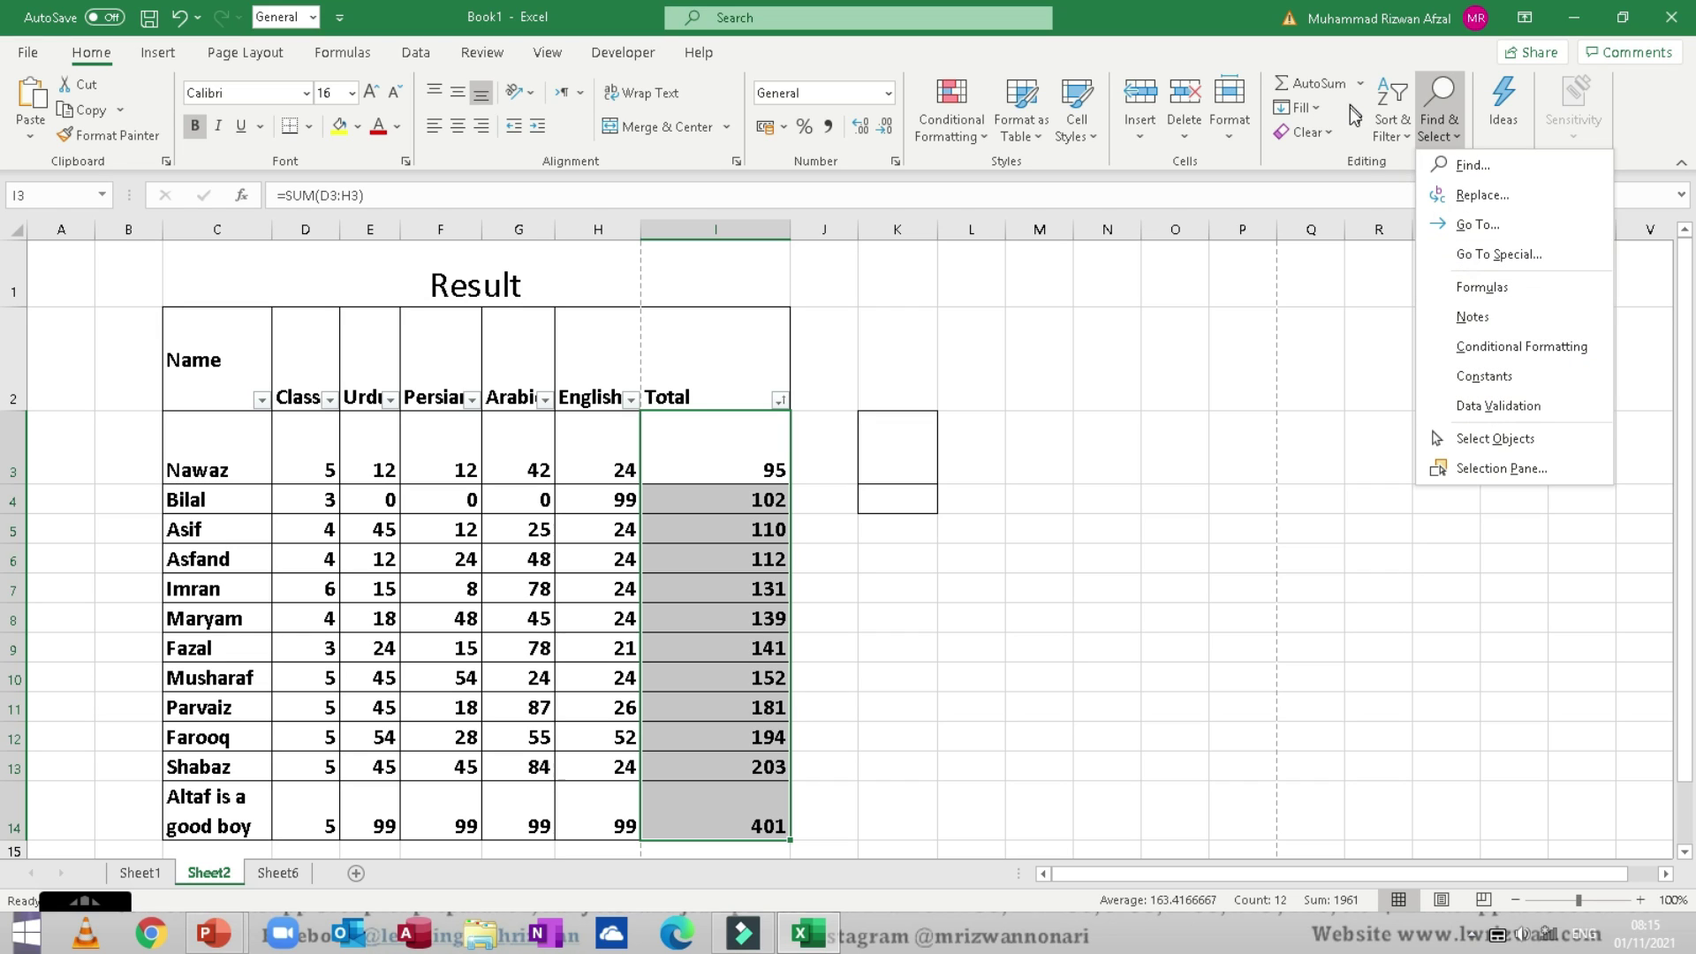
pyautogui.click(1365, 168)
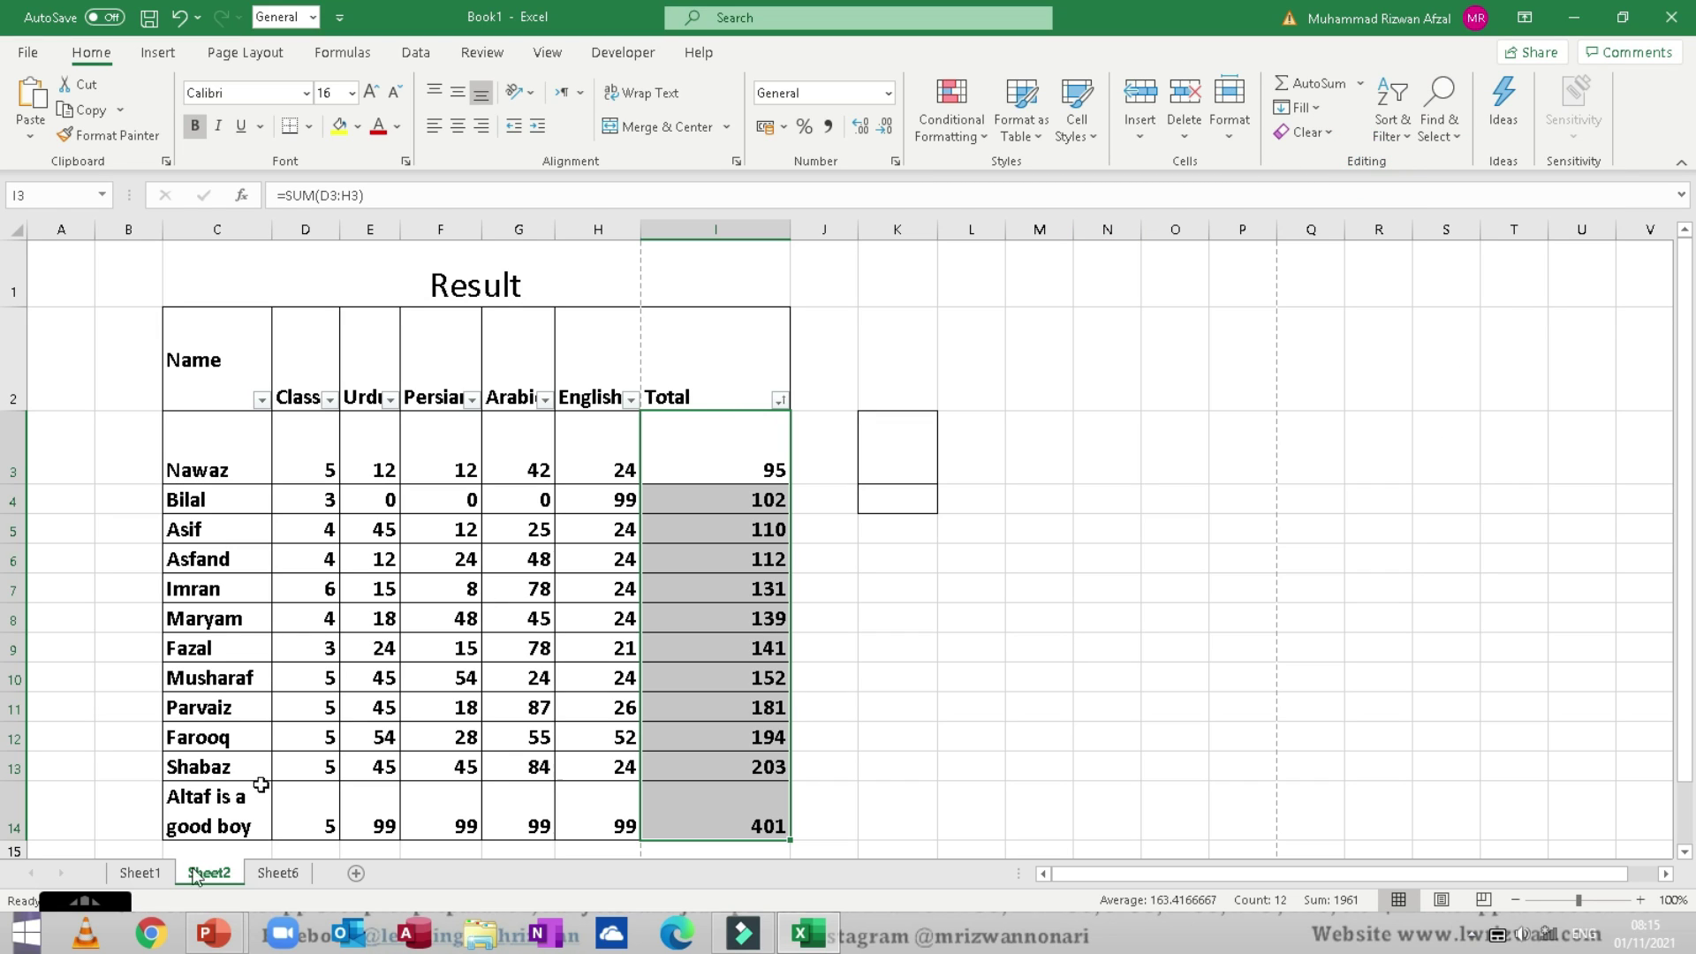
# Step: Switch to the PowerPoint slide show, advance to the Cells, Styles, Editing slide, and mark Cells, Insert, Delete and Format in red ink
pyautogui.moveTo(213, 933)
pyautogui.click(456, 465)
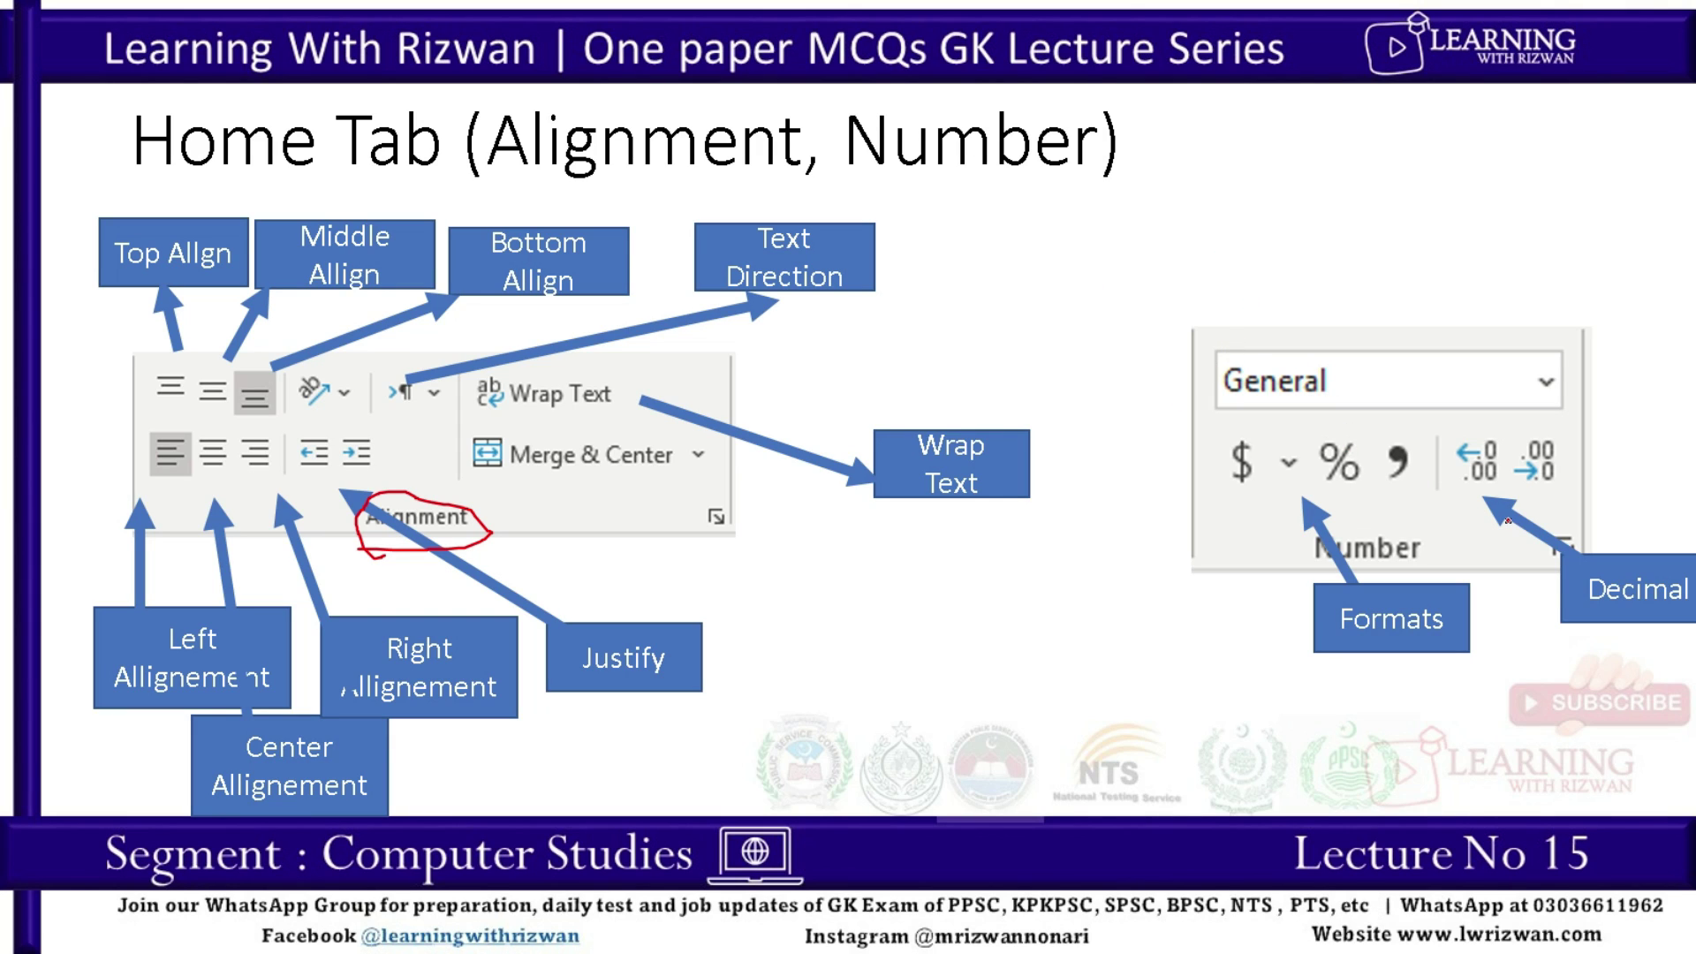
pyautogui.press('Right')
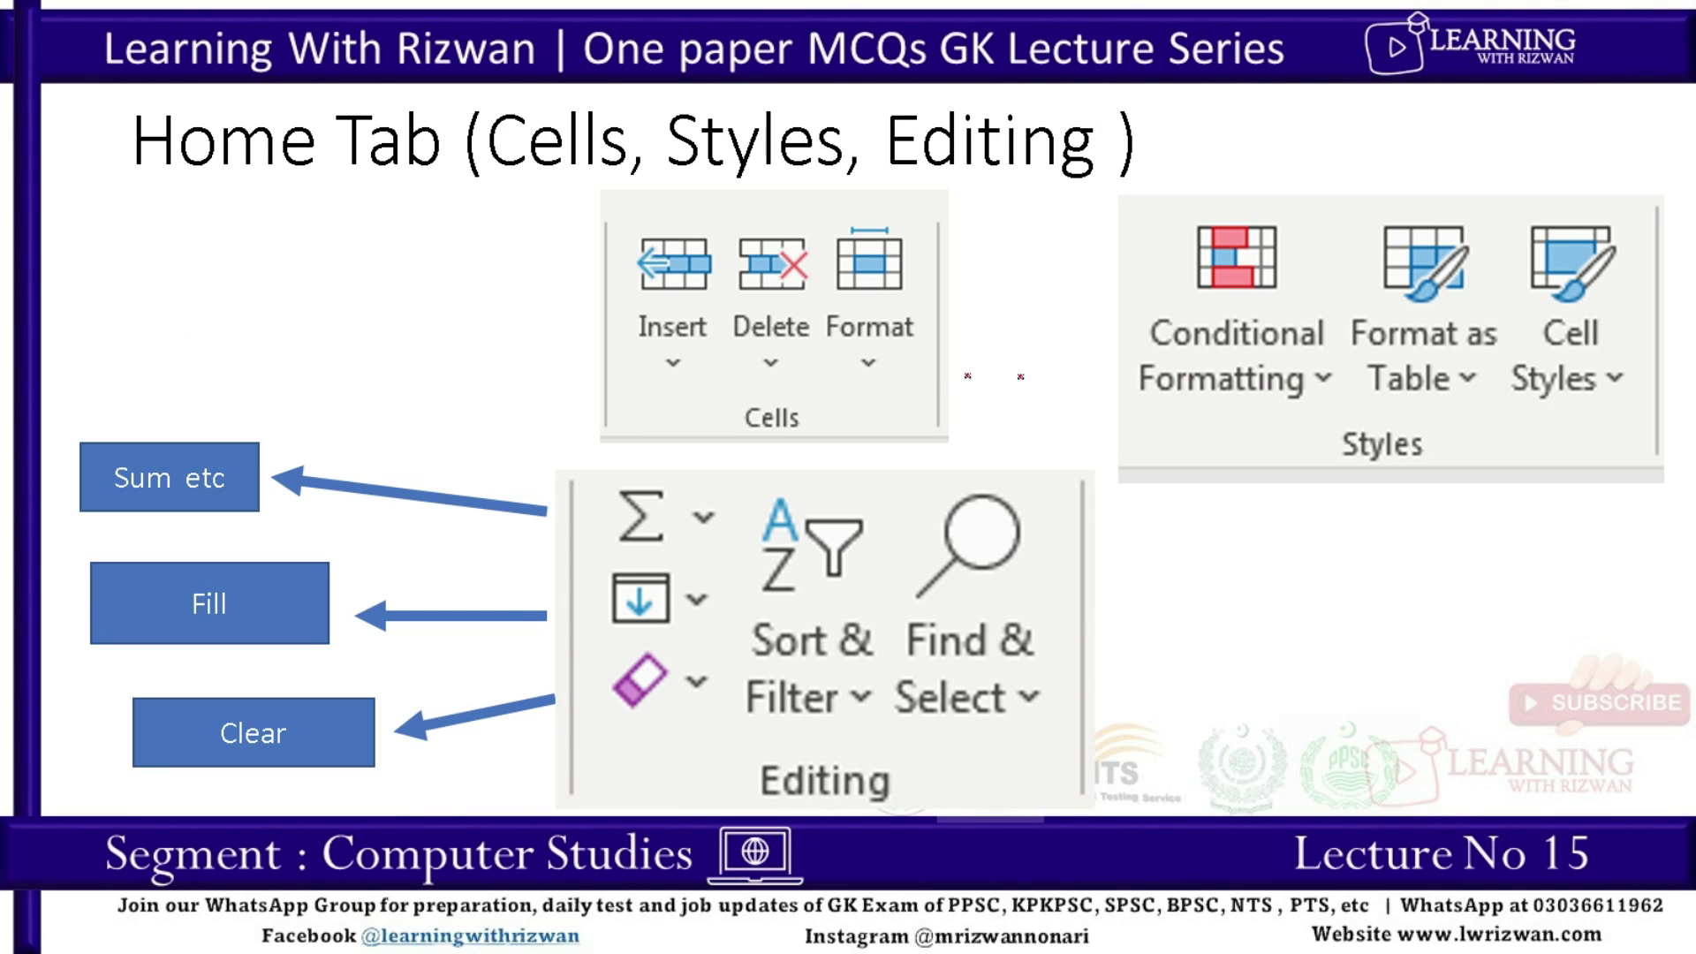
pyautogui.moveTo(801, 390)
pyautogui.mouseDown()
pyautogui.moveTo(740, 399)
pyautogui.moveTo(803, 398)
pyautogui.mouseUp()
pyautogui.moveTo(668, 212)
pyautogui.mouseDown()
pyautogui.moveTo(729, 196)
pyautogui.moveTo(772, 227)
pyautogui.moveTo(819, 193)
pyautogui.moveTo(942, 193)
pyautogui.mouseUp()
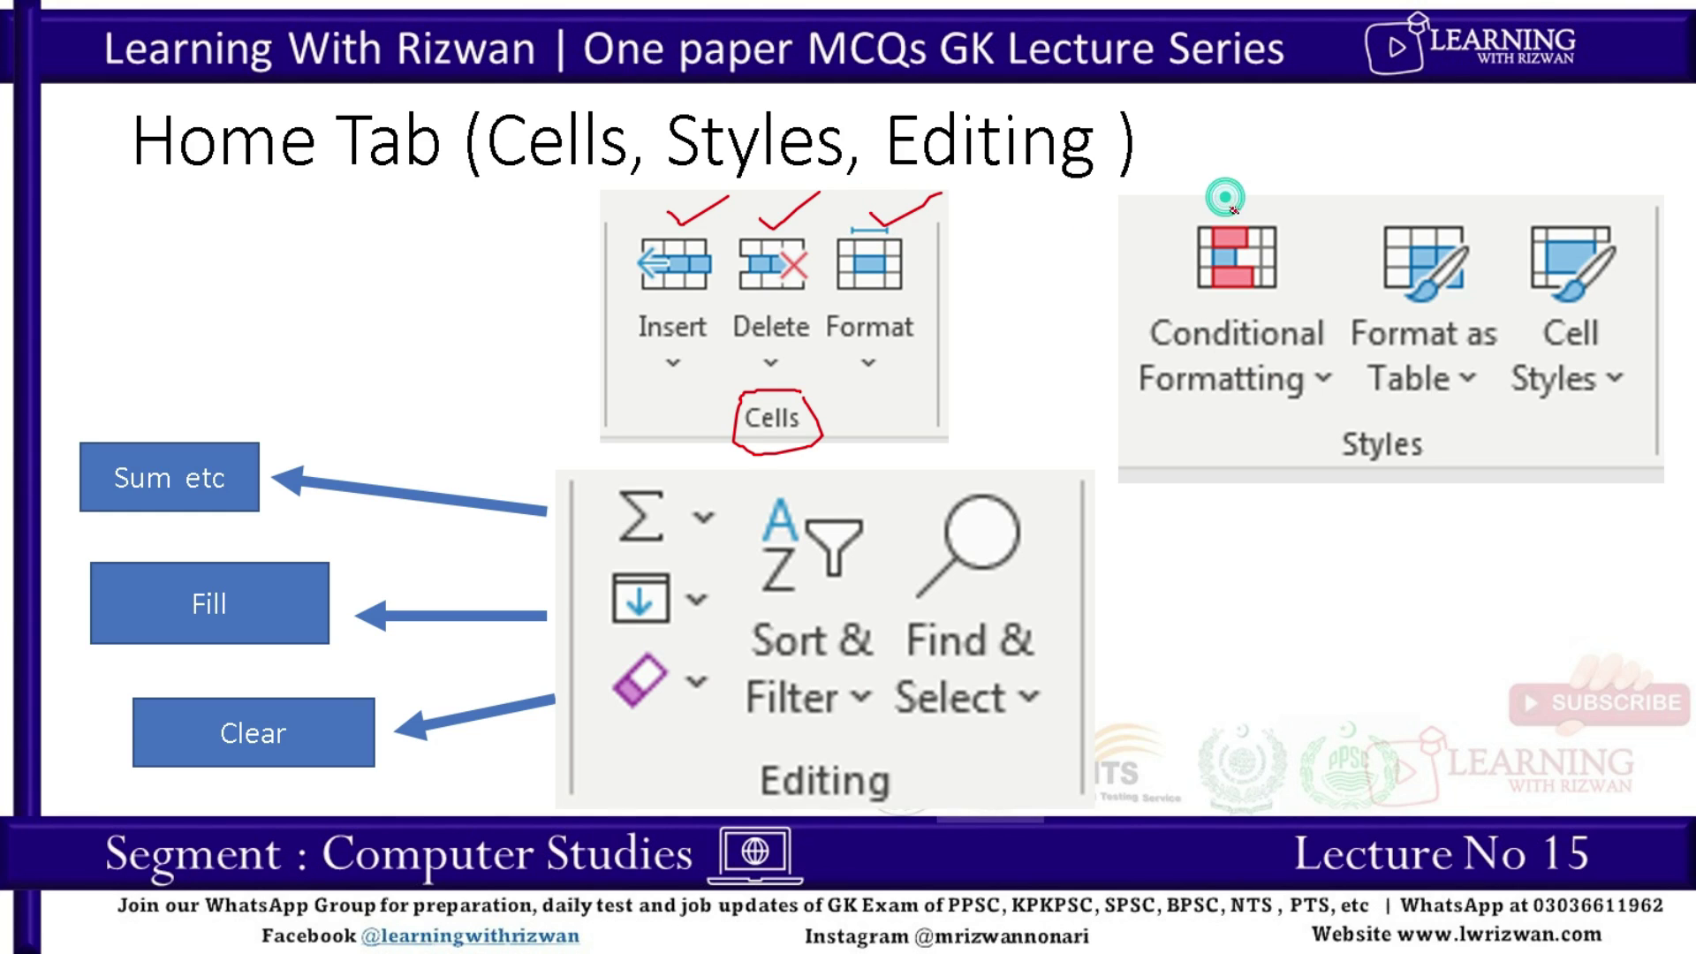
# Step: Draw red ticks above Conditional Formatting, Format as Table and Cell Styles on the slide
pyautogui.moveTo(1225, 200); pyautogui.dragTo(1287, 158)
pyautogui.moveTo(1381, 194); pyautogui.dragTo(1418, 213)
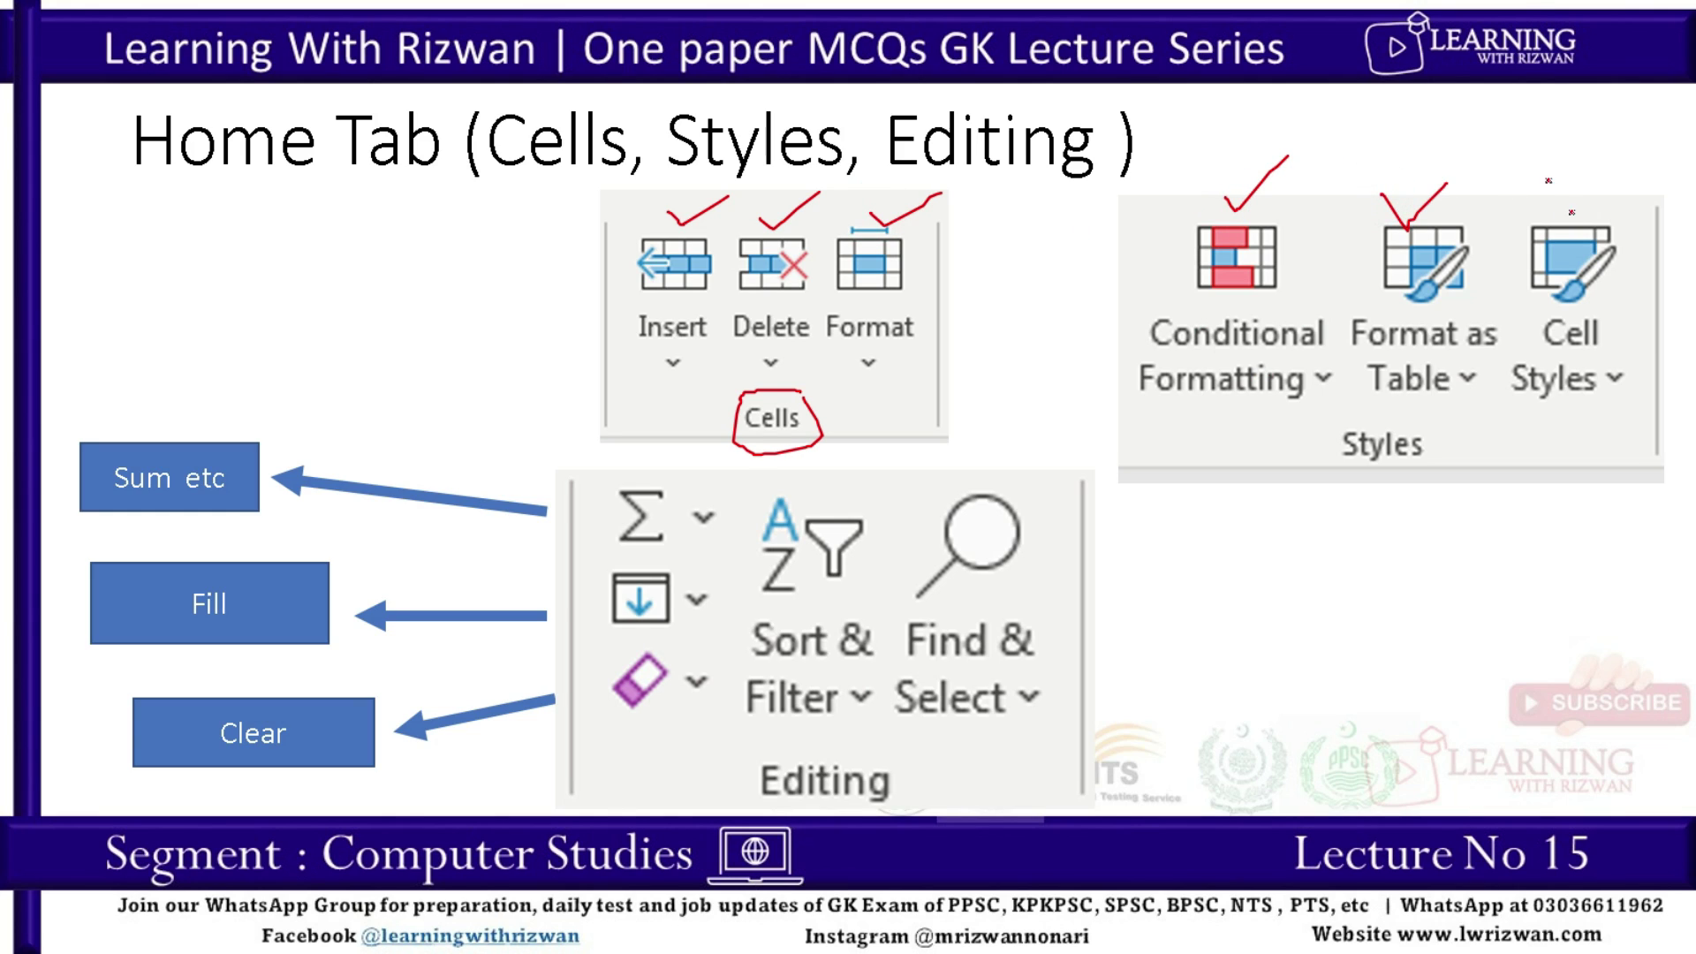
pyautogui.moveTo(1542, 194); pyautogui.dragTo(1610, 174)
# Step: Tick the Sum, Fill, Clear, Sort & Filter and Find & Select icons on the slide, and circle the Editing label
pyautogui.moveTo(585, 482); pyautogui.dragTo(620, 469)
pyautogui.moveTo(557, 596); pyautogui.dragTo(599, 573)
pyautogui.moveTo(560, 712); pyautogui.dragTo(597, 681)
pyautogui.moveTo(833, 490)
pyautogui.mouseDown()
pyautogui.moveTo(978, 488)
pyautogui.moveTo(1030, 443)
pyautogui.mouseUp()
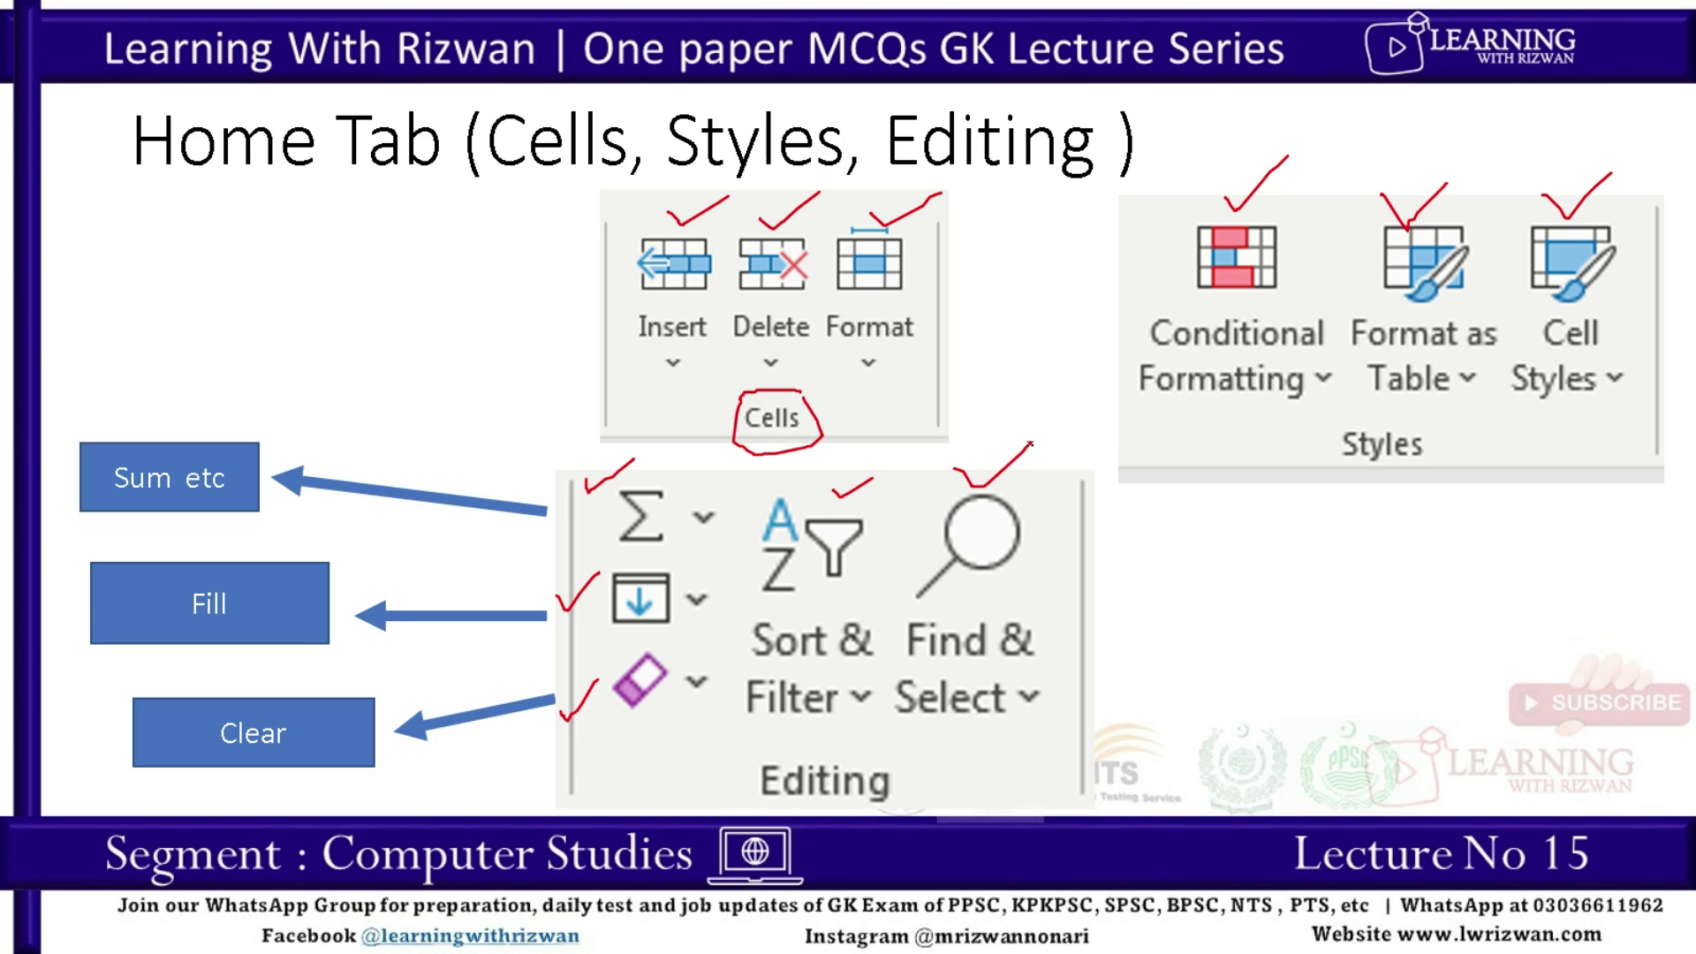
pyautogui.moveTo(880, 732)
pyautogui.mouseDown()
pyautogui.moveTo(848, 740)
pyautogui.moveTo(795, 822)
pyautogui.moveTo(862, 726)
pyautogui.mouseUp()
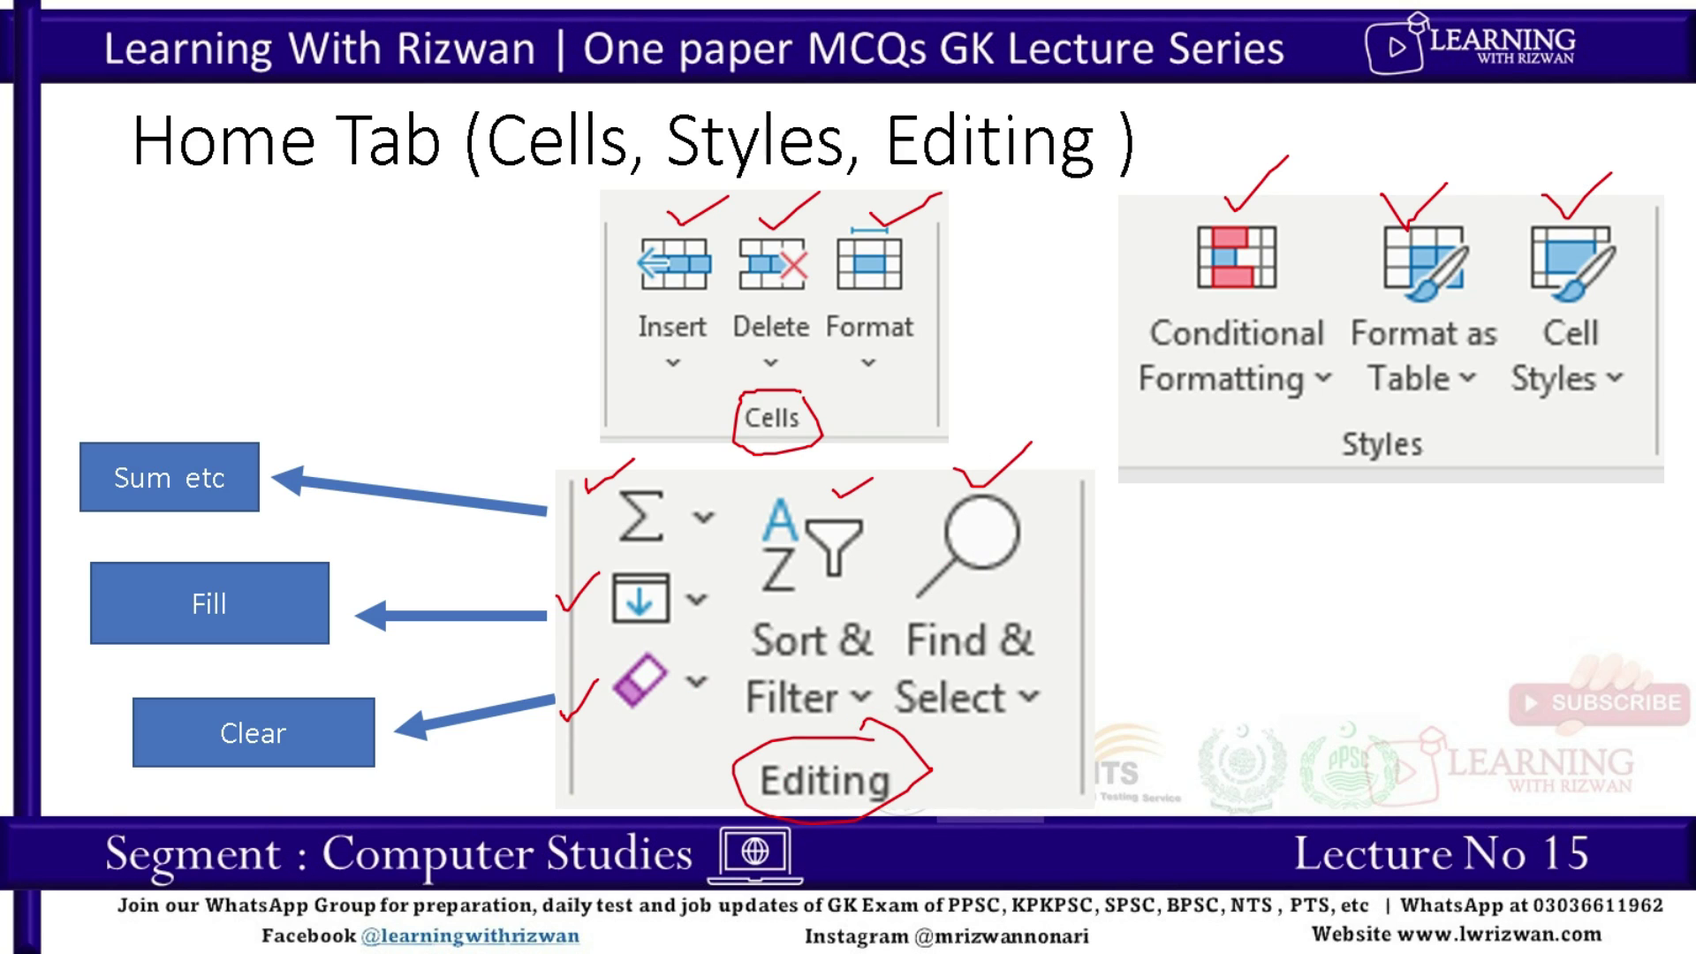
# Step: Advance the slide show to the Insert slide, and switch back to the Excel workbook to show its Insert tools
pyautogui.press('Right')
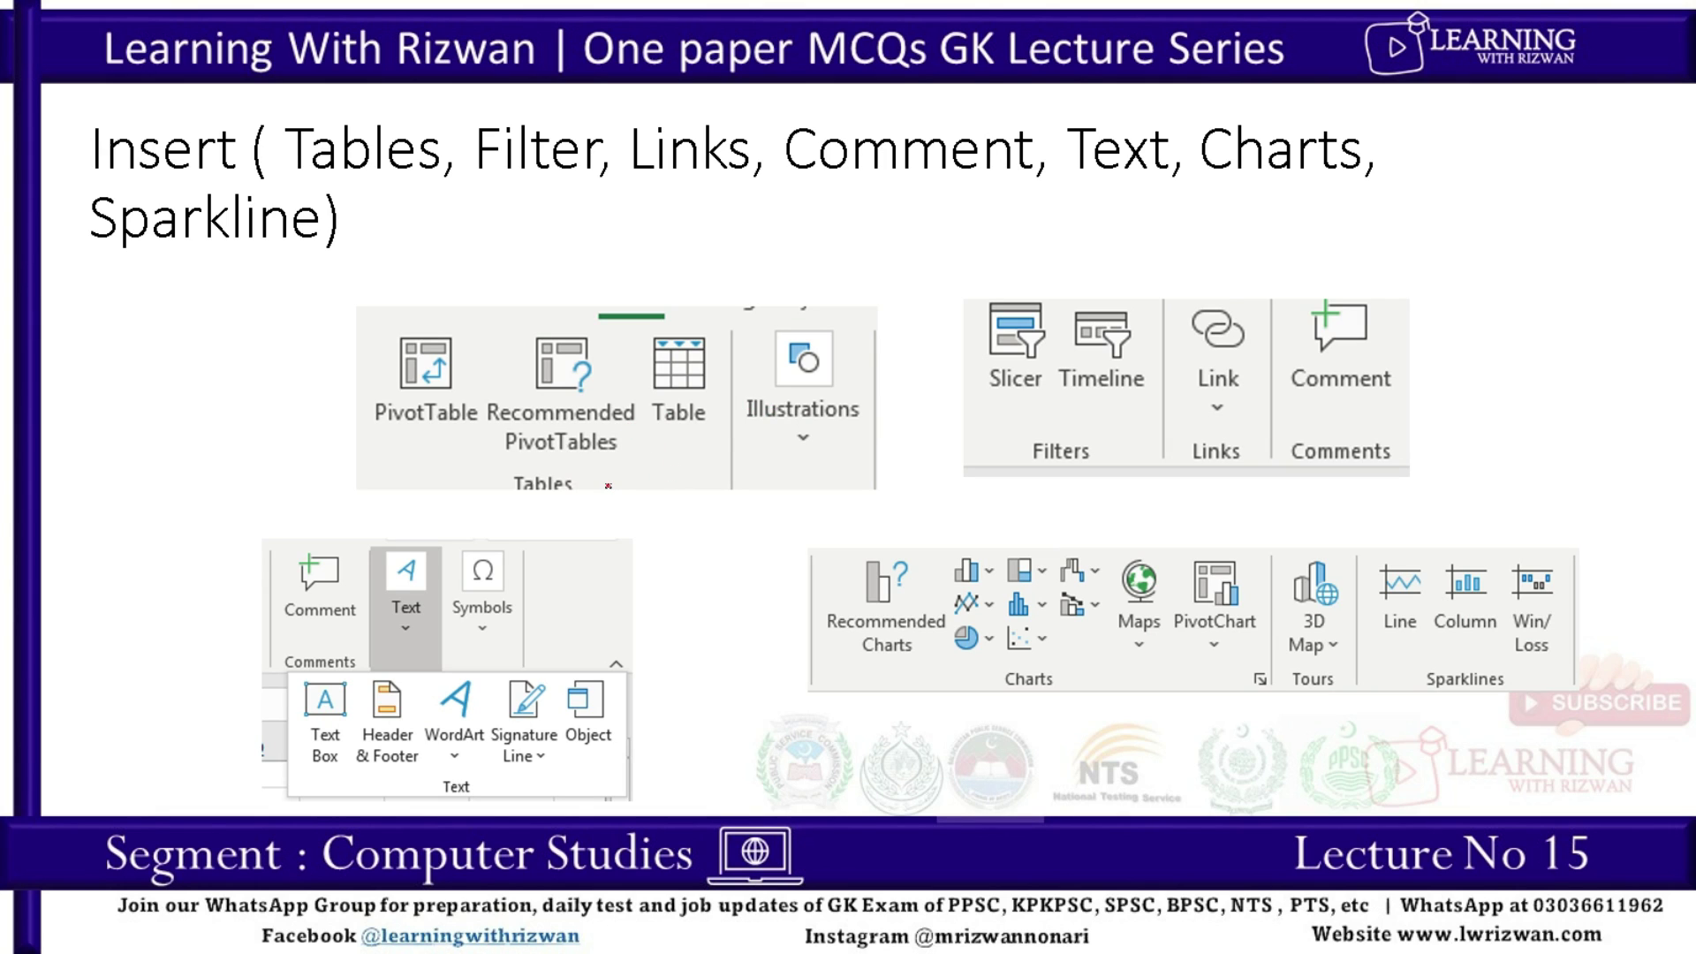
pyautogui.hotkey('alt', 'Tab')
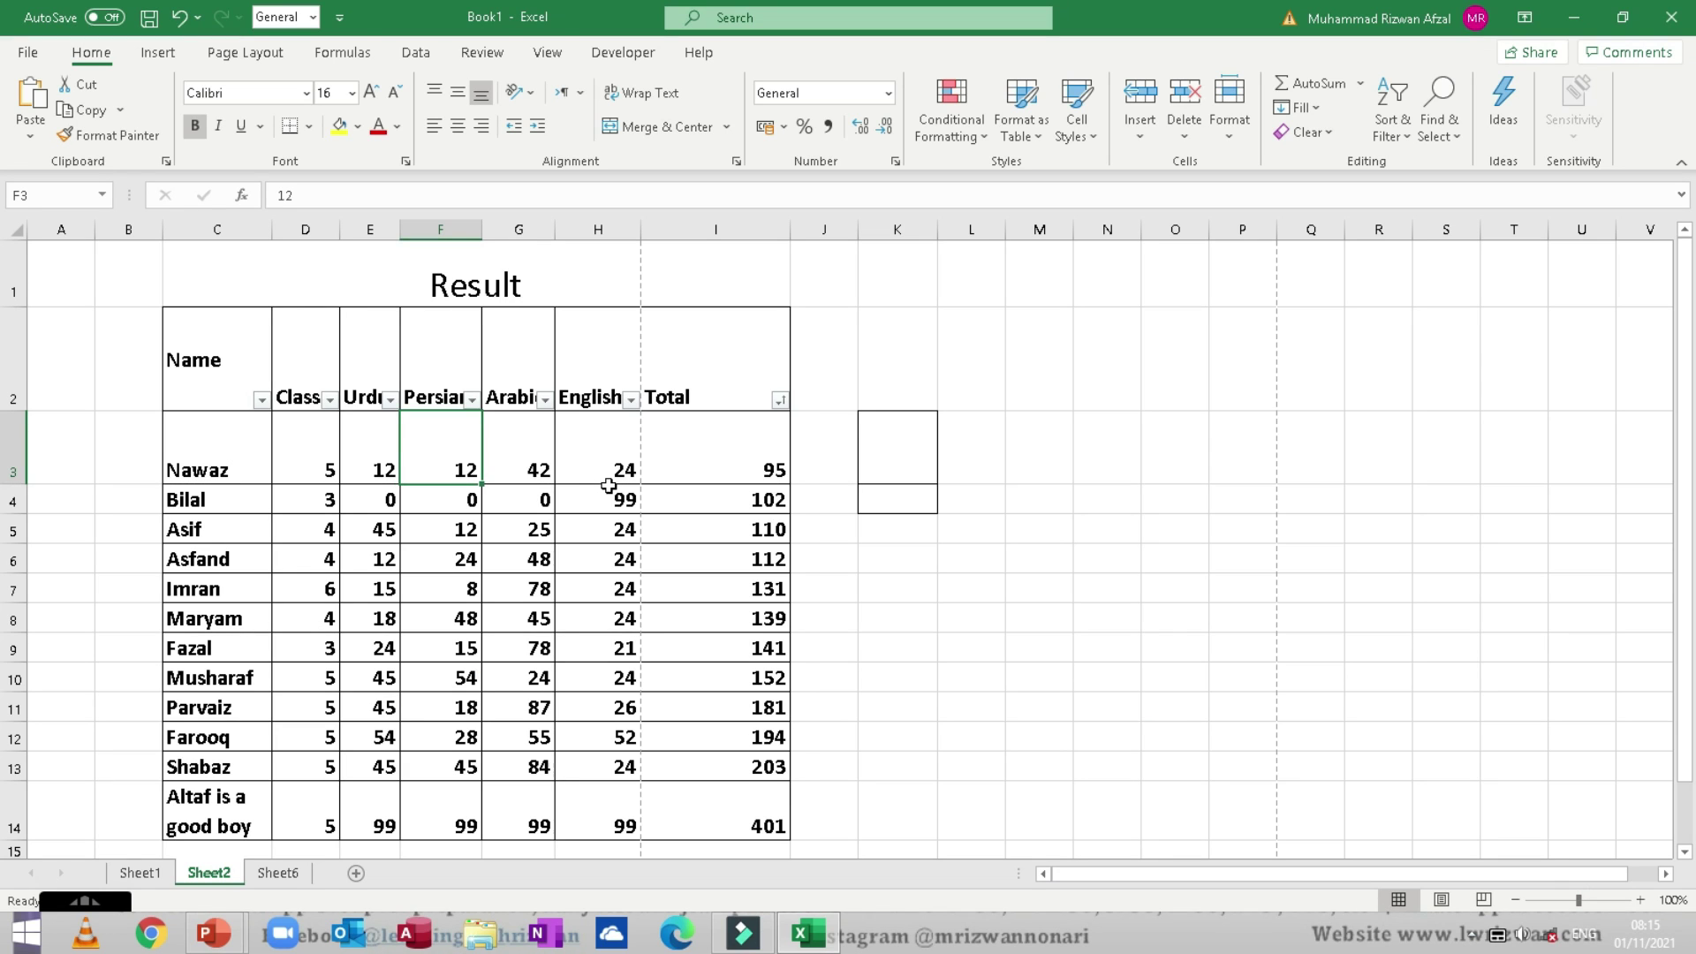
pyautogui.click(157, 53)
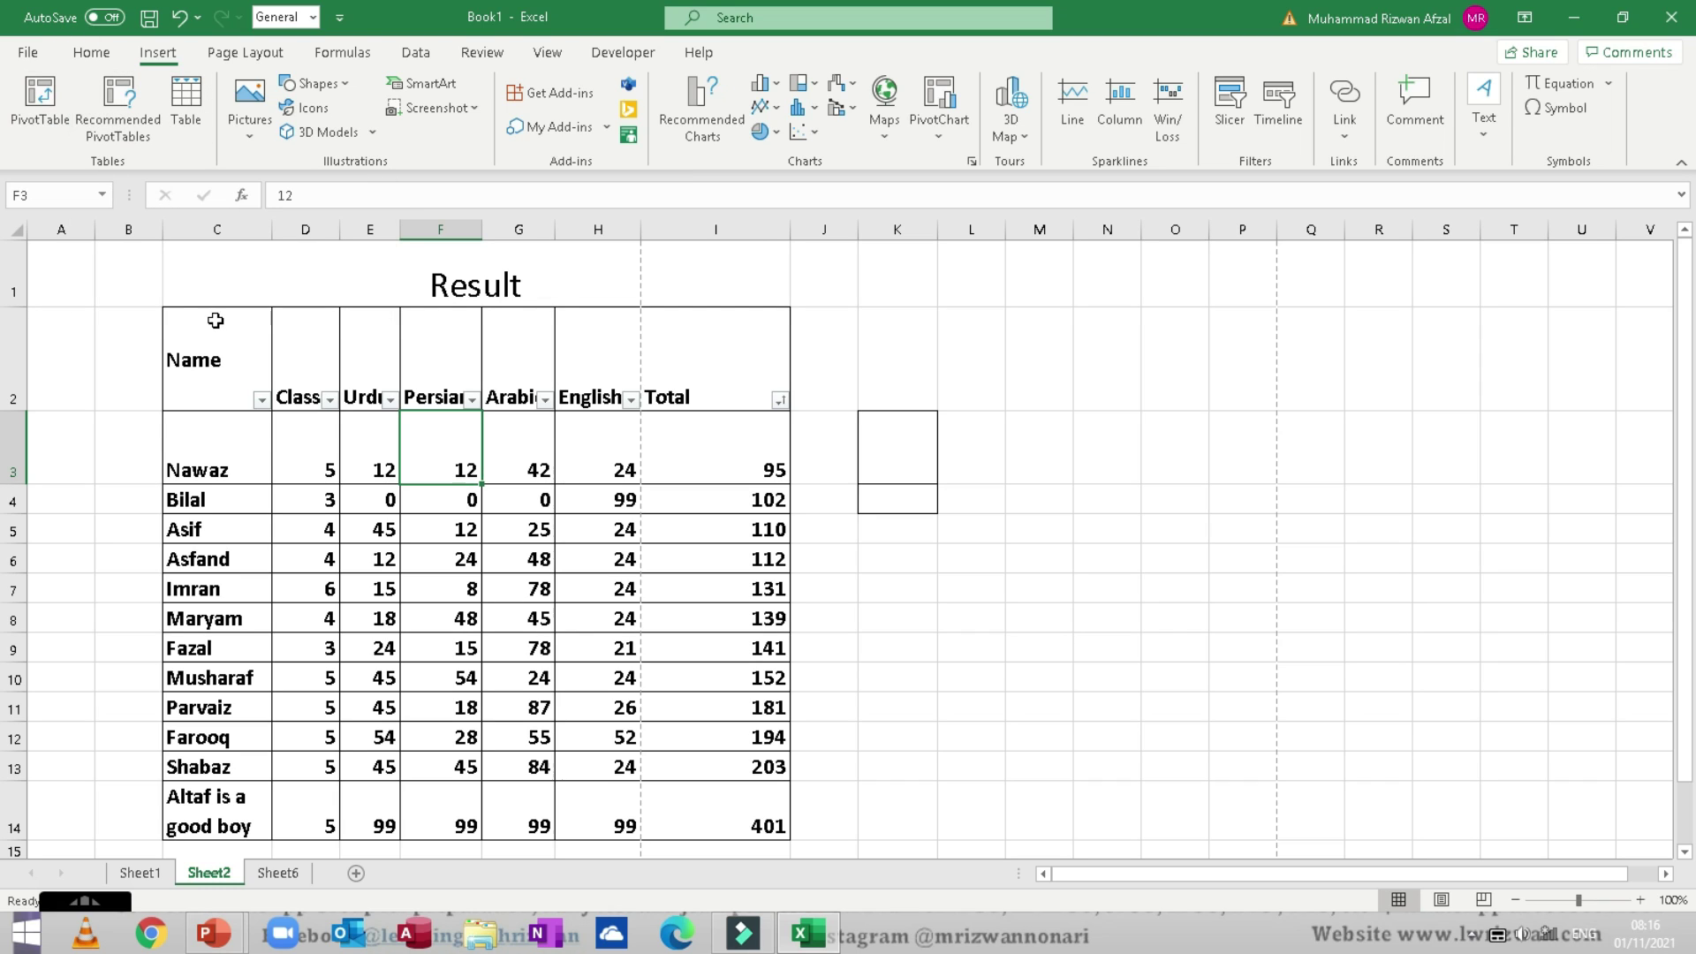
# Step: Create a PivotTable from the marks table range C2:I14 on a new worksheet
pyautogui.moveTo(195, 357); pyautogui.dragTo(710, 786)
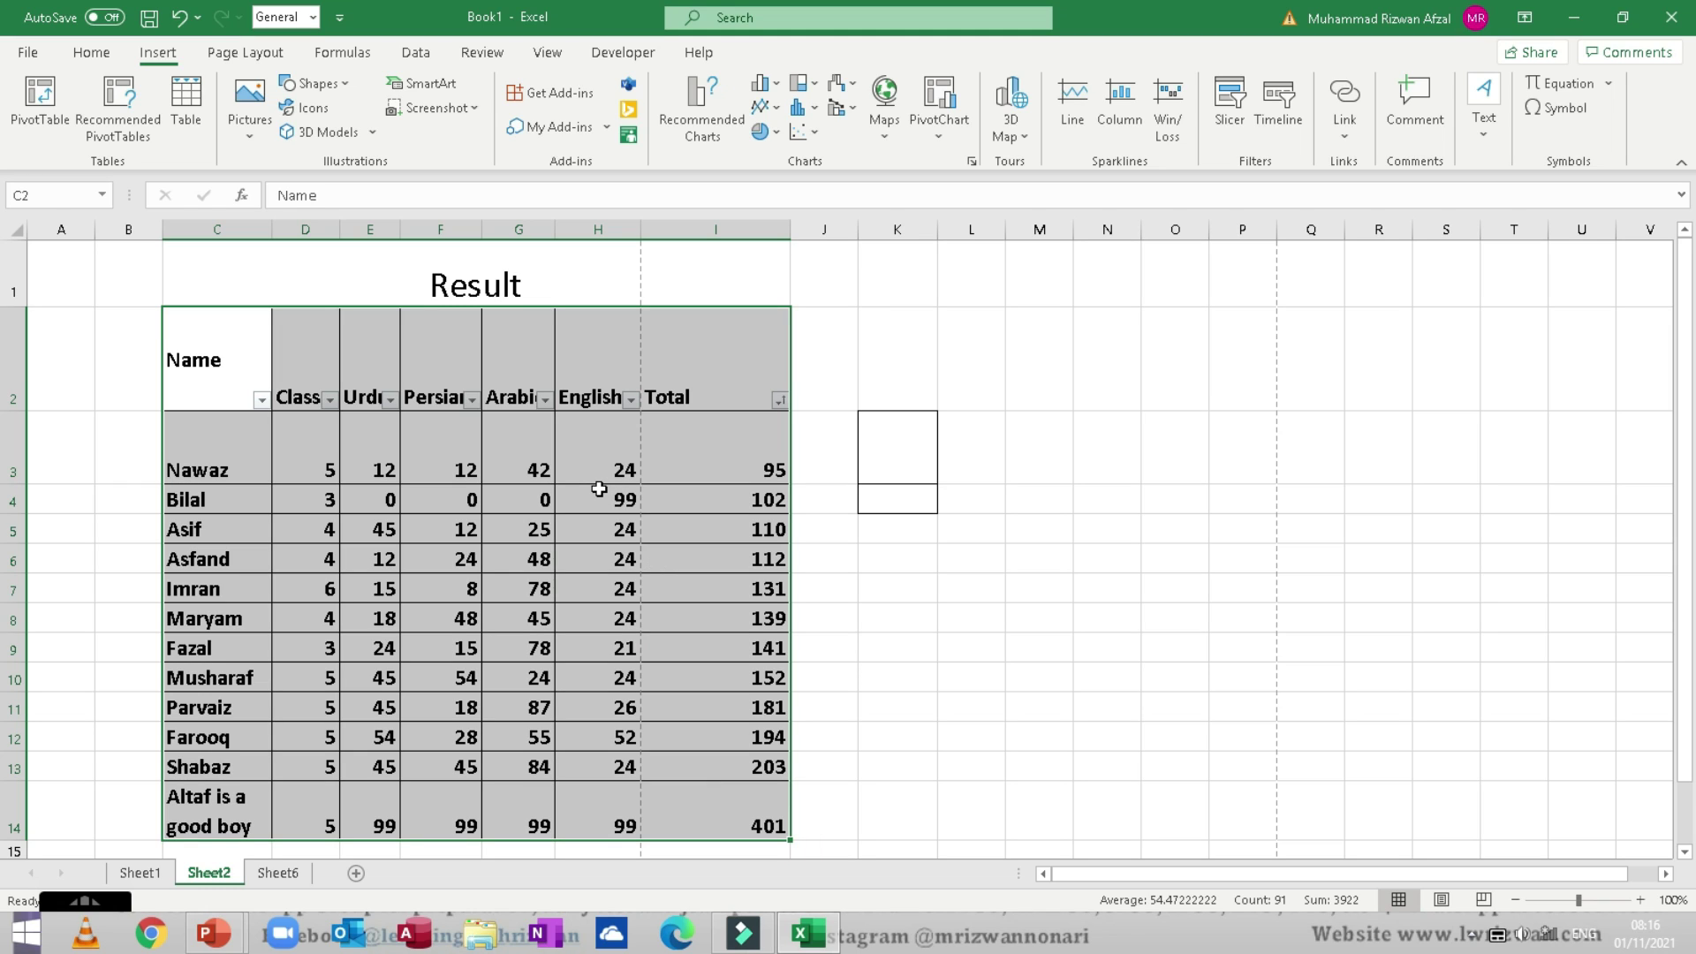
pyautogui.click(40, 102)
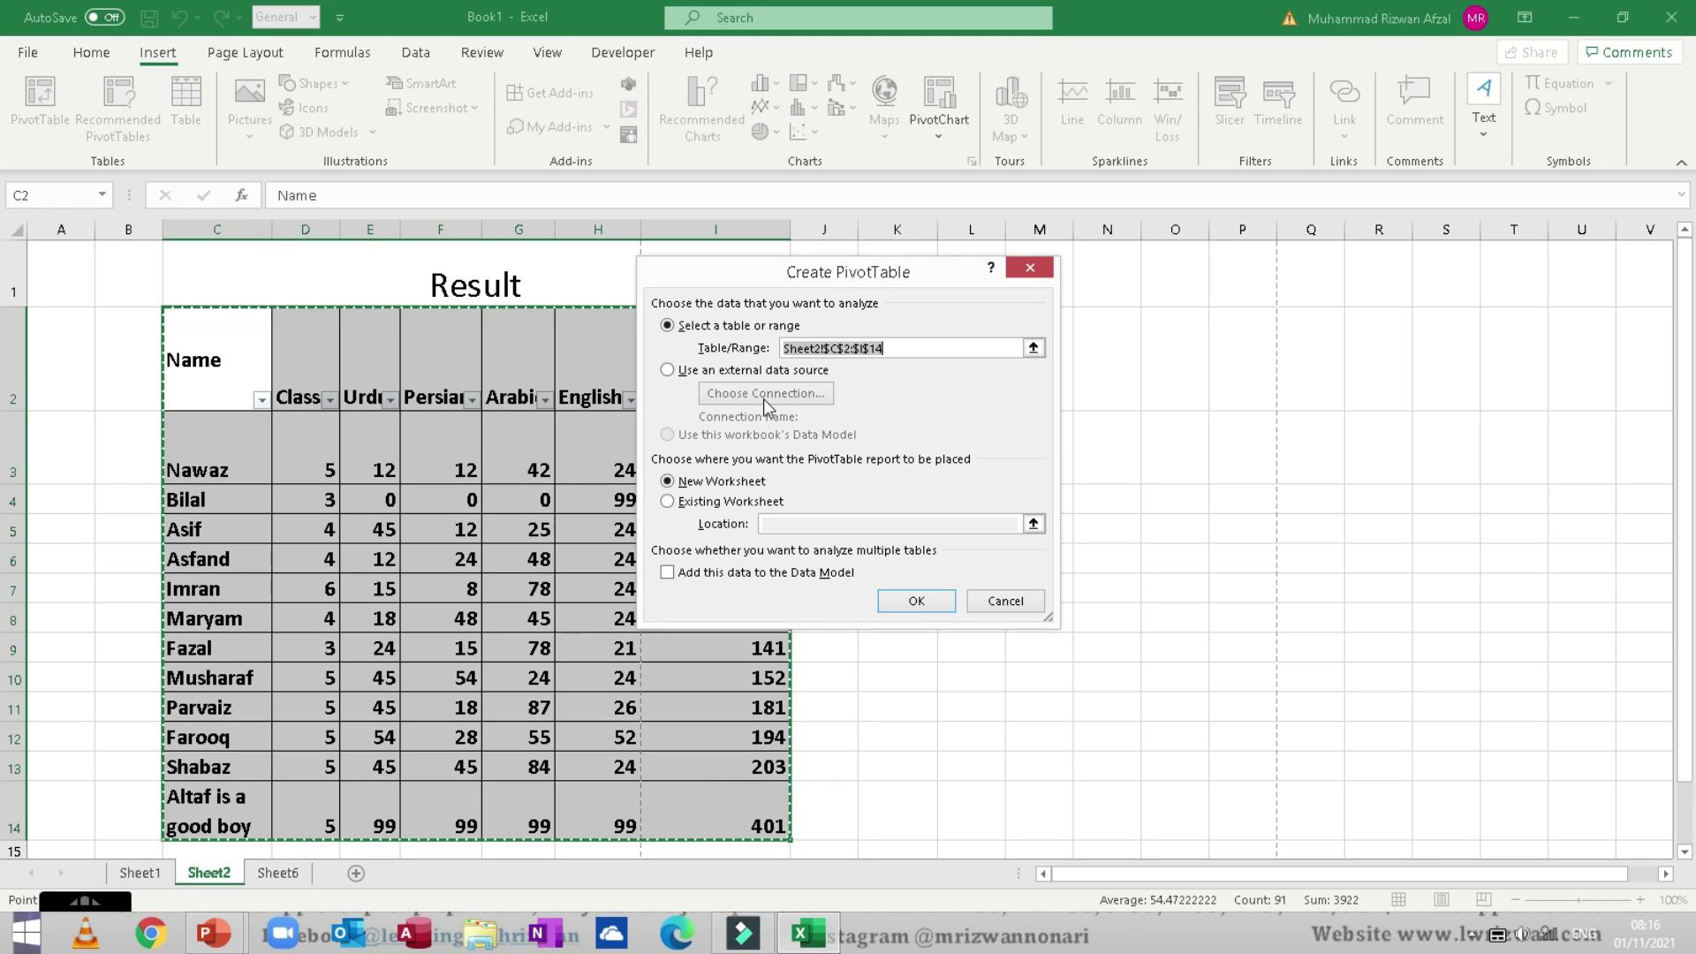
pyautogui.click(917, 600)
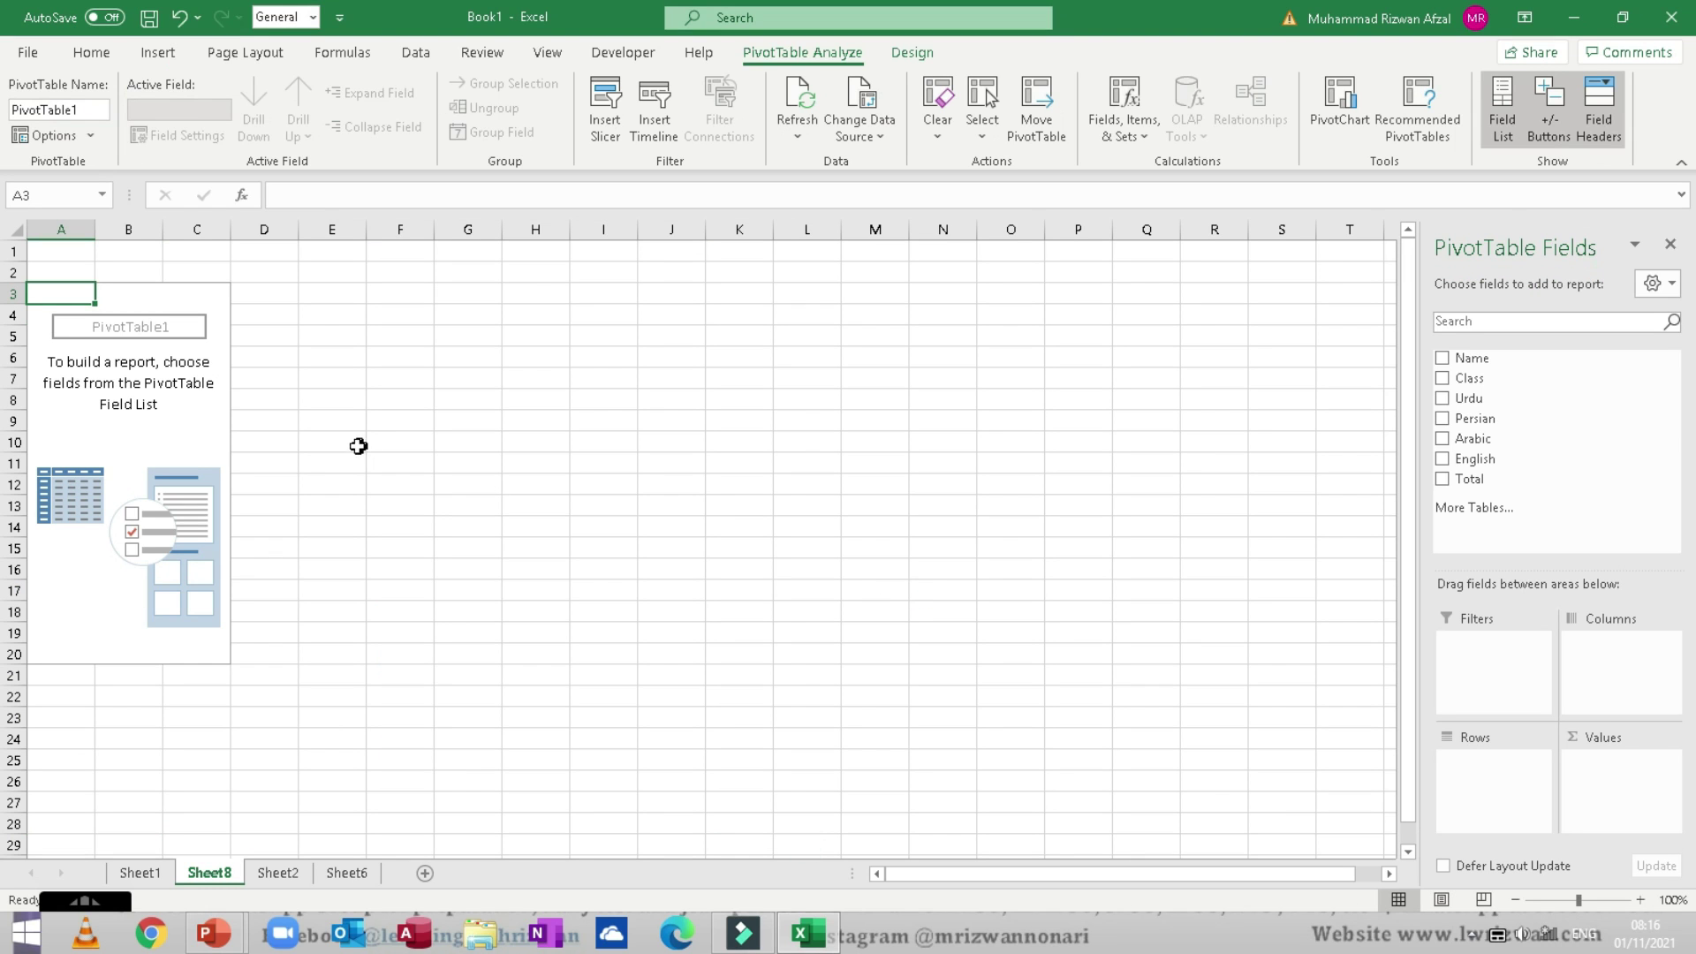
# Step: Add the Class, Name and Total fields to the PivotTable, set Class as a report filter, and select the resulting report
pyautogui.click(1442, 378)
pyautogui.click(1443, 358)
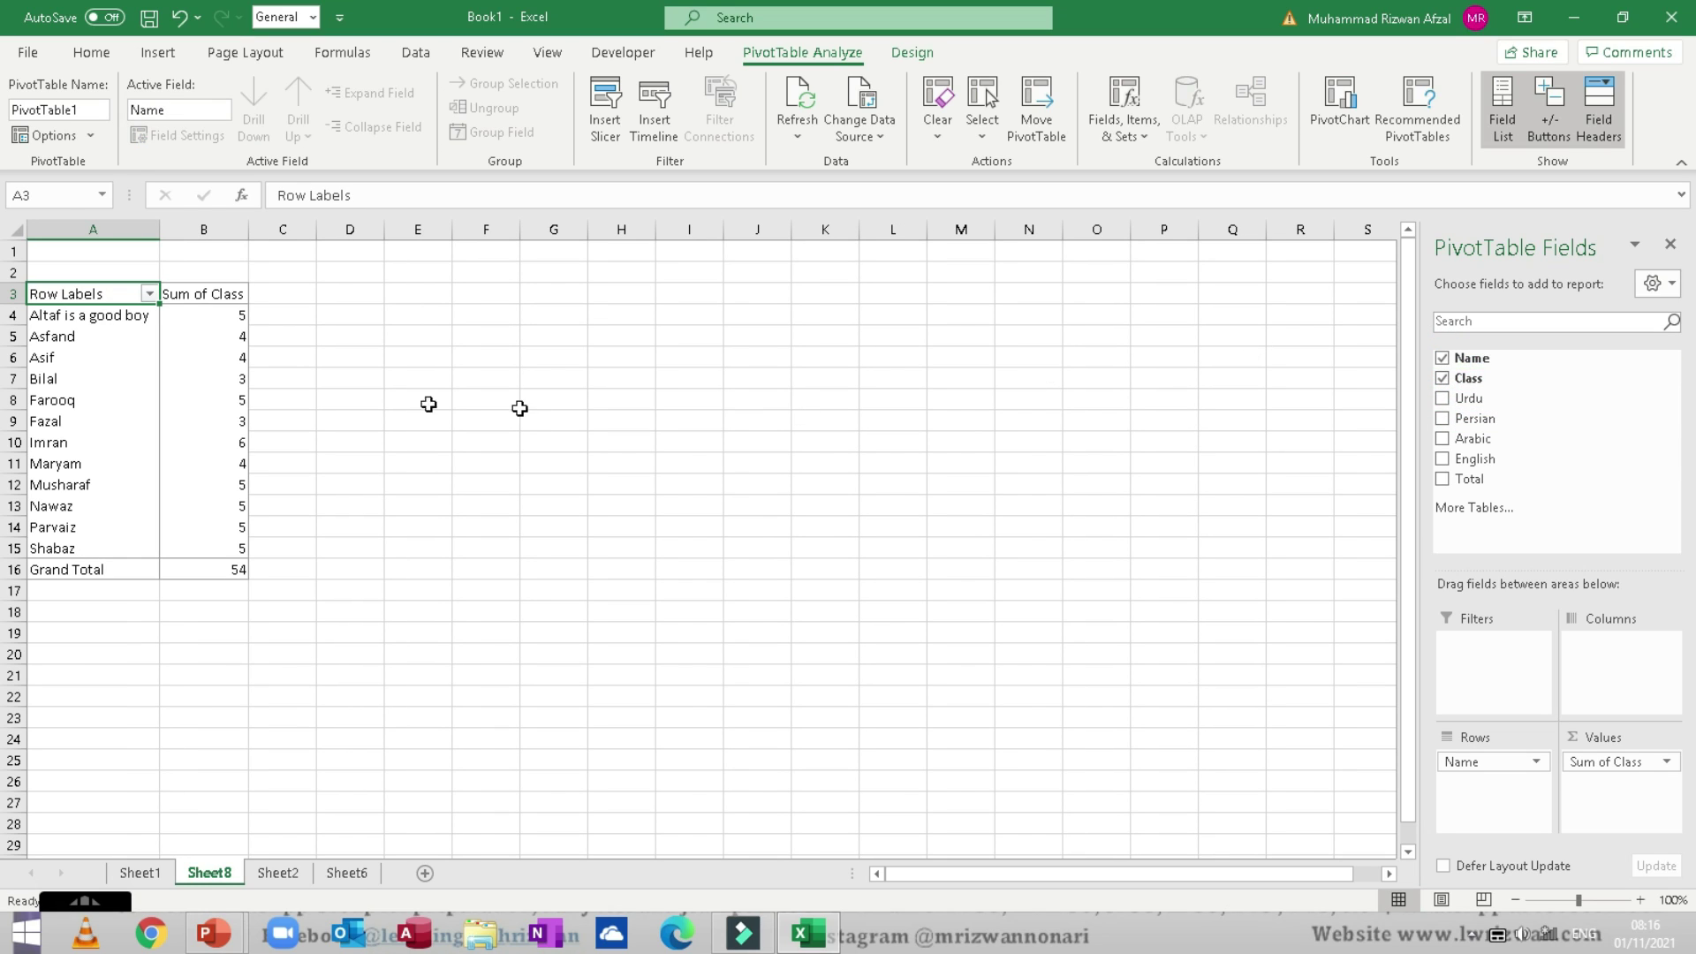
pyautogui.click(1444, 484)
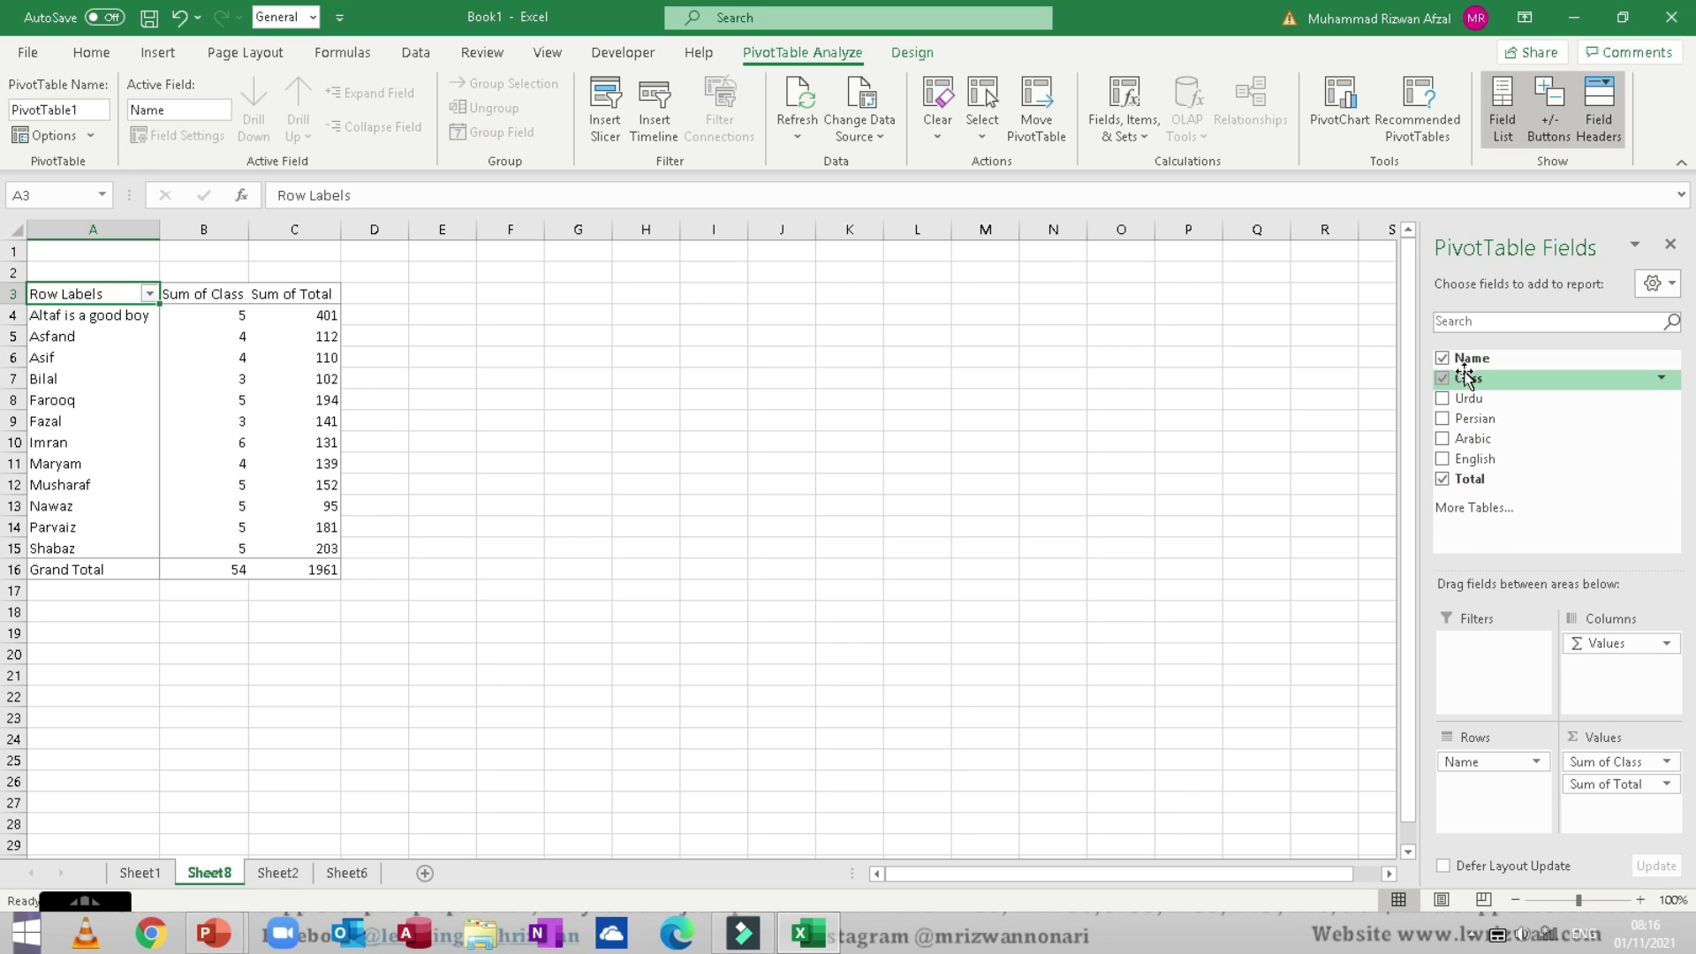
pyautogui.moveTo(1466, 381); pyautogui.dragTo(1482, 663)
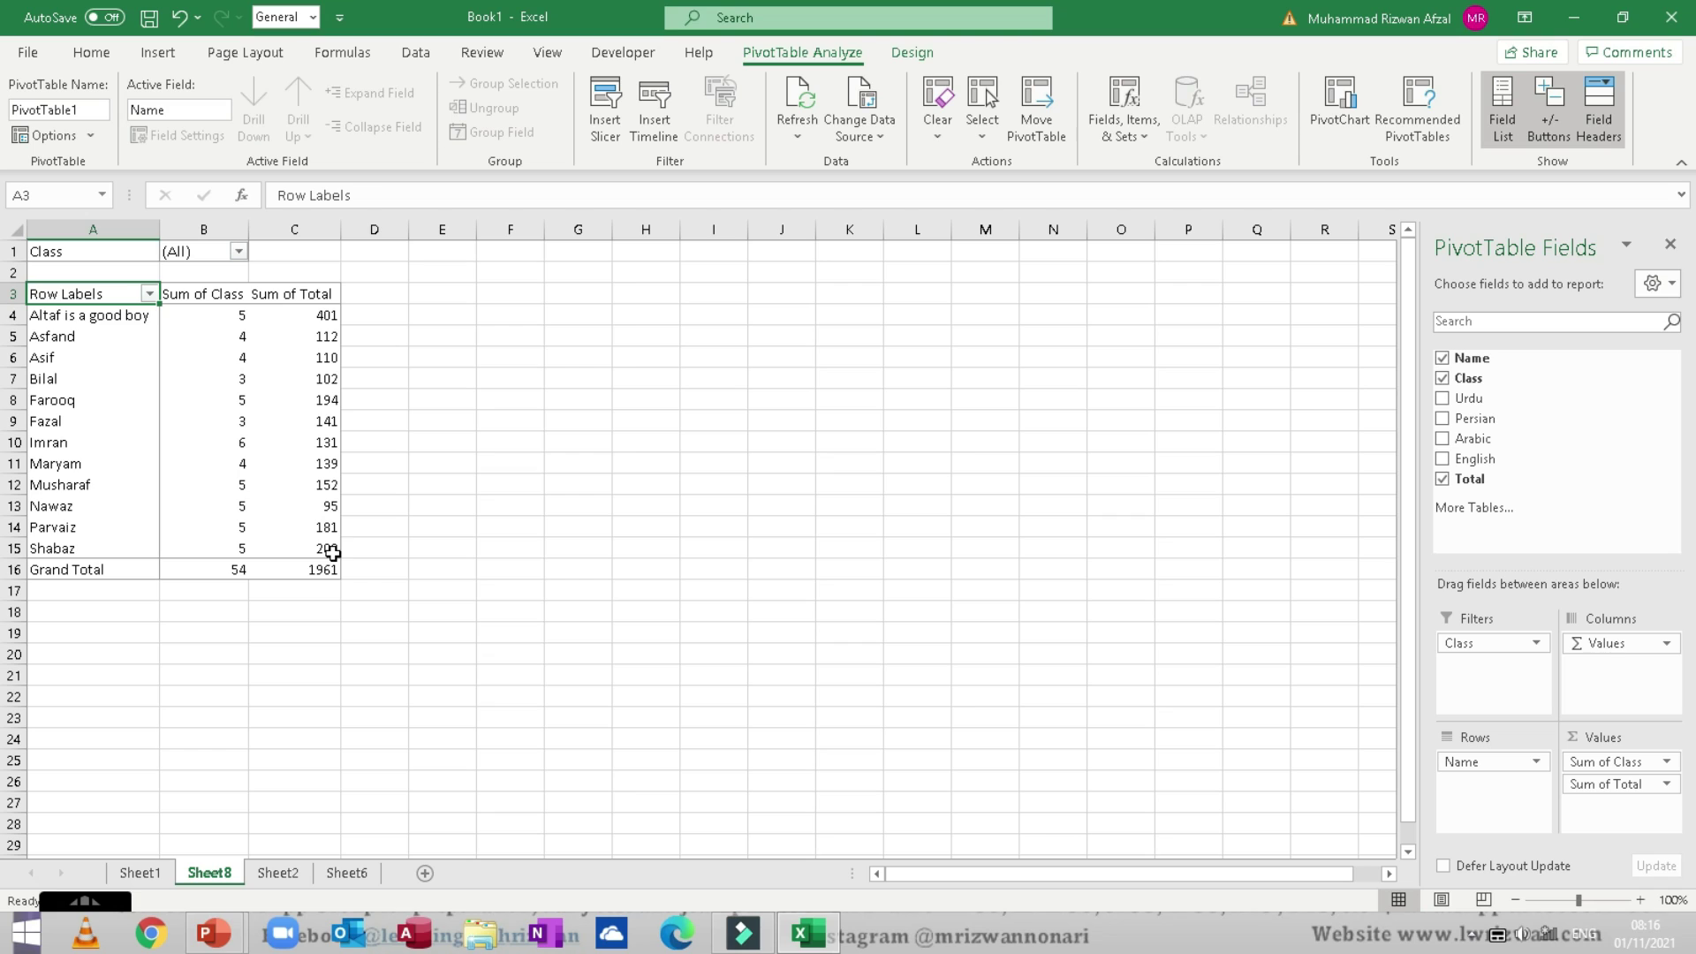
pyautogui.moveTo(331, 569); pyautogui.dragTo(59, 301)
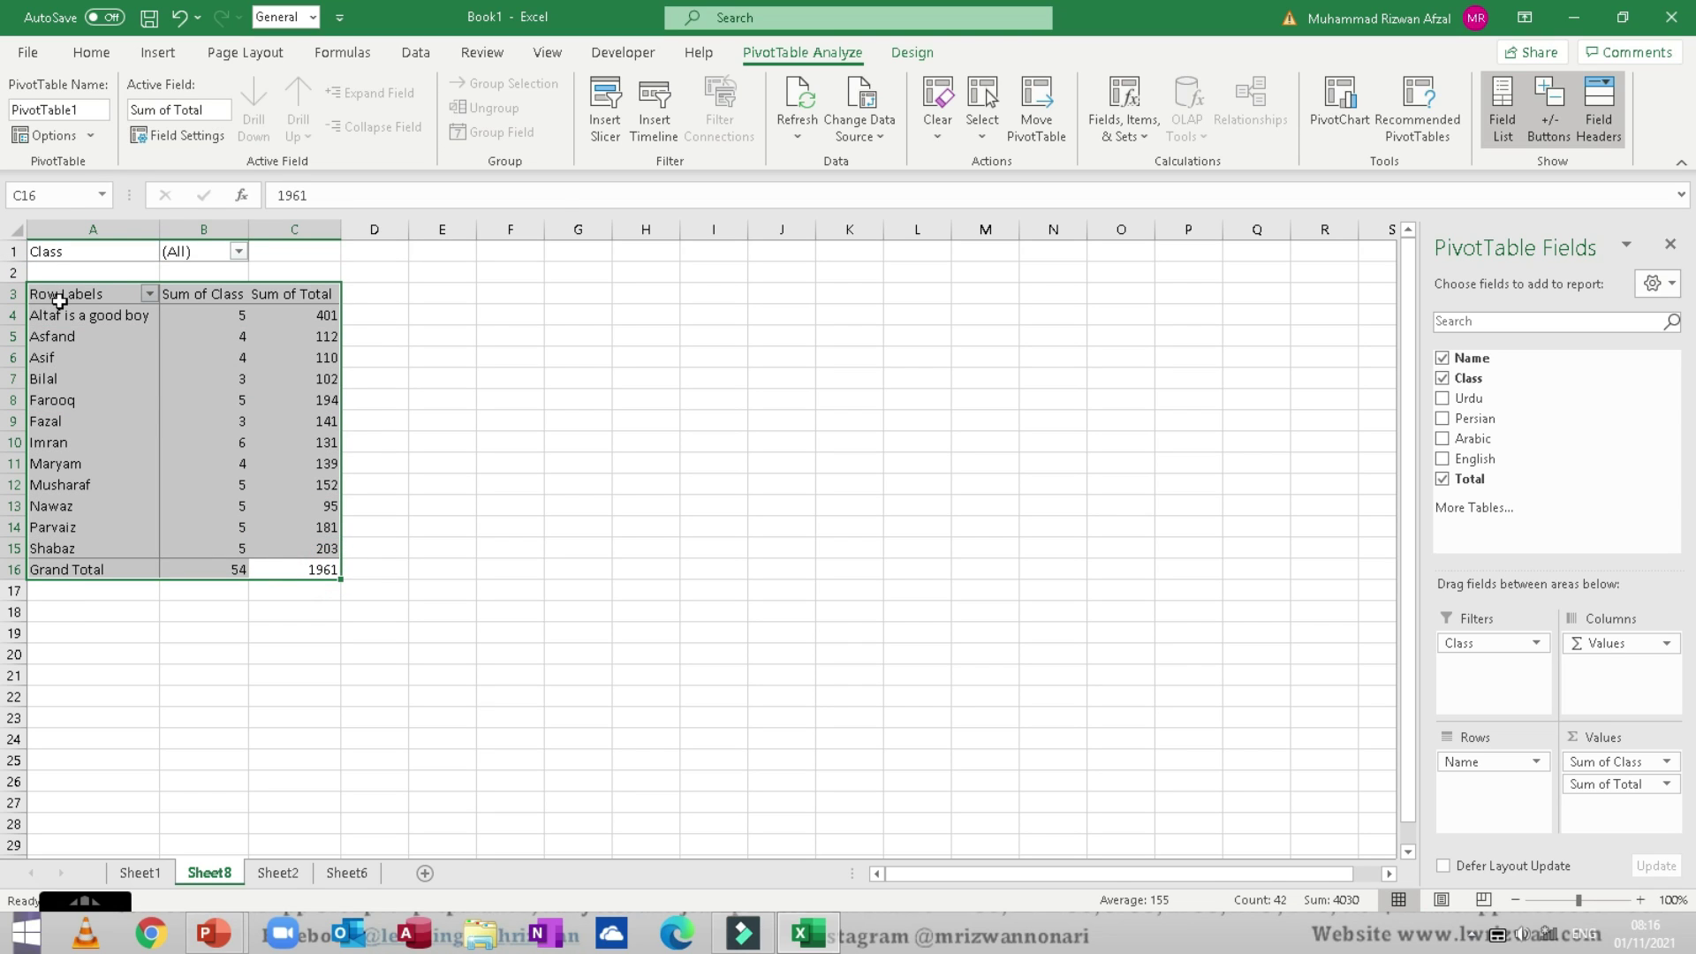
# Step: Undo the PivotTable field changes and the smallest-to-largest sort of the Total column on Sheet2
pyautogui.click(309, 232)
pyautogui.hotkey('ctrl', 'z')
pyautogui.hotkey('ctrl', 'z')
pyautogui.hotkey('ctrl', 'z')
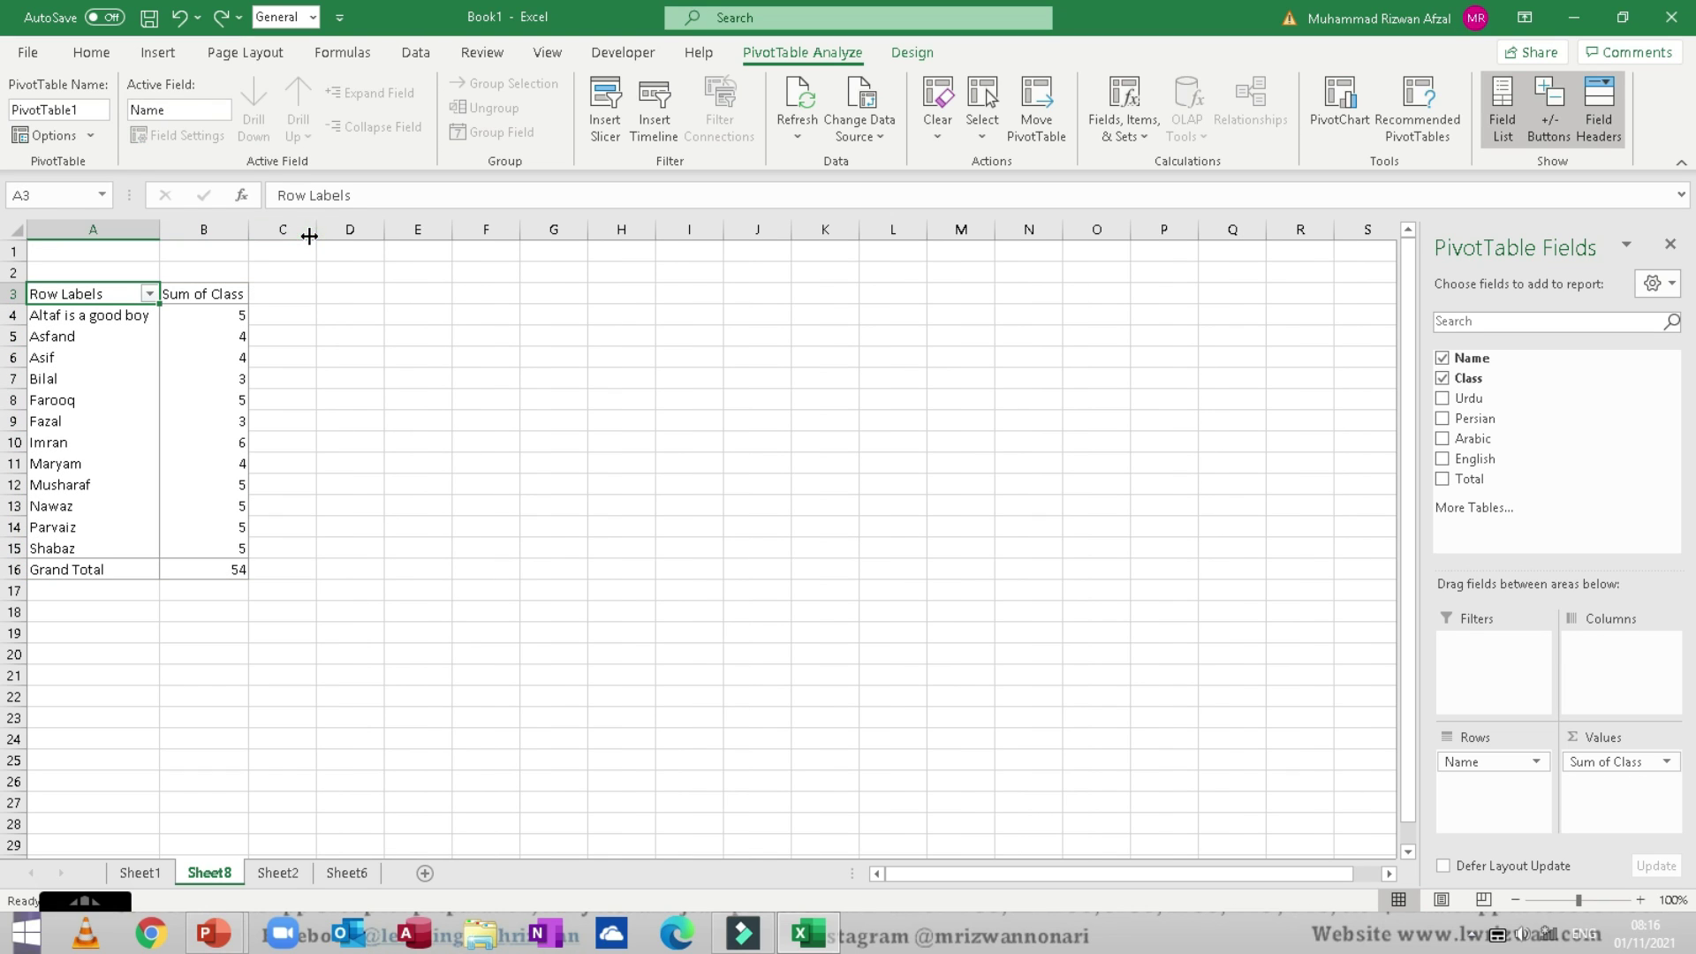
pyautogui.hotkey('ctrl', 'z')
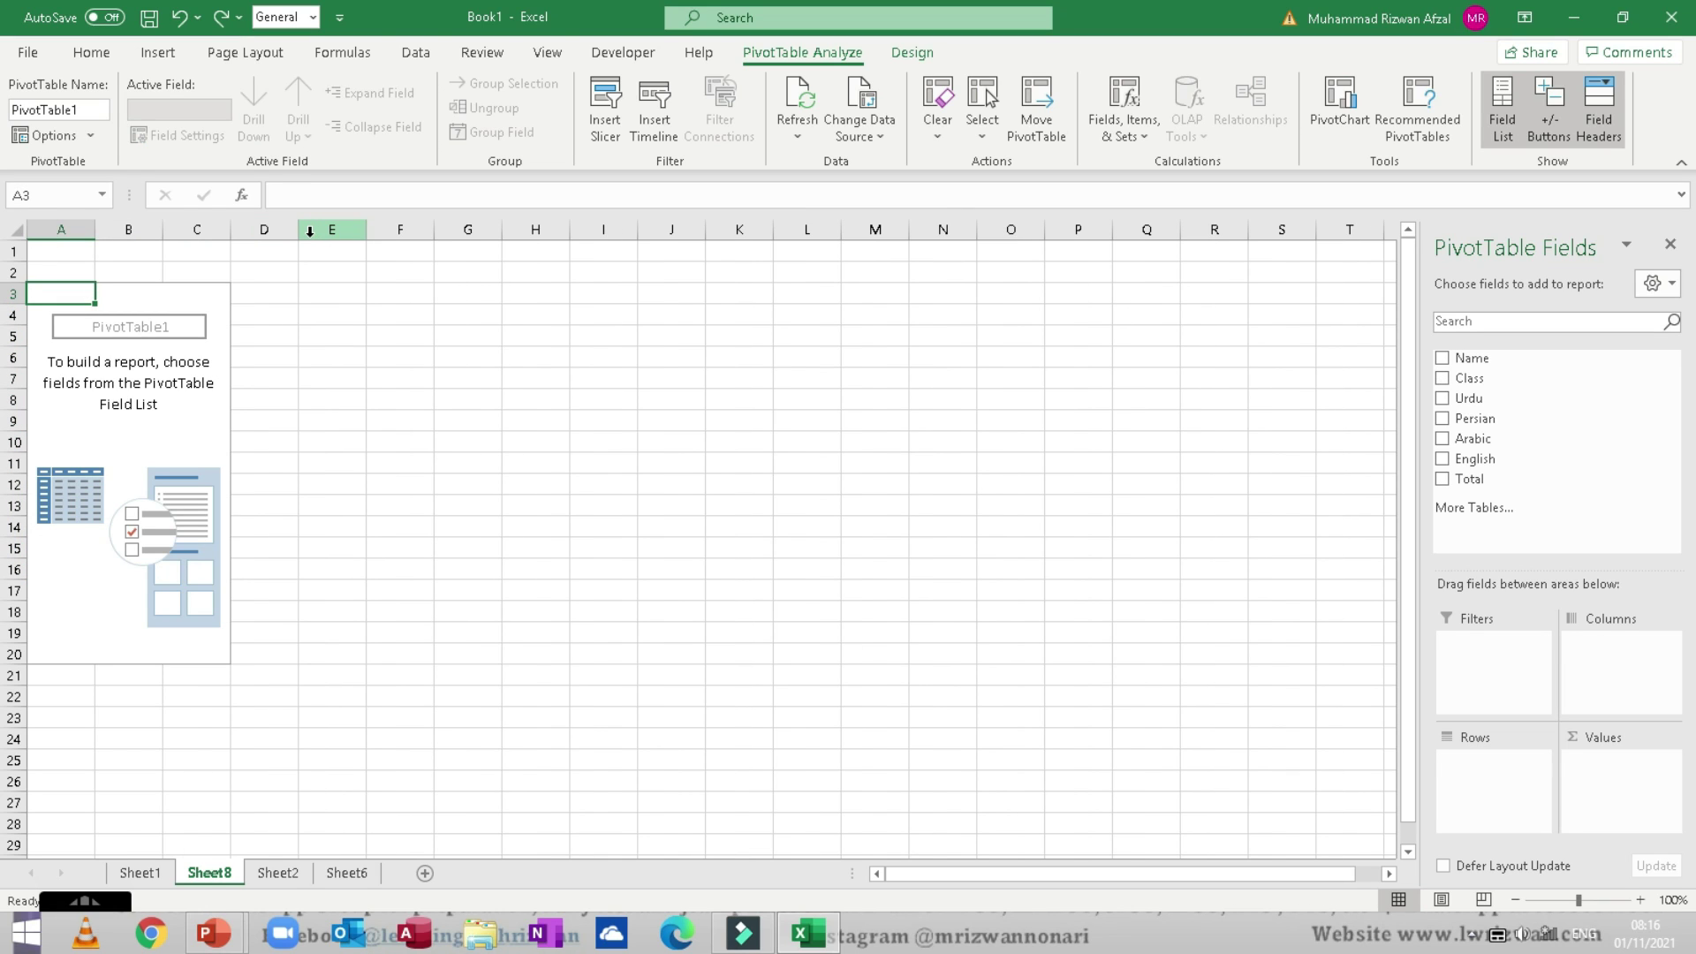
pyautogui.hotkey('ctrl', 'z')
pyautogui.hotkey('ctrl', 'z')
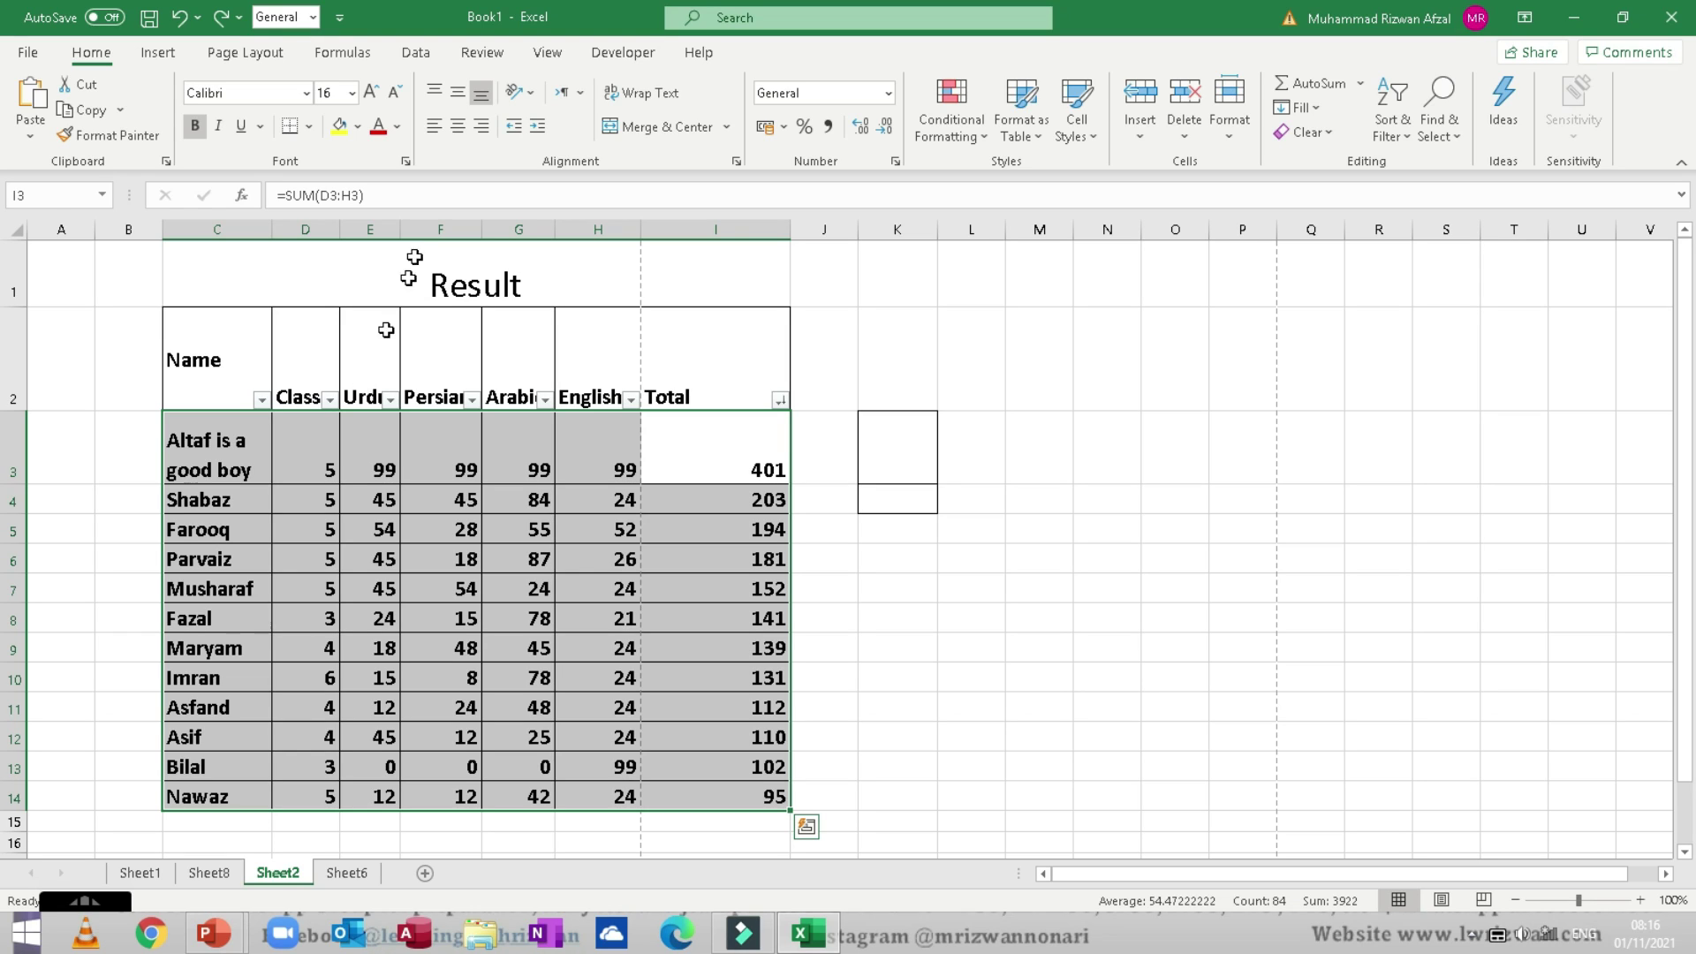
# Step: View the insert options for pictures and shapes without inserting anything
pyautogui.click(151, 53)
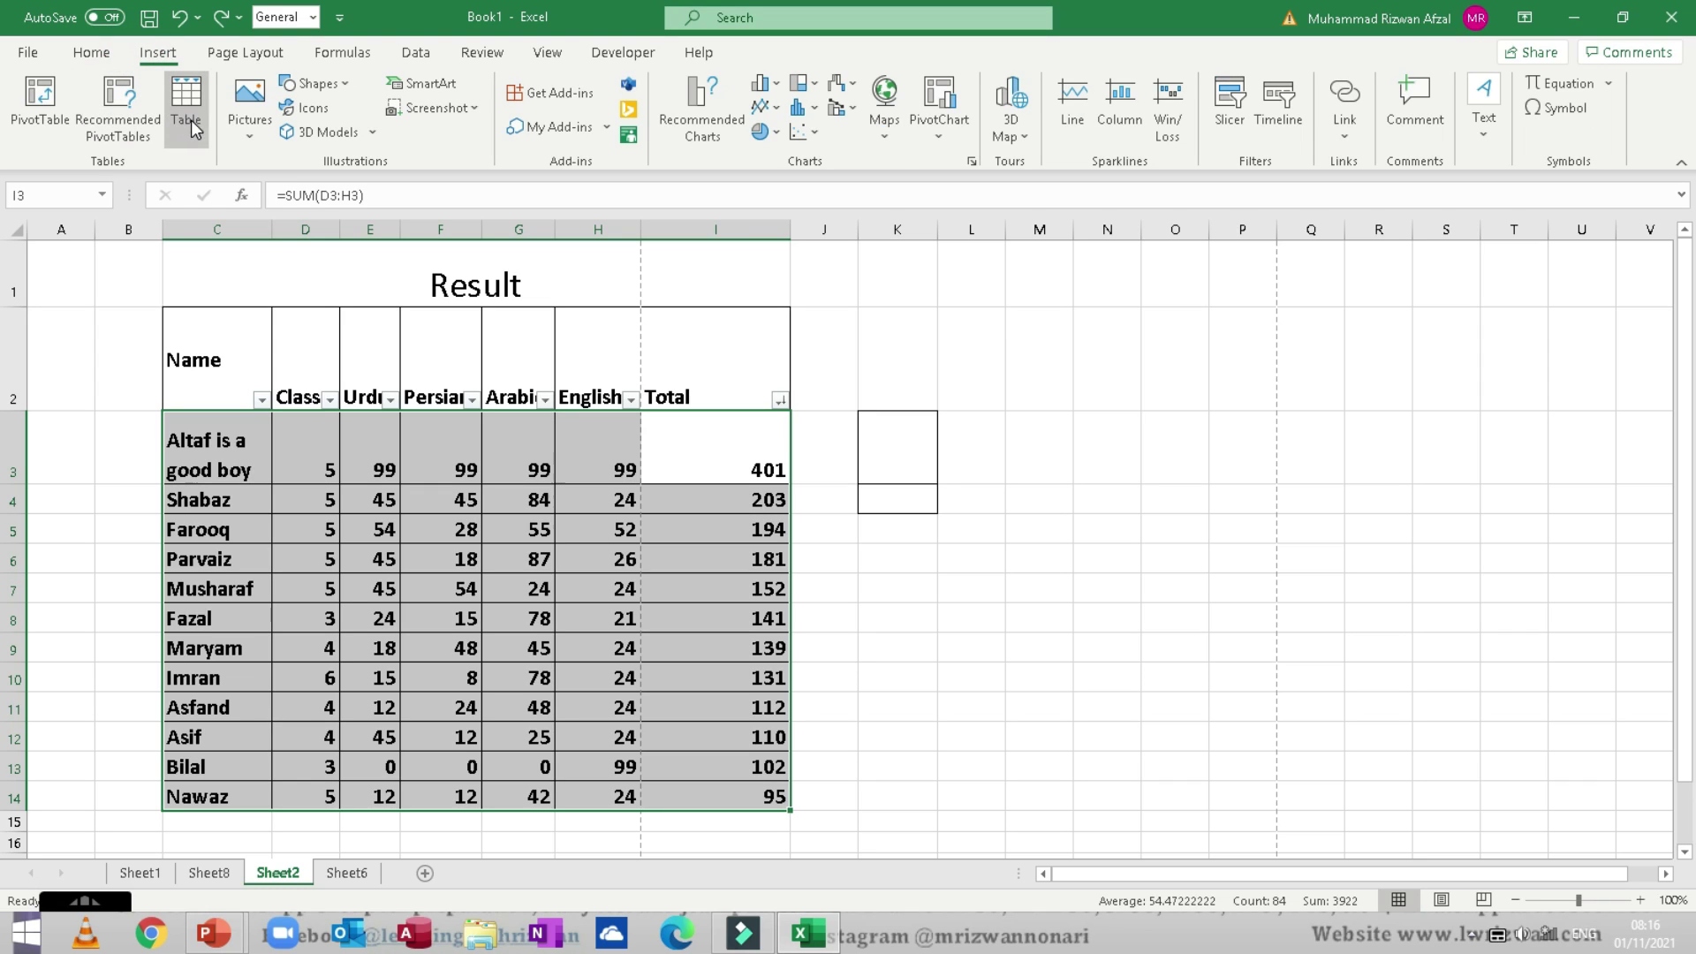
pyautogui.click(249, 134)
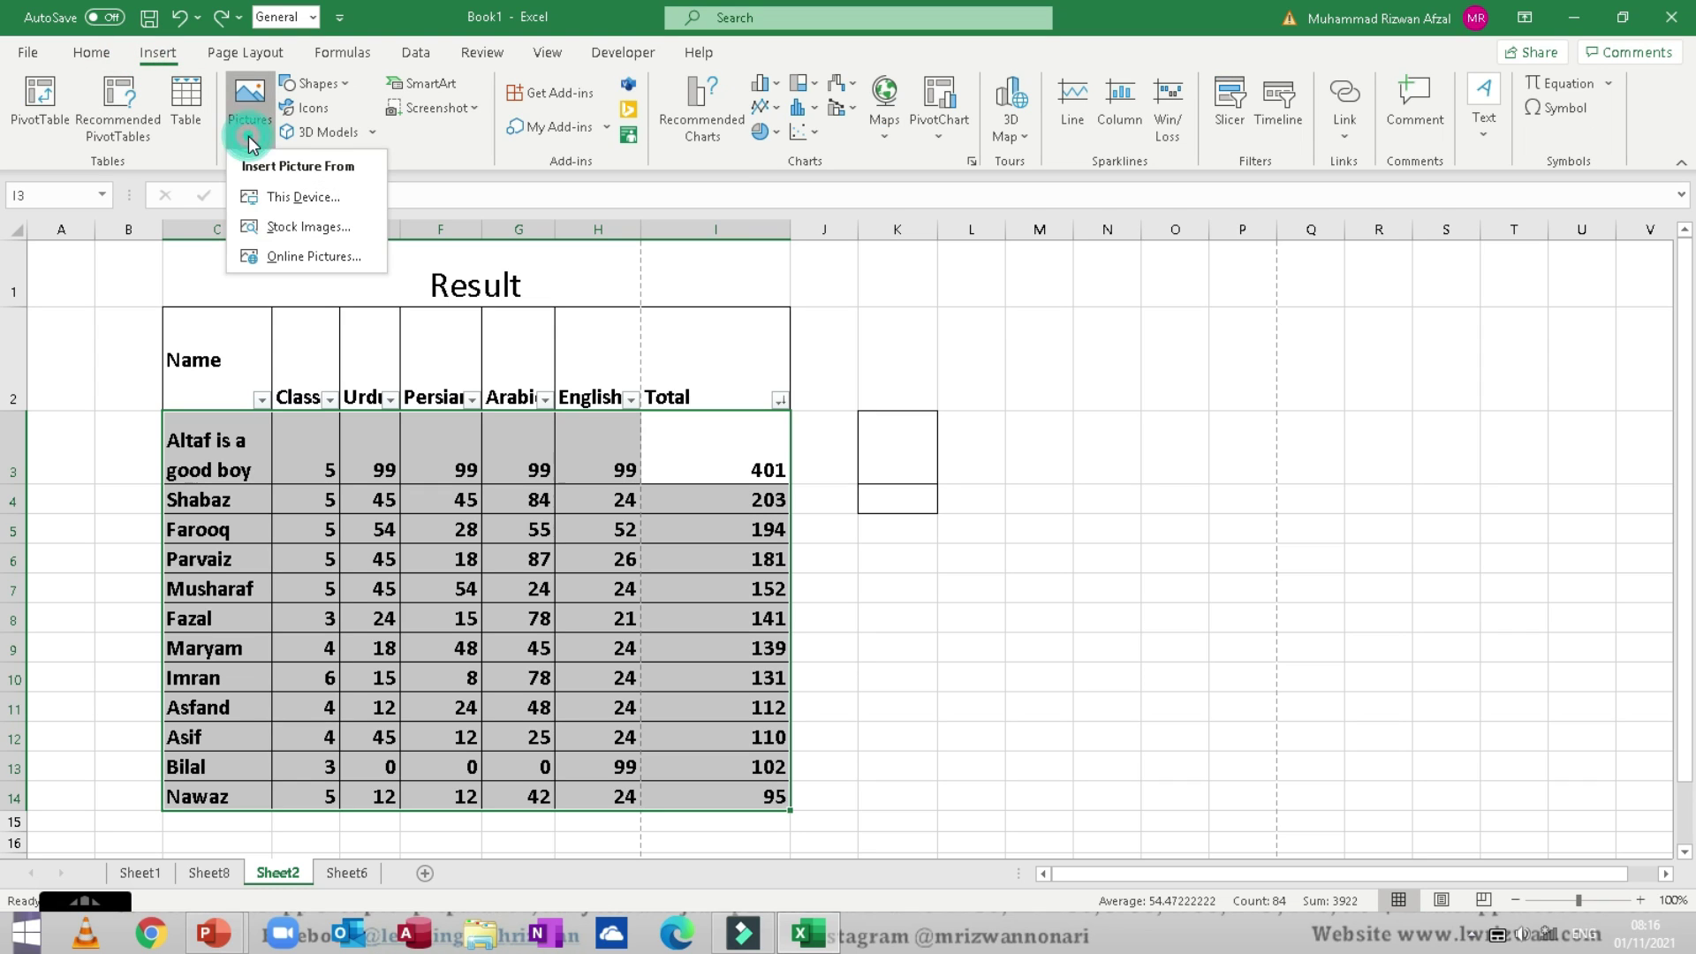
pyautogui.click(349, 85)
pyautogui.click(349, 86)
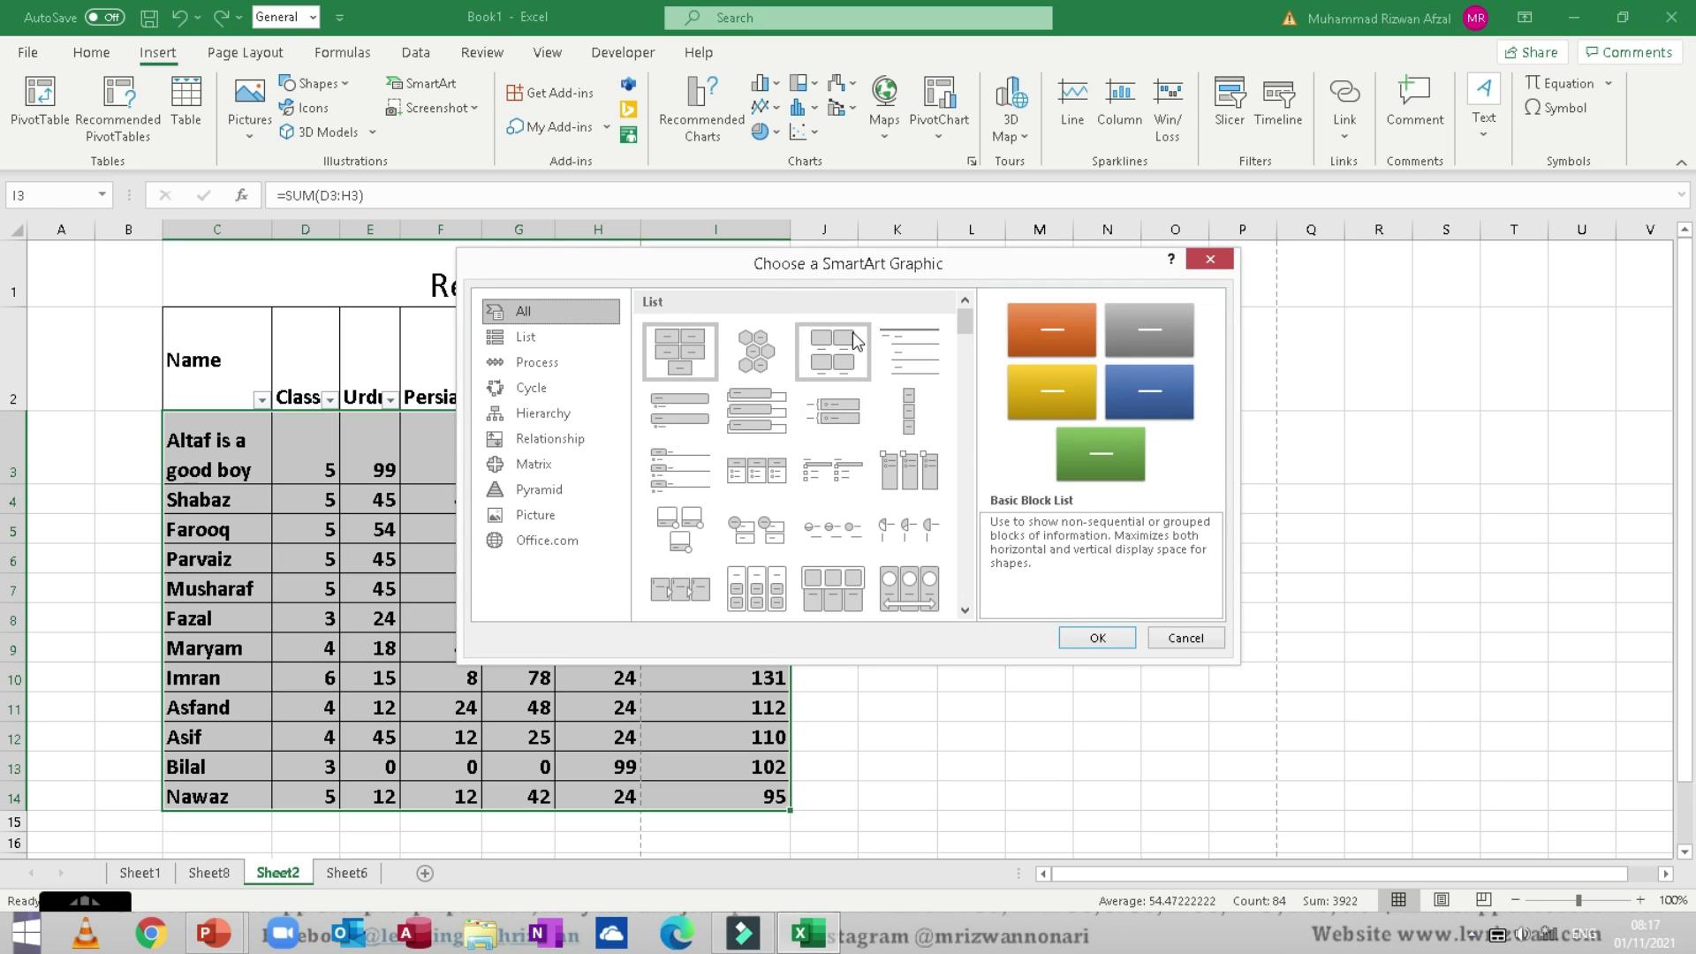
# Step: Browse the Process, Cycle, Relationship and Pyramid SmartArt layouts, and close the chooser without inserting a graphic
pyautogui.click(585, 364)
pyautogui.click(581, 389)
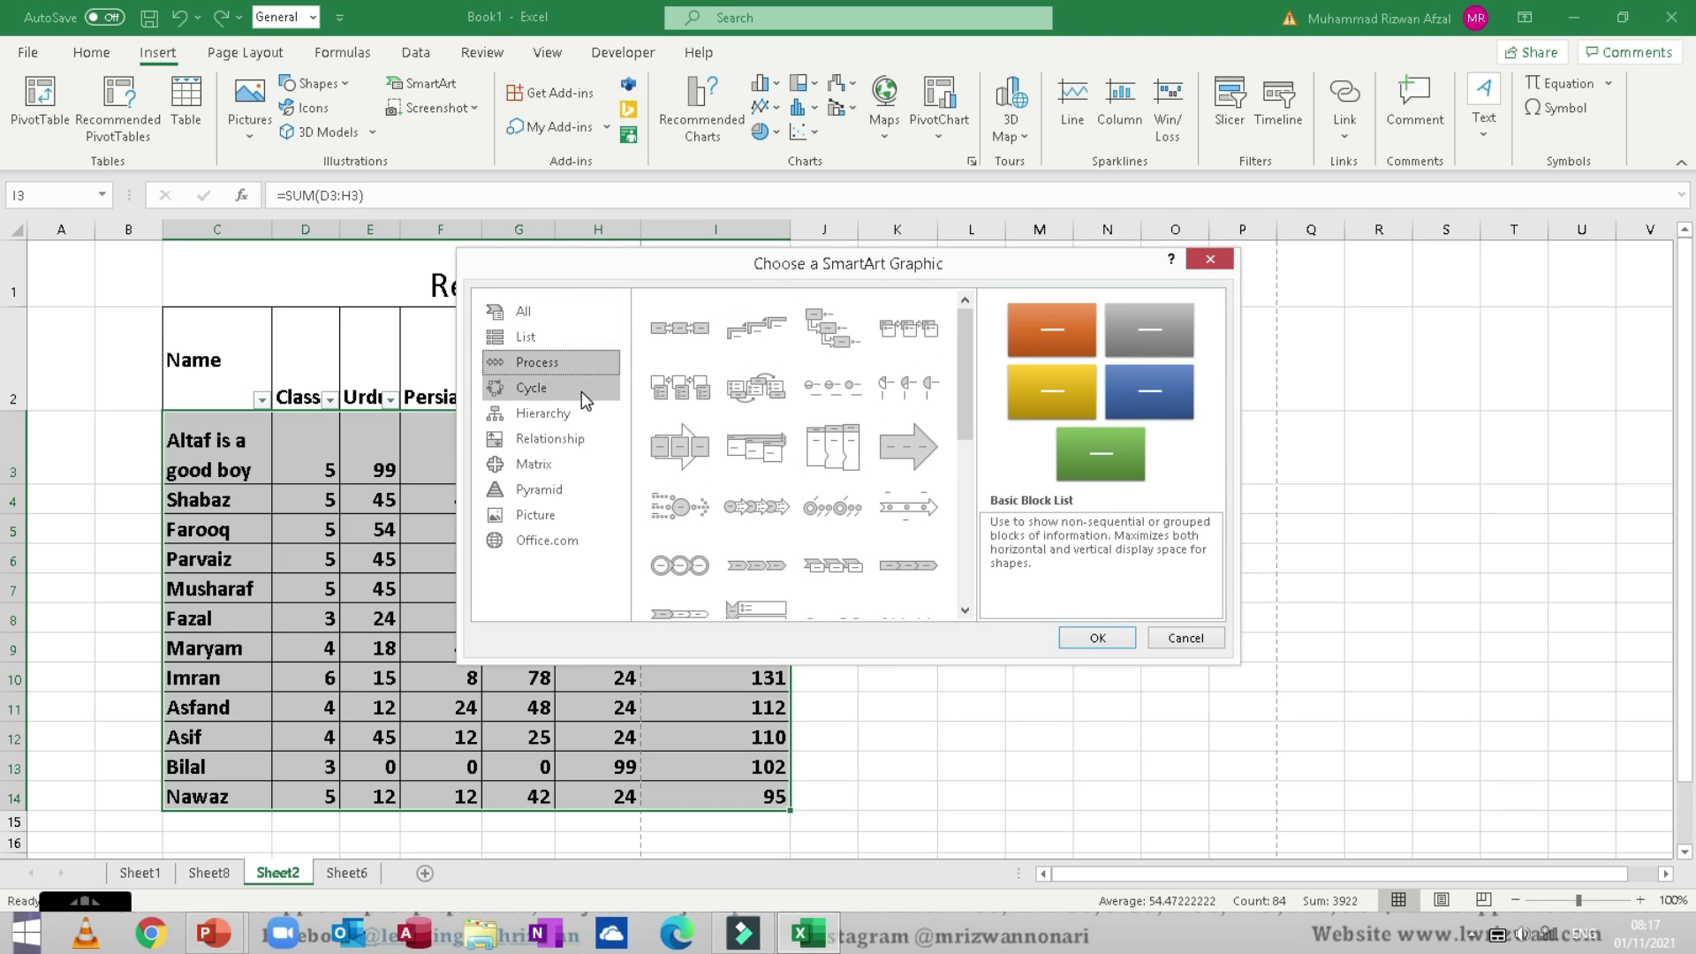
pyautogui.click(560, 446)
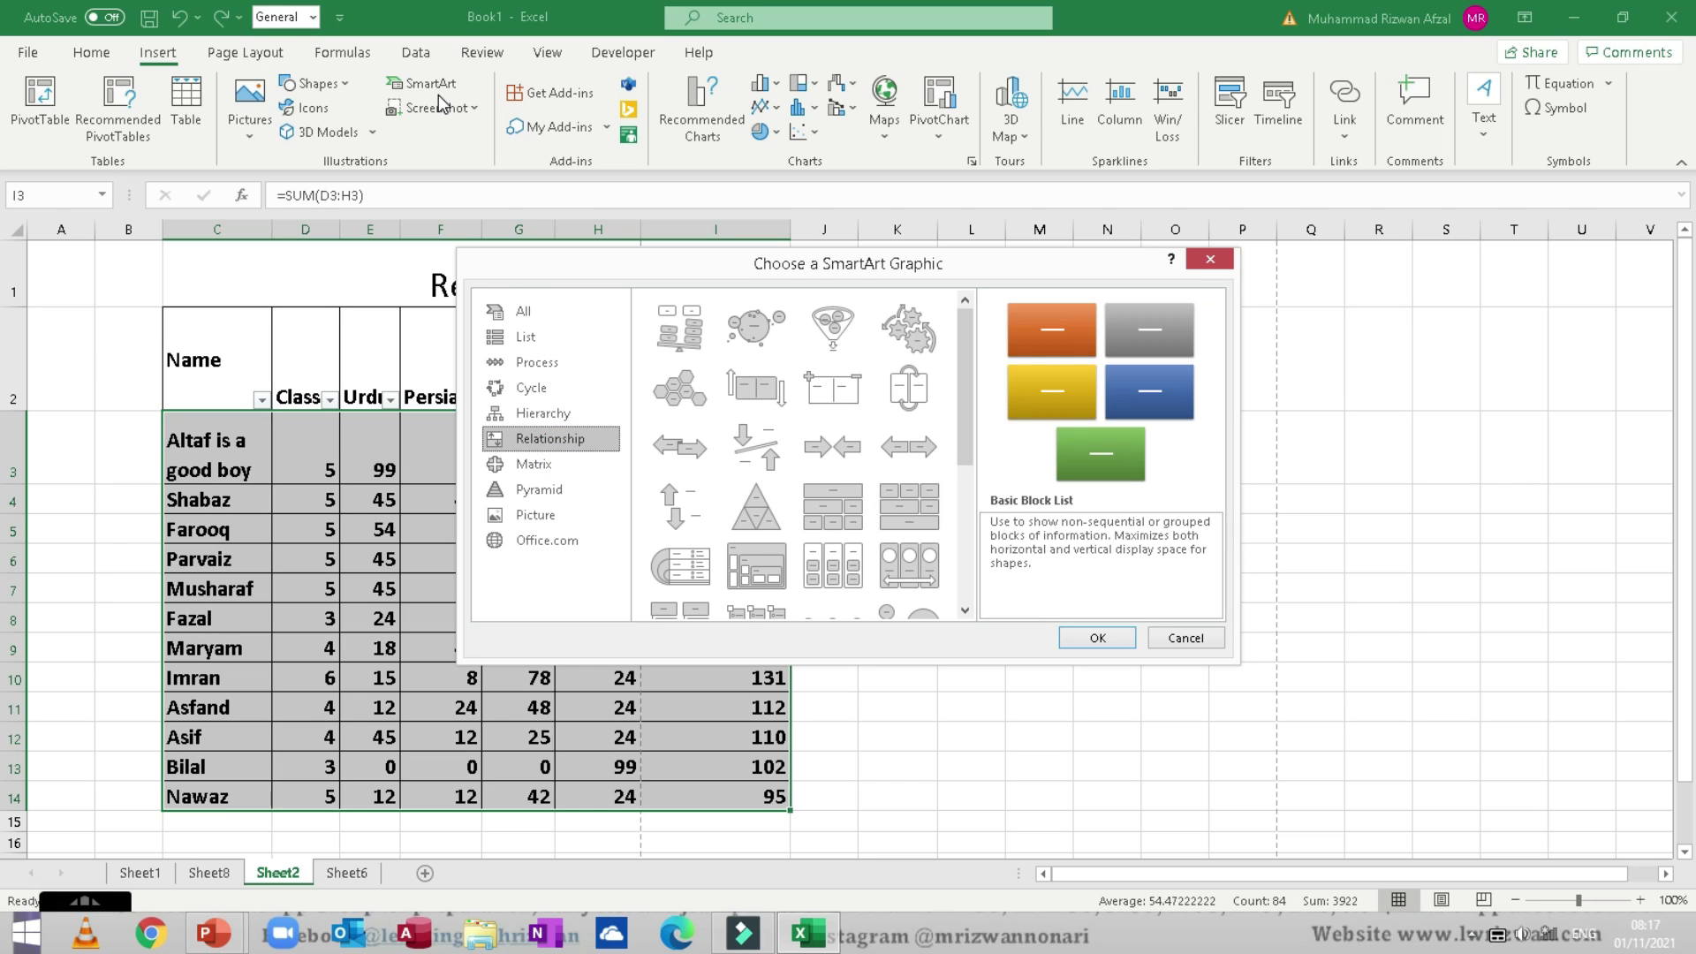
pyautogui.click(563, 490)
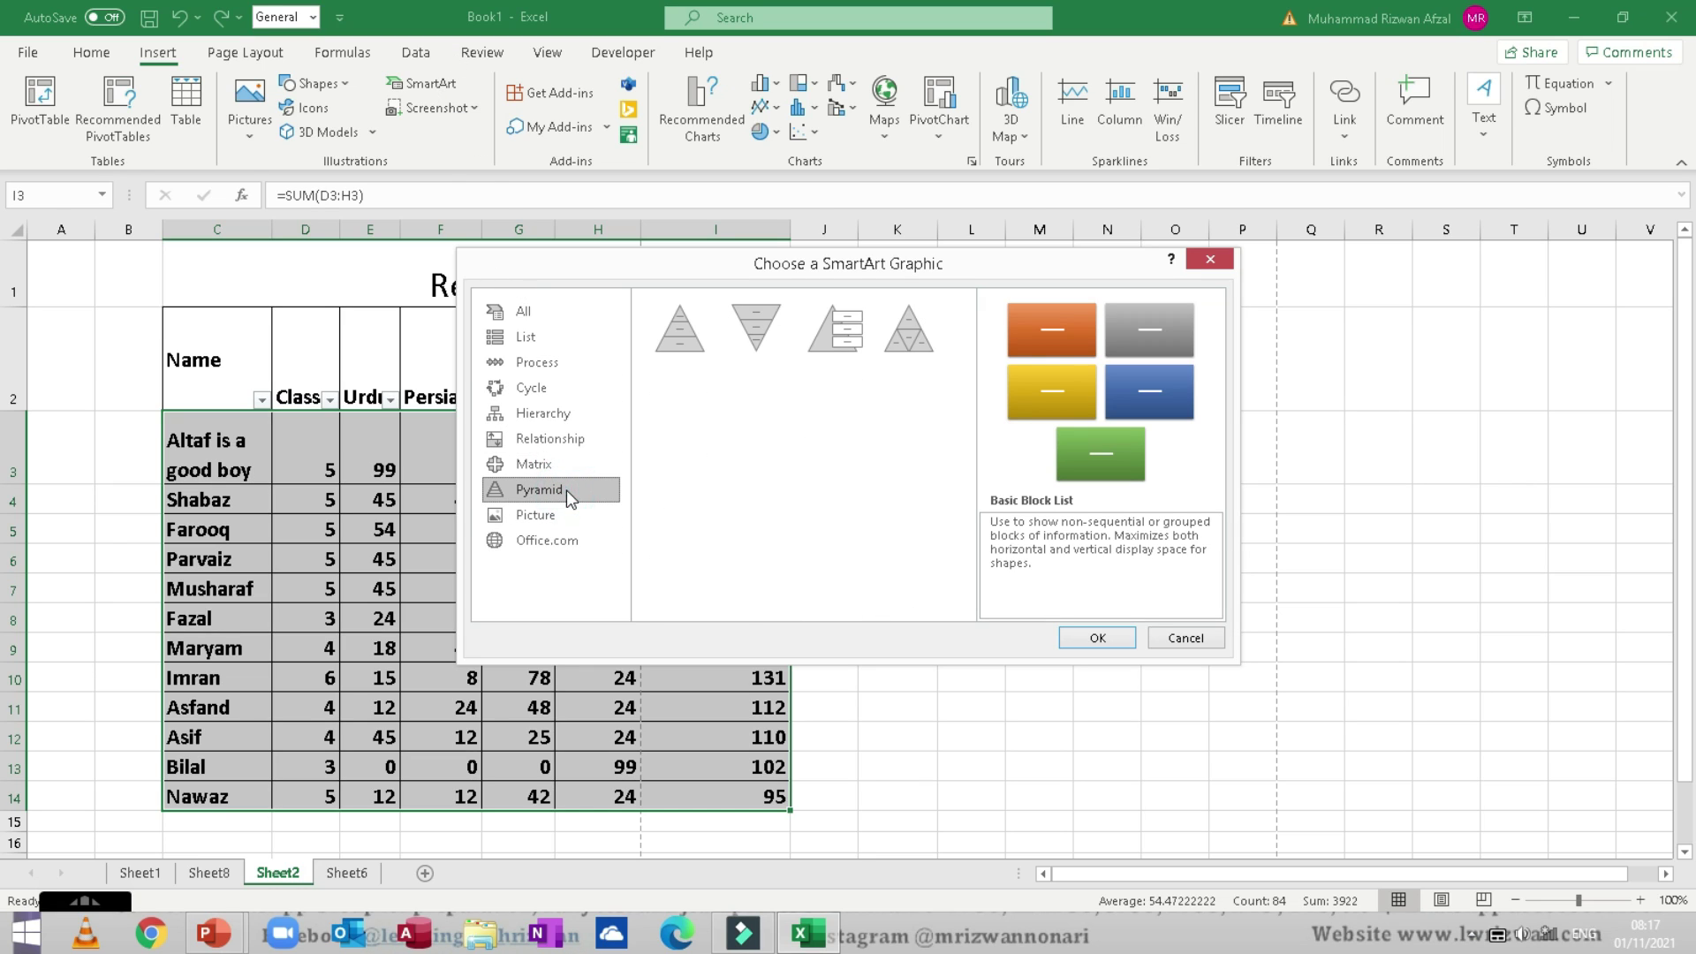
pyautogui.click(1226, 258)
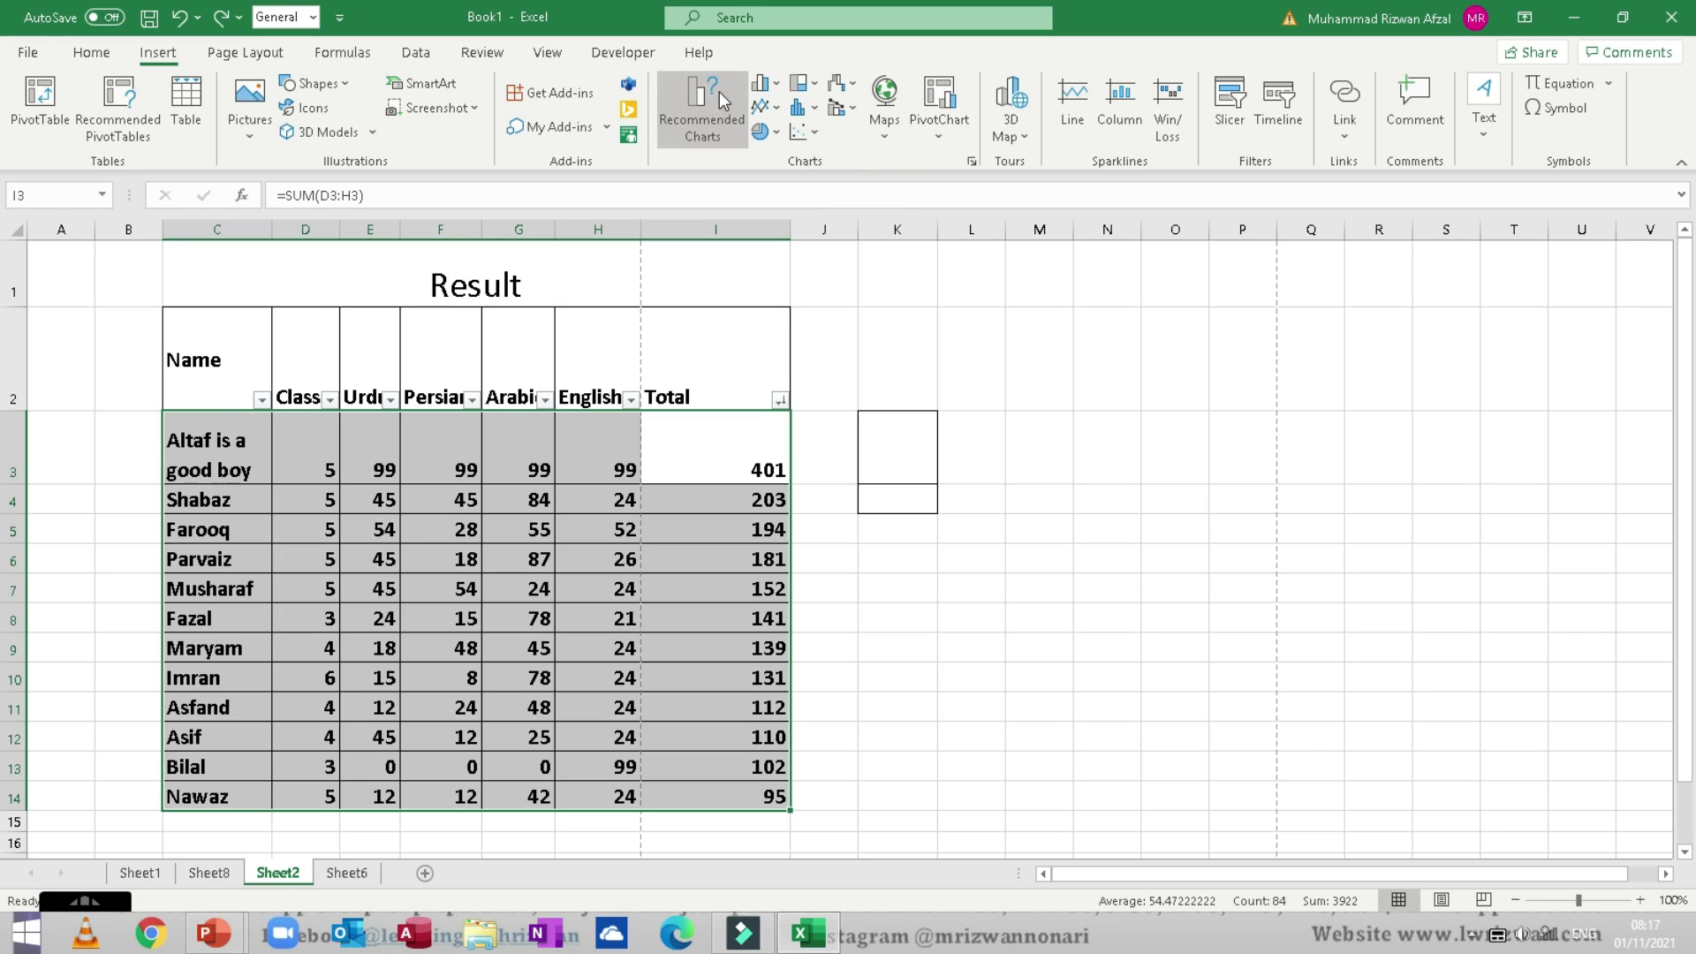
# Step: Insert the recommended clustered column chart for the range C2:H14, and enlarge it to reach about column P and row 19
pyautogui.click(759, 84)
pyautogui.click(470, 433)
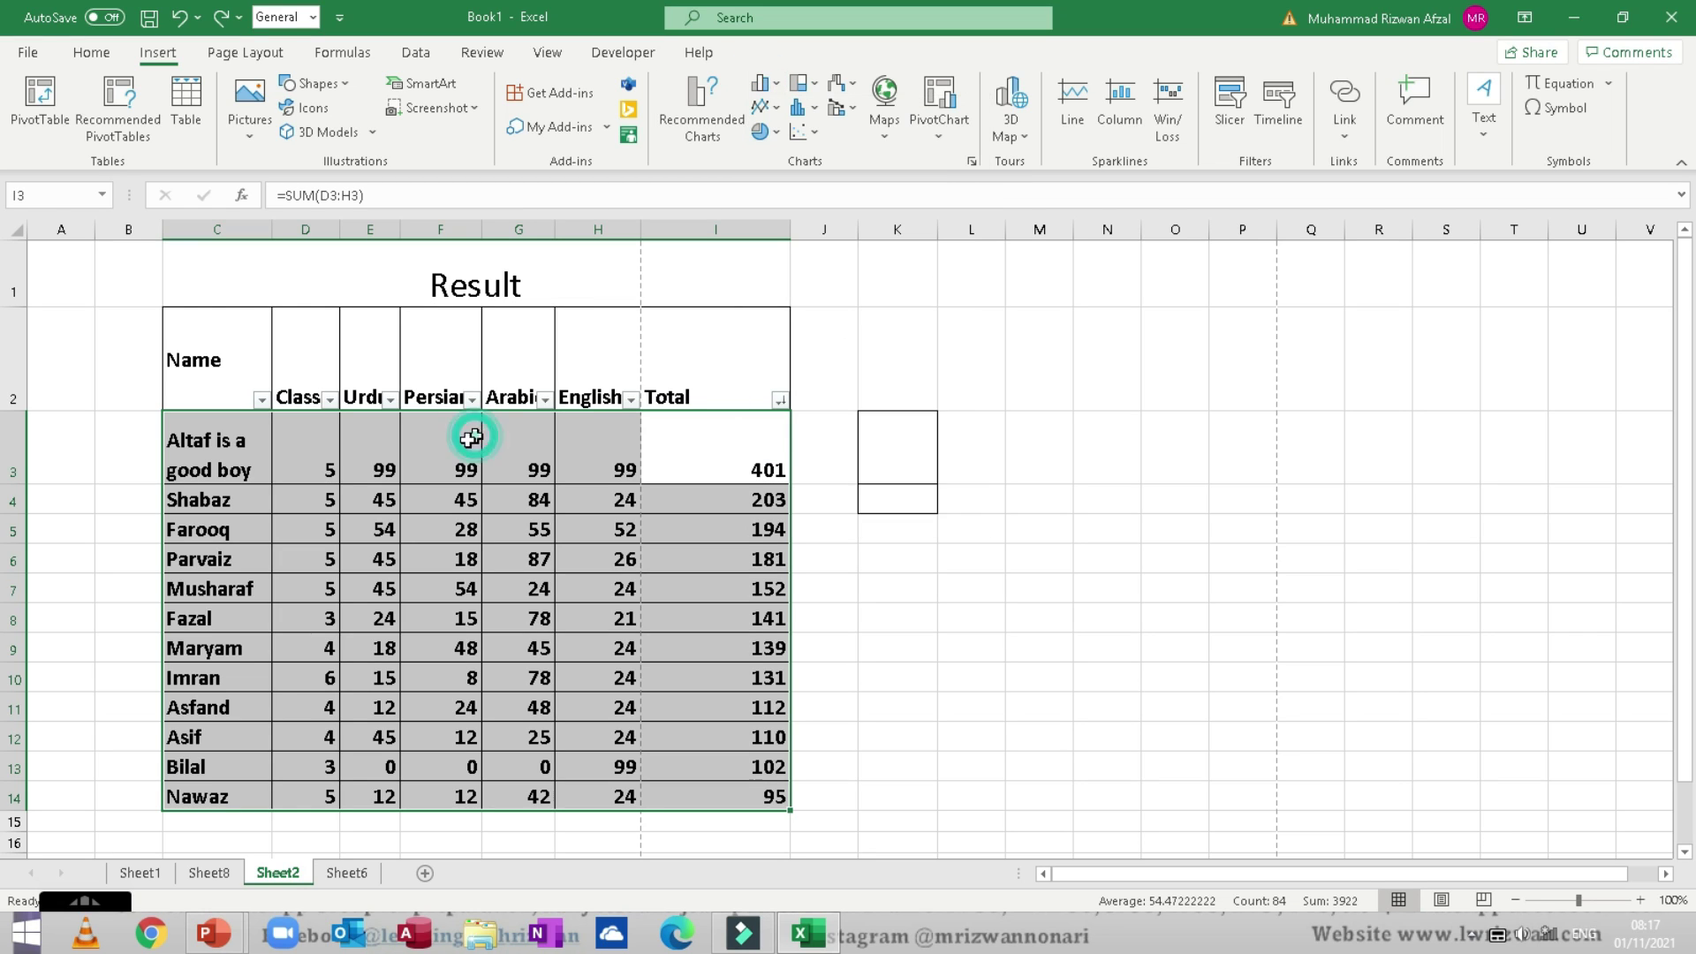
pyautogui.click(228, 356)
pyautogui.moveTo(322, 379); pyautogui.dragTo(618, 800)
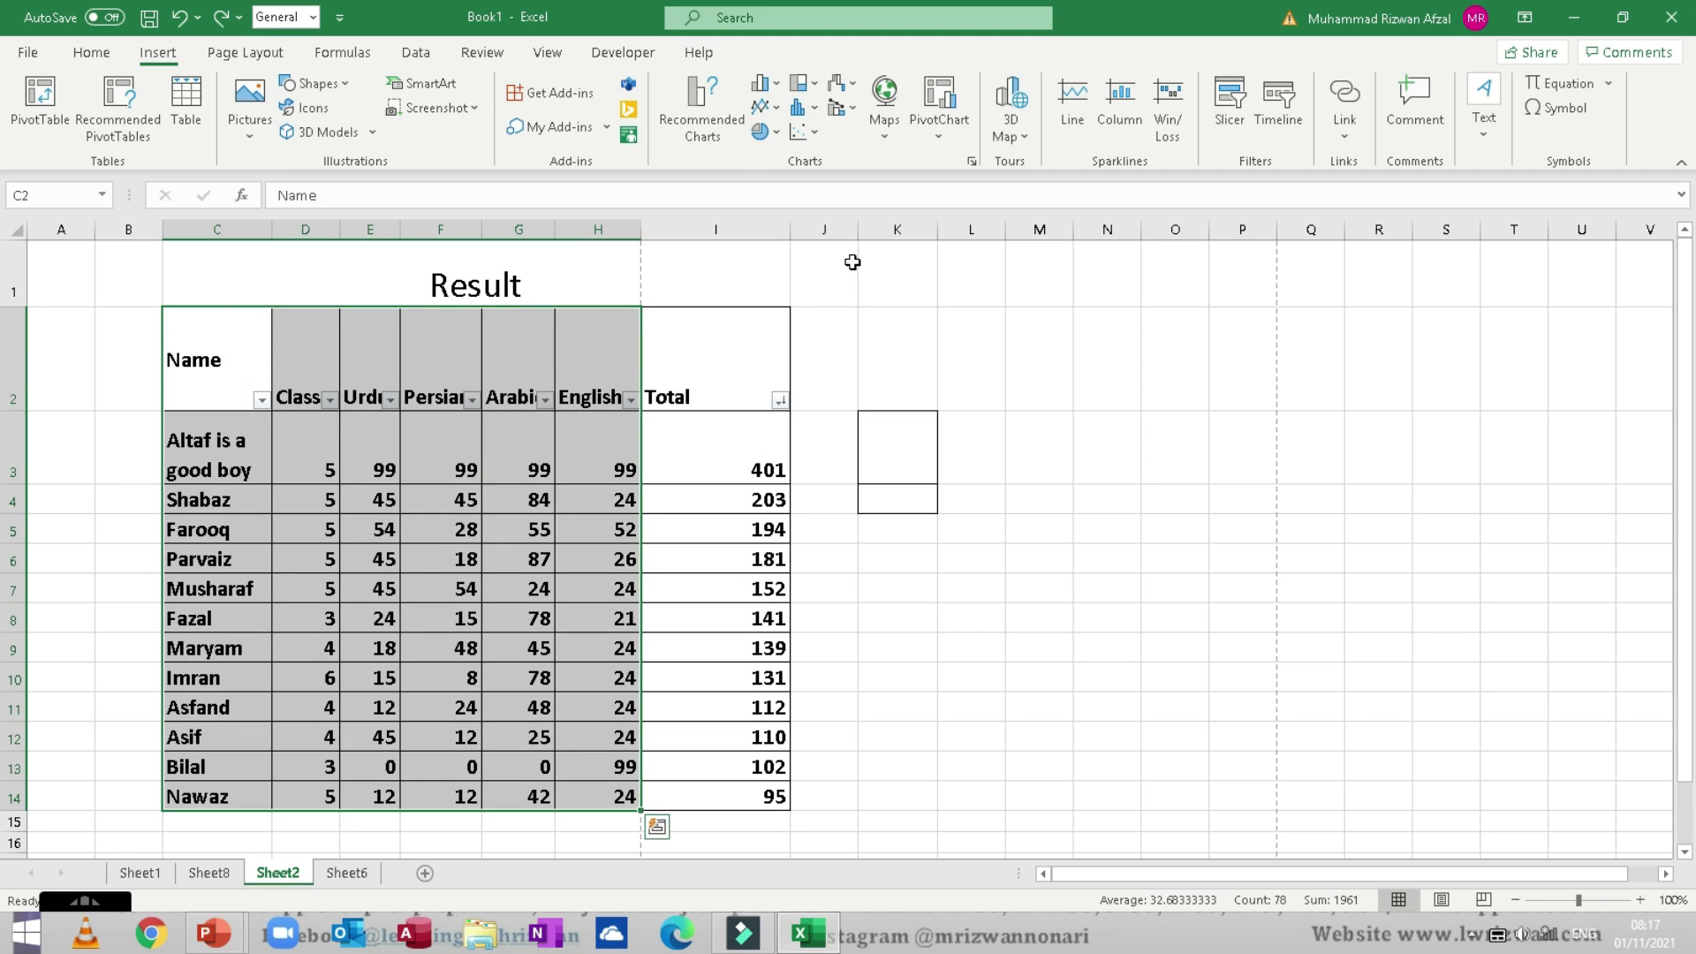
pyautogui.click(718, 120)
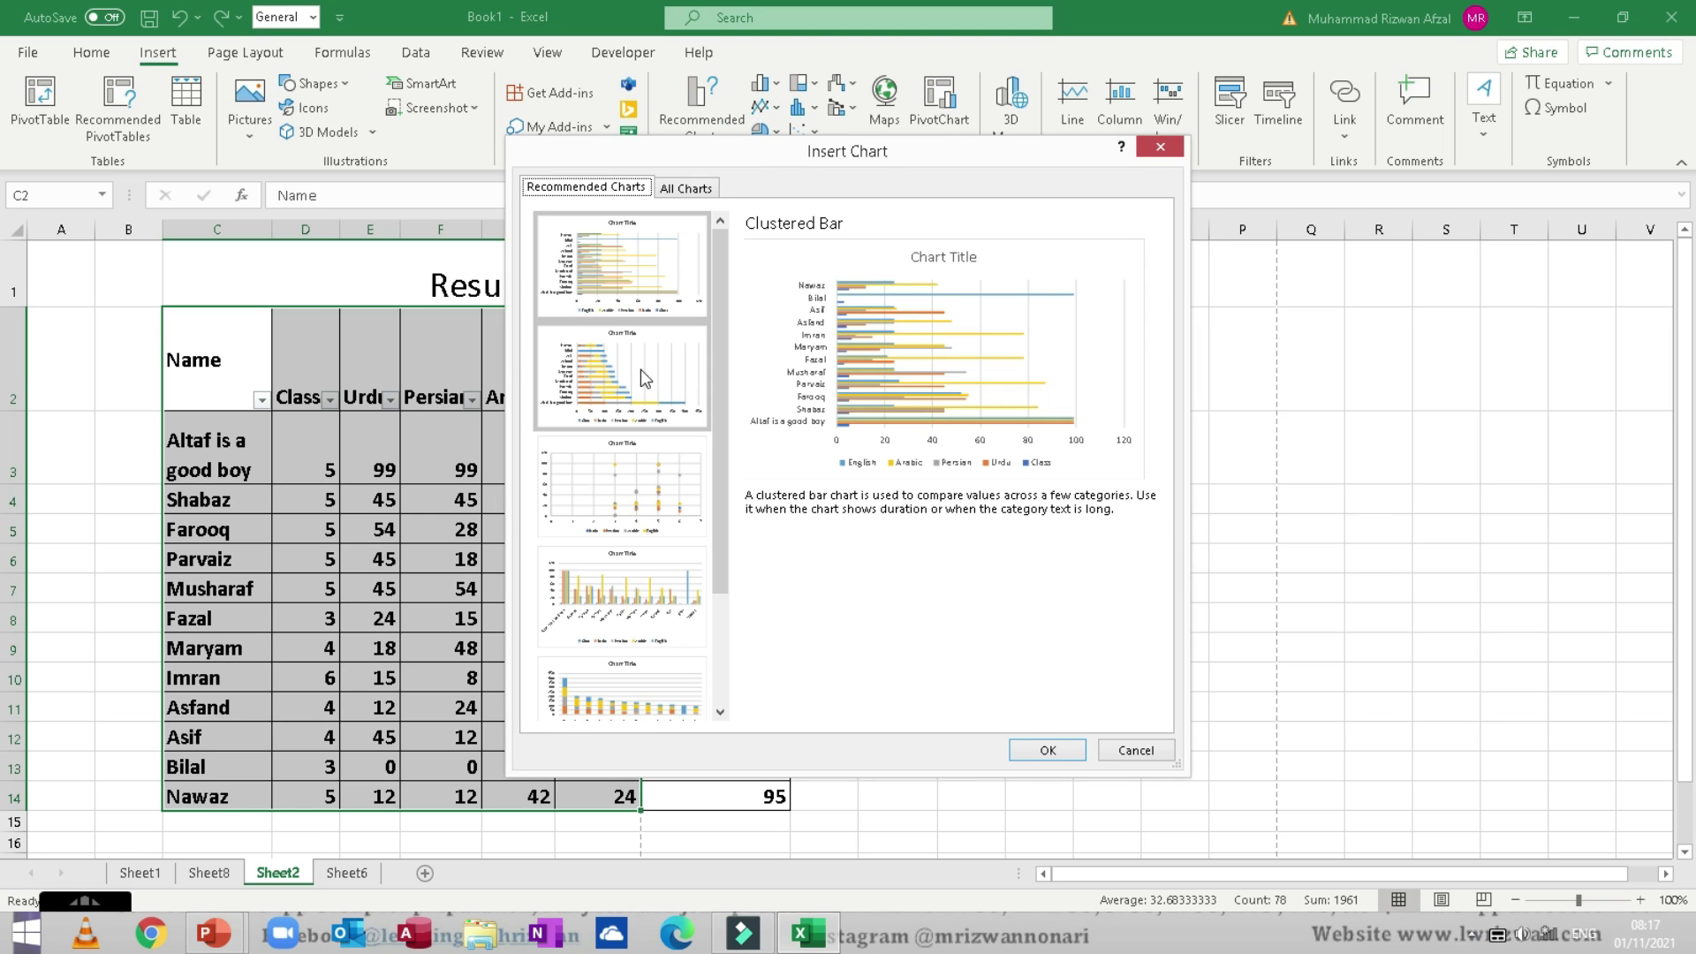
pyautogui.doubleClick(650, 586)
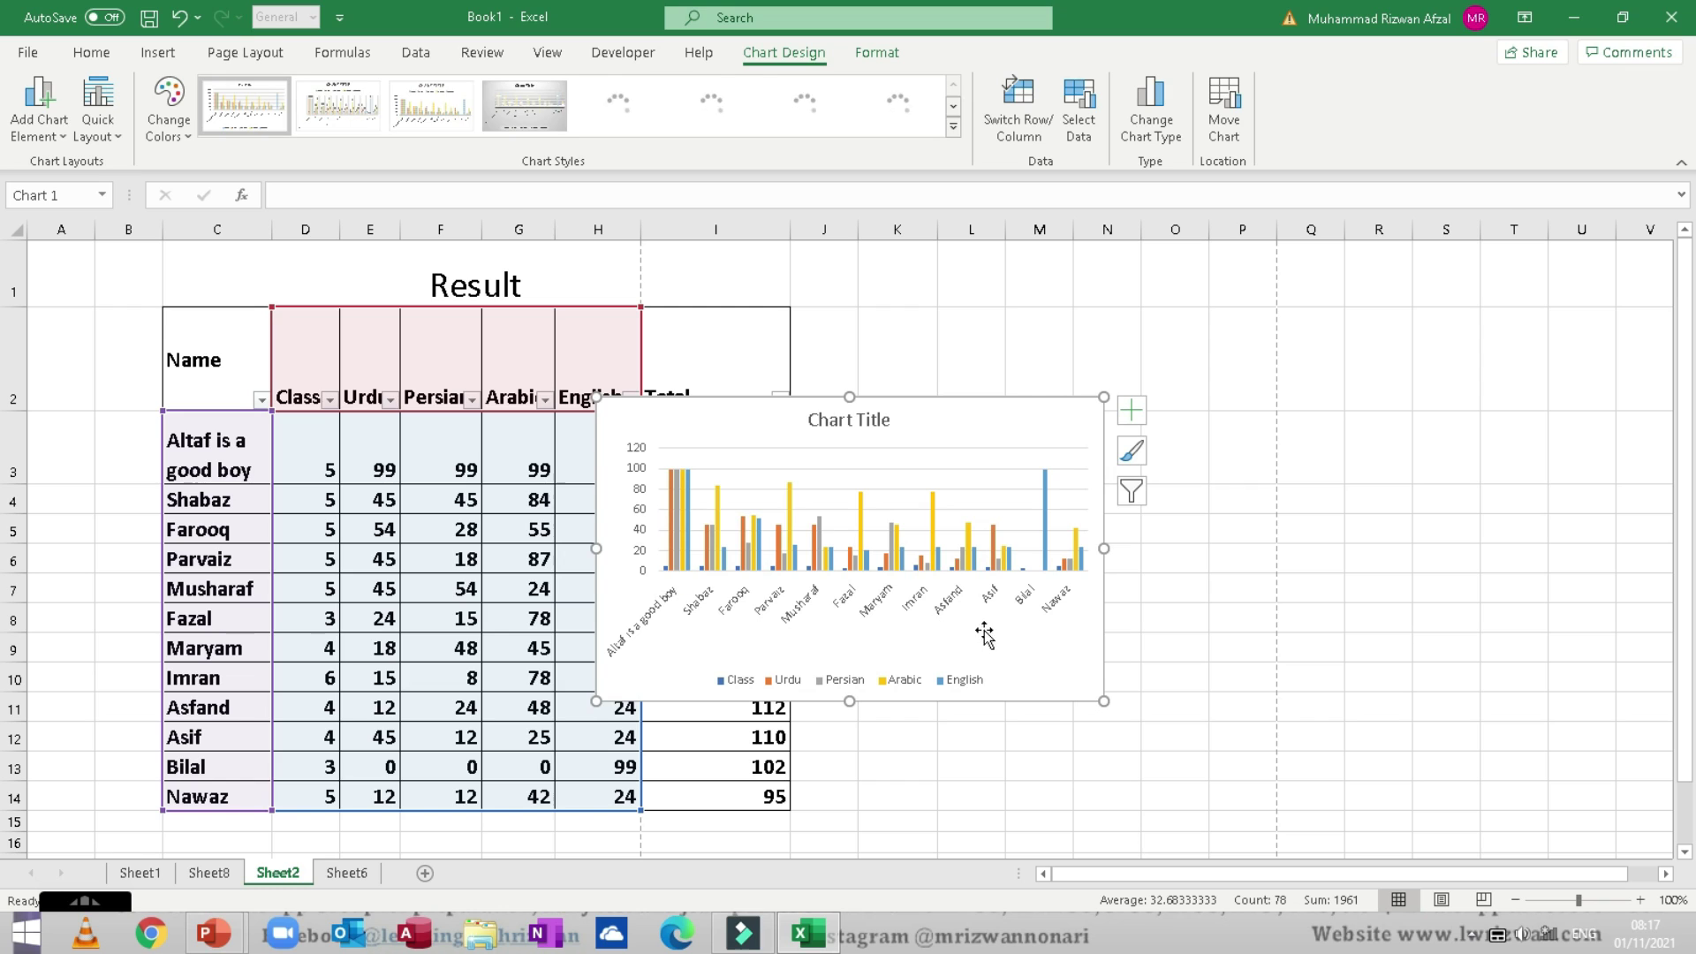
pyautogui.moveTo(1104, 698); pyautogui.dragTo(1249, 863)
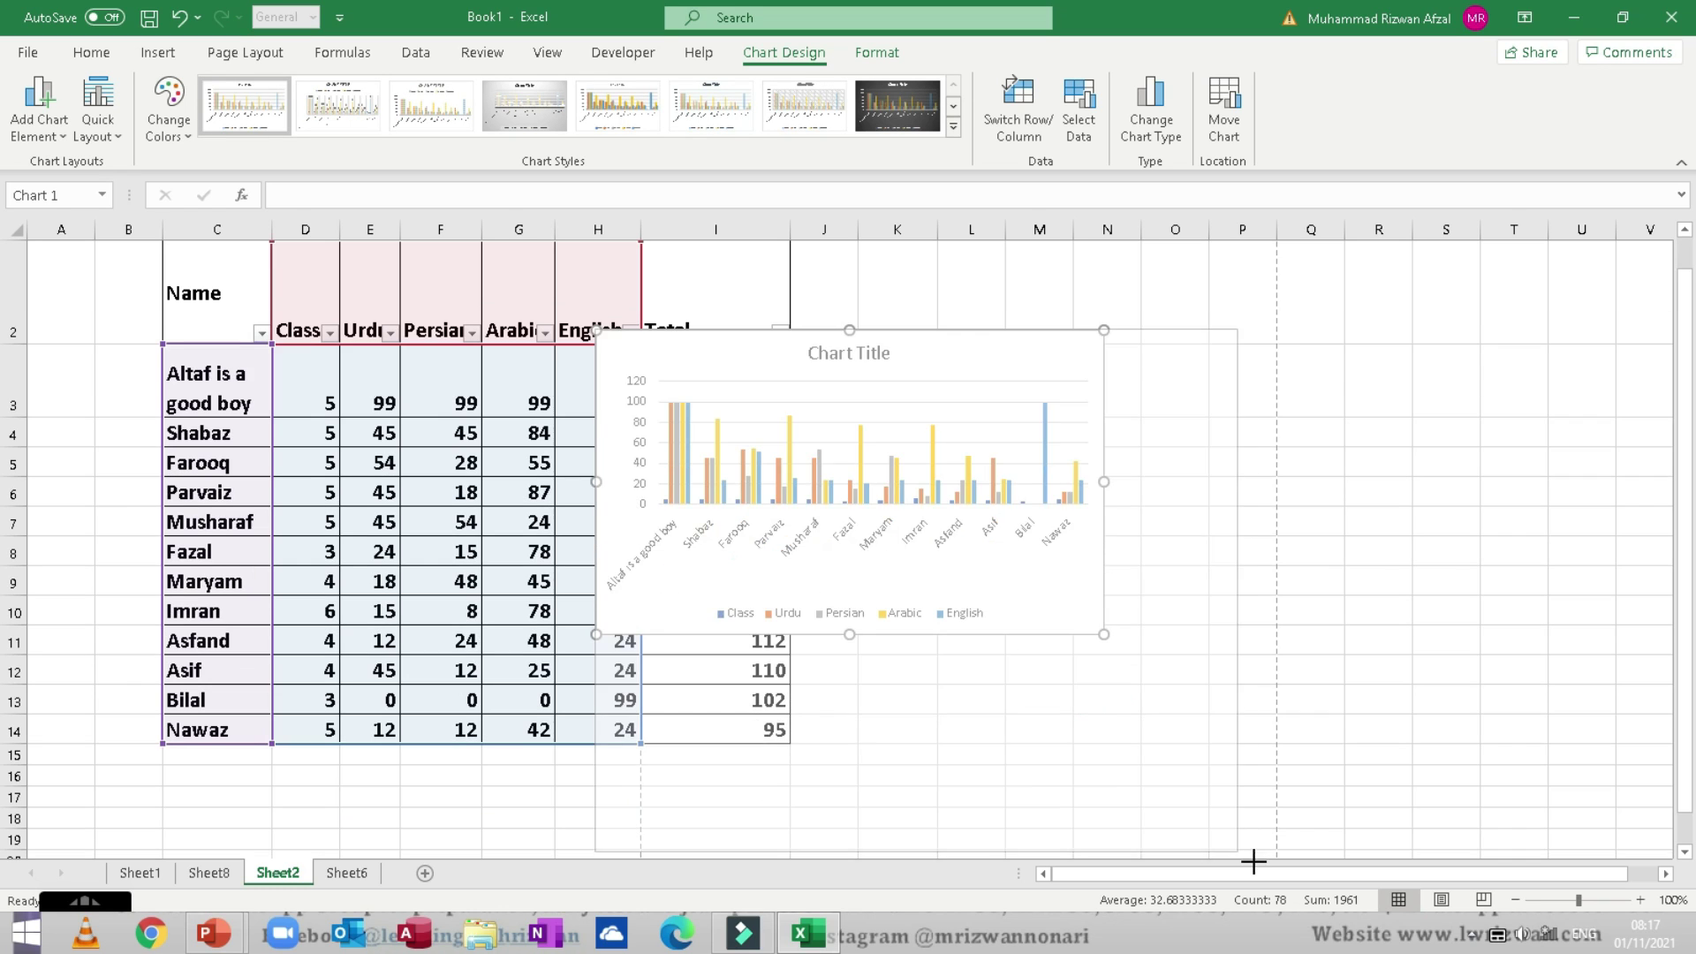
# Step: Move the chart up to cover about columns H to P and rows 2 to 16, and display its formatting options
pyautogui.moveTo(999, 368); pyautogui.dragTo(968, 291)
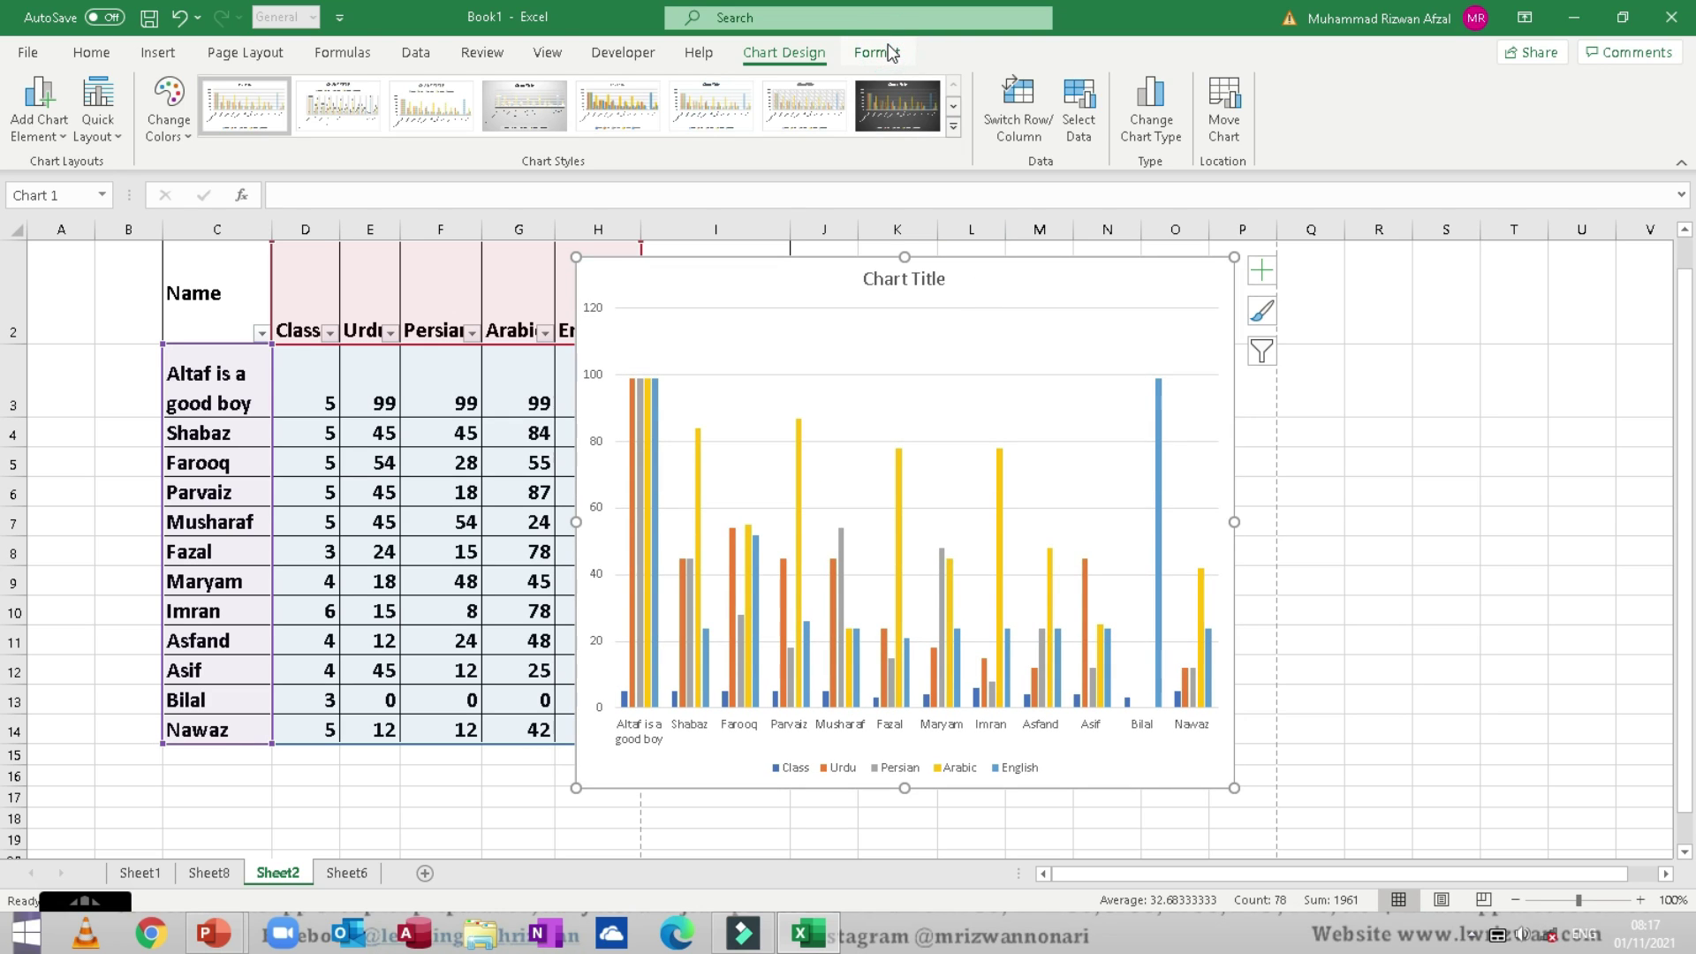
pyautogui.click(877, 53)
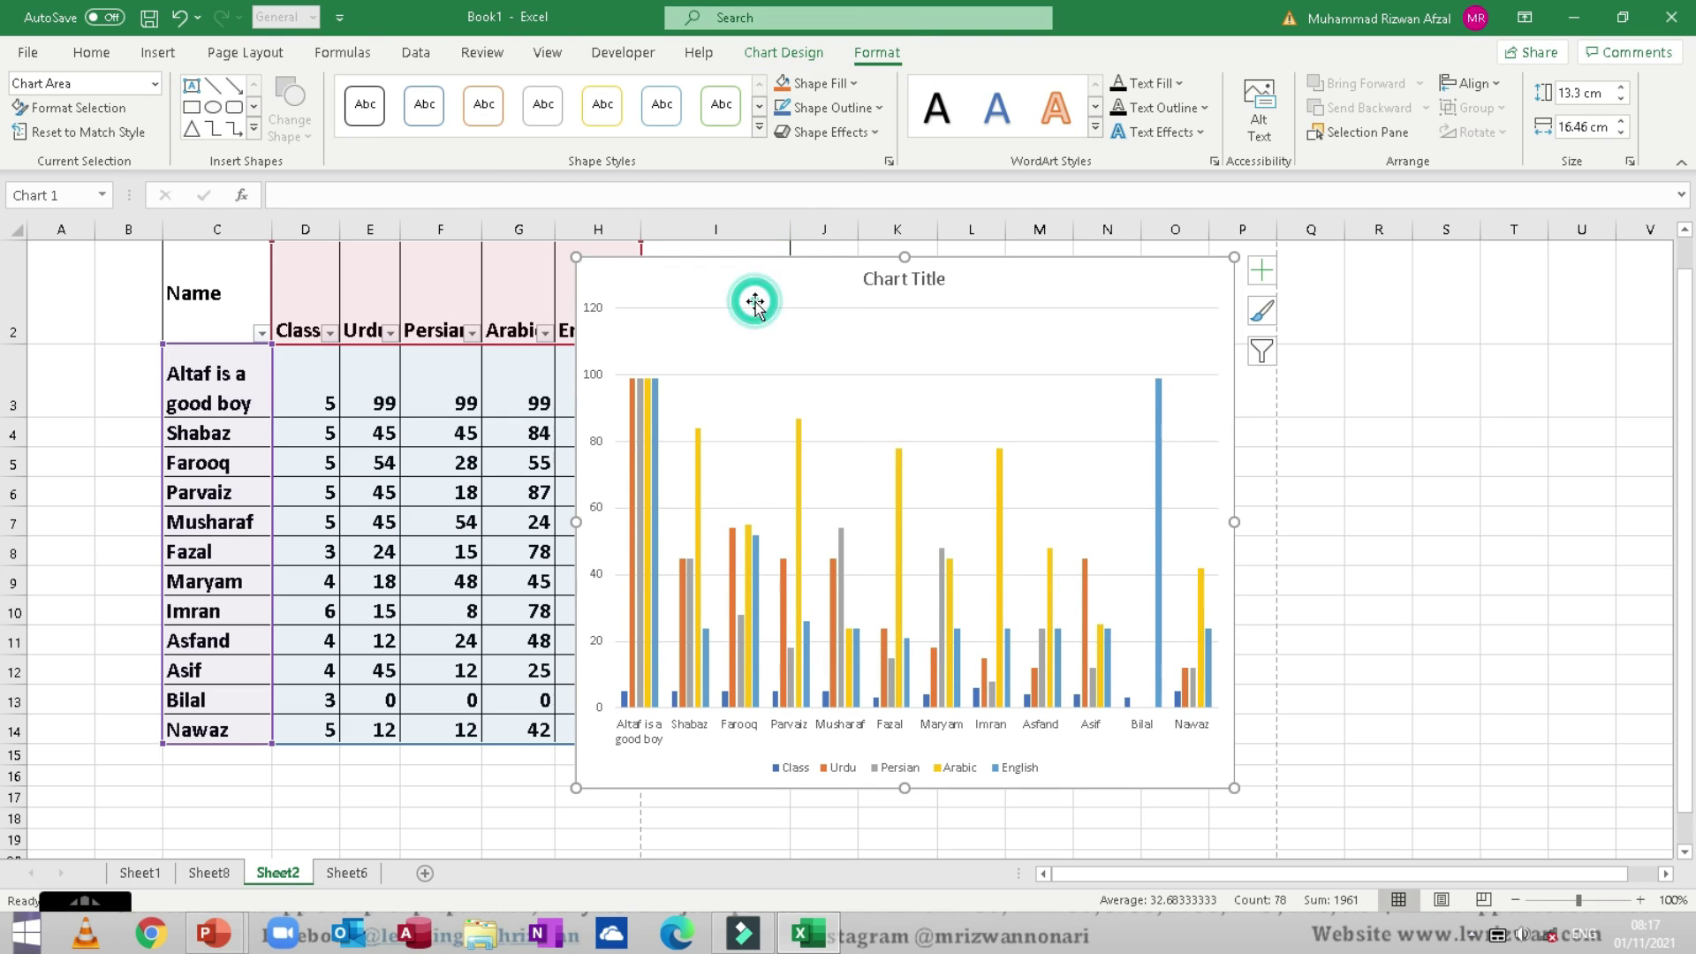
# Step: Examine the chart's parts one by one: title, English and Urdu series, value axis, category axis, legend, chart area and plot area
pyautogui.click(896, 278)
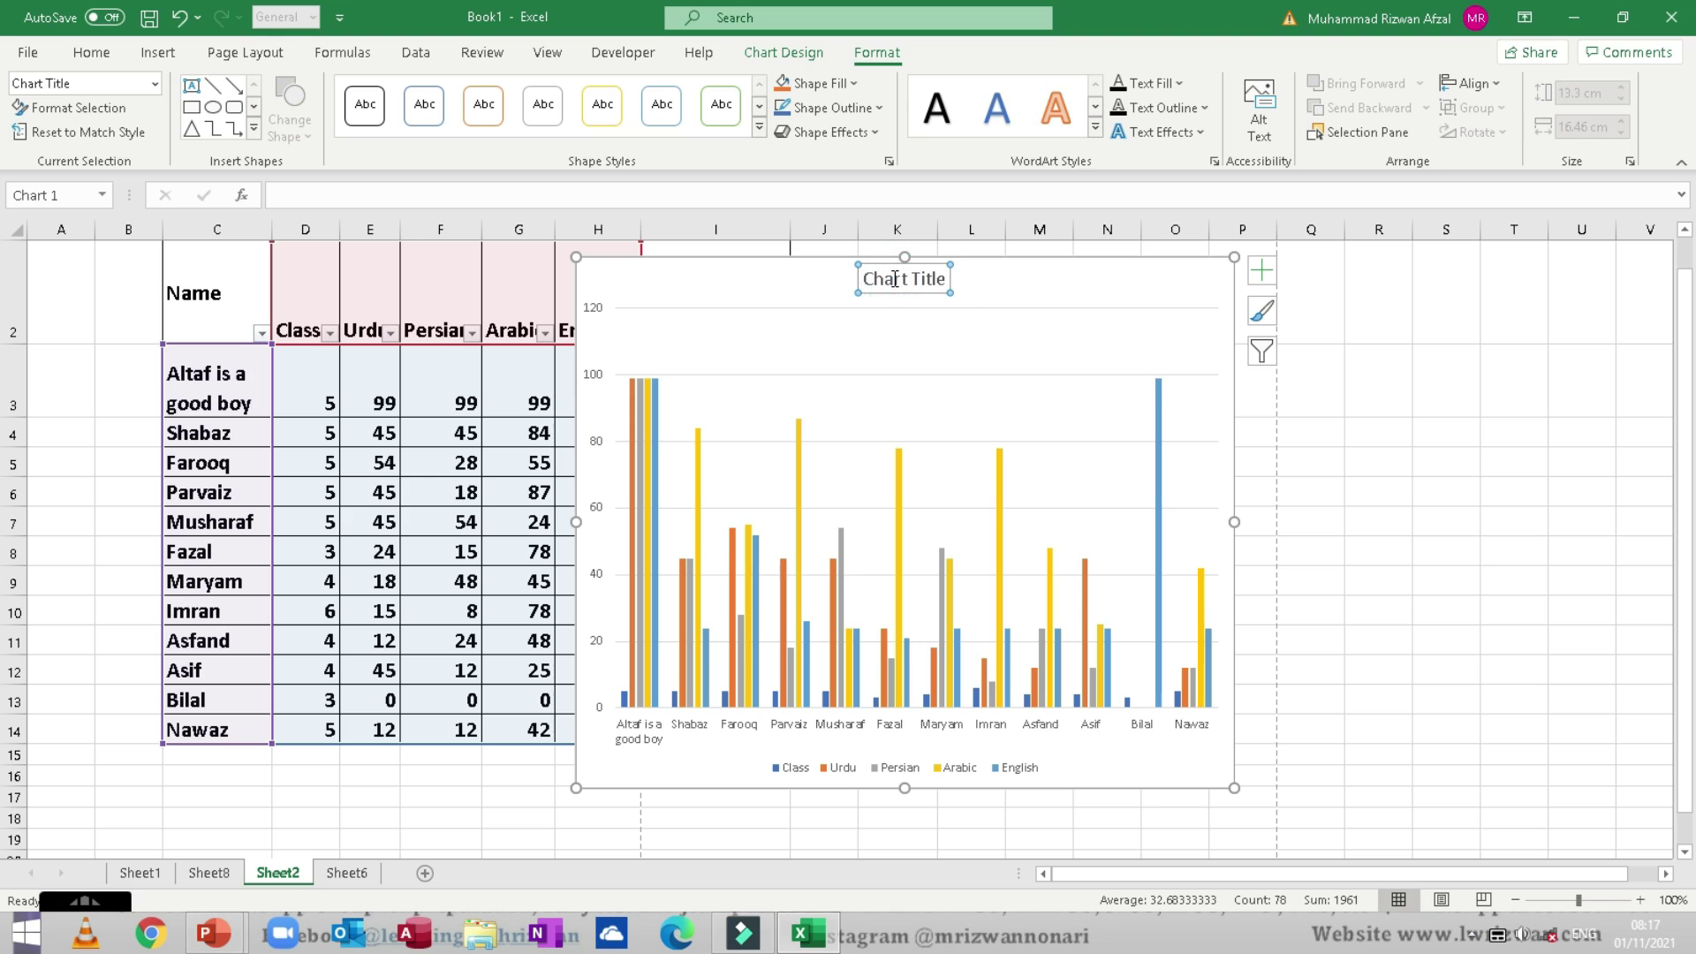
pyautogui.click(657, 463)
pyautogui.click(637, 465)
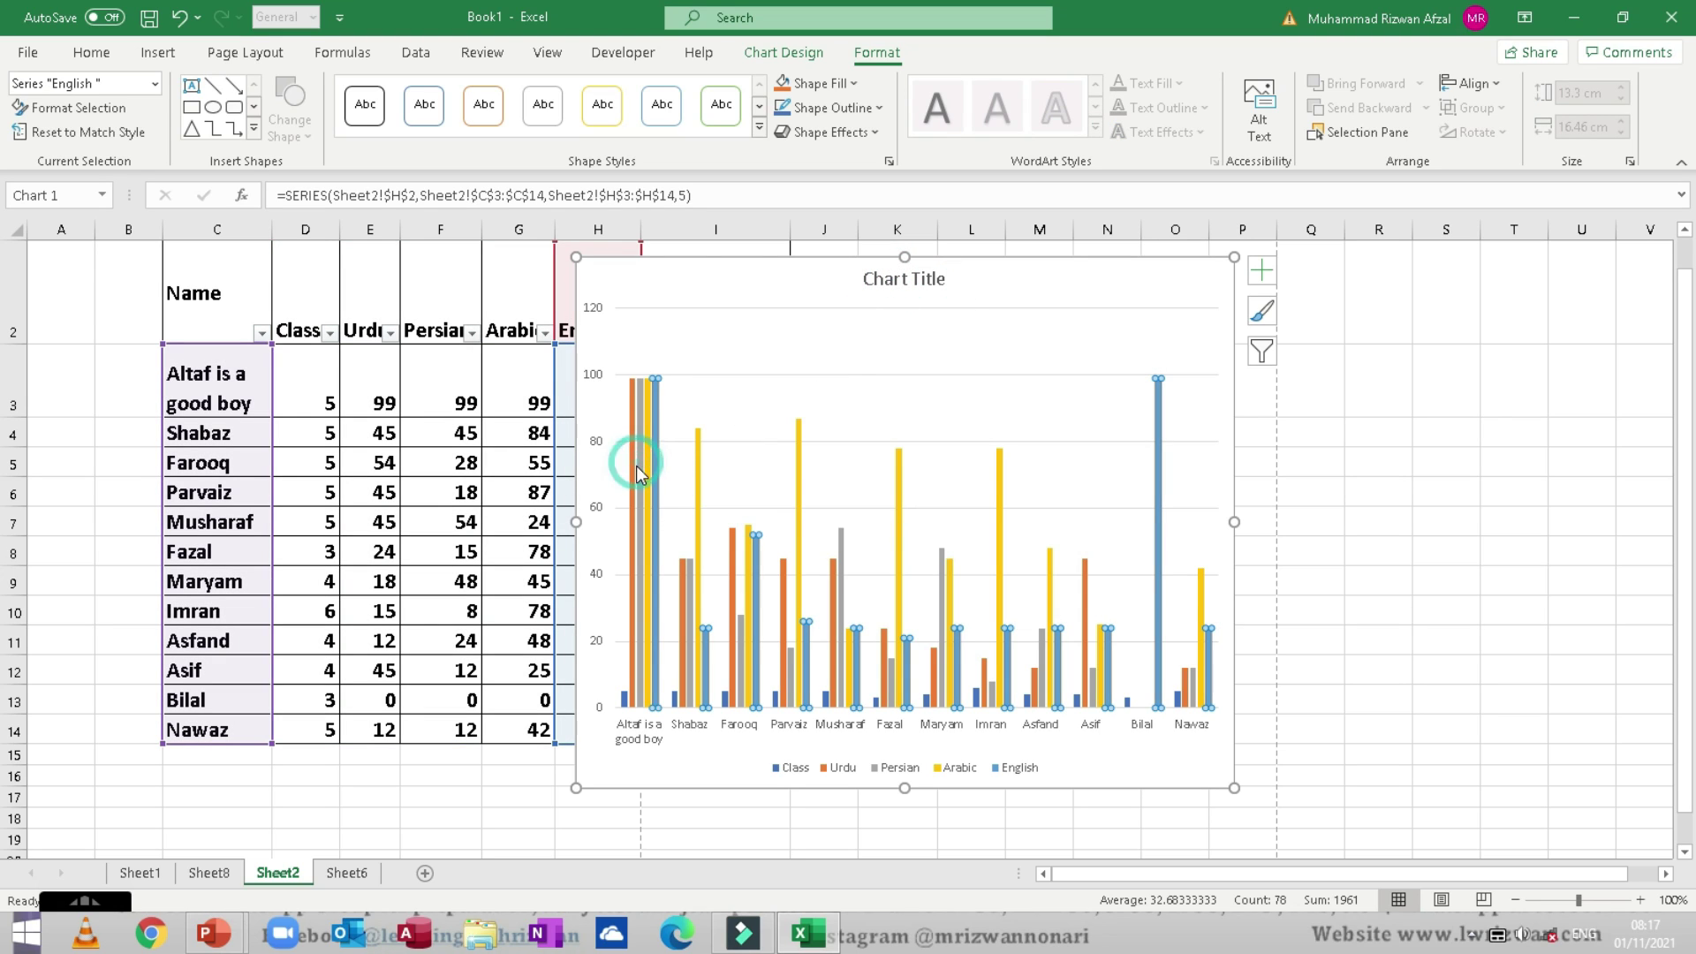
pyautogui.click(590, 376)
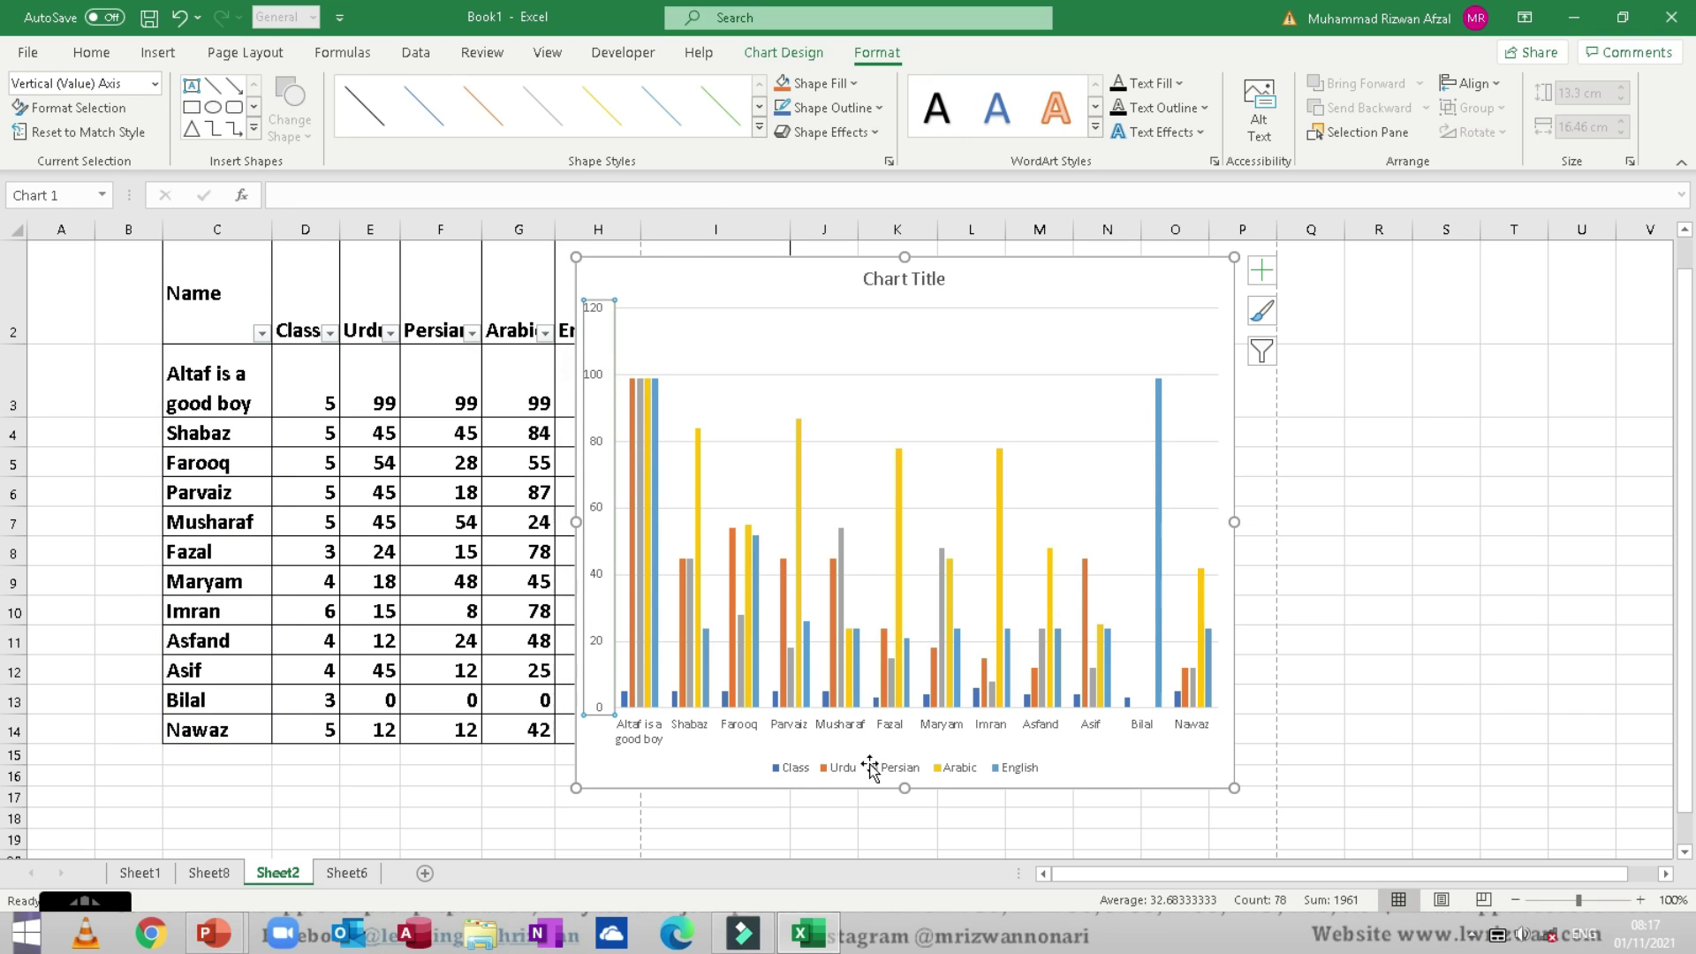
pyautogui.click(890, 727)
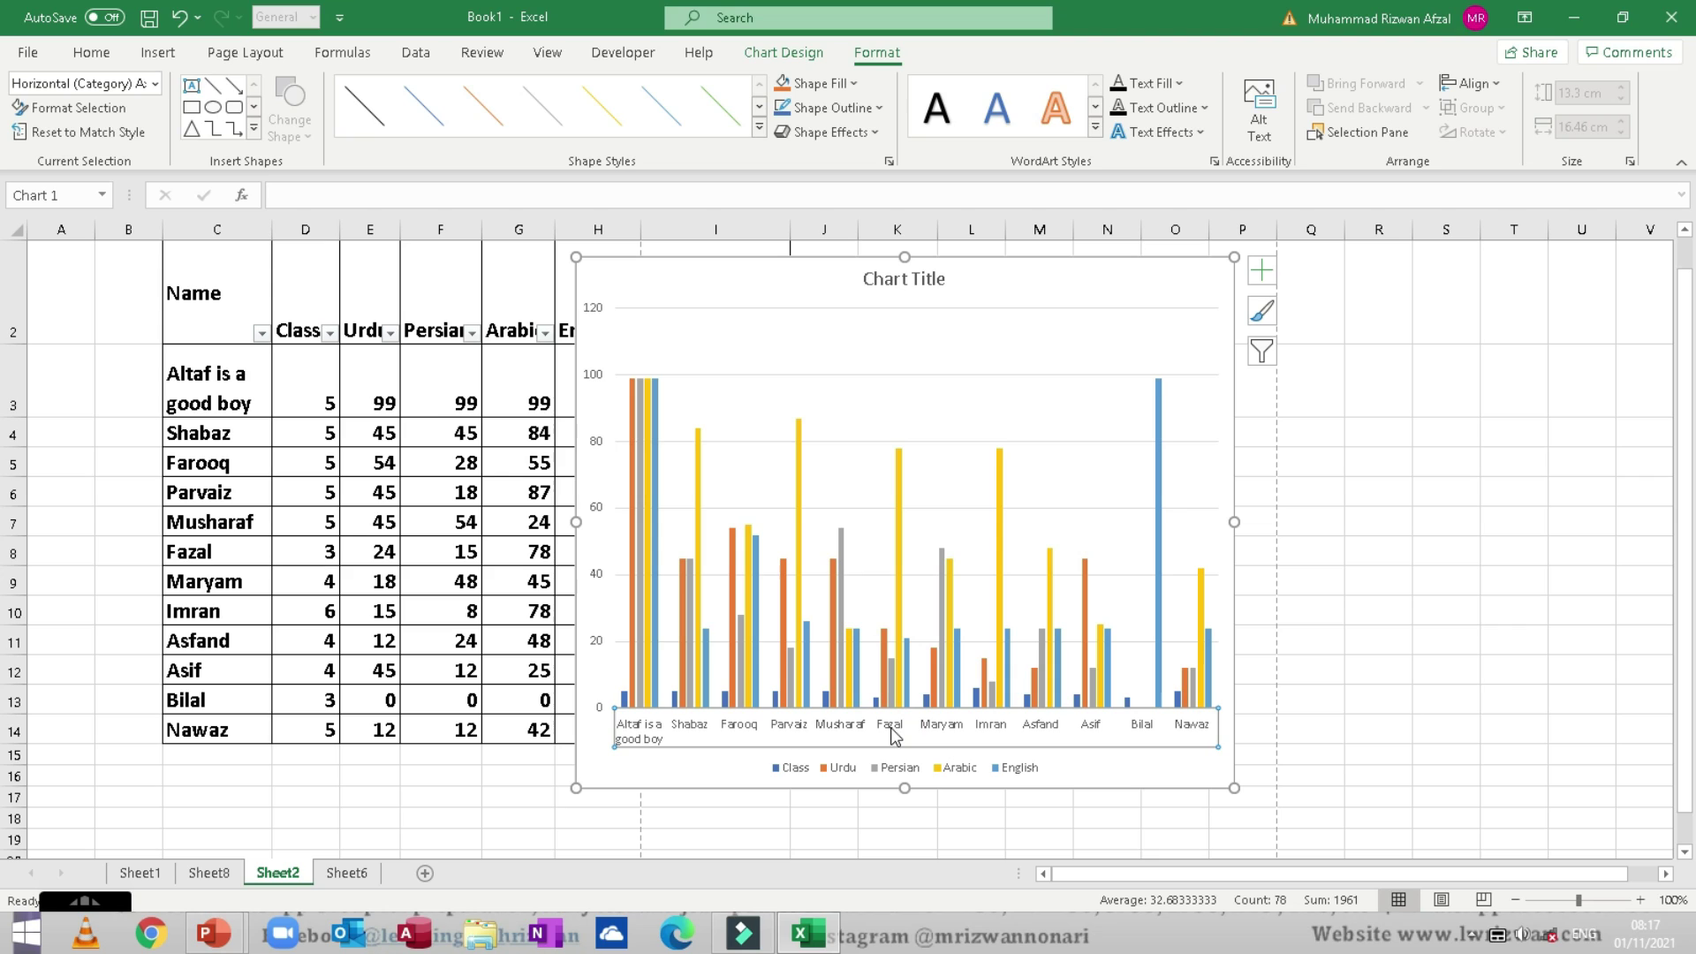
pyautogui.click(853, 768)
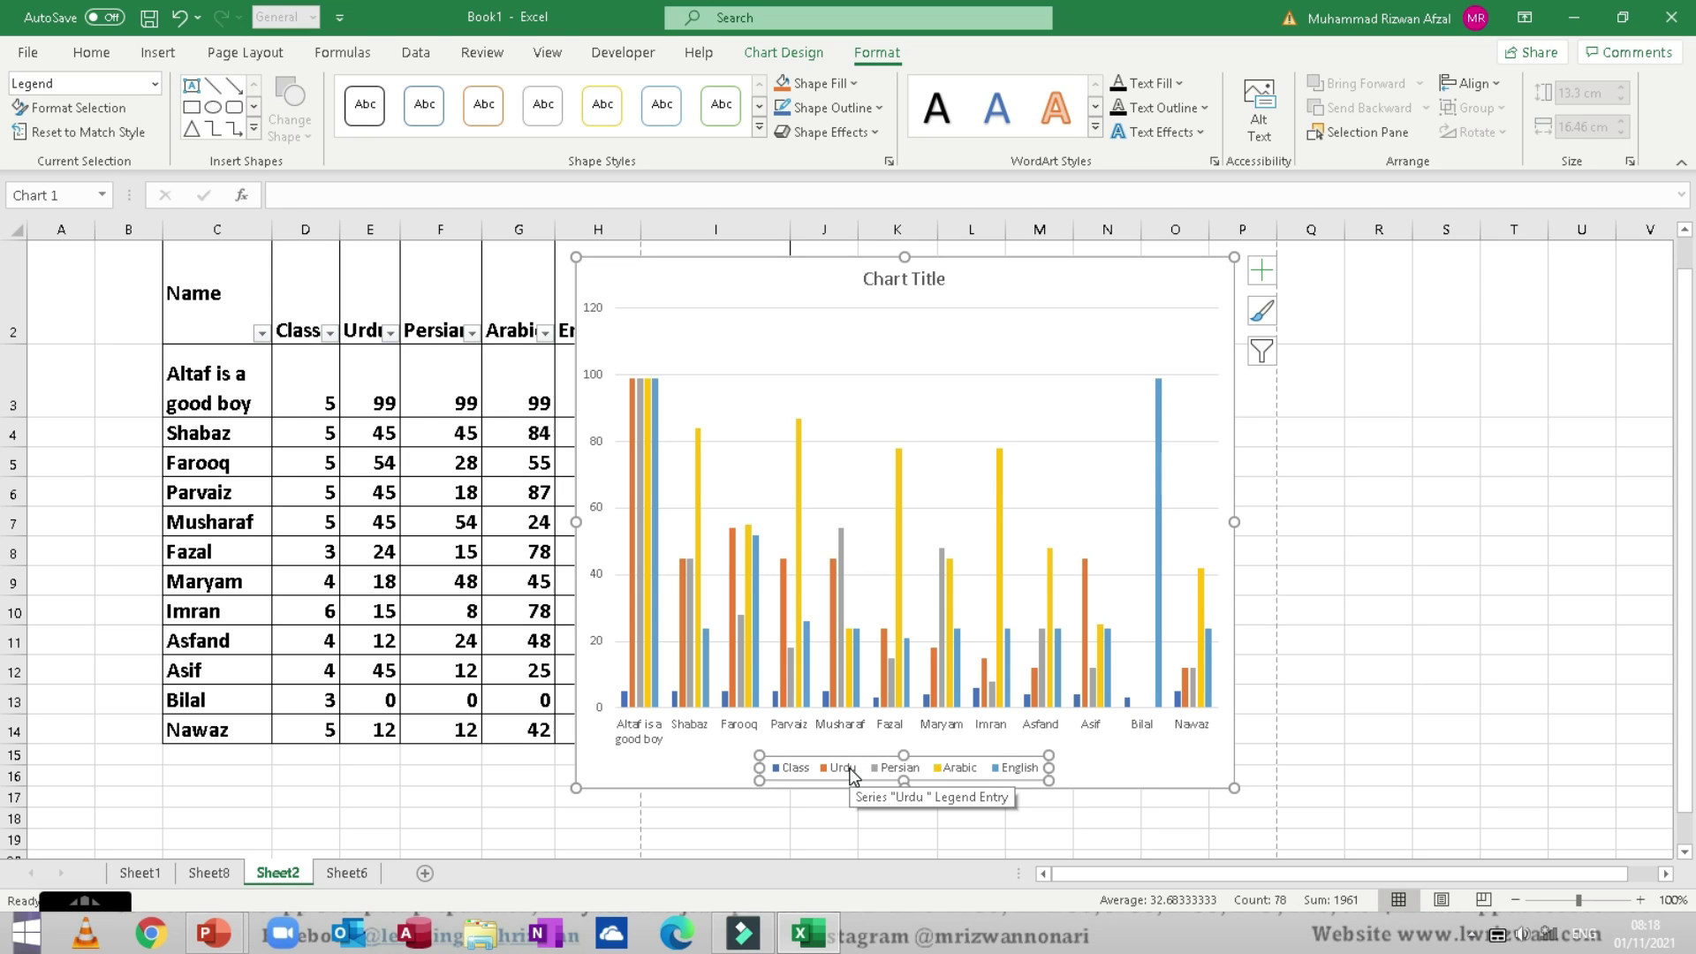
pyautogui.click(597, 579)
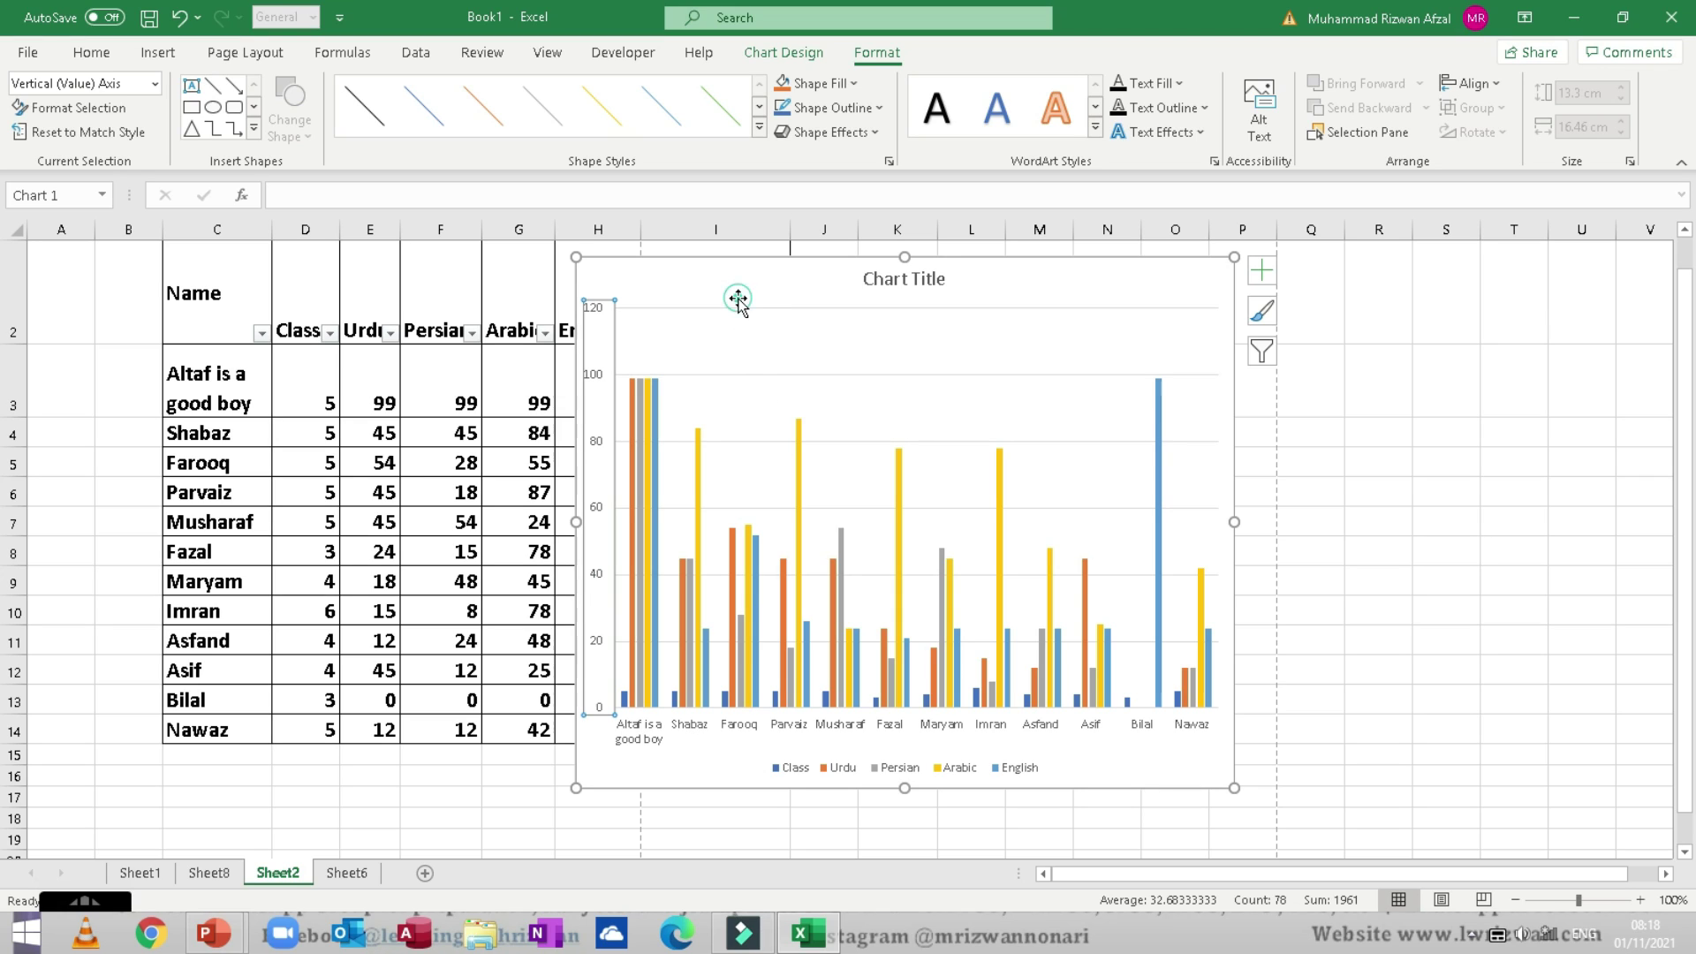
pyautogui.click(719, 295)
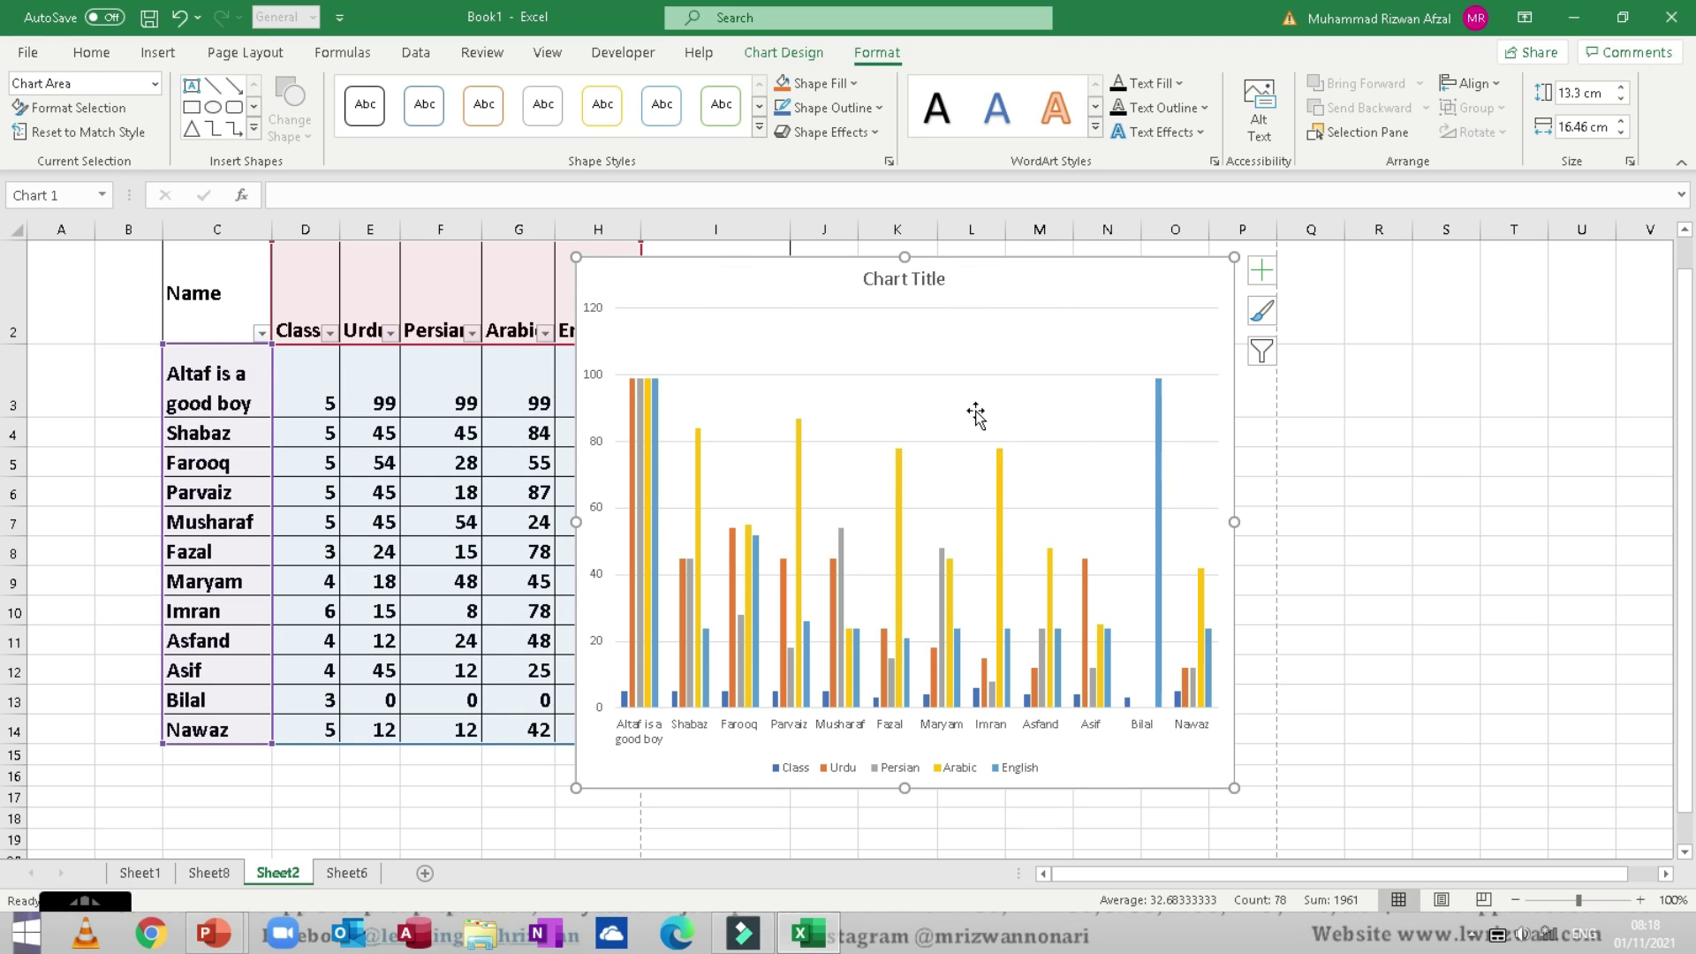
pyautogui.click(784, 576)
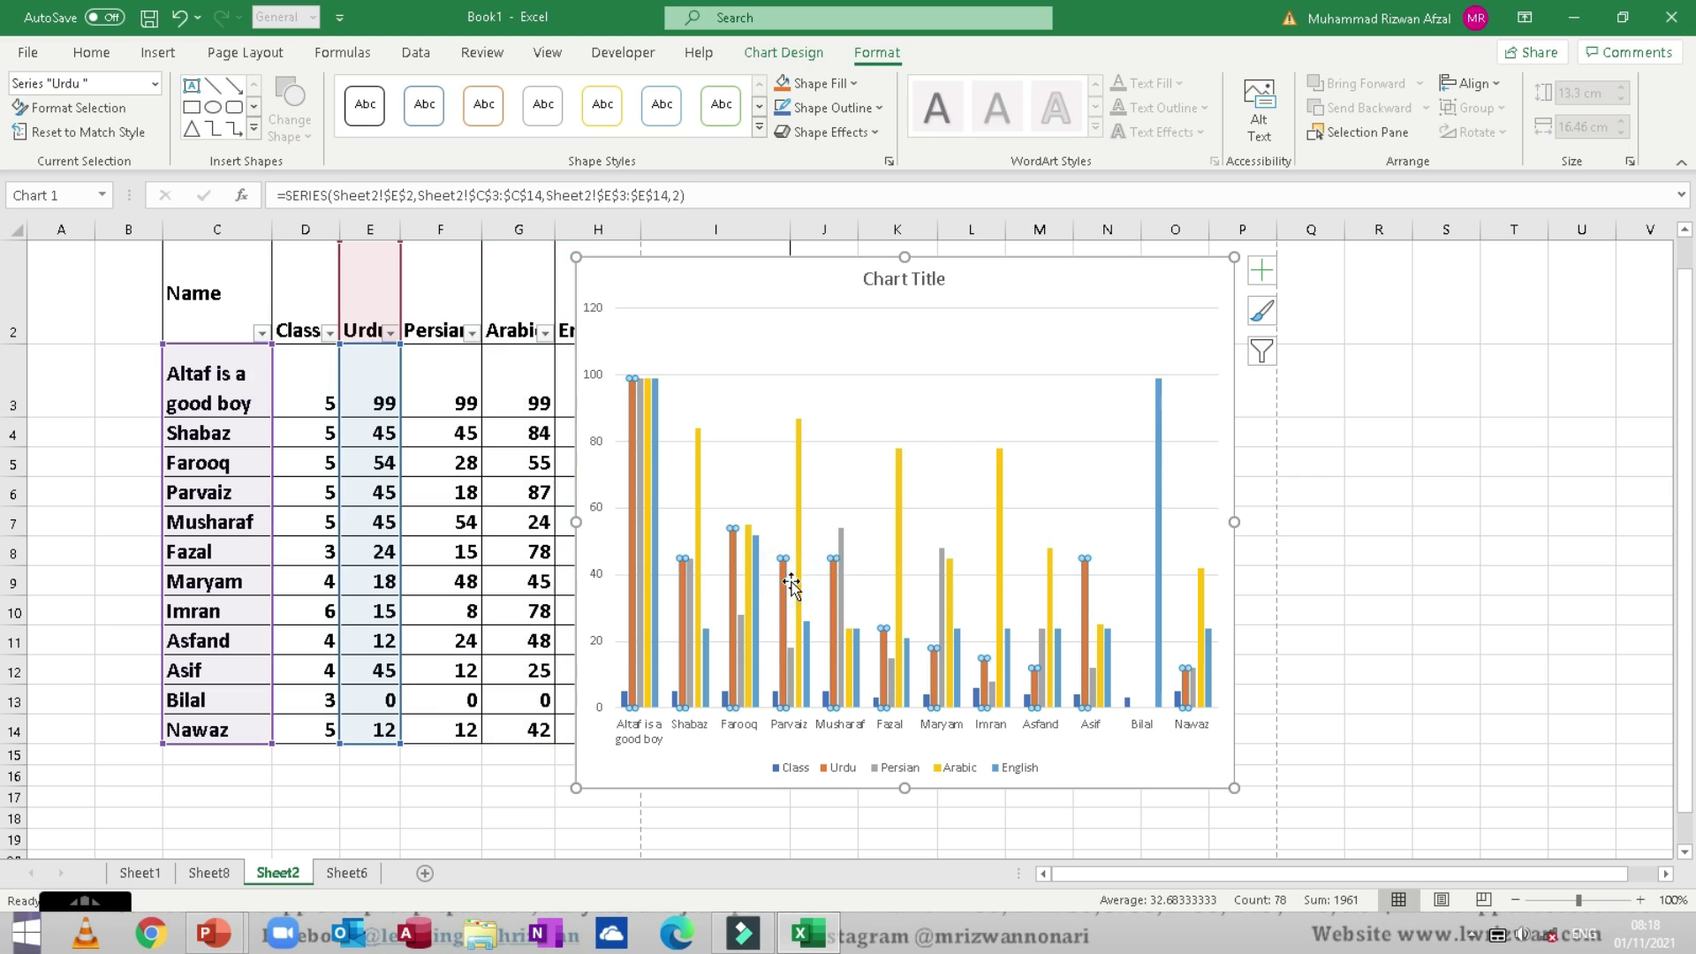
pyautogui.click(821, 517)
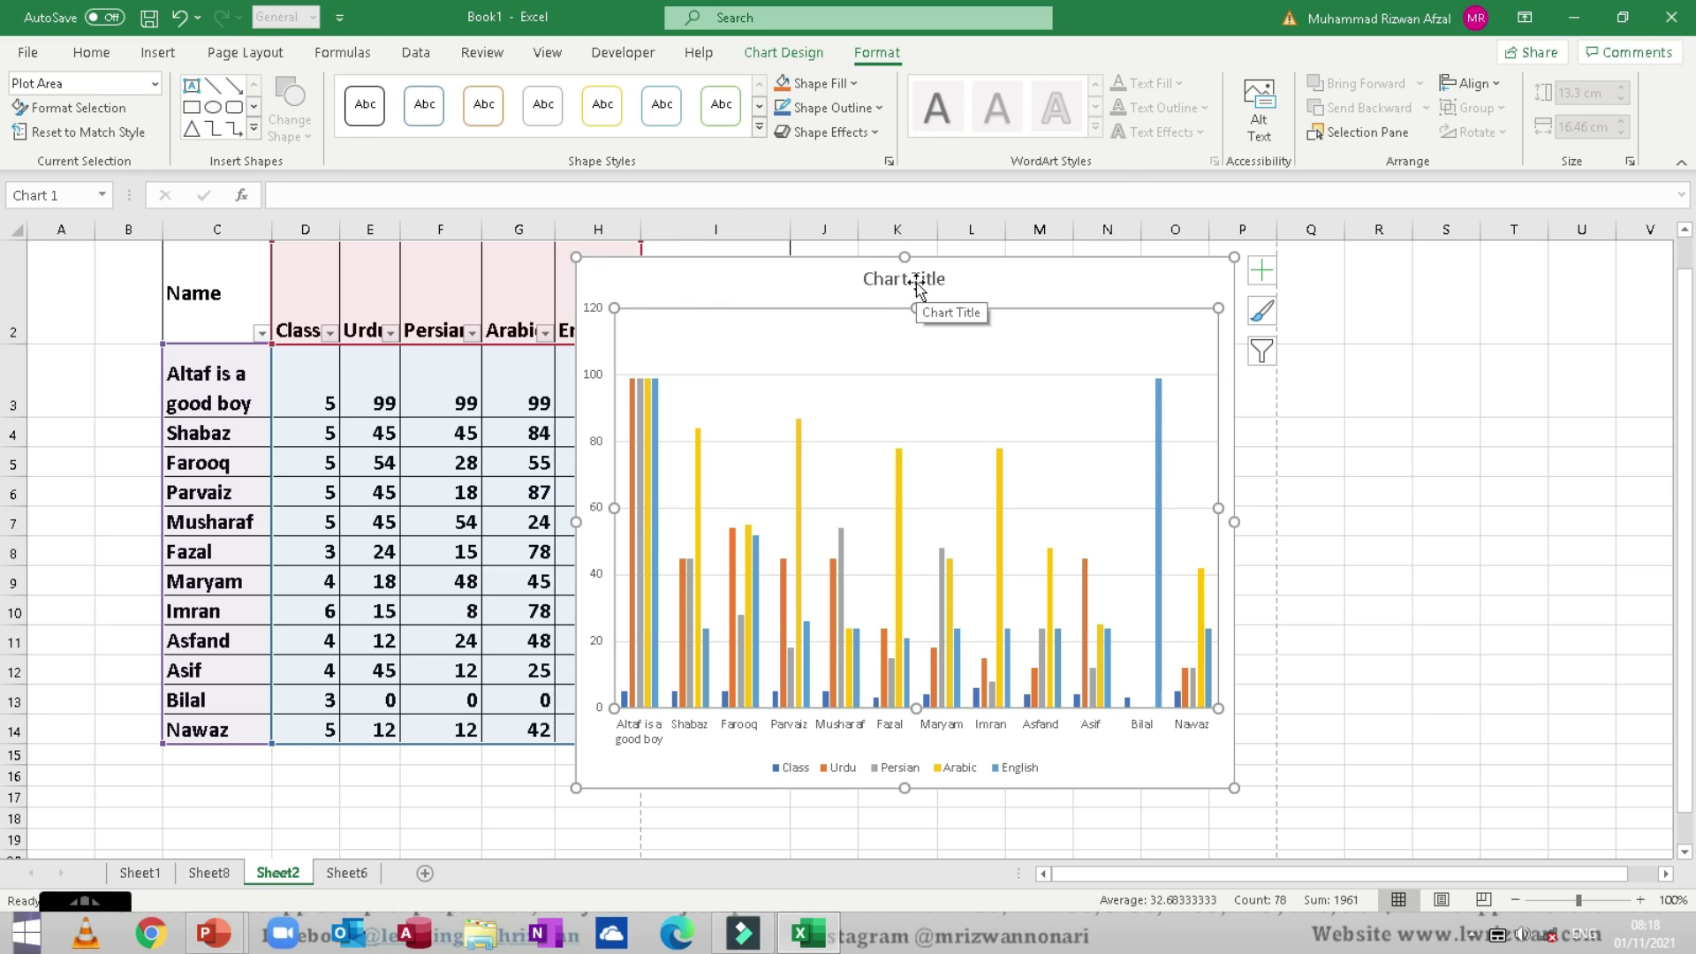
# Step: Select cell R4 and view the text objects available for insertion without inserting any
pyautogui.click(152, 55)
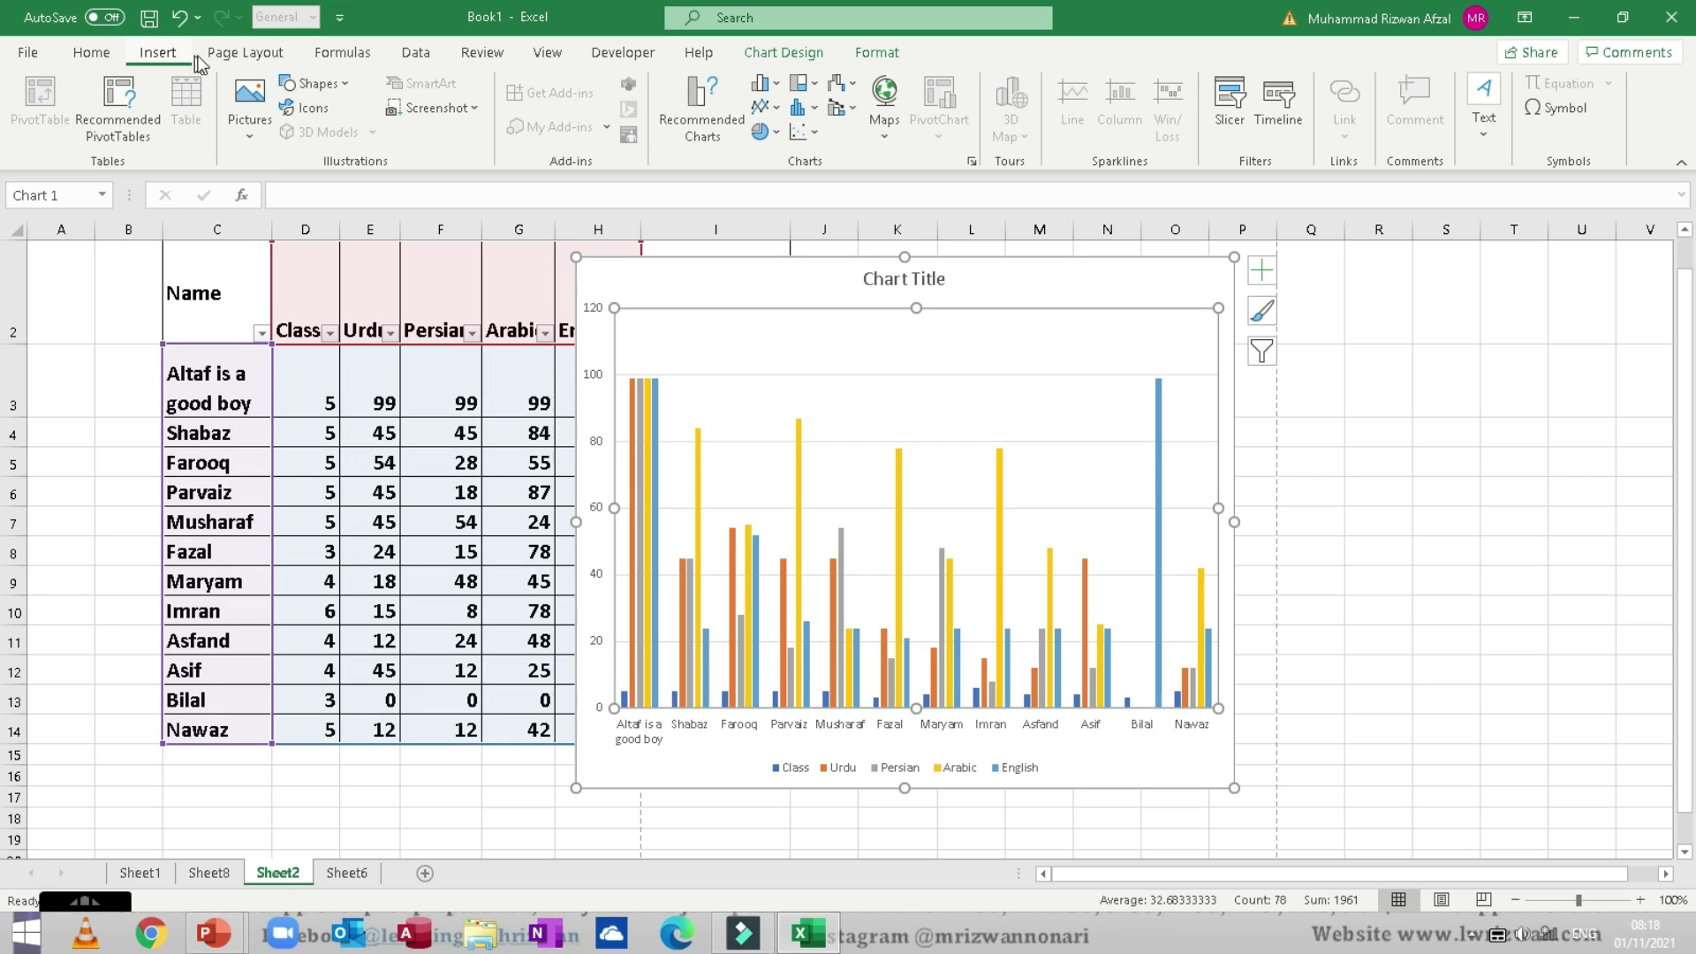
pyautogui.click(1406, 434)
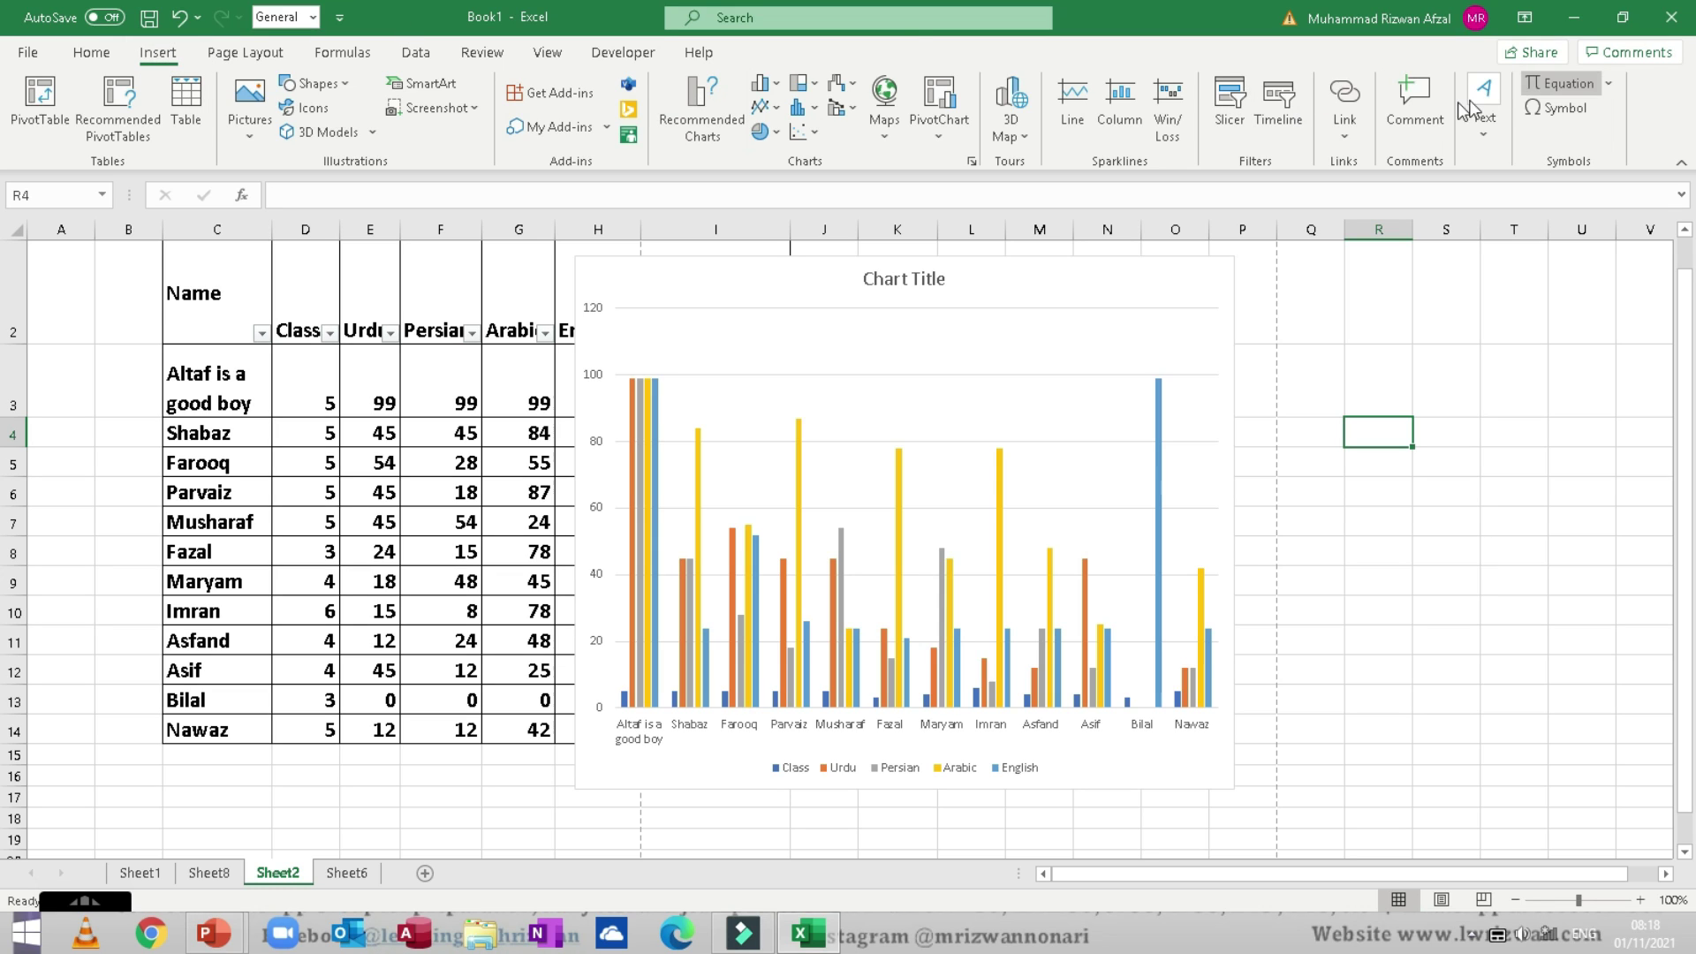
pyautogui.click(1481, 136)
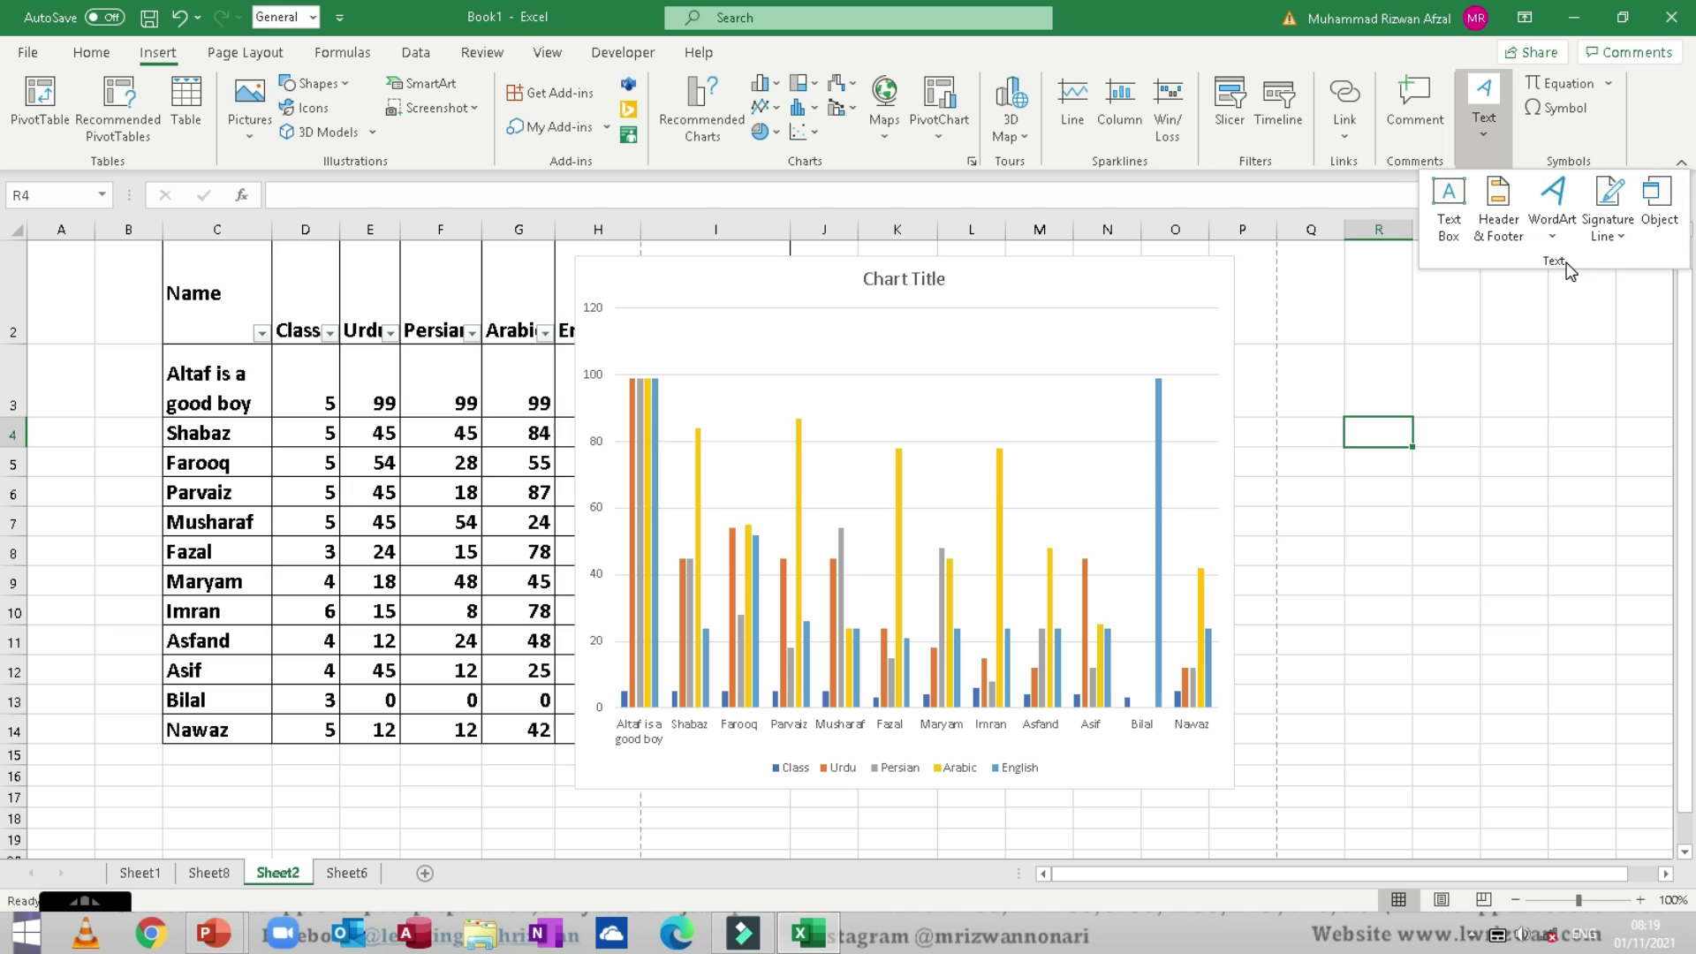
pyautogui.click(1633, 126)
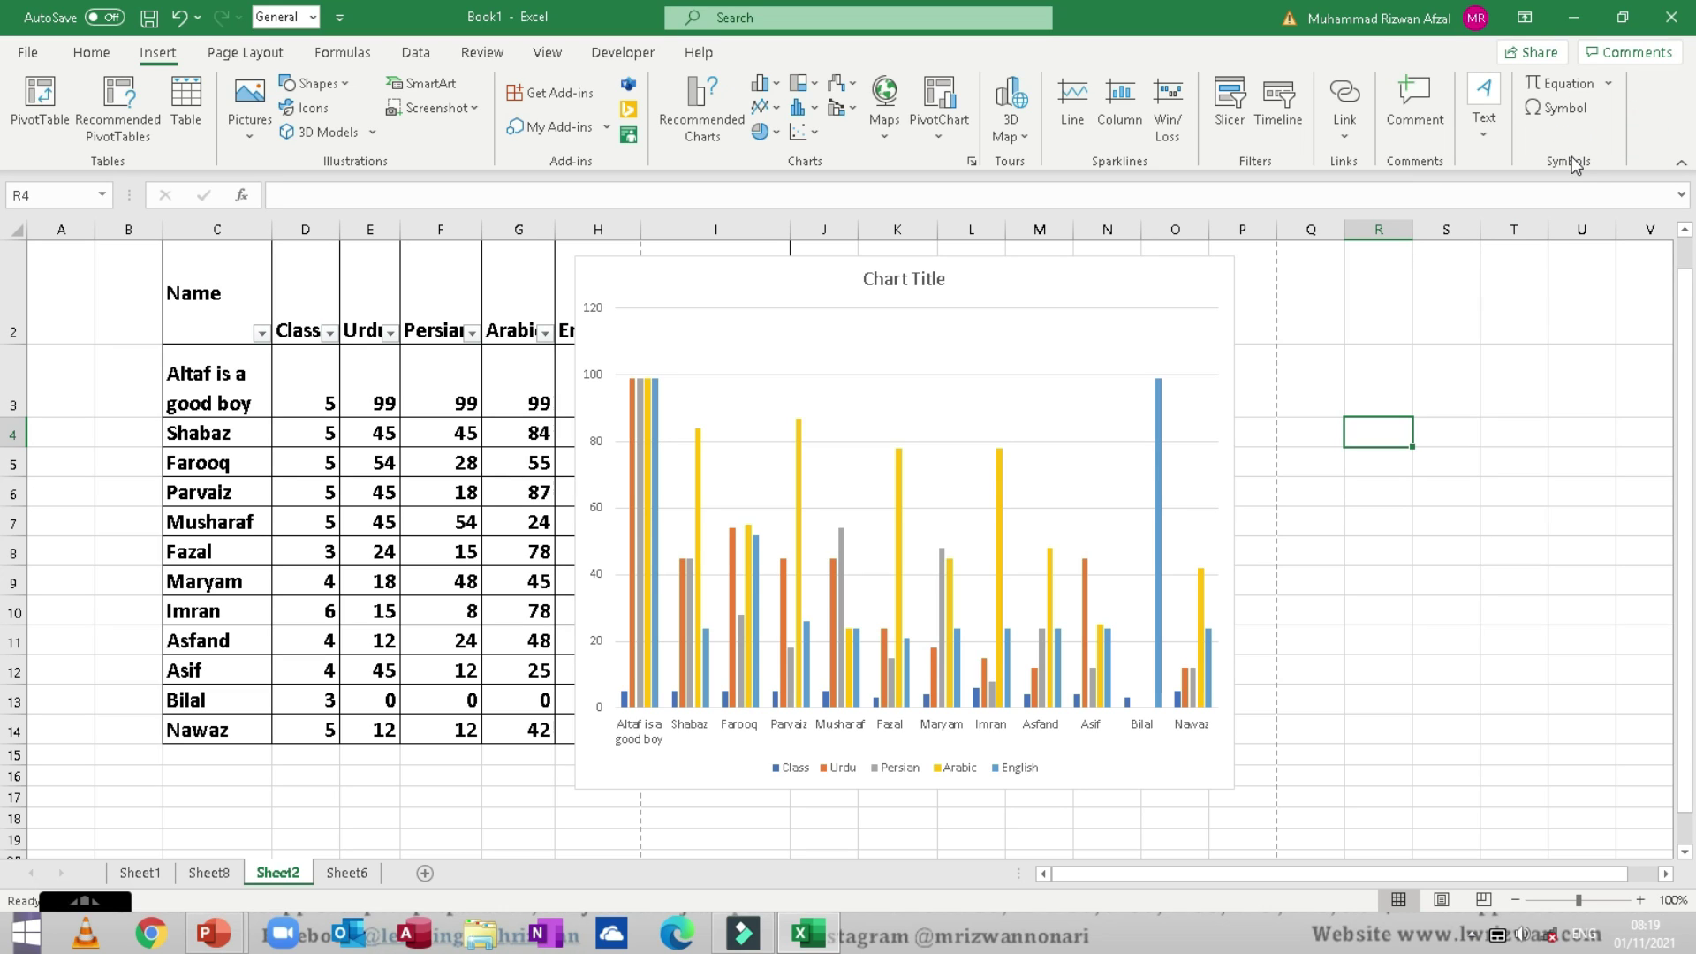
# Step: Switch to the PowerPoint slide show and tick PivotTable, Recommended PivotTables, Table, Illustrations and Charts with the red pen
pyautogui.hotkey('alt', 'Tab')
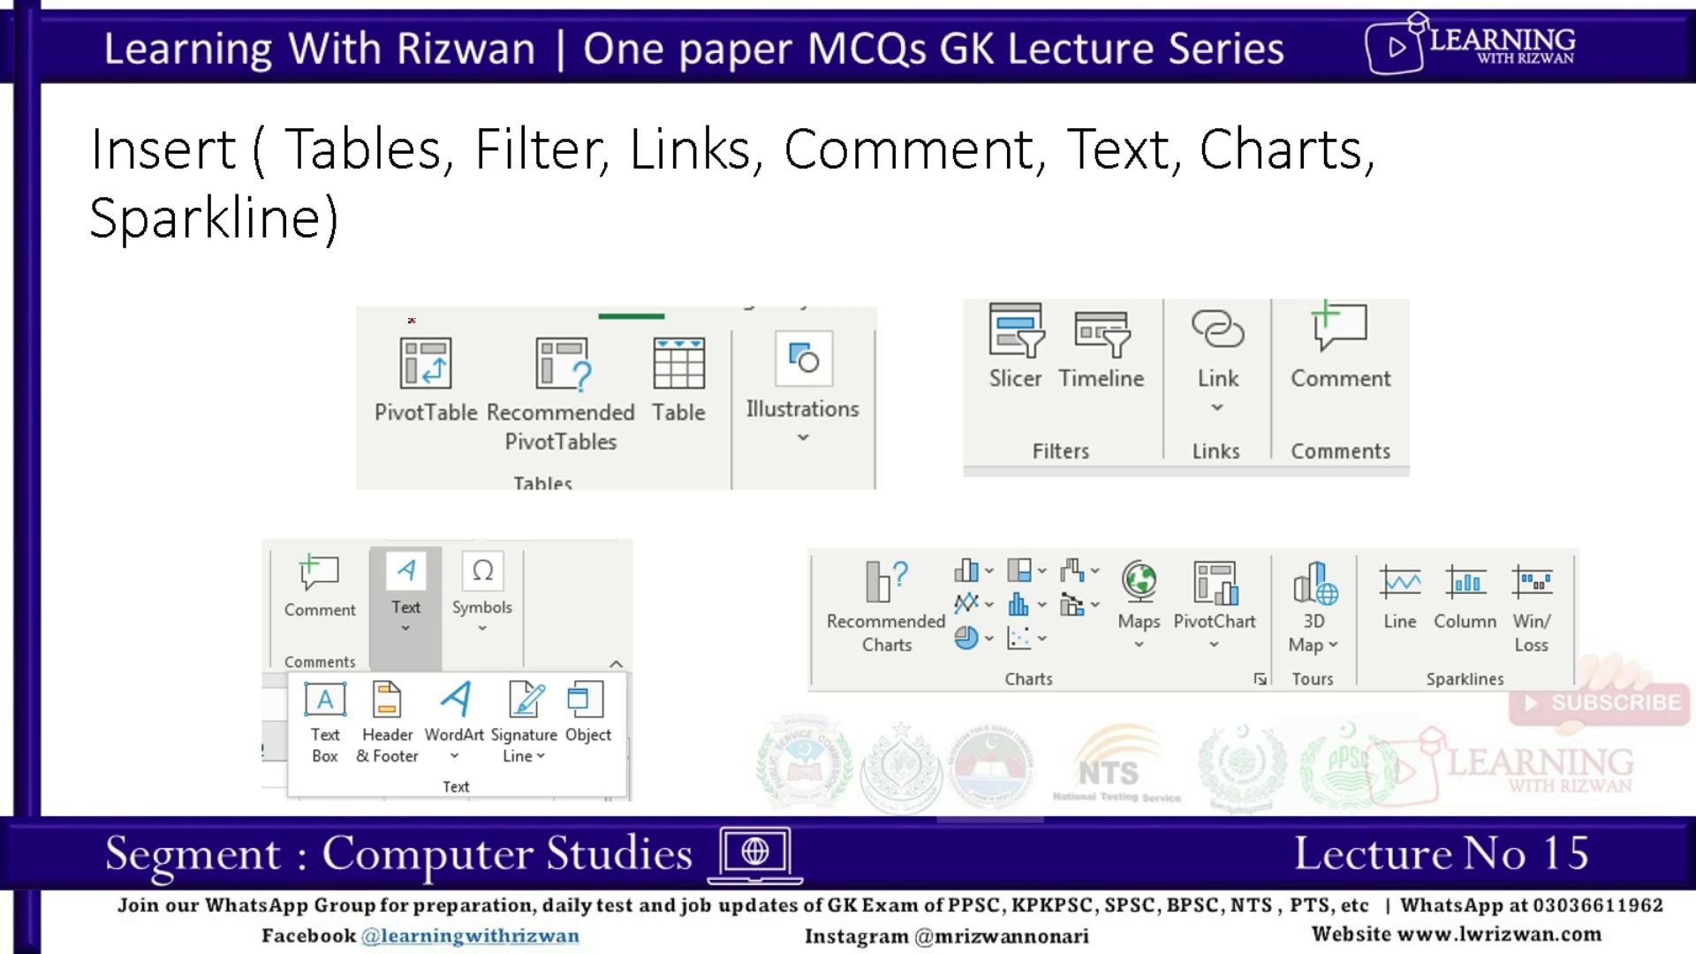
pyautogui.moveTo(411, 316)
pyautogui.mouseDown()
pyautogui.moveTo(477, 290)
pyautogui.moveTo(714, 285)
pyautogui.moveTo(807, 313)
pyautogui.moveTo(850, 285)
pyautogui.mouseUp()
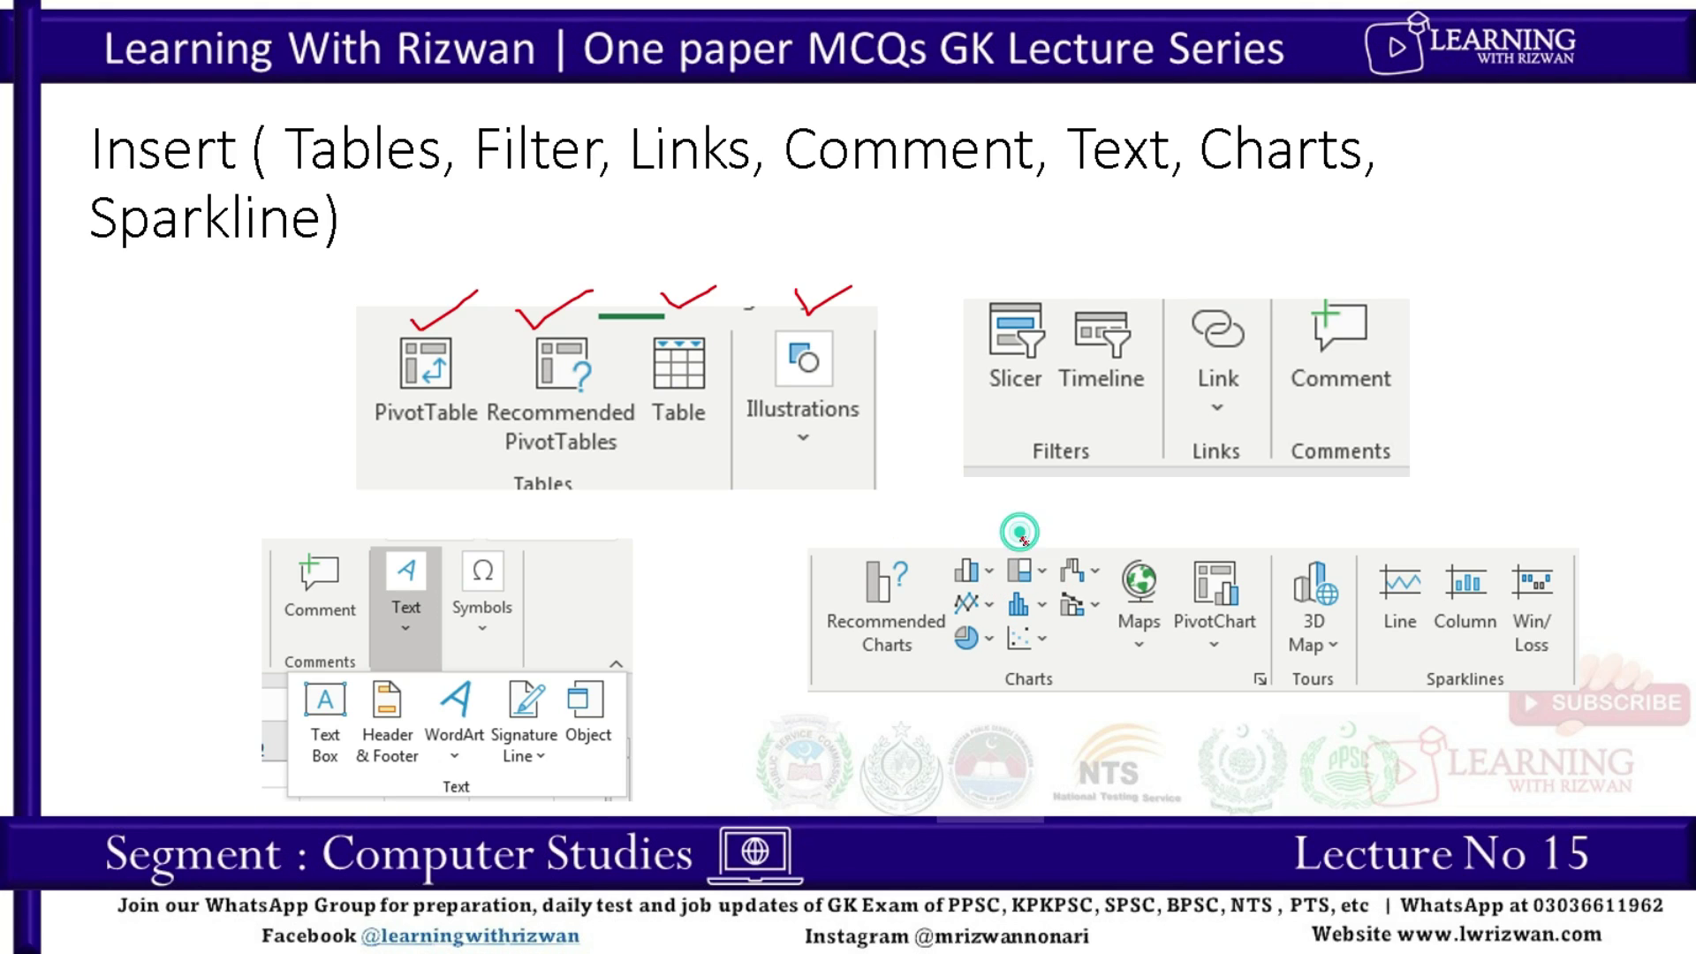
pyautogui.moveTo(1019, 532); pyautogui.dragTo(1079, 510)
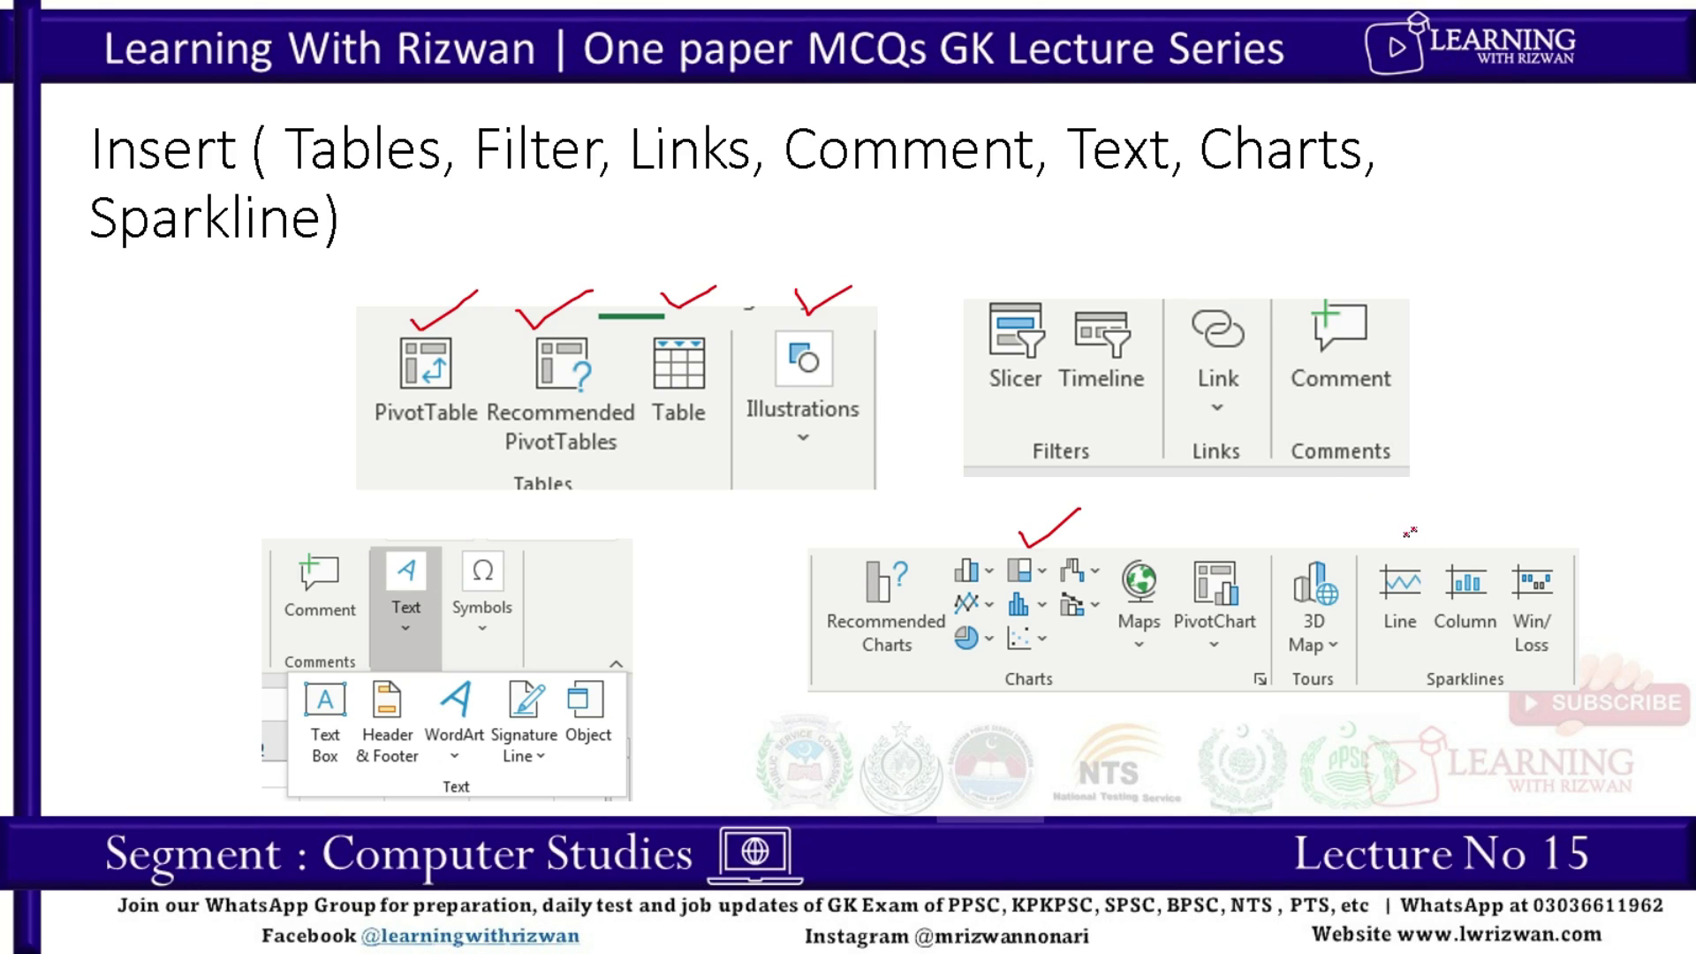